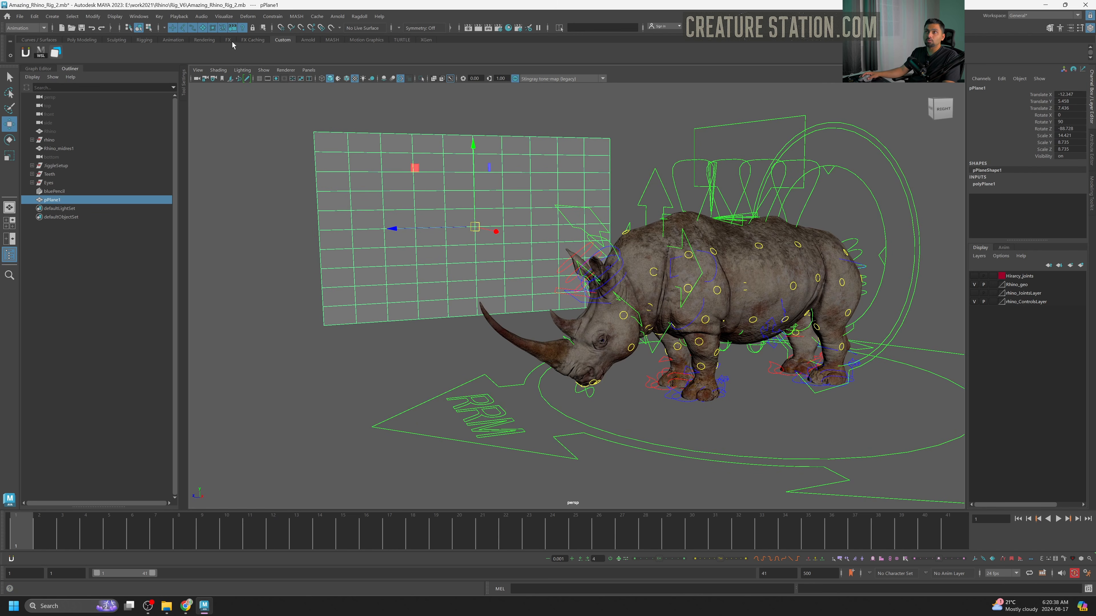
# Assign a new Lambert material to the selected plane and connect a File texture to its colour.
pyautogui.click(207, 39)
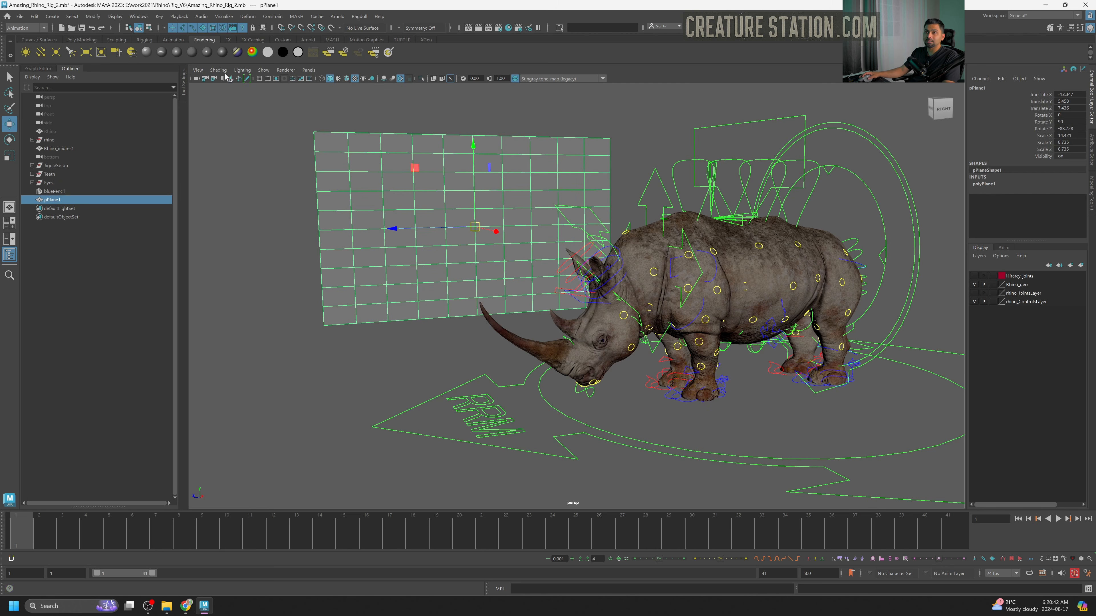
pyautogui.click(192, 55)
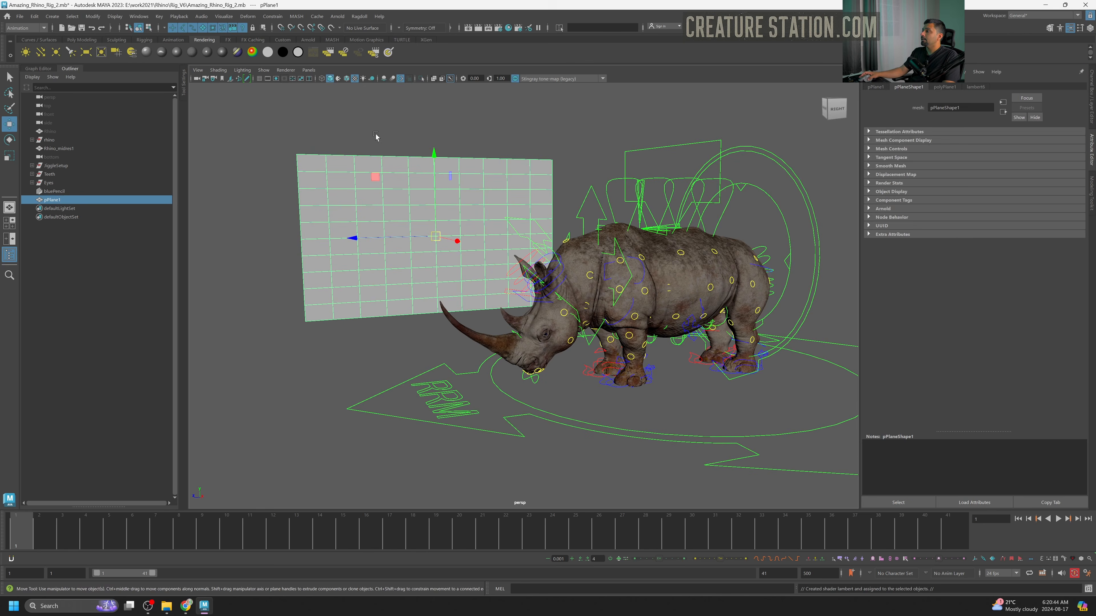
pyautogui.click(976, 86)
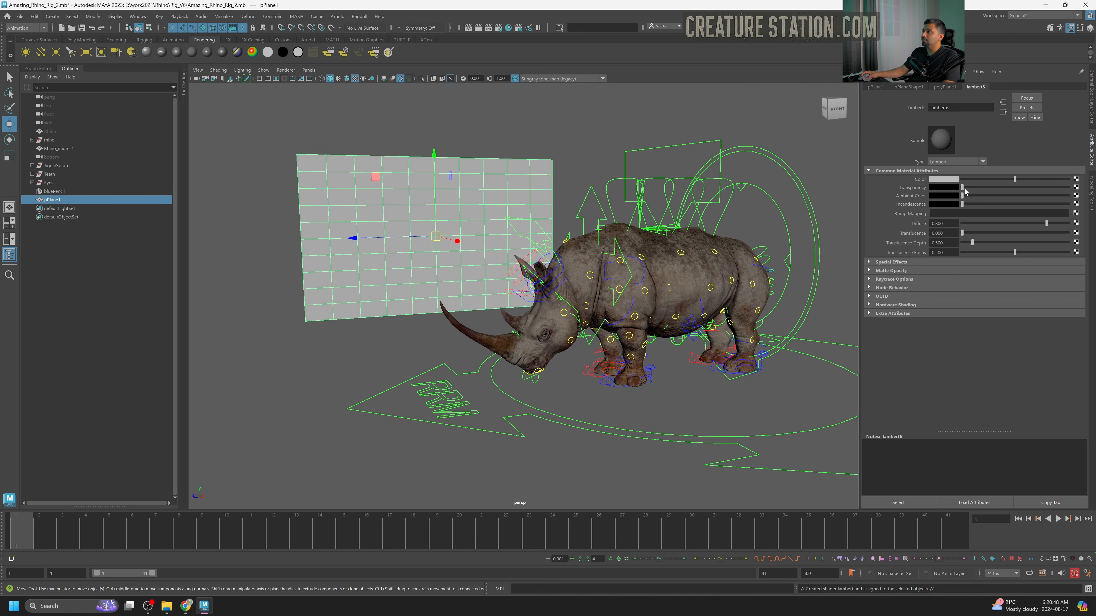
pyautogui.click(1076, 179)
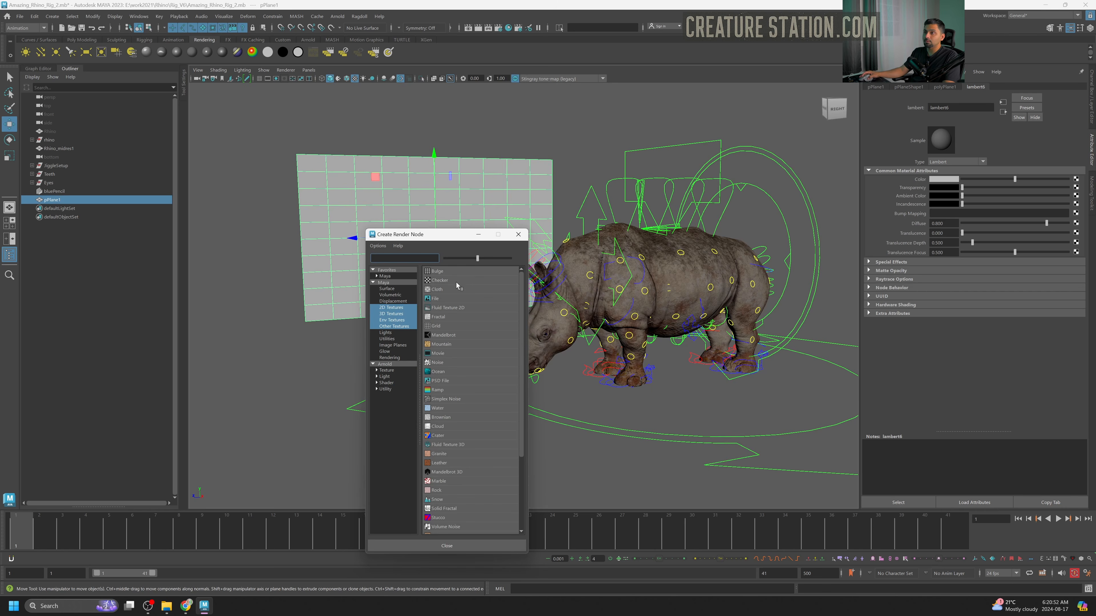
pyautogui.click(436, 298)
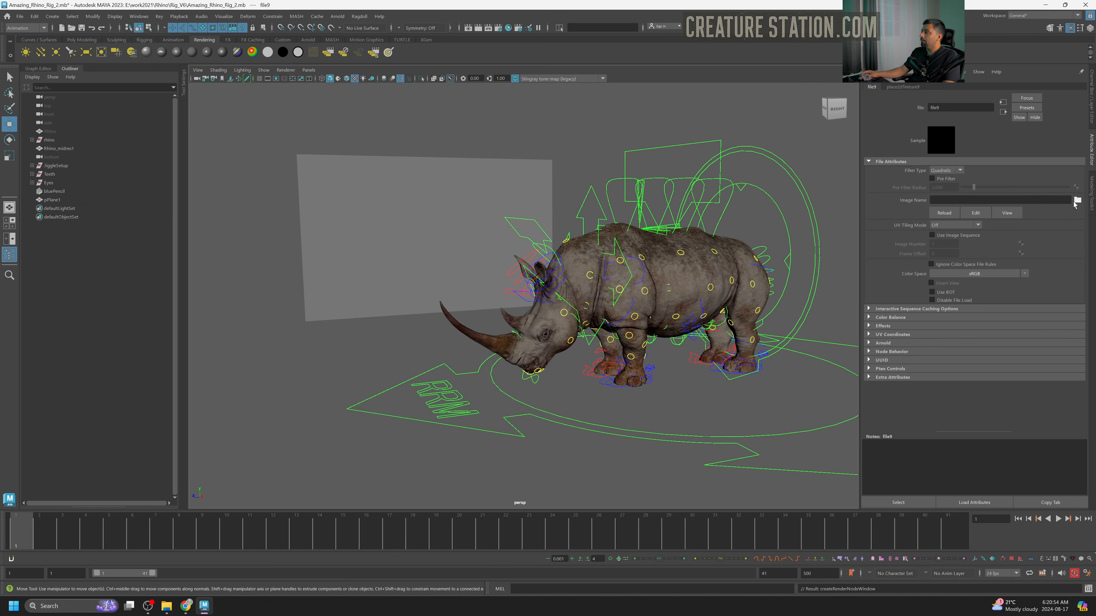
# Load Turn_rhino.0001.jpg from the Turns_Tutorial folder into the File texture as an image sequence.
pyautogui.click(1077, 200)
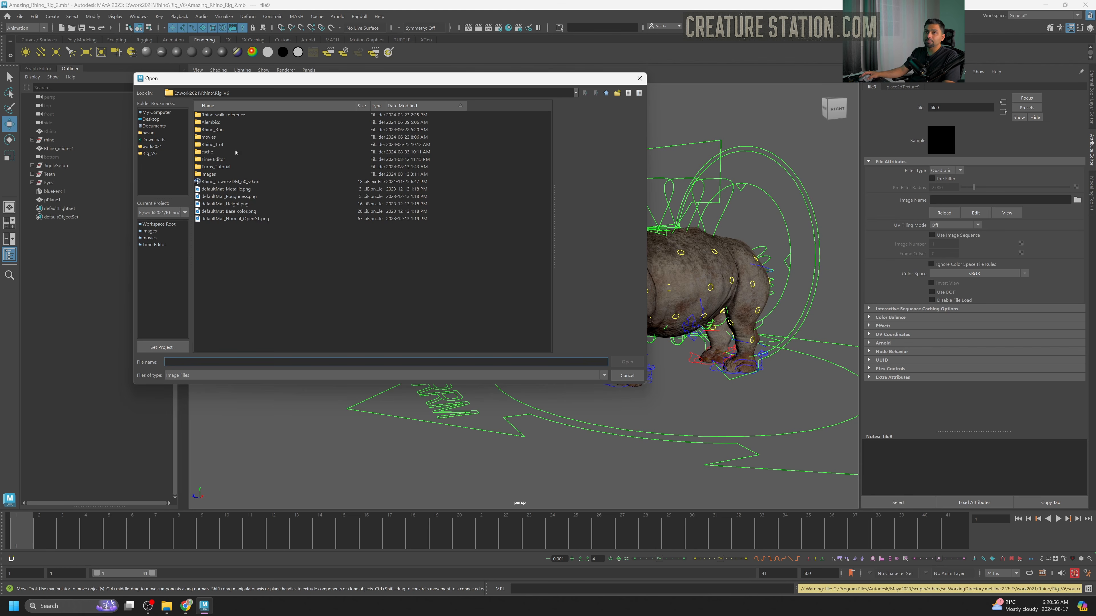
pyautogui.doubleClick(216, 167)
pyautogui.click(231, 131)
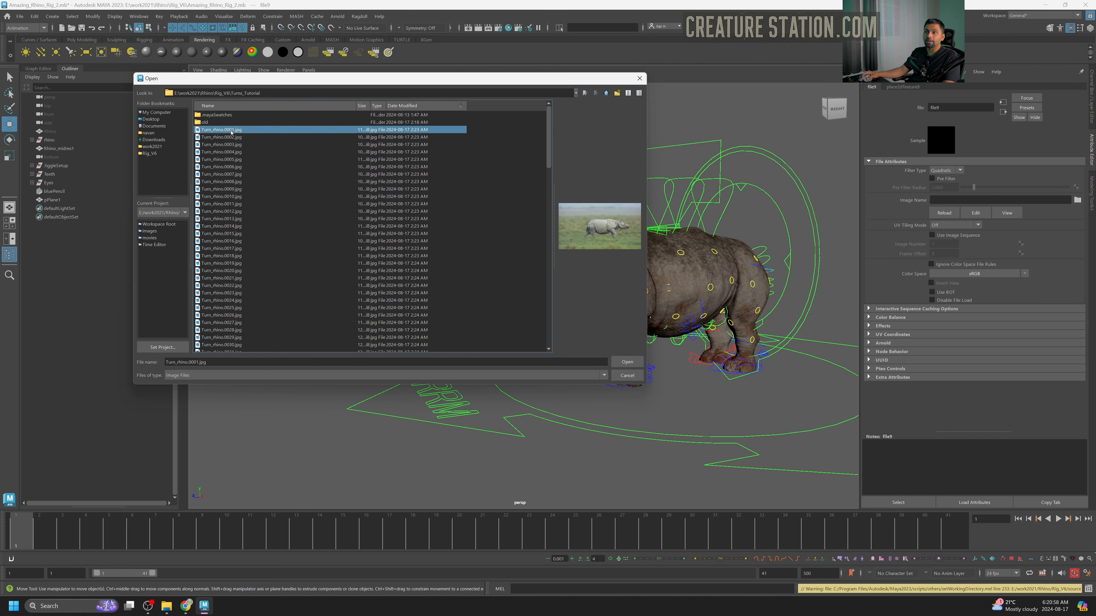
pyautogui.click(628, 362)
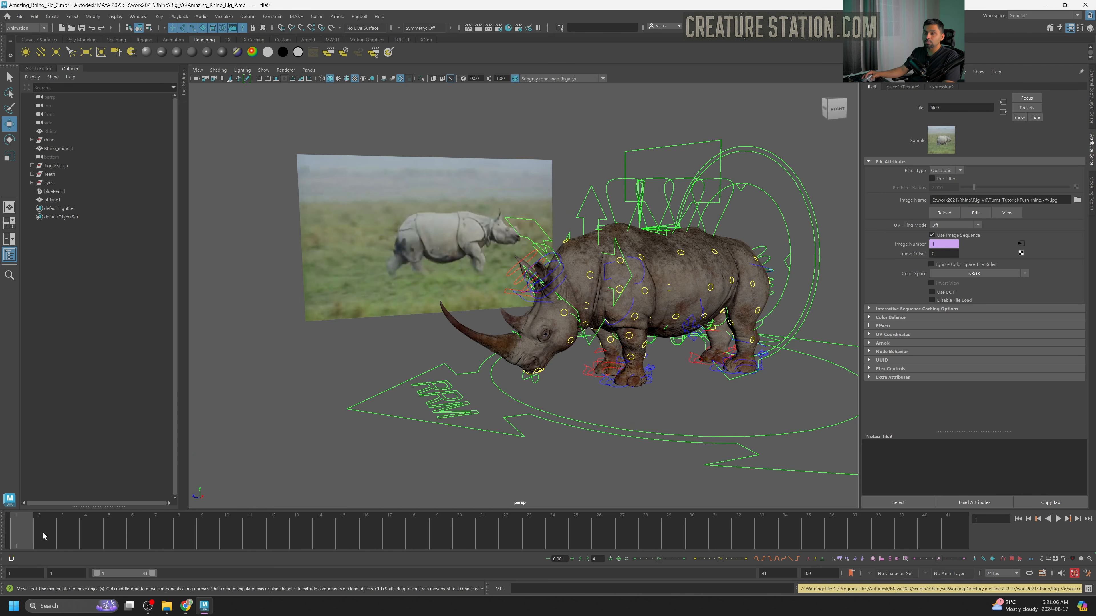
# Extend the timeline's playback range to end at frame 121.
pyautogui.hotkey('alt', 'v')
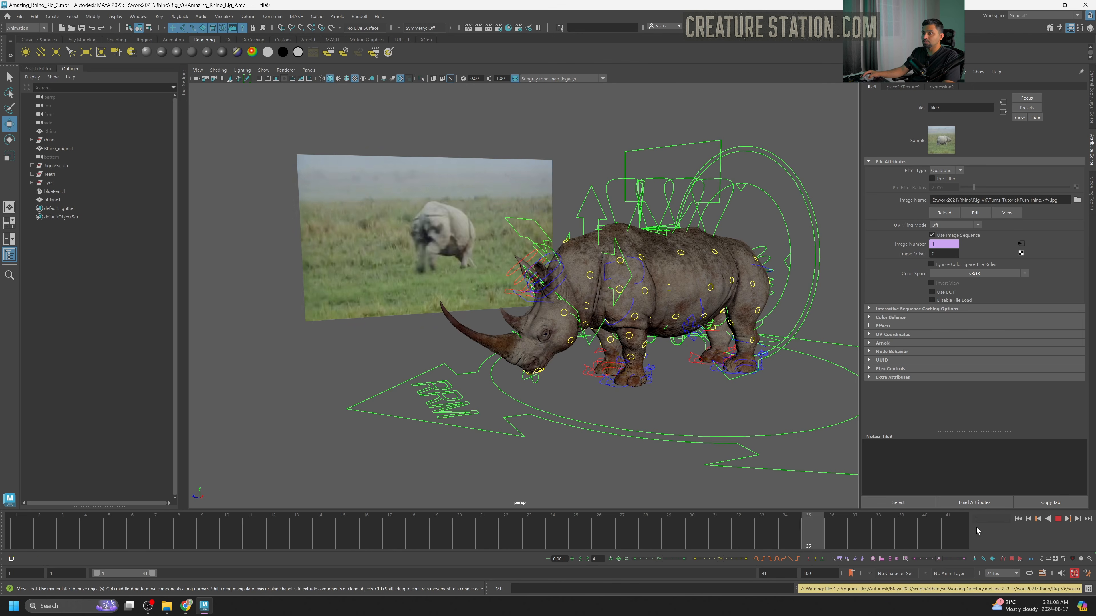
pyautogui.press('Escape')
pyautogui.moveTo(154, 573); pyautogui.dragTo(350, 573)
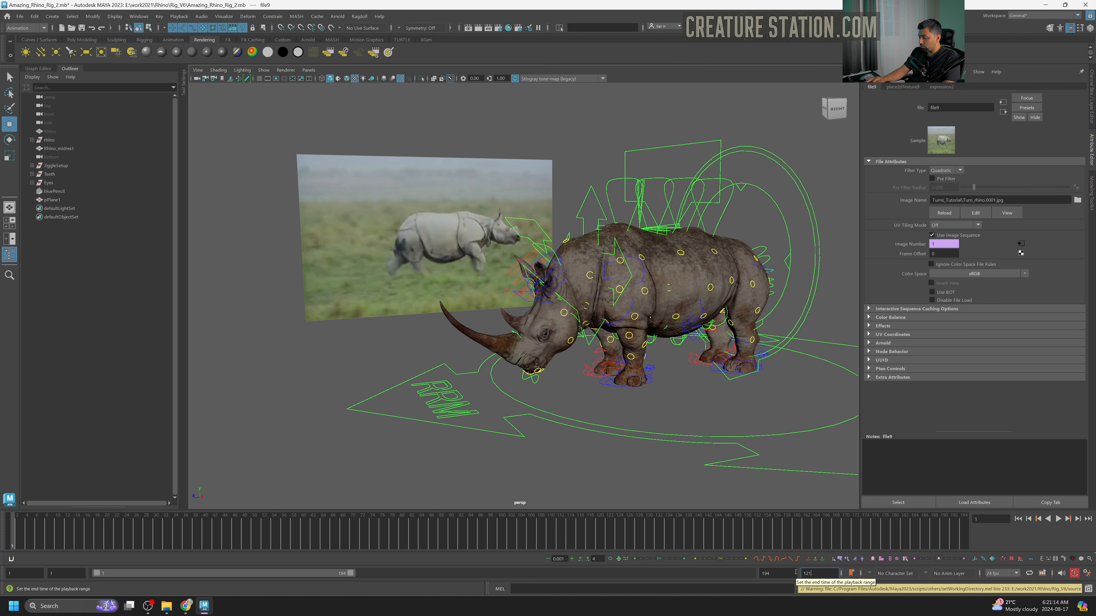
pyautogui.press('Return')
# Choose a playback speed option for the timeline and preview the rhino reference sequence.
pyautogui.hotkey('alt', 'v')
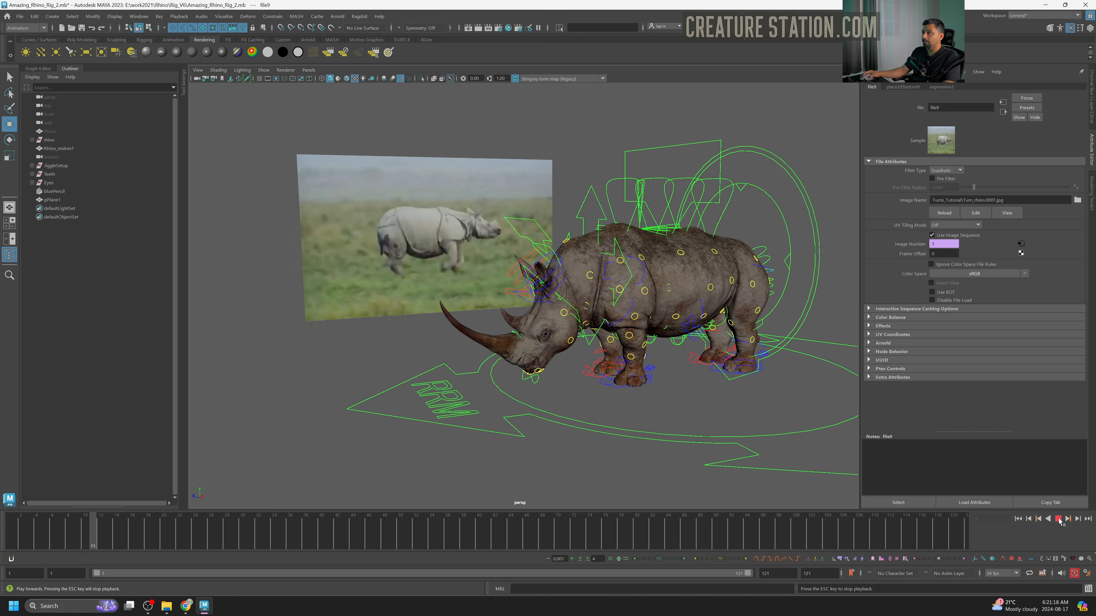
pyautogui.rightClick(1059, 520)
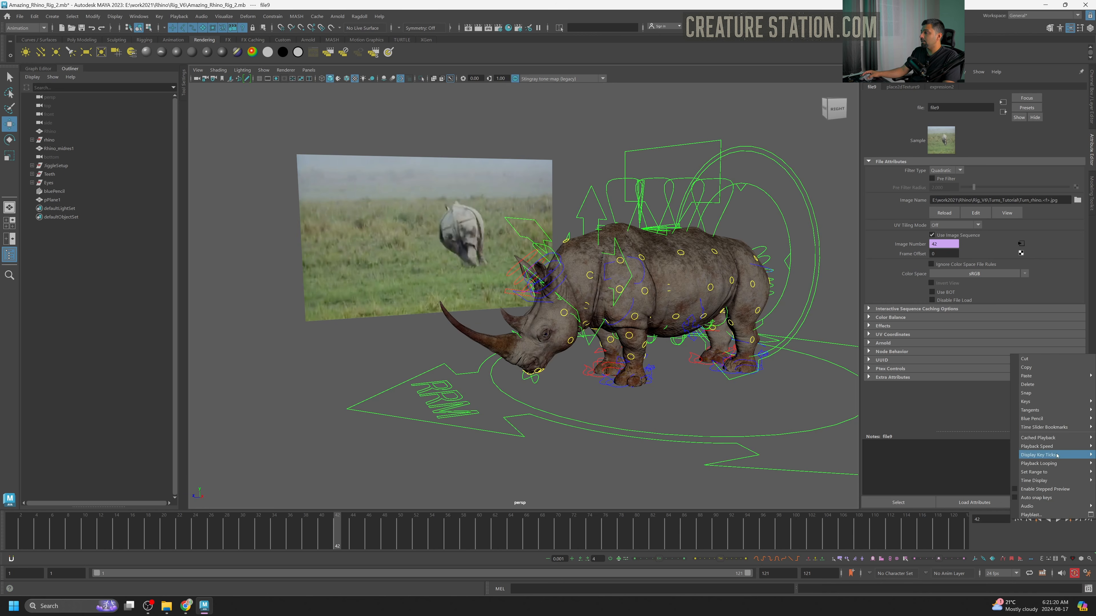
pyautogui.moveTo(1053, 447)
pyautogui.click(973, 447)
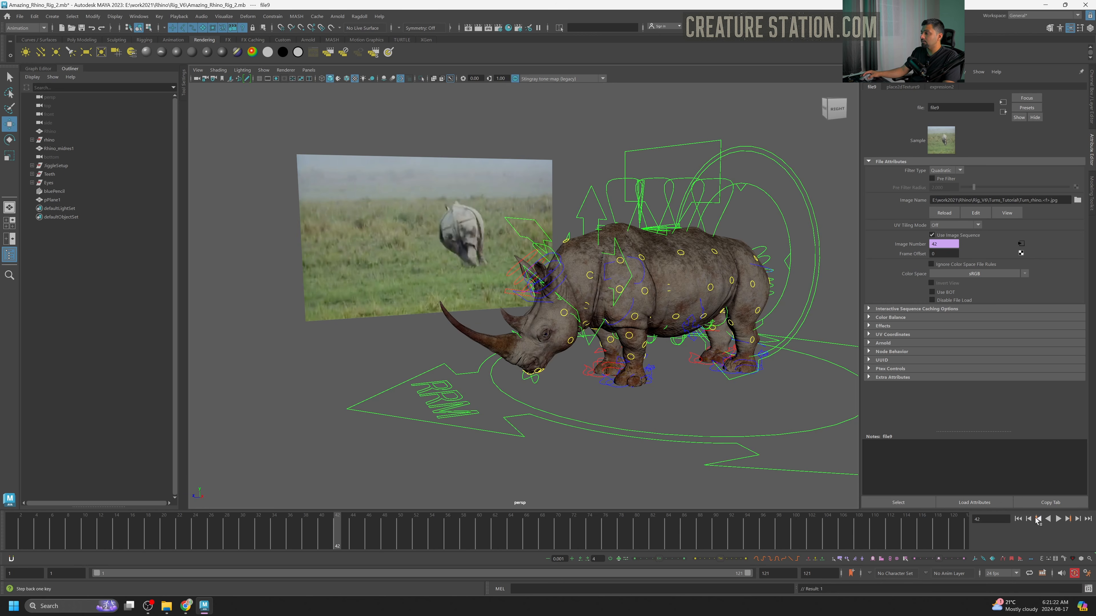
pyautogui.click(1058, 519)
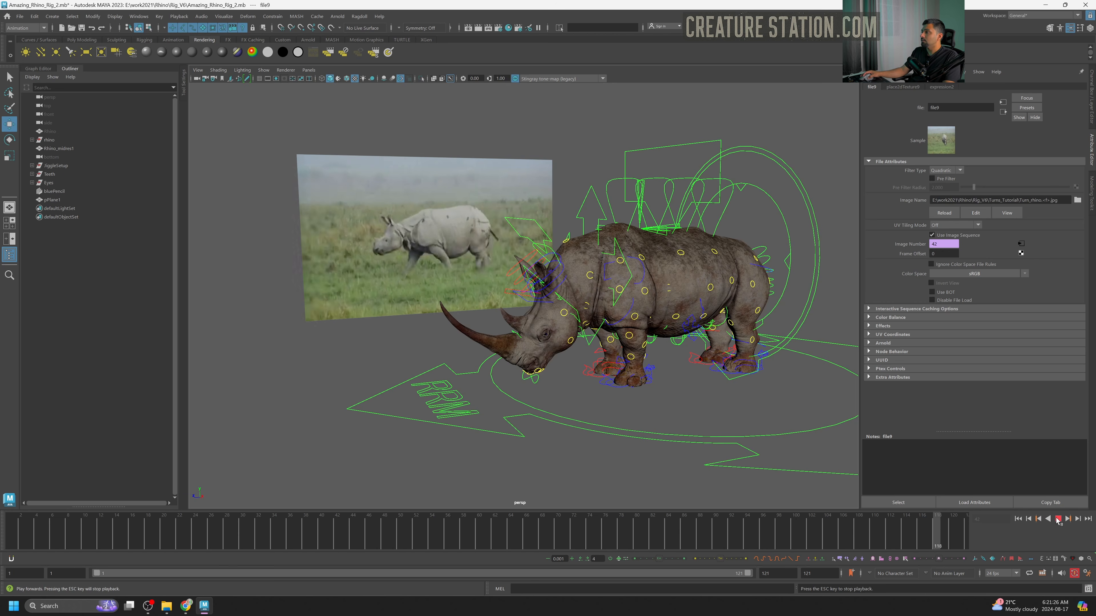
pyautogui.click(1057, 519)
# Turn on interactive sequence caching for the File texture and preview the sequence by scrubbing and playing it.
pyautogui.click(908, 311)
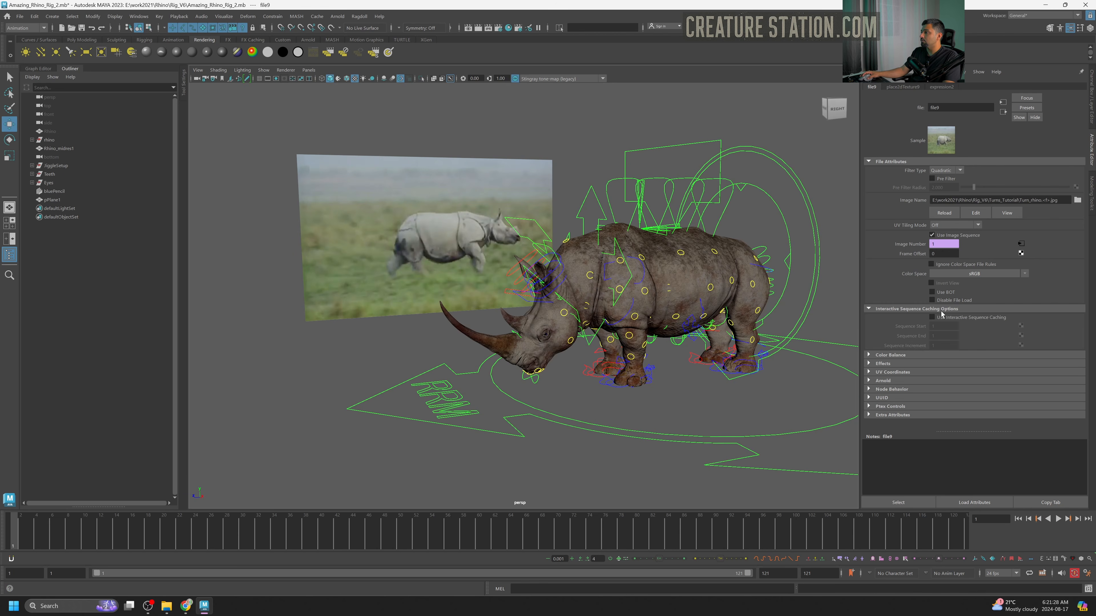
pyautogui.click(949, 317)
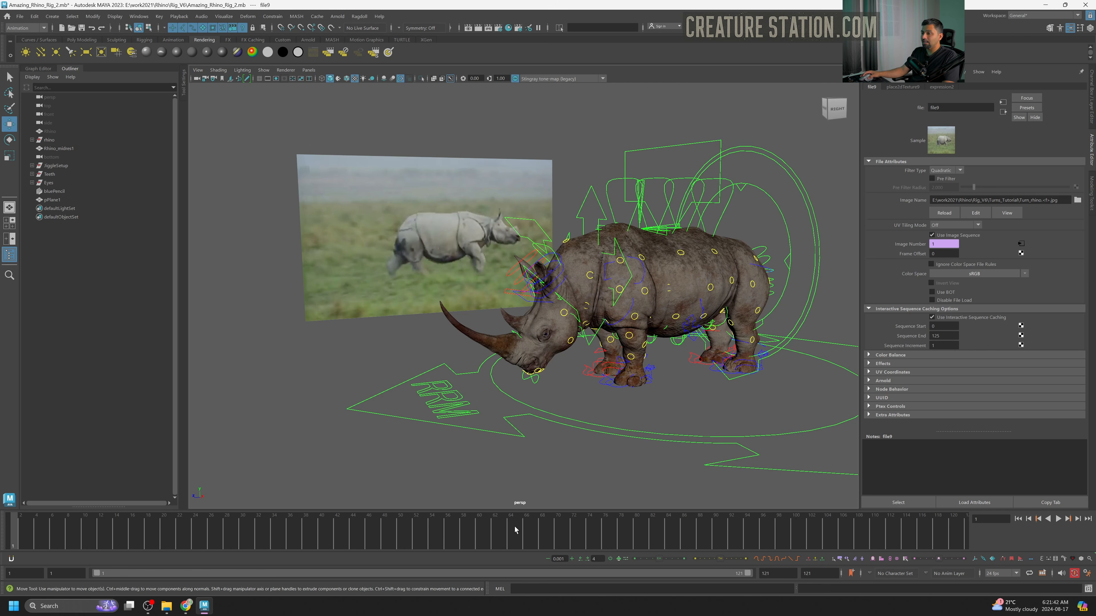
pyautogui.moveTo(515, 527); pyautogui.dragTo(29, 536)
pyautogui.click(1057, 519)
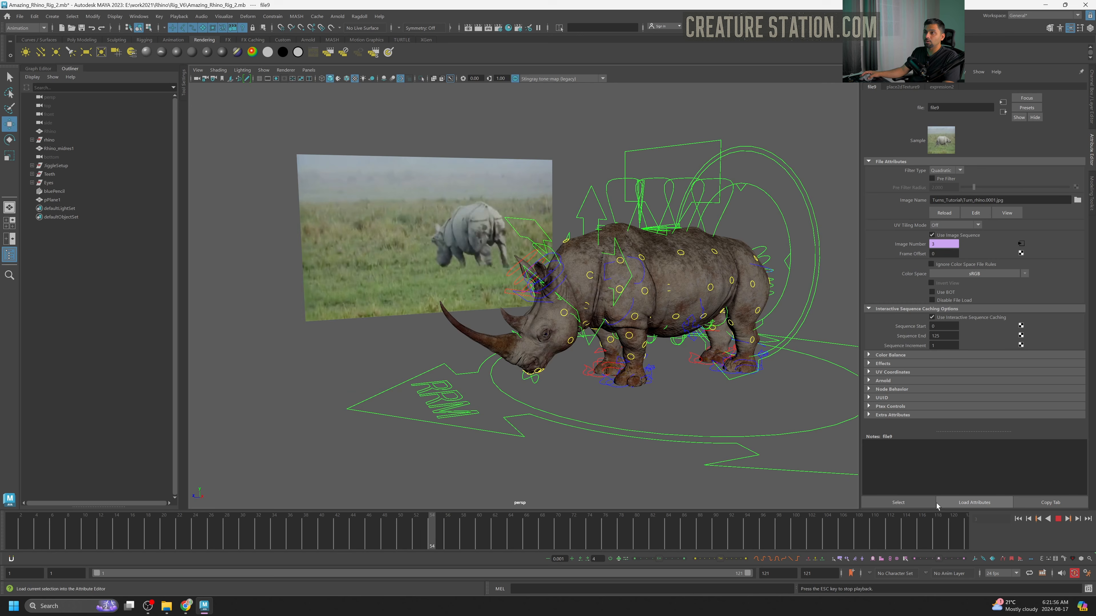
pyautogui.click(1058, 520)
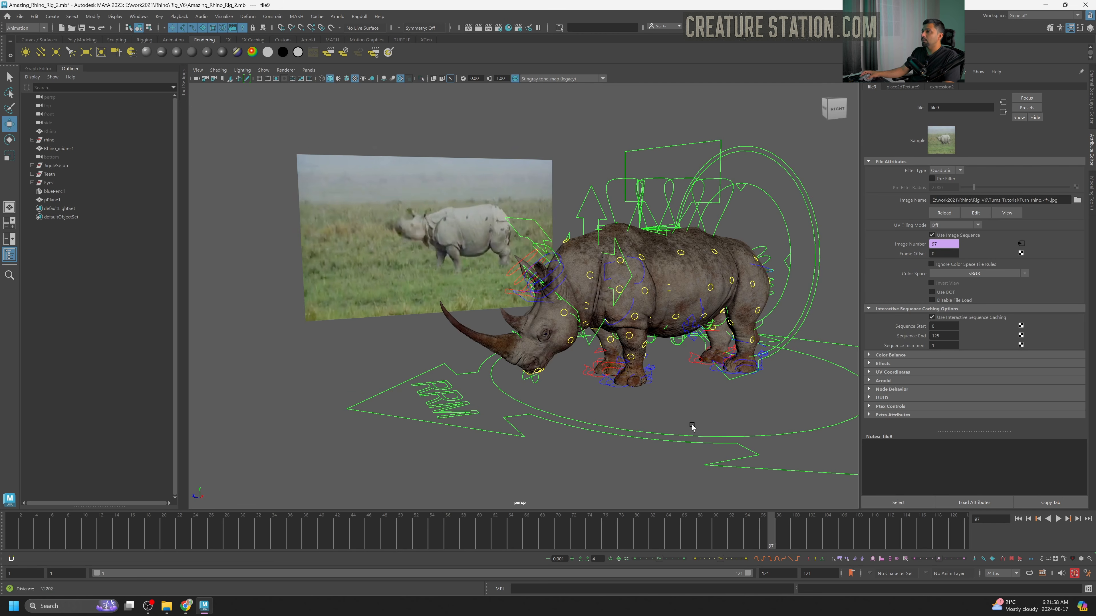
# Move the reference plane away from the rhino to about -36.6 in Translate X and 1.2 in Translate Y.
pyautogui.scroll(3, 690, 427)
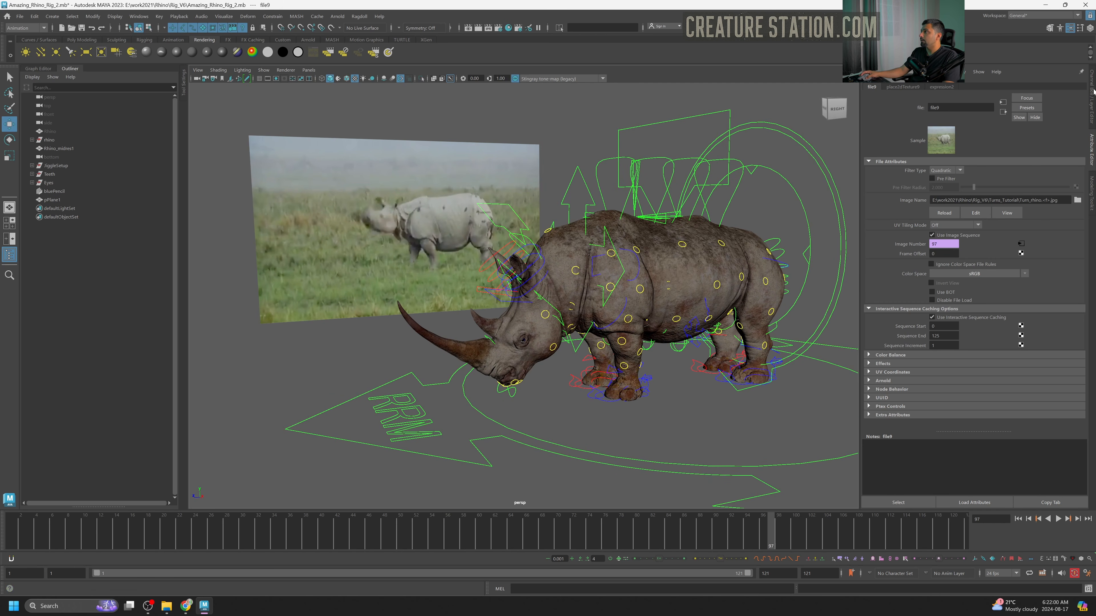
pyautogui.click(1093, 92)
pyautogui.scroll(-5, 540, 224)
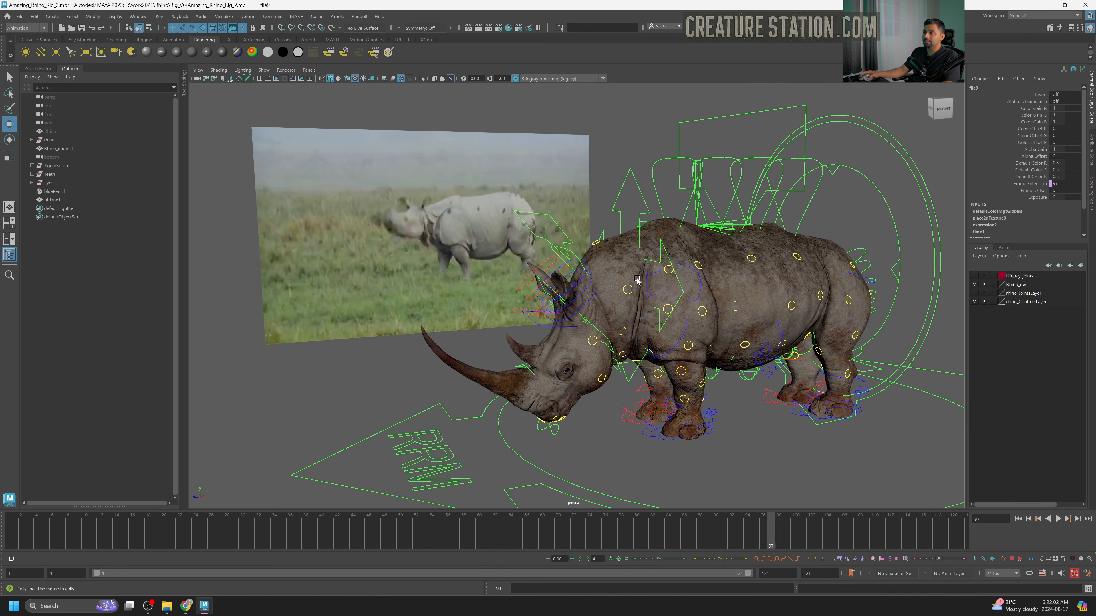
pyautogui.click(470, 305)
pyautogui.keyDown('alt'); pyautogui.moveTo(471, 305); pyautogui.dragTo(548, 238); pyautogui.keyUp('alt')
pyautogui.moveTo(547, 237); pyautogui.dragTo(369, 253, button='middle')
pyautogui.moveTo(368, 253); pyautogui.dragTo(329, 254)
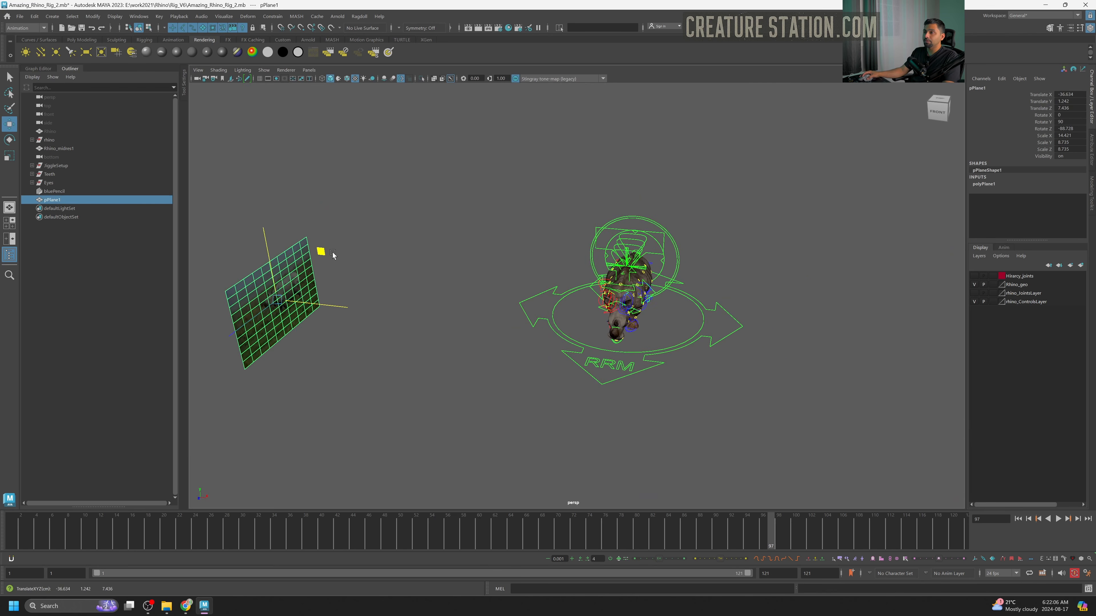
# Scale the reference plane up uniformly to about 30.2 in X and 18.3 in Y and Z.
pyautogui.press('r')
pyautogui.moveTo(278, 301); pyautogui.dragTo(365, 298)
pyautogui.keyDown('alt'); pyautogui.moveTo(365, 298); pyautogui.dragTo(308, 288); pyautogui.keyUp('alt')
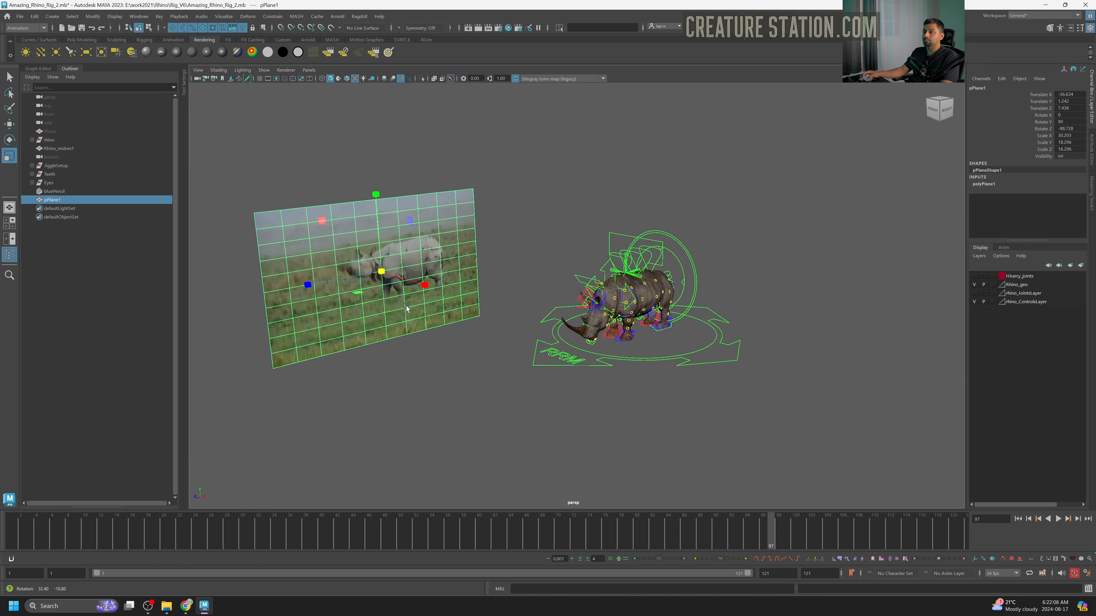
pyautogui.keyDown('alt'); pyautogui.moveTo(309, 287); pyautogui.dragTo(528, 366, button='right'); pyautogui.keyUp('alt')
pyautogui.keyDown('alt'); pyautogui.moveTo(528, 367); pyautogui.dragTo(510, 357); pyautogui.keyUp('alt')
# Raise the reference plane to Translate Y about 4.9 and shift it to Translate Z about 14.6.
pyautogui.press('w')
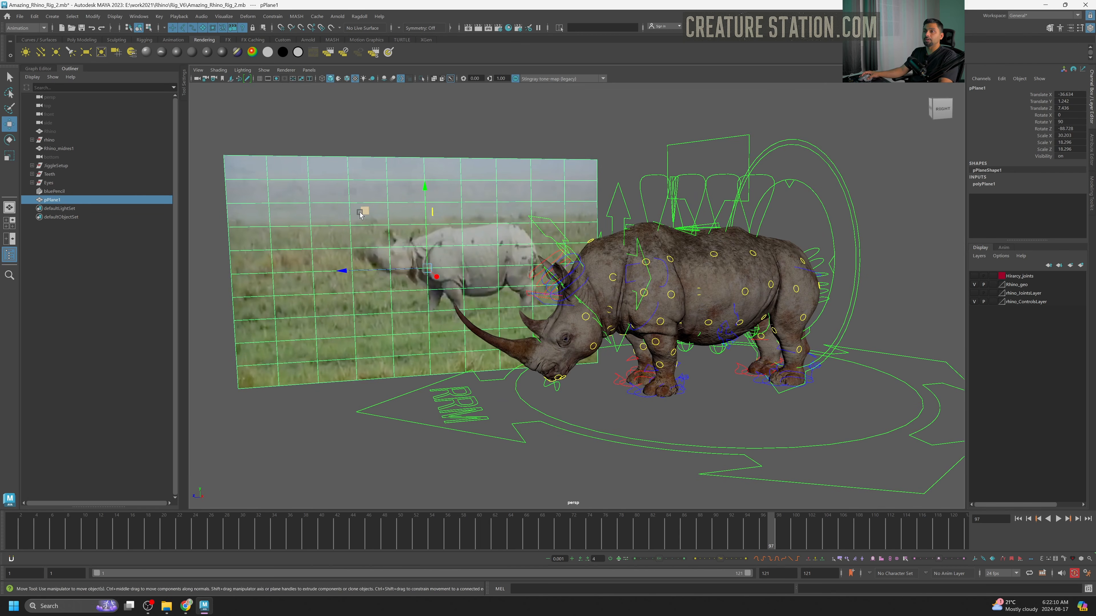
pyautogui.moveTo(364, 211); pyautogui.dragTo(269, 168)
pyautogui.keyDown('alt'); pyautogui.moveTo(591, 401); pyautogui.dragTo(517, 293, button='right'); pyautogui.keyUp('alt')
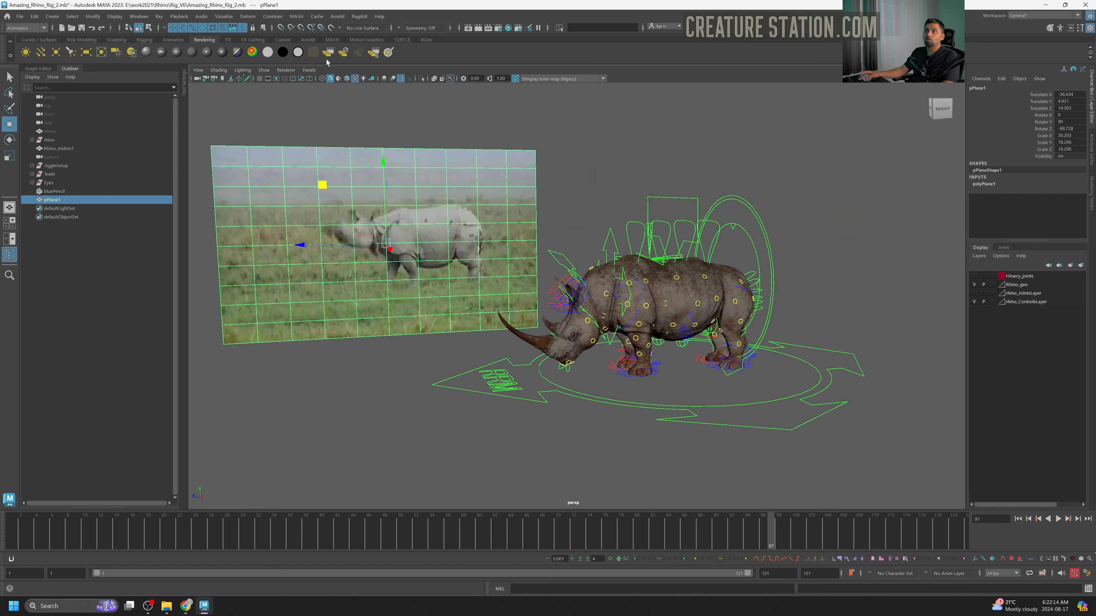
# Open Studio Library, shrink and move its window clear of the rhino, and select the Walk_Rhino animation.
pyautogui.click(283, 40)
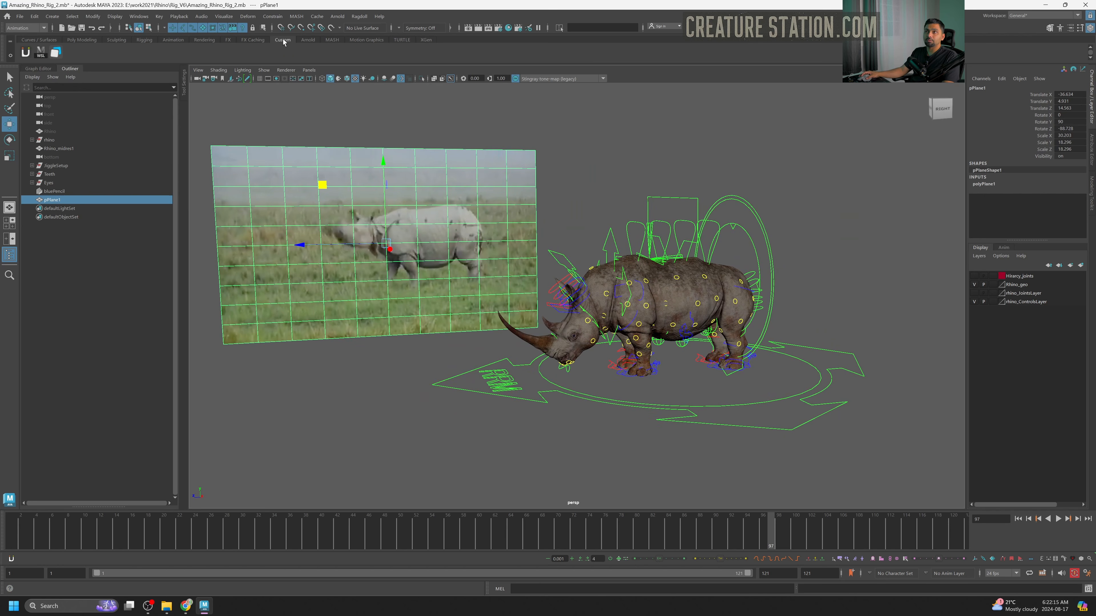
pyautogui.click(56, 53)
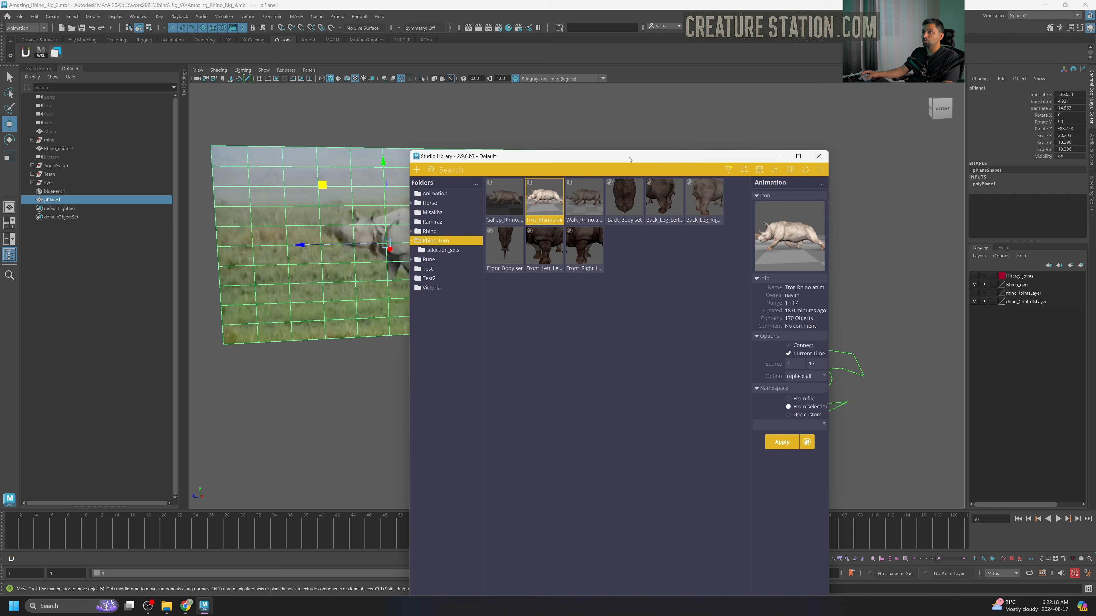
pyautogui.moveTo(629, 159); pyautogui.dragTo(370, 111)
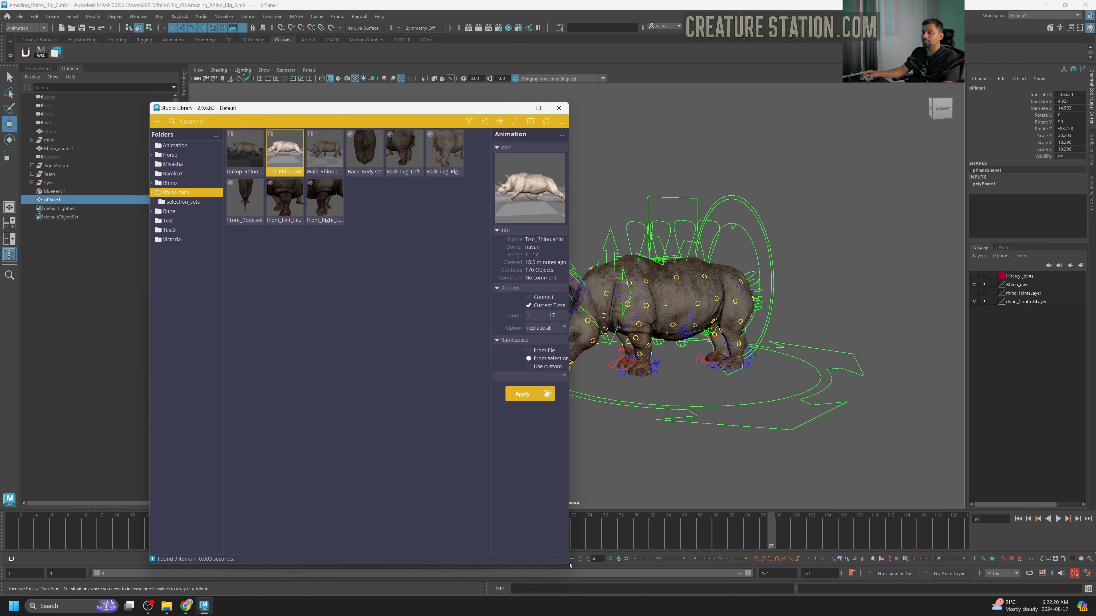
pyautogui.moveTo(568, 564); pyautogui.dragTo(445, 457)
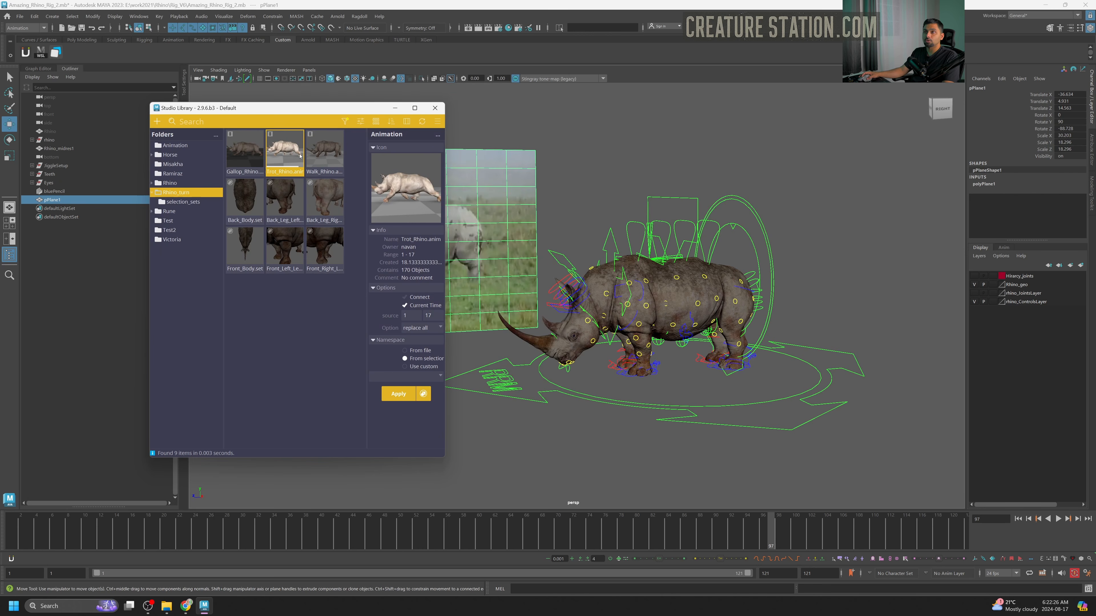
pyautogui.click(325, 151)
pyautogui.moveTo(319, 113); pyautogui.dragTo(193, 155)
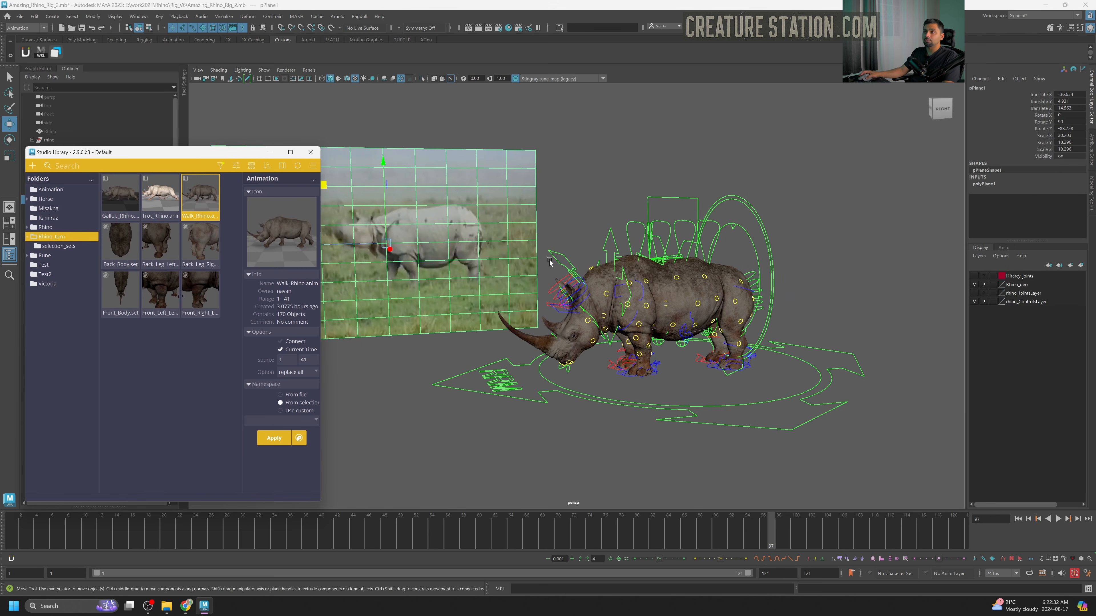
# Slide the reference plane sideways along its Z axis to Translate Z about 10.7.
pyautogui.keyDown('alt'); pyautogui.moveTo(551, 260); pyautogui.dragTo(677, 269, button='middle'); pyautogui.keyUp('alt')
pyautogui.scroll(-10, 499, 210)
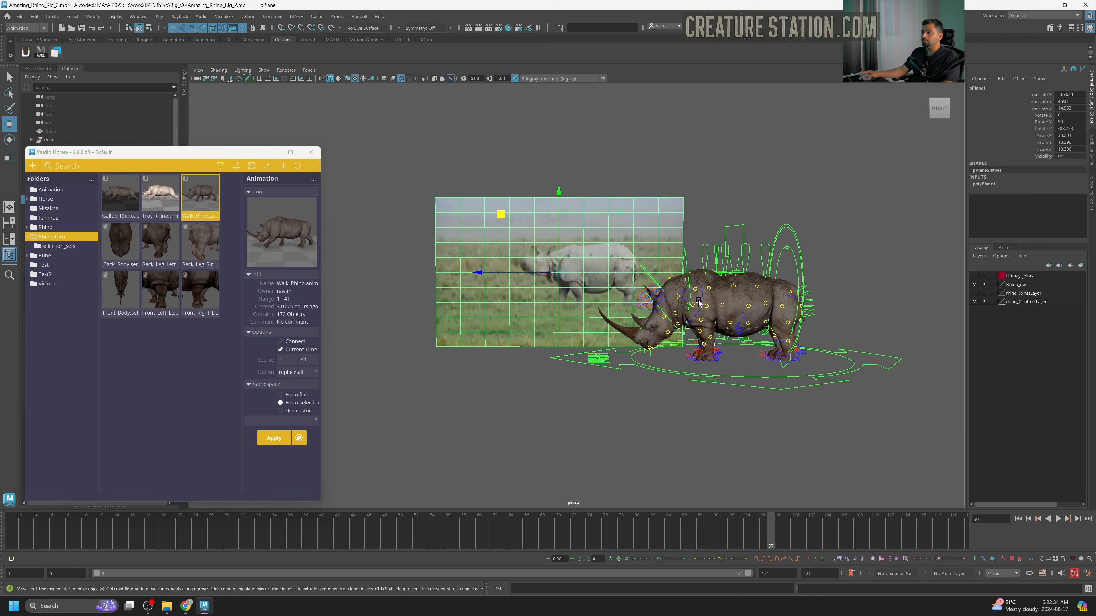
pyautogui.moveTo(490, 235); pyautogui.dragTo(520, 236)
pyautogui.scroll(8, 708, 380)
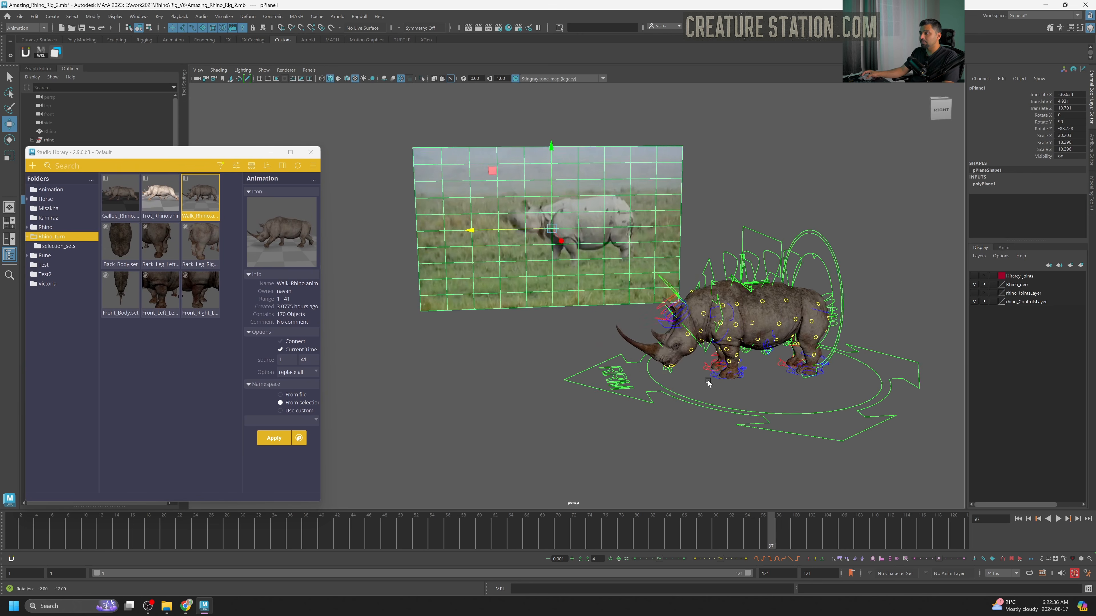
pyautogui.keyDown('alt'); pyautogui.moveTo(666, 402); pyautogui.dragTo(560, 291); pyautogui.keyUp('alt')
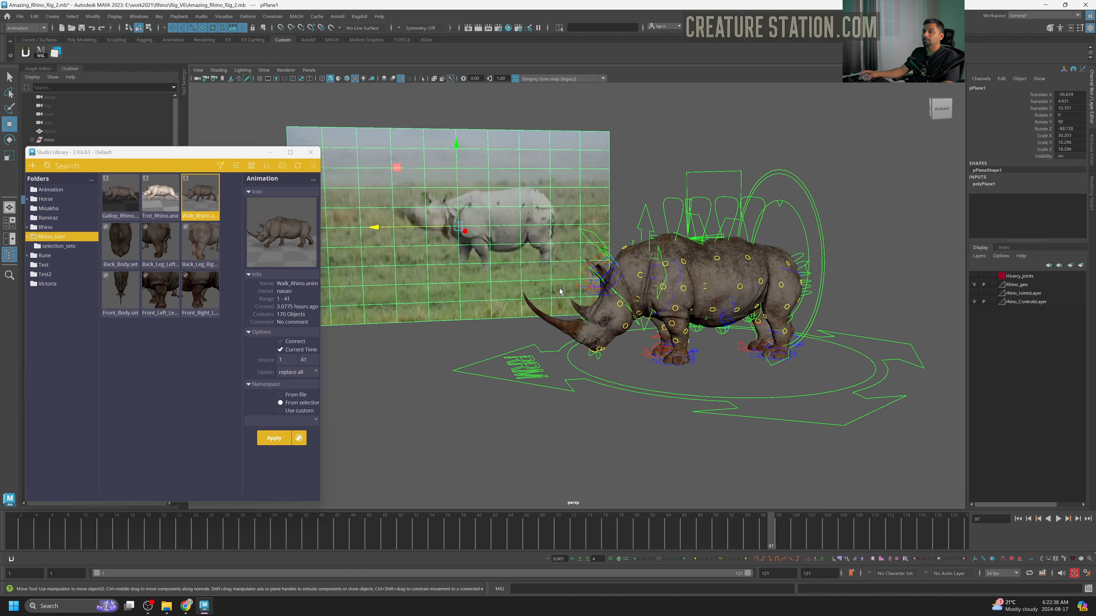
# Return the timeline to frame 1 with the reference plane and rhino rig both in view.
pyautogui.moveTo(69, 535); pyautogui.dragTo(10, 536)
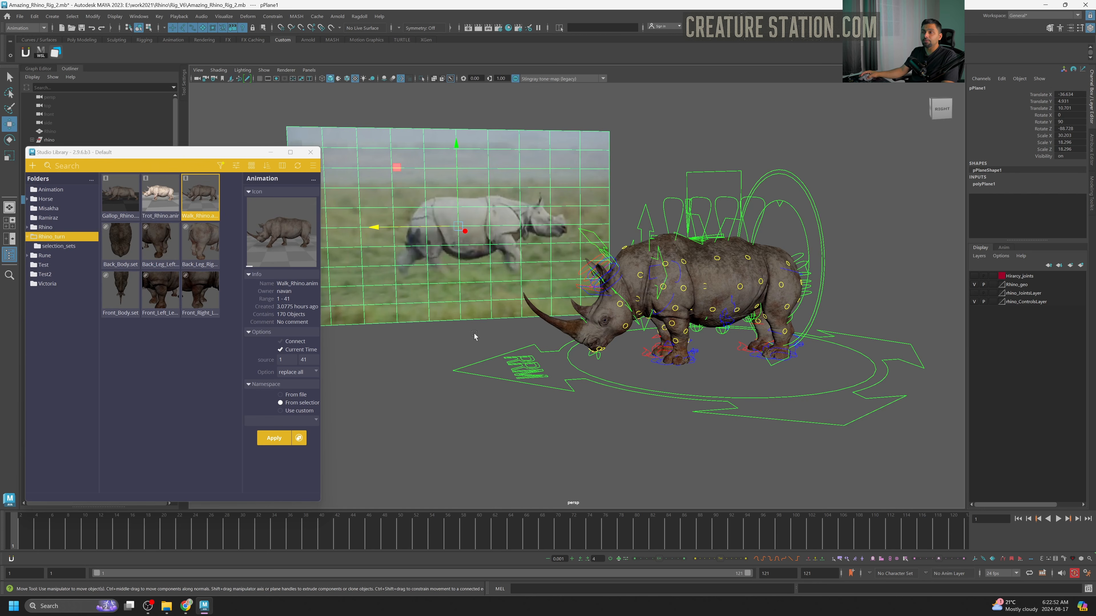
pyautogui.scroll(4, 612, 408)
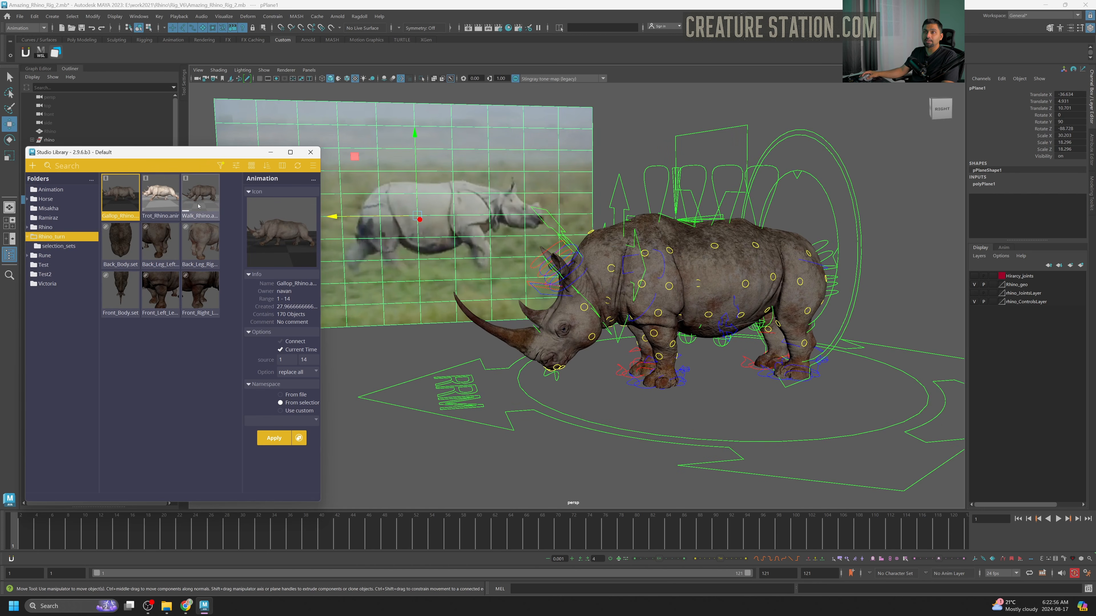
pyautogui.keyDown('alt'); pyautogui.moveTo(556, 255); pyautogui.dragTo(628, 248); pyautogui.keyUp('alt')
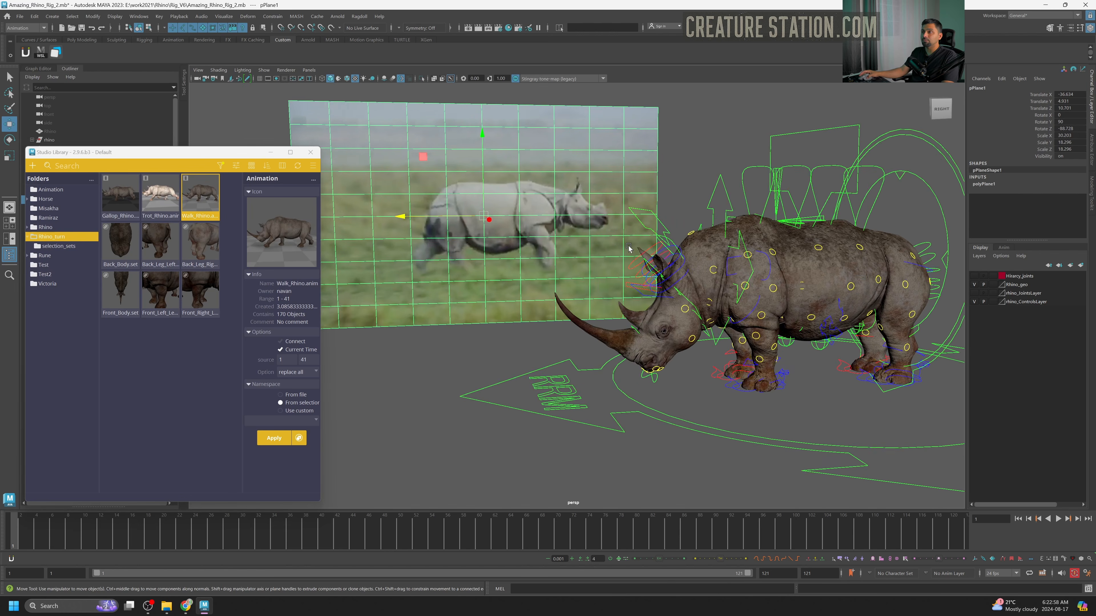
# Play the rhino turn reference beside the rig and stop playback to check how the footage reads.
pyautogui.keyDown('alt'); pyautogui.moveTo(628, 248); pyautogui.dragTo(580, 269, button='right'); pyautogui.keyUp('alt')
pyautogui.moveTo(580, 269)
pyautogui.keyDown('alt'); pyautogui.mouseDown(button='middle')
pyautogui.moveTo(602, 278)
pyautogui.moveTo(571, 282)
pyautogui.mouseUp(button='middle'); pyautogui.keyUp('alt')
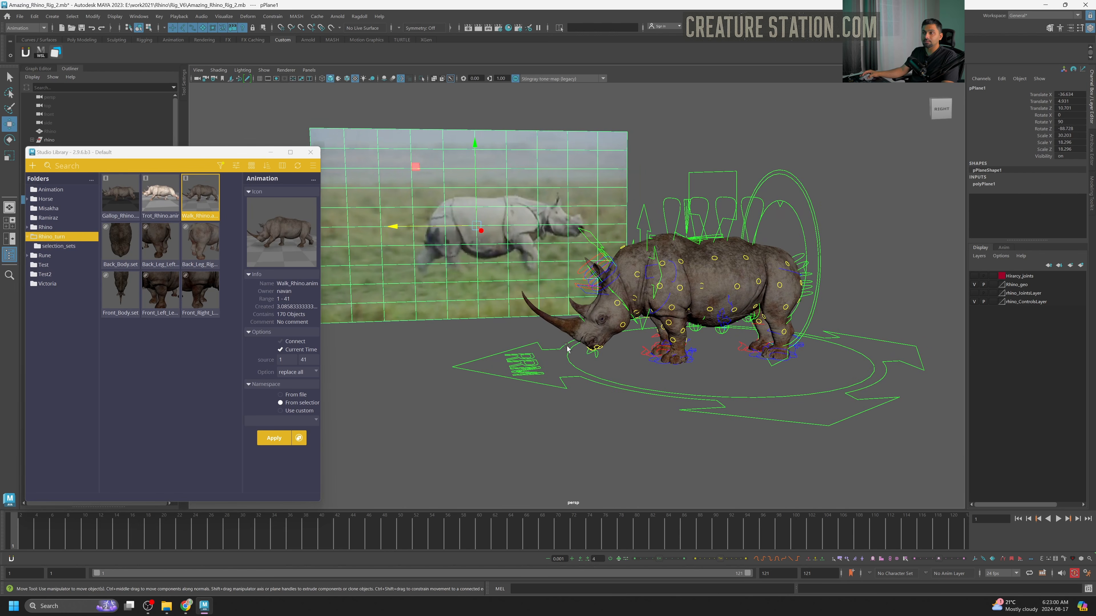
pyautogui.keyDown('alt'); pyautogui.moveTo(567, 348); pyautogui.dragTo(572, 355, button='right'); pyautogui.keyUp('alt')
pyautogui.hotkey('alt', 'v')
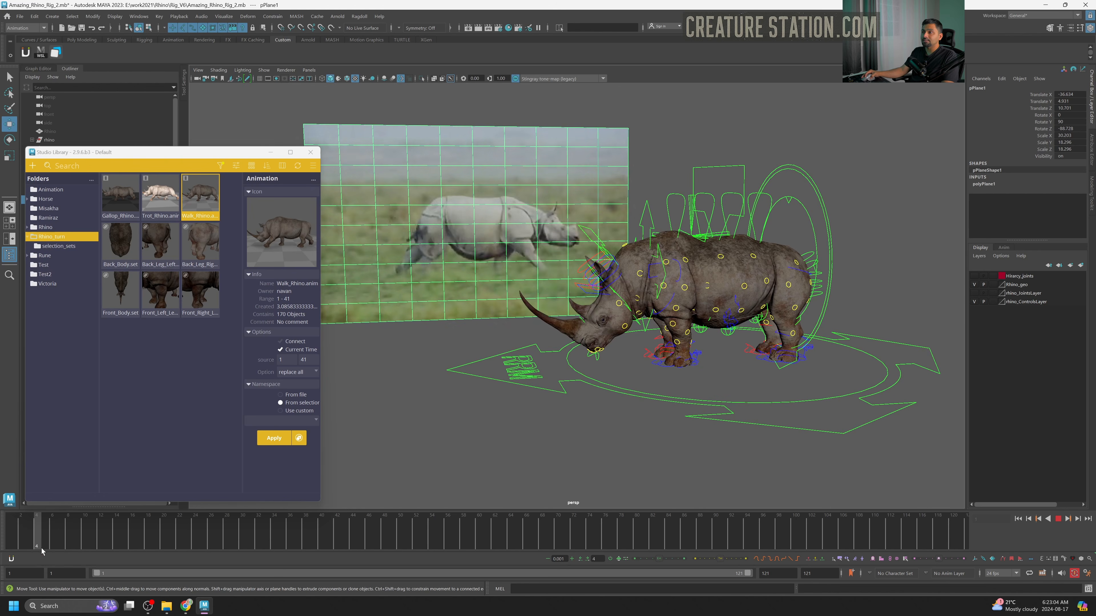
pyautogui.hotkey('alt', 'v')
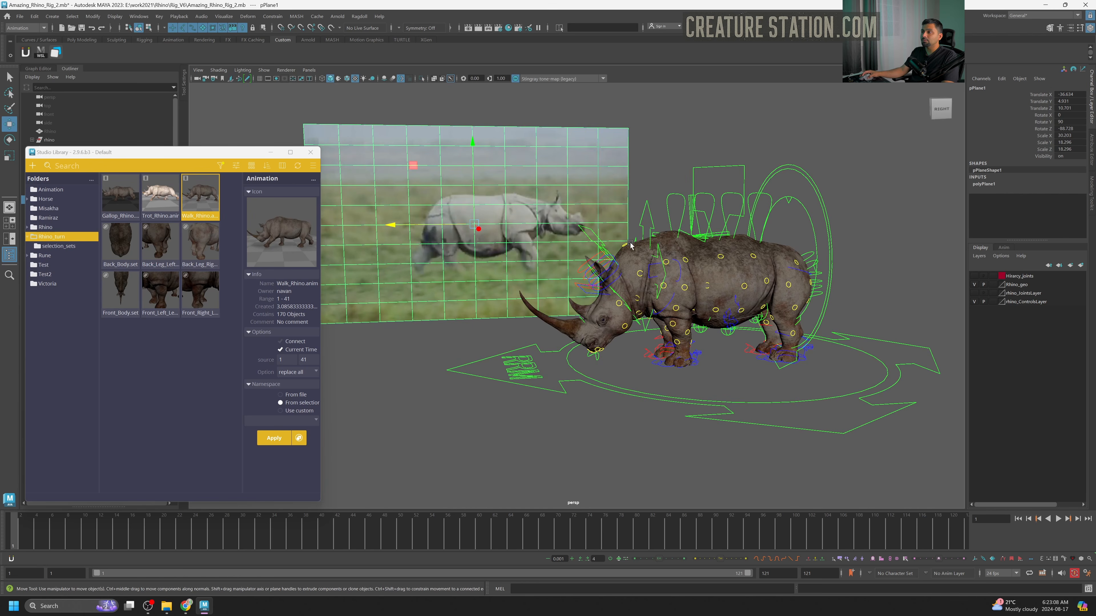
# Select the rig controls stored in the Gallop_Rhino animation, apply it to them at frame 1, and preview the result.
pyautogui.keyDown('alt'); pyautogui.moveTo(630, 245); pyautogui.dragTo(671, 256); pyautogui.keyUp('alt')
pyautogui.click(661, 217)
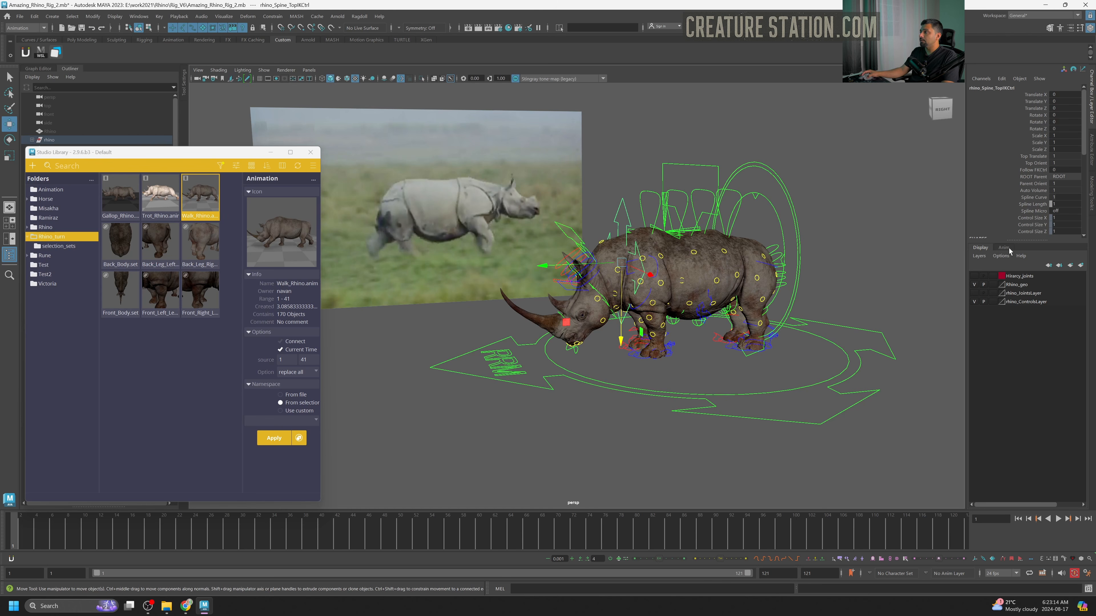
pyautogui.click(133, 198)
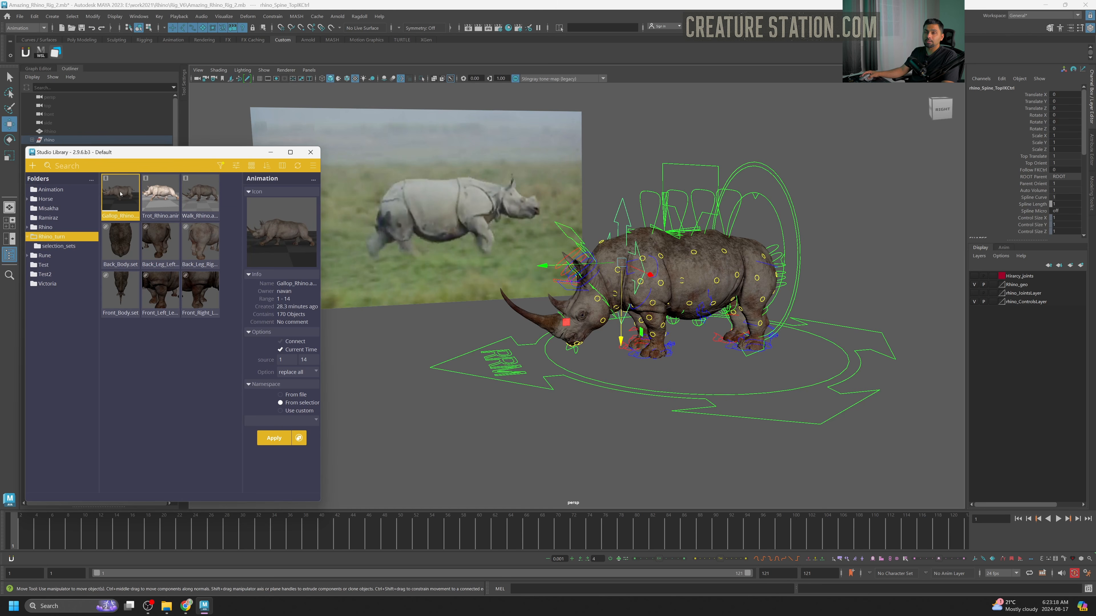
pyautogui.rightClick(122, 193)
pyautogui.click(148, 197)
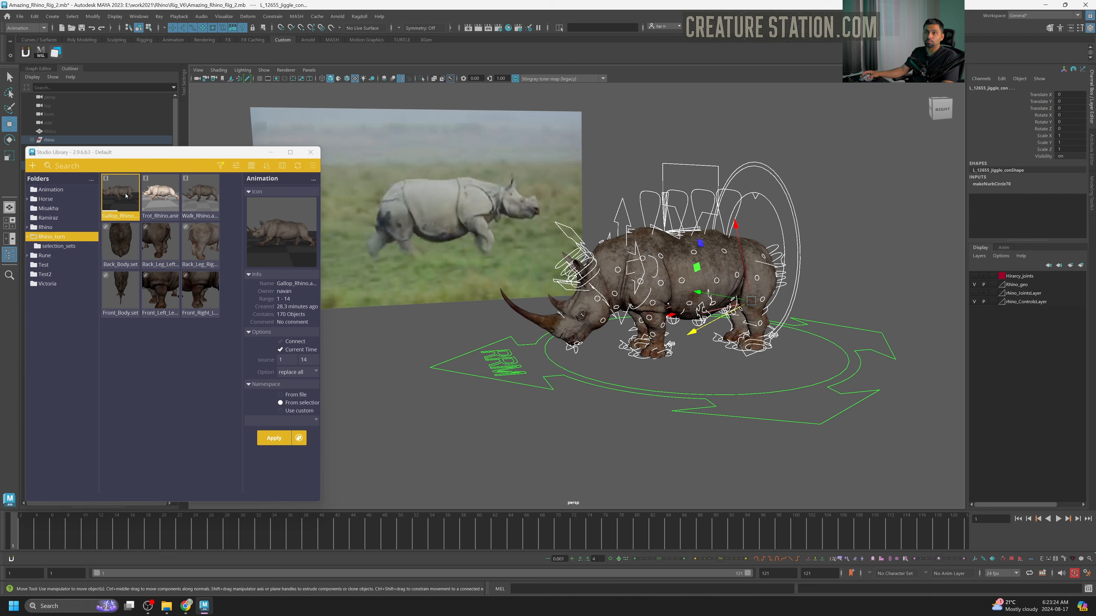
pyautogui.click(274, 438)
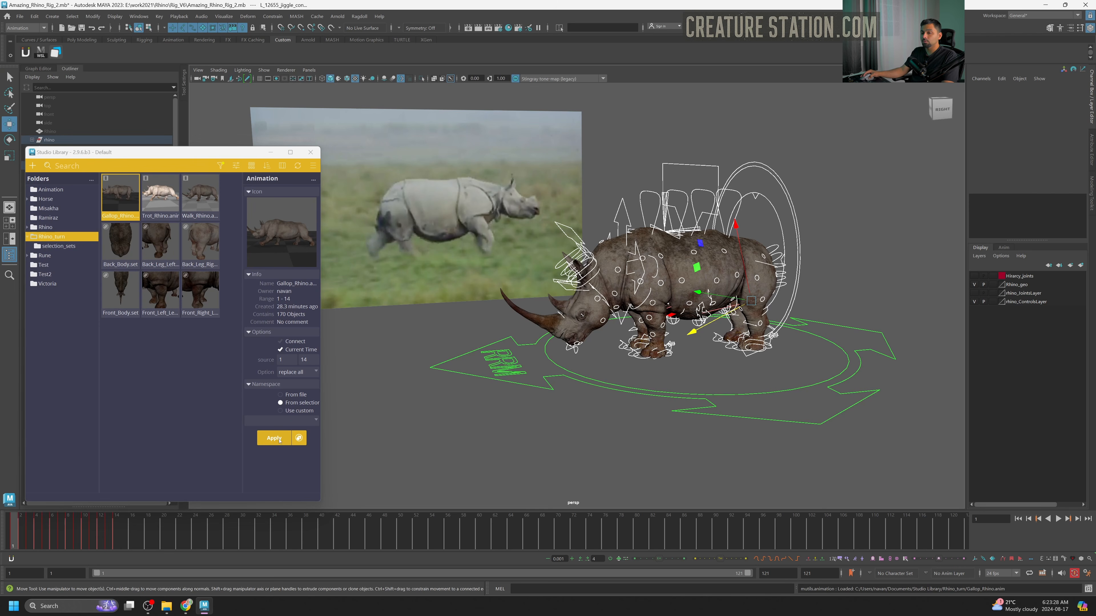
pyautogui.hotkey('alt', 'v')
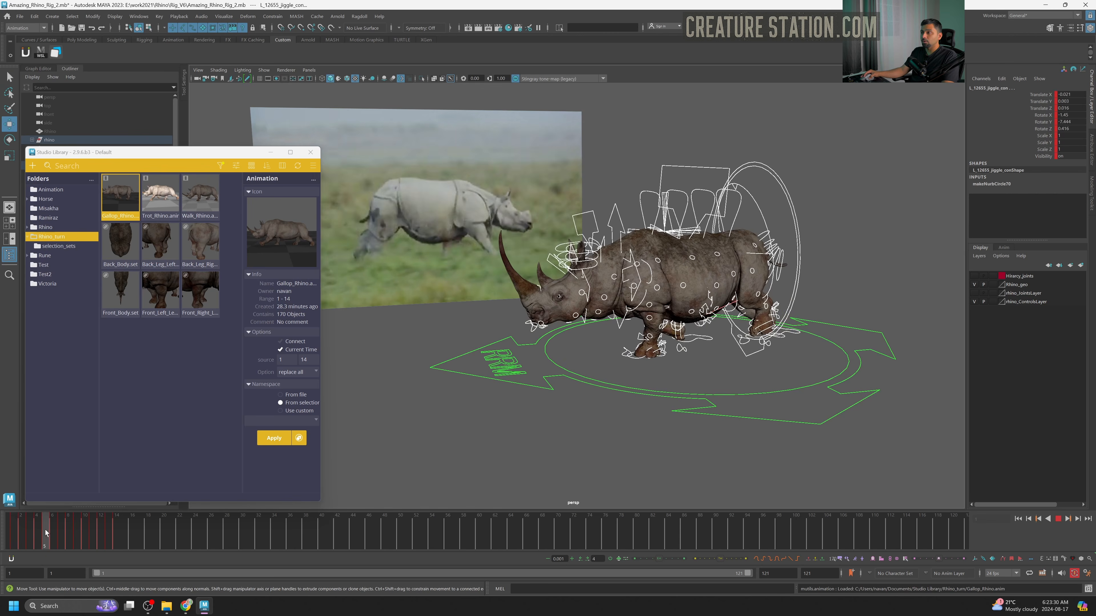
pyautogui.click(13, 529)
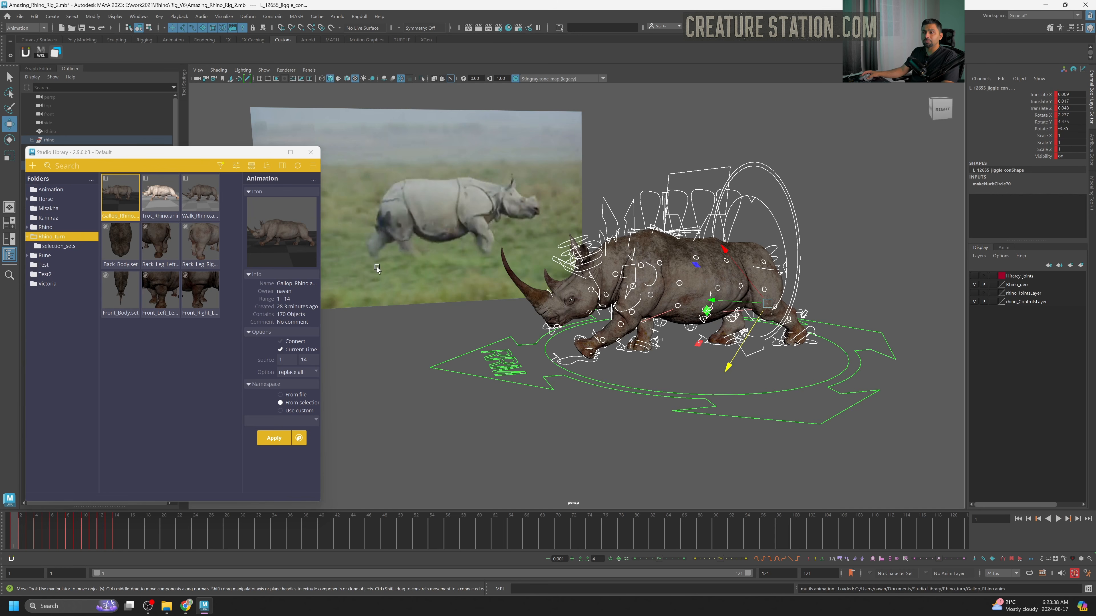
# Select the reference plane and minimize the Studio Library window.
pyautogui.click(433, 238)
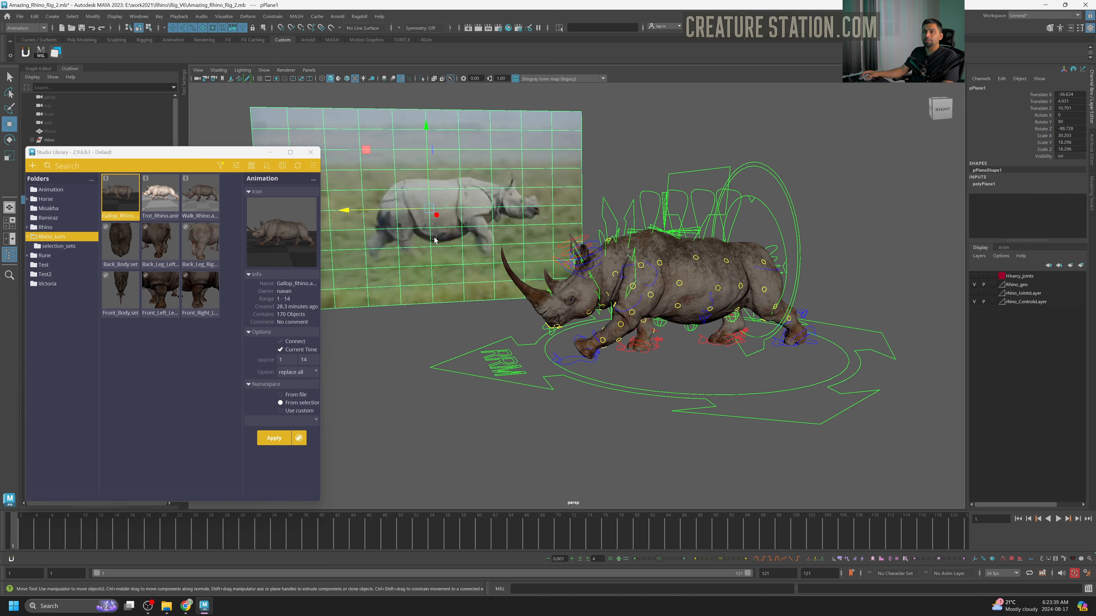
pyautogui.click(270, 153)
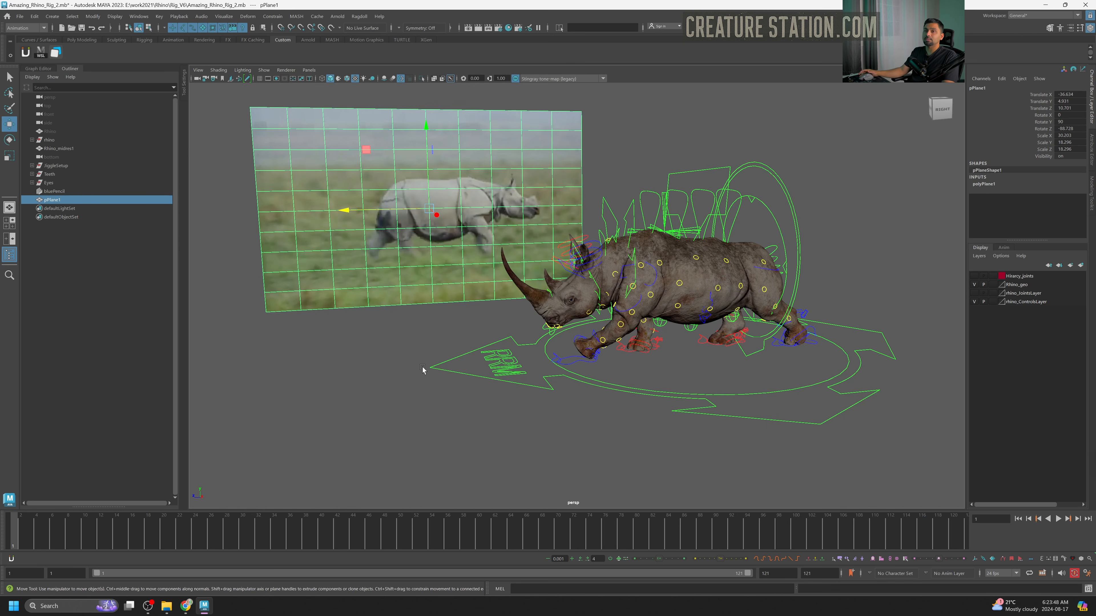
pyautogui.keyDown('alt'); pyautogui.moveTo(482, 353); pyautogui.dragTo(390, 347, button='right'); pyautogui.keyUp('alt')
pyautogui.keyDown('alt'); pyautogui.moveTo(390, 348); pyautogui.dragTo(380, 339); pyautogui.keyUp('alt')
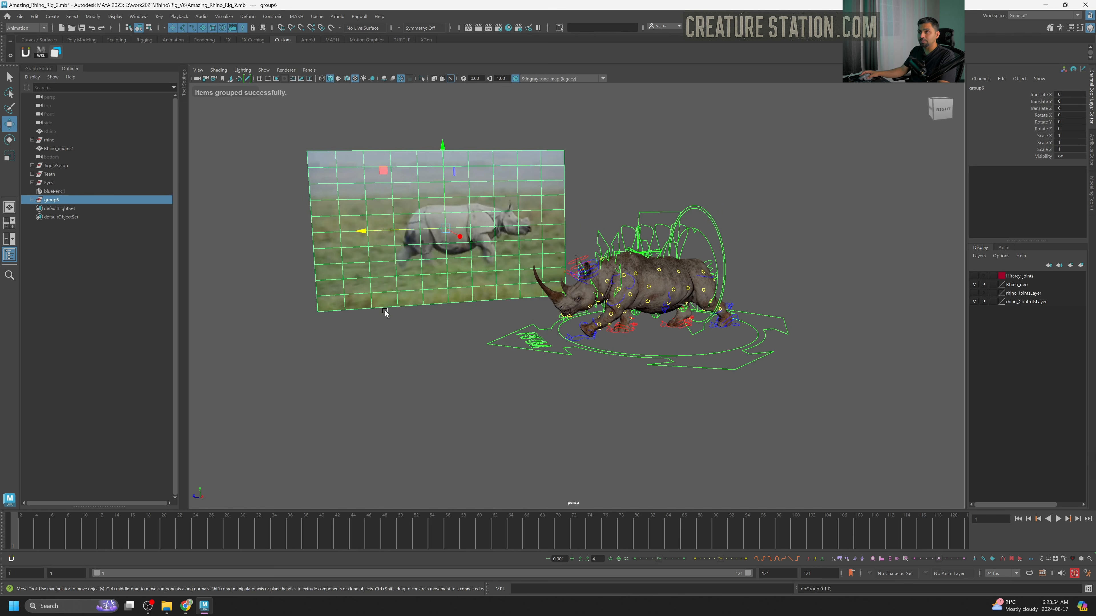
pyautogui.click(46, 198)
pyautogui.keyDown('alt'); pyautogui.moveTo(488, 205); pyautogui.dragTo(568, 242); pyautogui.keyUp('alt')
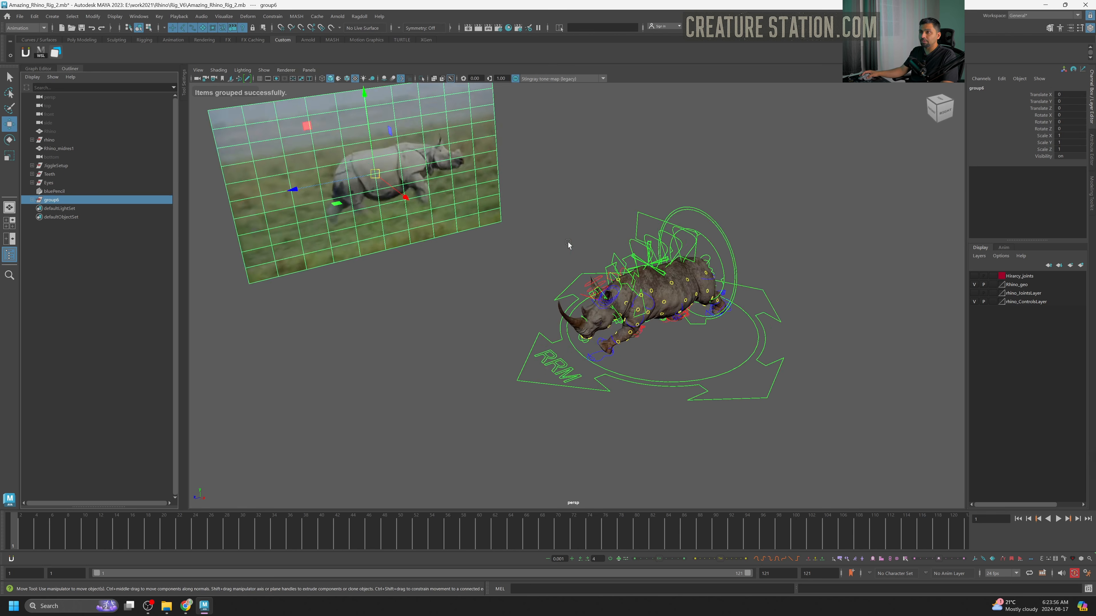
pyautogui.keyDown('alt'); pyautogui.moveTo(568, 242); pyautogui.dragTo(453, 251, button='right'); pyautogui.keyUp('alt')
pyautogui.keyDown('alt'); pyautogui.moveTo(452, 251); pyautogui.dragTo(506, 252); pyautogui.keyUp('alt')
pyautogui.keyDown('alt'); pyautogui.moveTo(506, 254); pyautogui.dragTo(425, 218, button='right'); pyautogui.keyUp('alt')
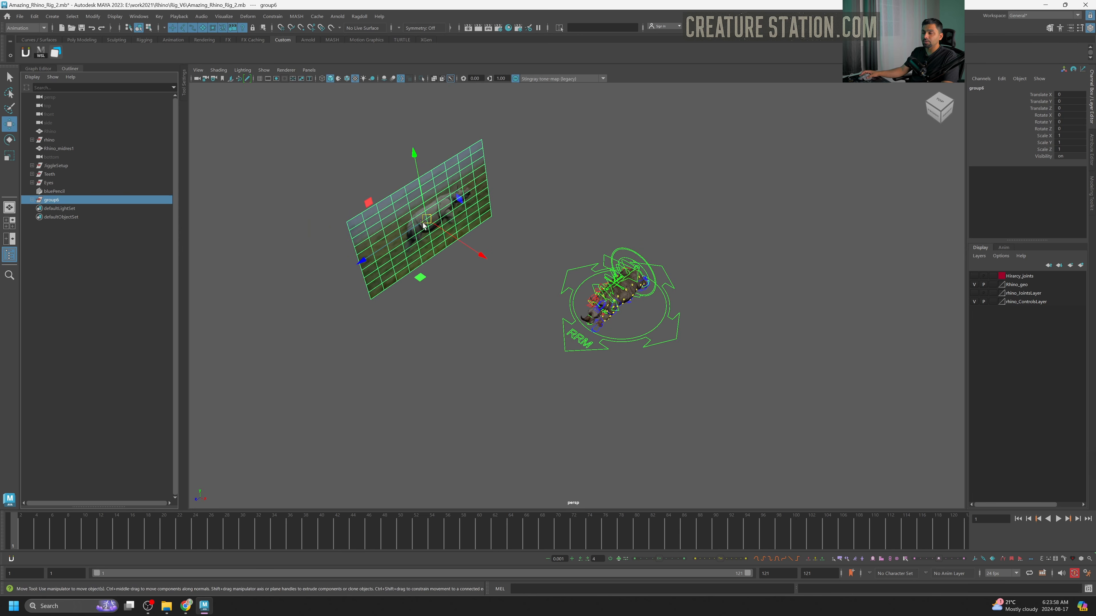
pyautogui.keyDown('alt'); pyautogui.moveTo(559, 327); pyautogui.dragTo(545, 330); pyautogui.keyUp('alt')
pyautogui.keyDown('alt'); pyautogui.moveTo(546, 330); pyautogui.dragTo(558, 335, button='right'); pyautogui.keyUp('alt')
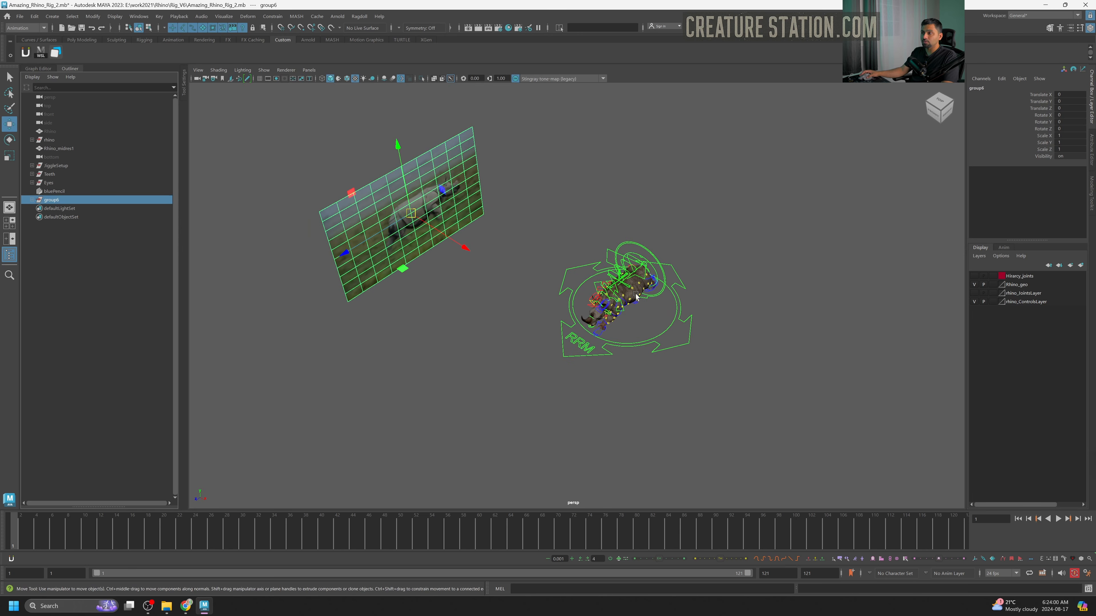
pyautogui.keyDown('alt'); pyautogui.moveTo(600, 321); pyautogui.dragTo(595, 318); pyautogui.keyUp('alt')
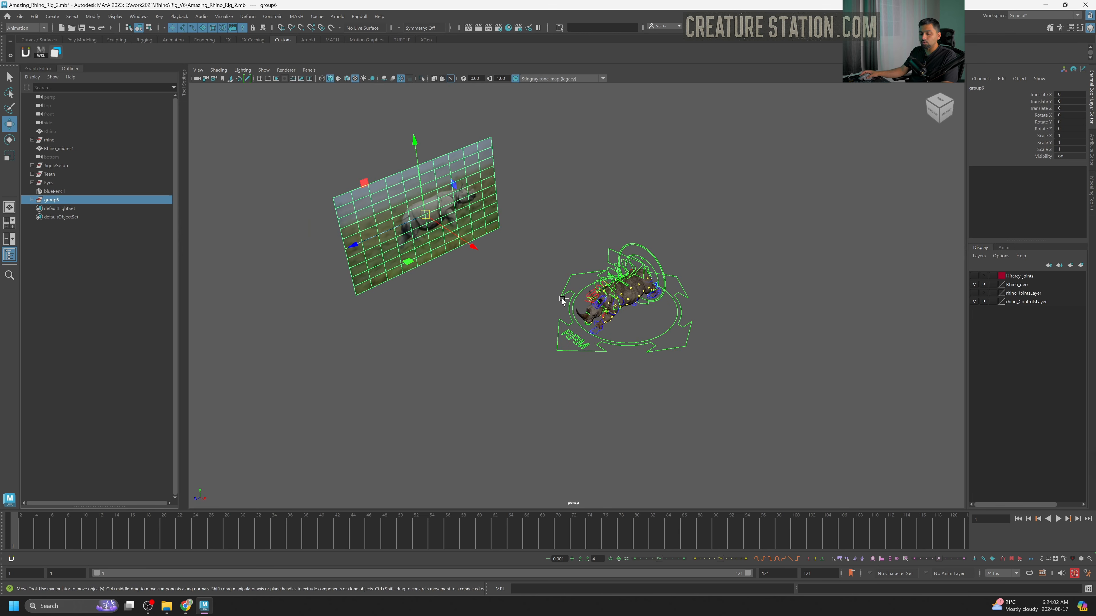
pyautogui.hotkey('ctrl', 'z')
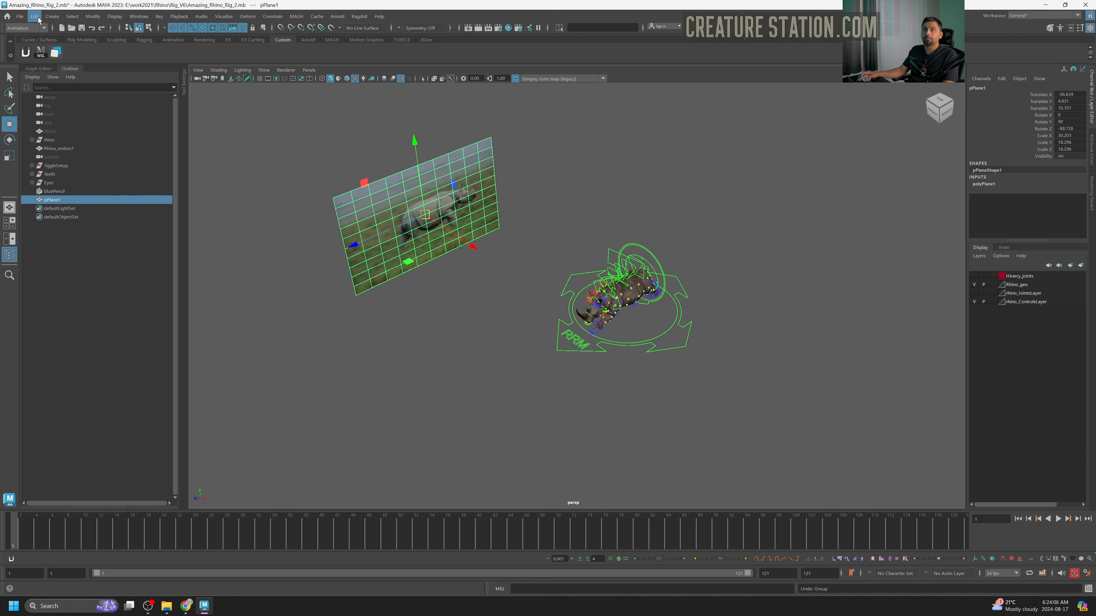
# Group the reference plane with the group pivot at the origin and position preserved, expand the group, and select it.
pyautogui.click(52, 16)
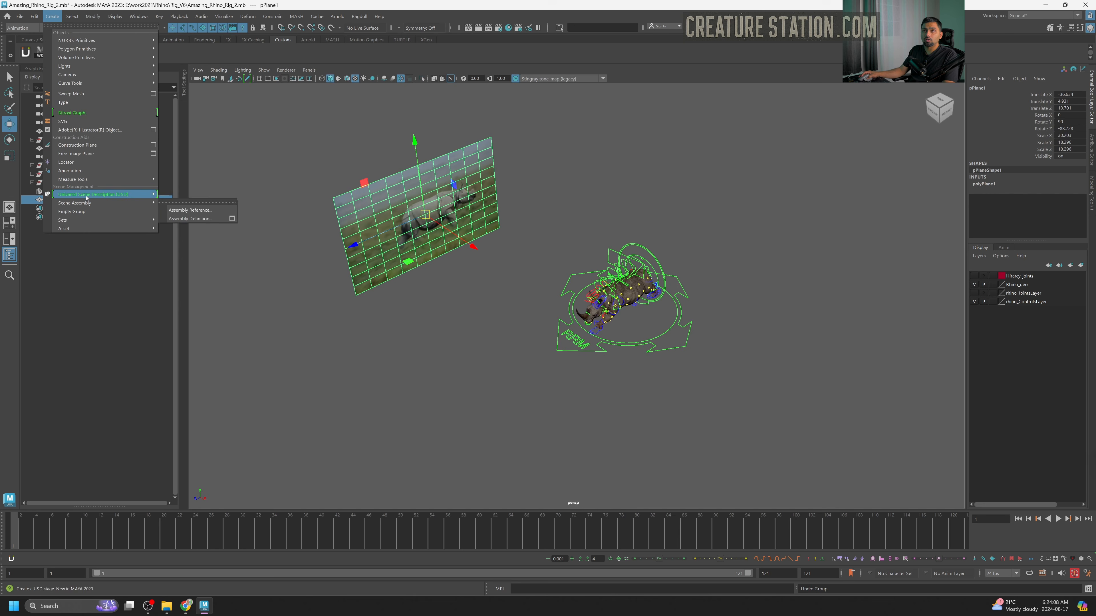
pyautogui.moveTo(35, 16)
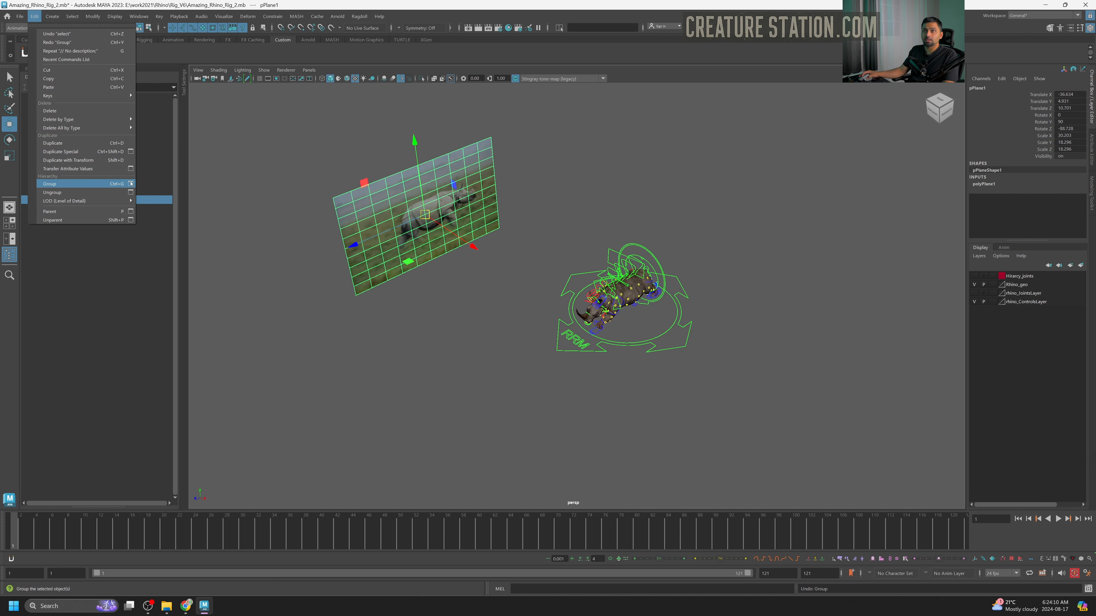
pyautogui.click(131, 185)
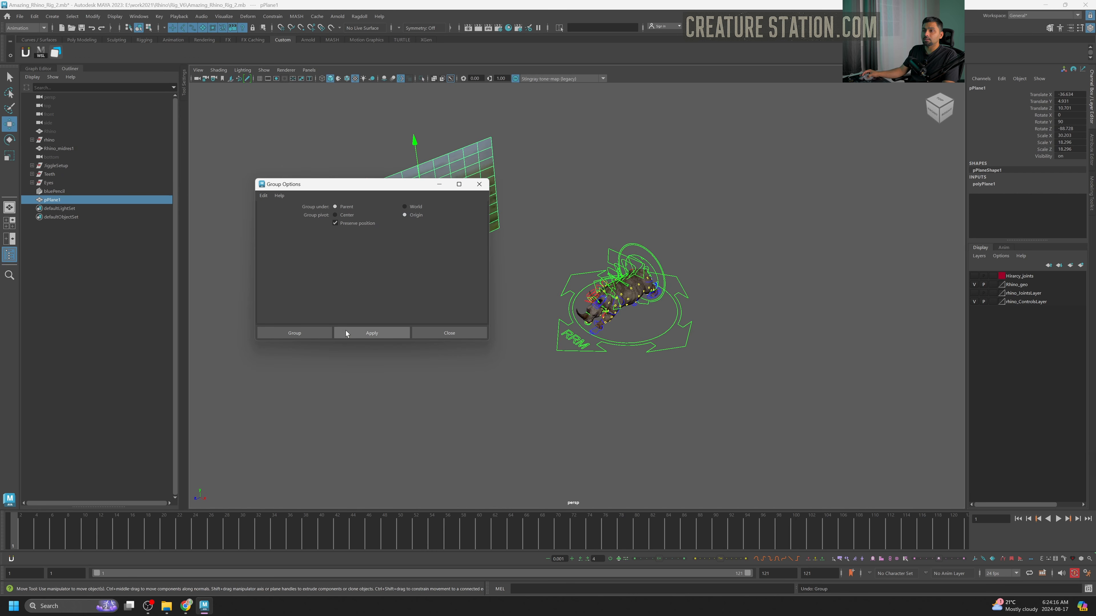
pyautogui.click(307, 333)
pyautogui.moveTo(686, 357)
pyautogui.keyDown('alt'); pyautogui.mouseDown()
pyautogui.moveTo(680, 345)
pyautogui.moveTo(666, 356)
pyautogui.mouseUp(); pyautogui.keyUp('alt')
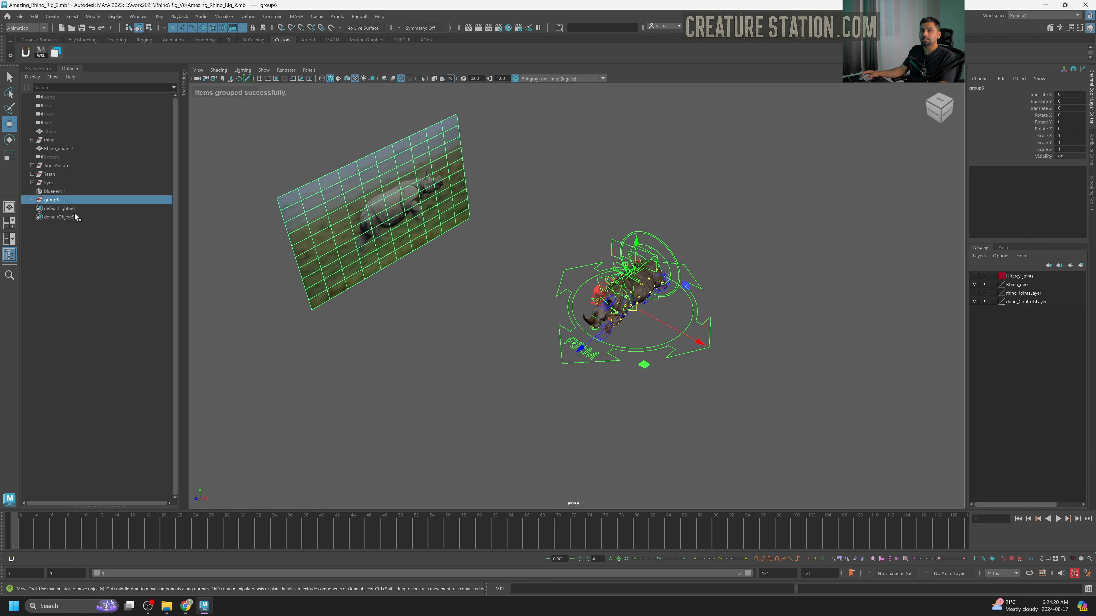
pyautogui.click(32, 199)
pyautogui.click(57, 209)
pyautogui.click(65, 199)
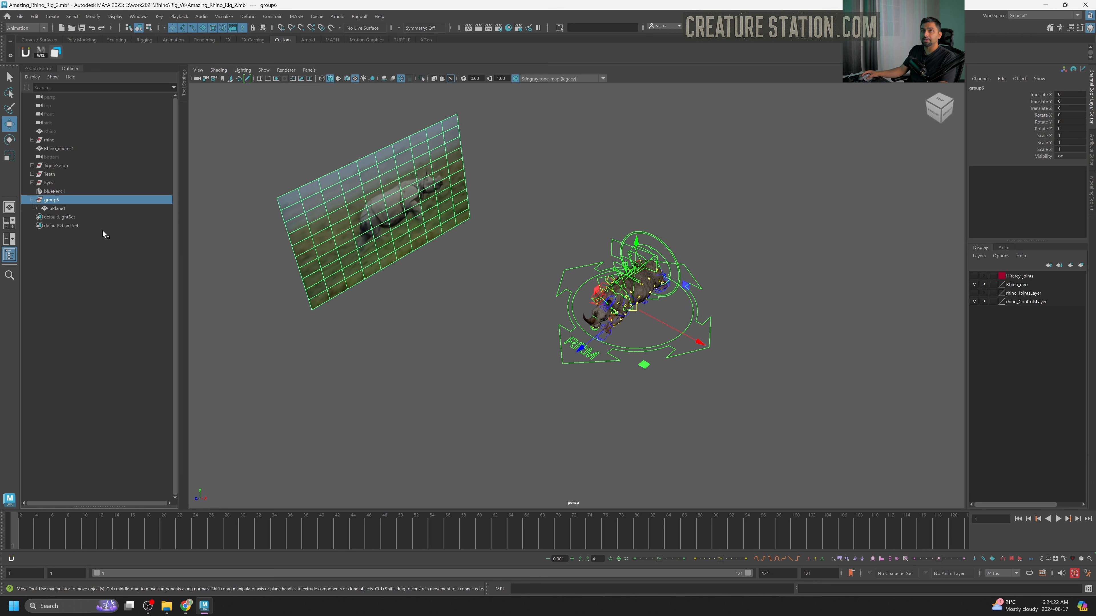
# Swing the reference plane's group around the rhino by setting its Rotate Y to 180.
pyautogui.press('e')
pyautogui.moveTo(597, 355); pyautogui.dragTo(709, 307)
pyautogui.moveTo(578, 350); pyautogui.dragTo(652, 350)
pyautogui.doubleClick(1072, 122)
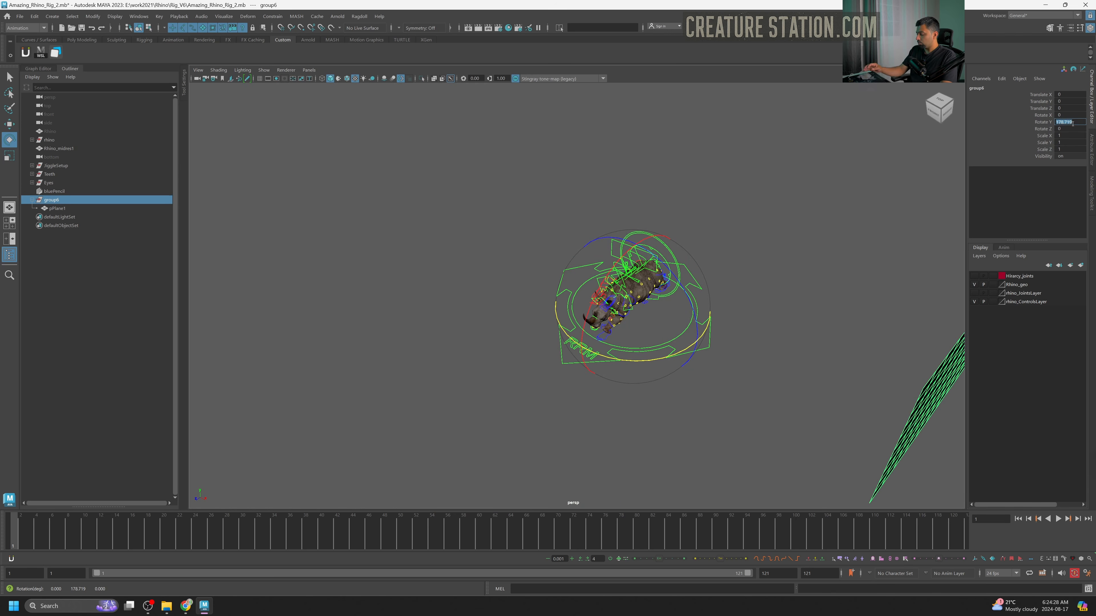
pyautogui.write('180')
pyautogui.press('Return')
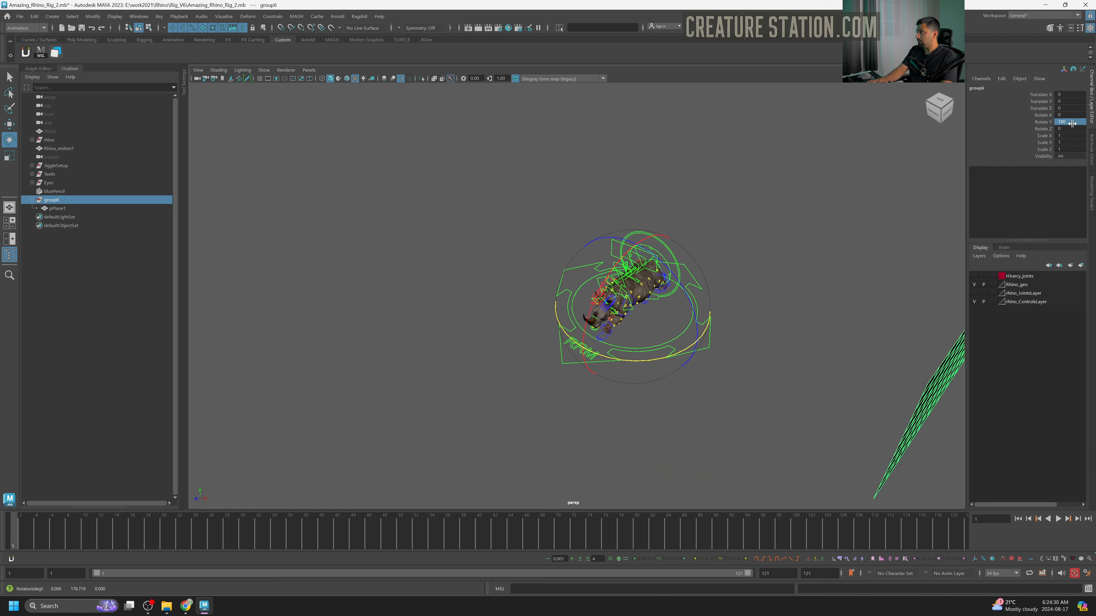
# Check the turned reference plane against the rhino's left side and play the sequence, returning to frame 1.
pyautogui.keyDown('alt'); pyautogui.moveTo(601, 340); pyautogui.dragTo(677, 340); pyautogui.keyUp('alt')
pyautogui.scroll(5, 516, 311)
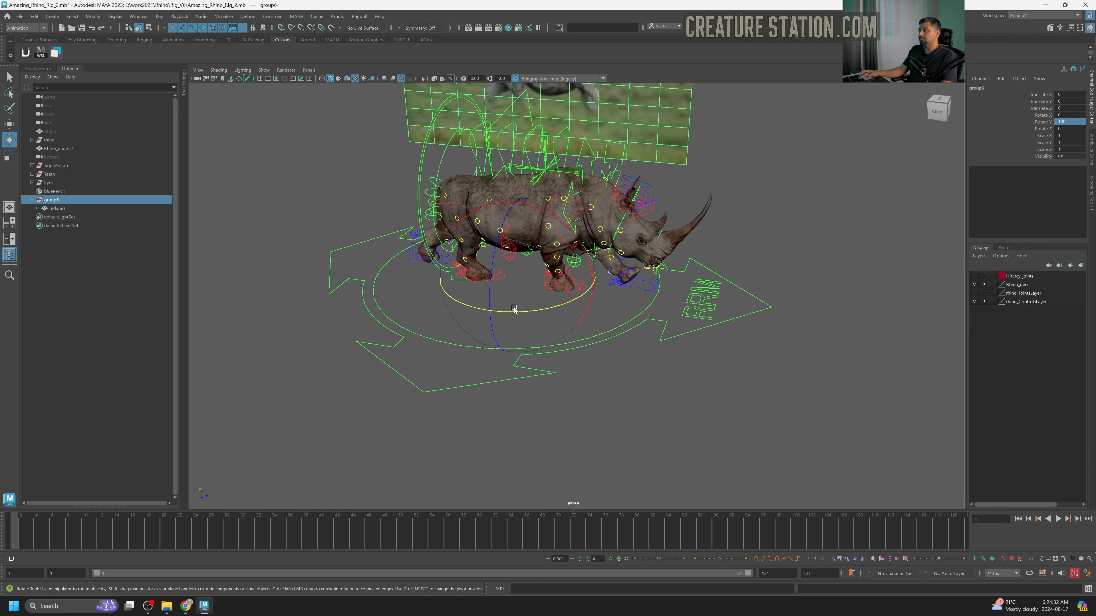
pyautogui.keyDown('alt'); pyautogui.moveTo(516, 310); pyautogui.dragTo(641, 380, button='middle'); pyautogui.keyUp('alt')
pyautogui.keyDown('alt'); pyautogui.moveTo(640, 379); pyautogui.dragTo(600, 344); pyautogui.keyUp('alt')
pyautogui.keyDown('alt'); pyautogui.moveTo(600, 344); pyautogui.dragTo(558, 348, button='right'); pyautogui.keyUp('alt')
pyautogui.keyDown('alt'); pyautogui.moveTo(557, 347); pyautogui.dragTo(560, 341, button='middle'); pyautogui.keyUp('alt')
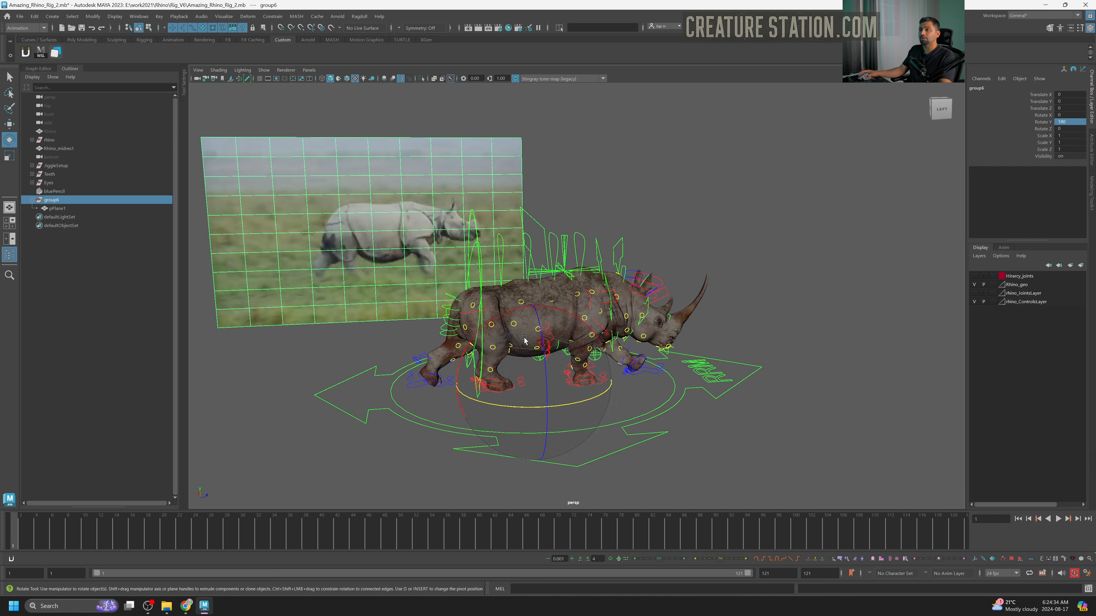
pyautogui.press('w')
pyautogui.keyDown('alt'); pyautogui.moveTo(591, 354); pyautogui.dragTo(540, 366, button='right'); pyautogui.keyUp('alt')
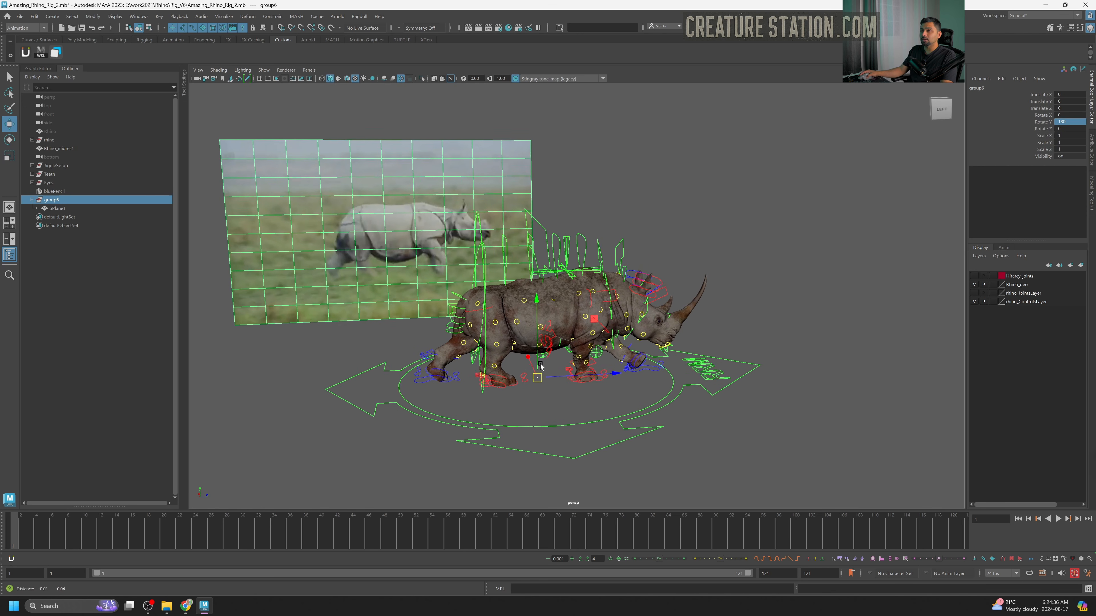
pyautogui.keyDown('alt'); pyautogui.moveTo(540, 366); pyautogui.dragTo(552, 346, button='middle'); pyautogui.keyUp('alt')
pyautogui.moveTo(13, 529); pyautogui.dragTo(23, 530)
pyautogui.hotkey('alt', 'v')
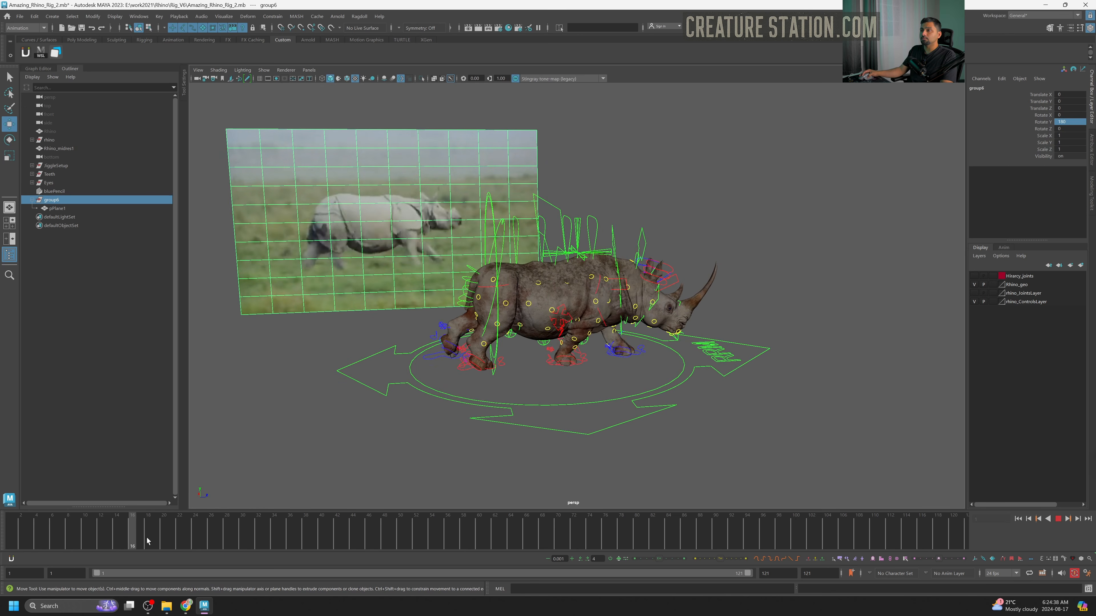
pyautogui.moveTo(419, 554); pyautogui.dragTo(2, 553)
pyautogui.keyDown('alt'); pyautogui.moveTo(532, 344); pyautogui.dragTo(545, 348, button='middle'); pyautogui.keyUp('alt')
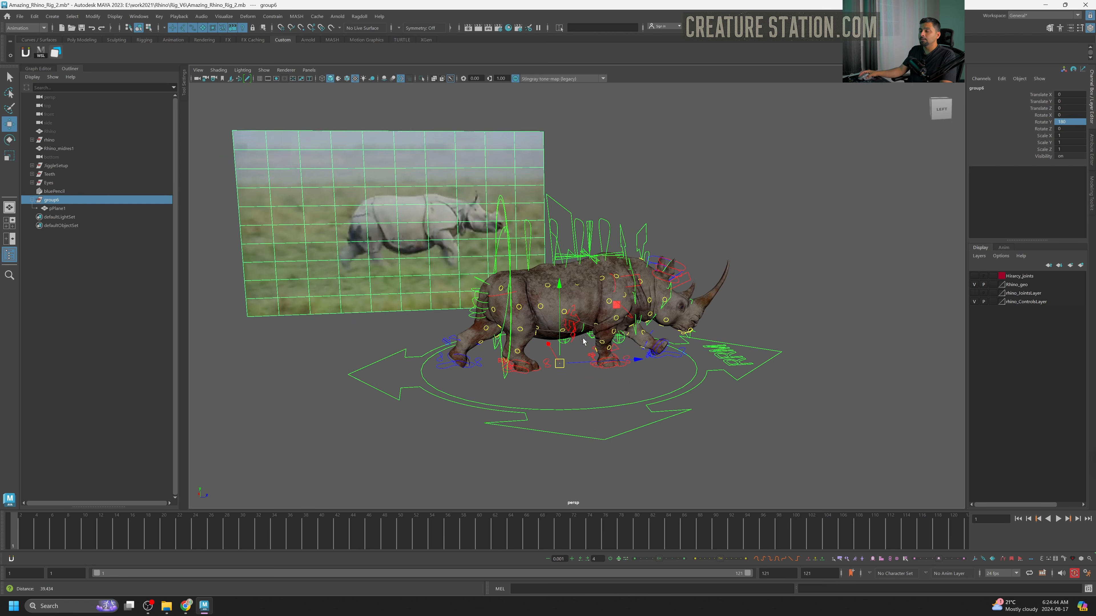
pyautogui.scroll(3, 582, 338)
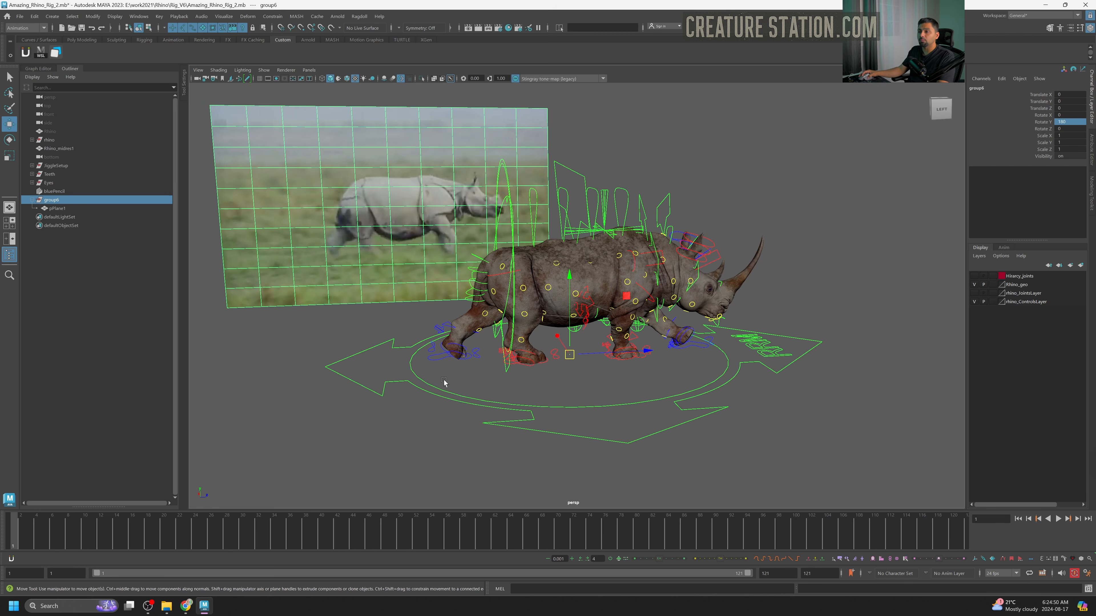
pyautogui.click(413, 380)
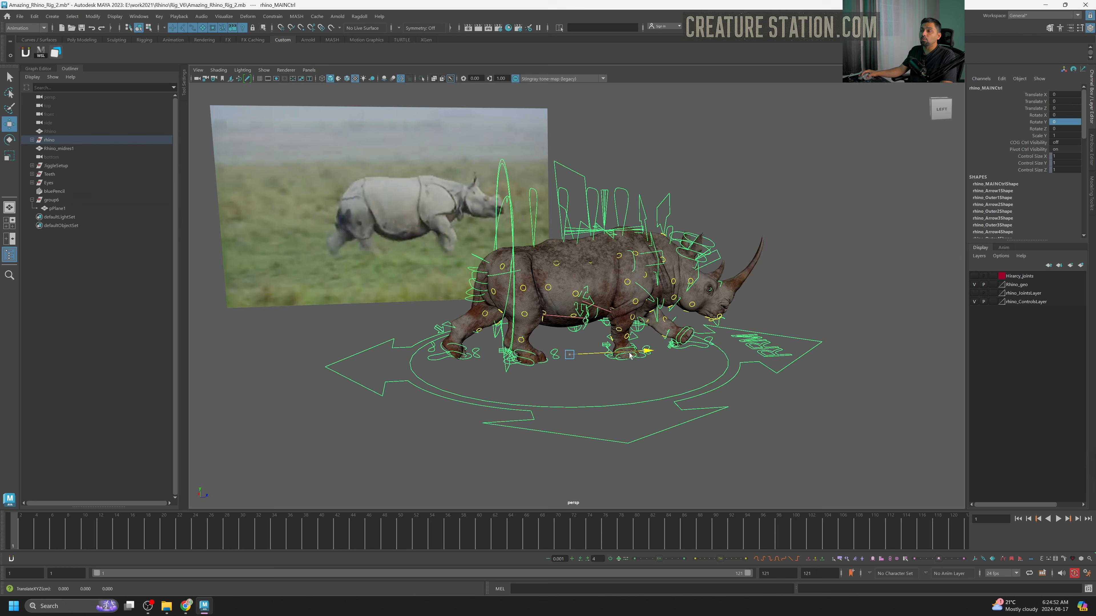
pyautogui.moveTo(608, 361); pyautogui.dragTo(468, 367)
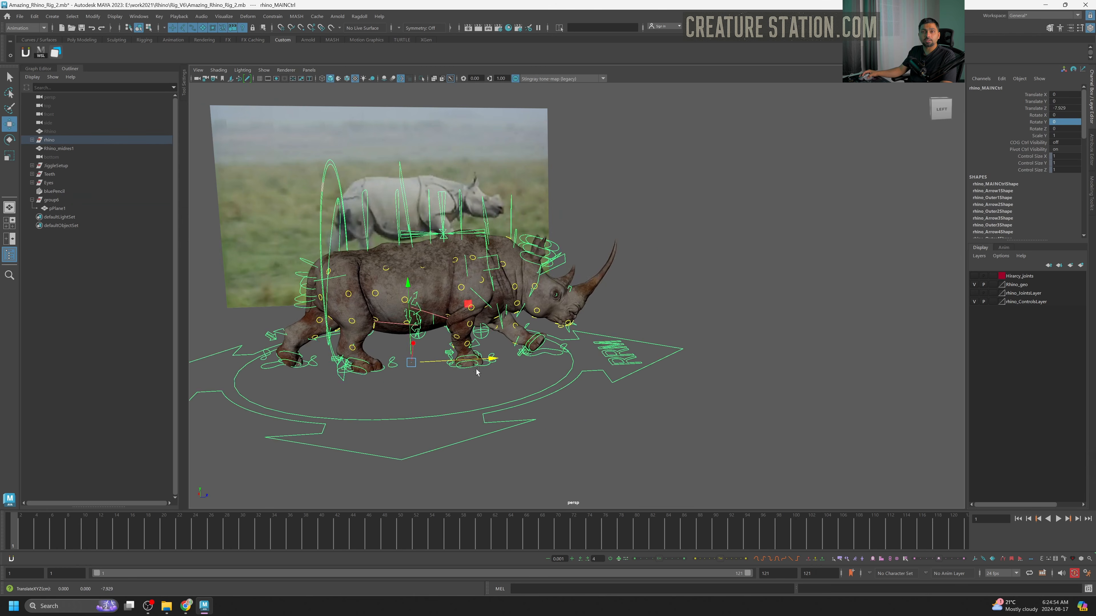
pyautogui.hotkey('ctrl', 'z')
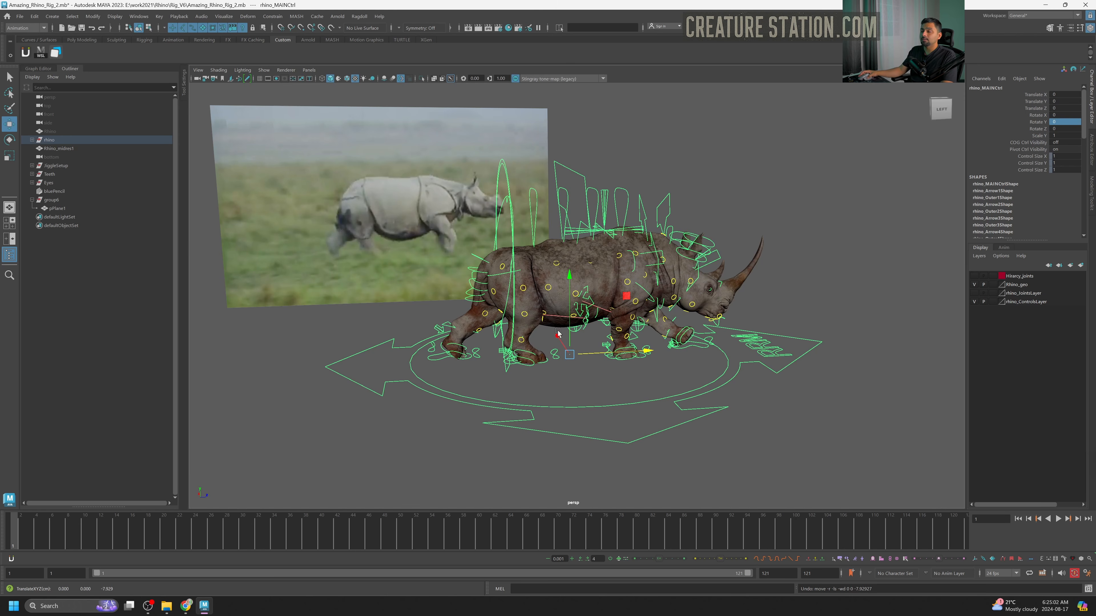
pyautogui.keyDown('alt'); pyautogui.moveTo(546, 305); pyautogui.dragTo(552, 326, button='middle'); pyautogui.keyUp('alt')
pyautogui.keyDown('alt'); pyautogui.moveTo(551, 325); pyautogui.dragTo(536, 251, button='right'); pyautogui.keyUp('alt')
pyautogui.keyDown('alt'); pyautogui.moveTo(535, 250); pyautogui.dragTo(540, 255, button='middle'); pyautogui.keyUp('alt')
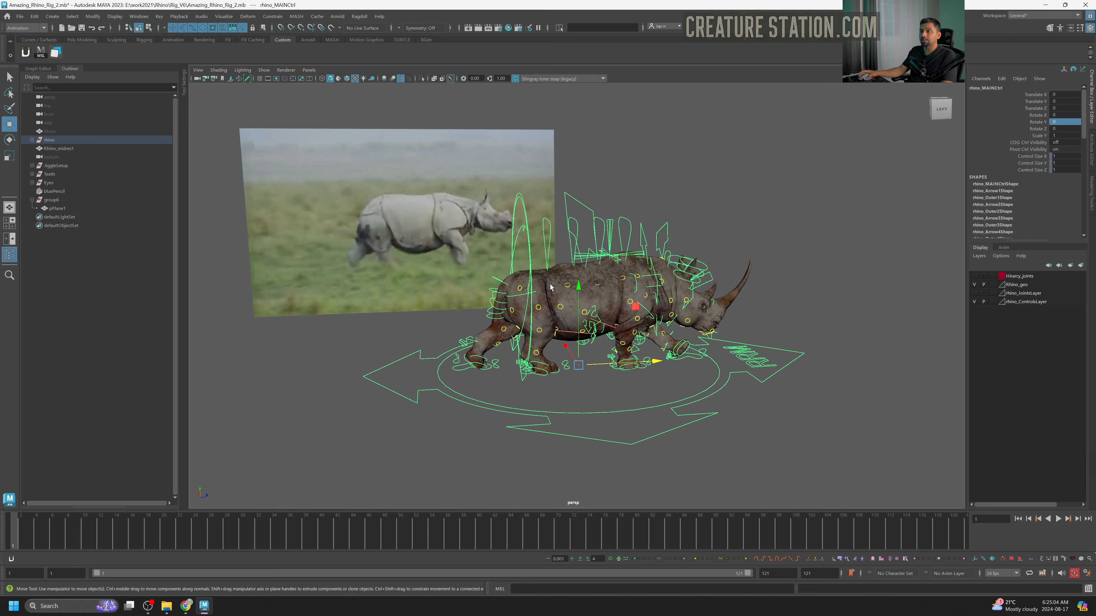
pyautogui.keyDown('alt'); pyautogui.moveTo(606, 282); pyautogui.dragTo(611, 283); pyautogui.keyUp('alt')
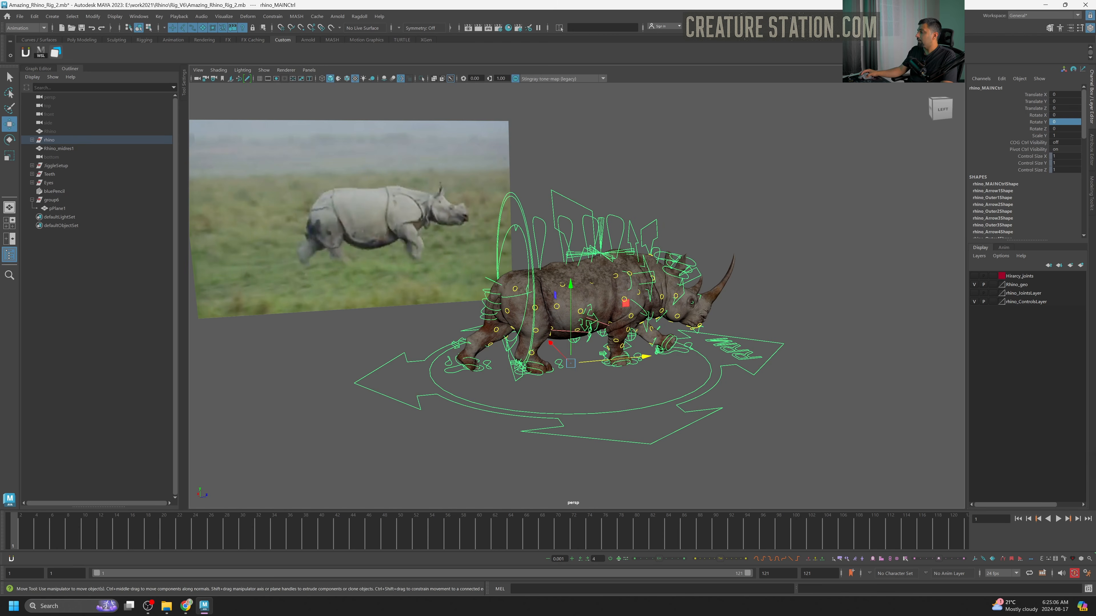
# Shrink the Studio Library window, select all controls stored in the Gallop_Rhino animation, and preview the gallop up to frame 3.
pyautogui.hotkey('alt', 'Tab')
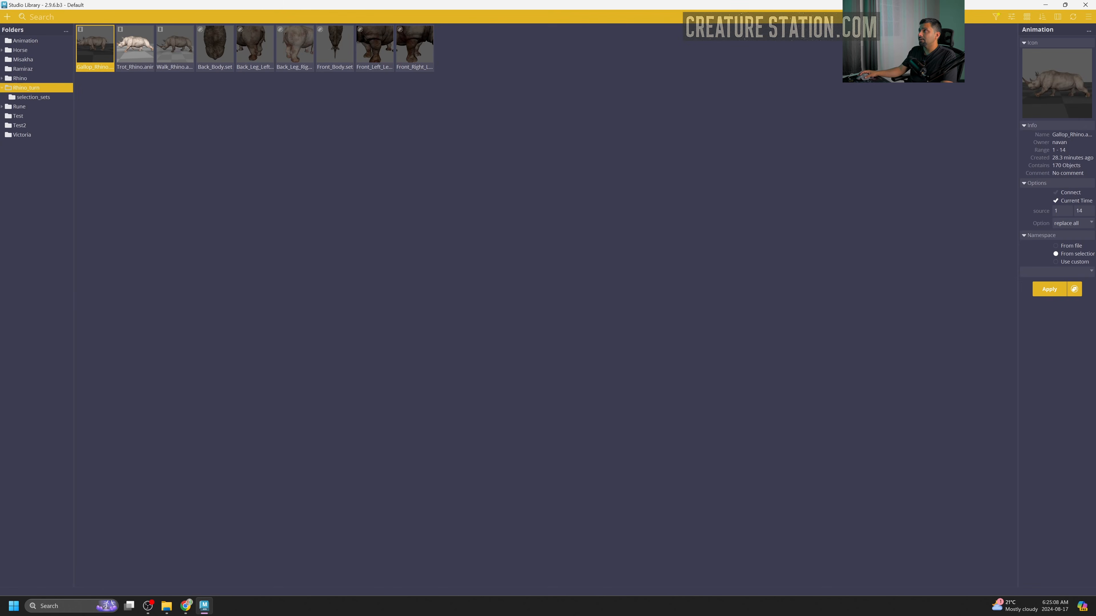
pyautogui.moveTo(547, 5); pyautogui.dragTo(168, 164)
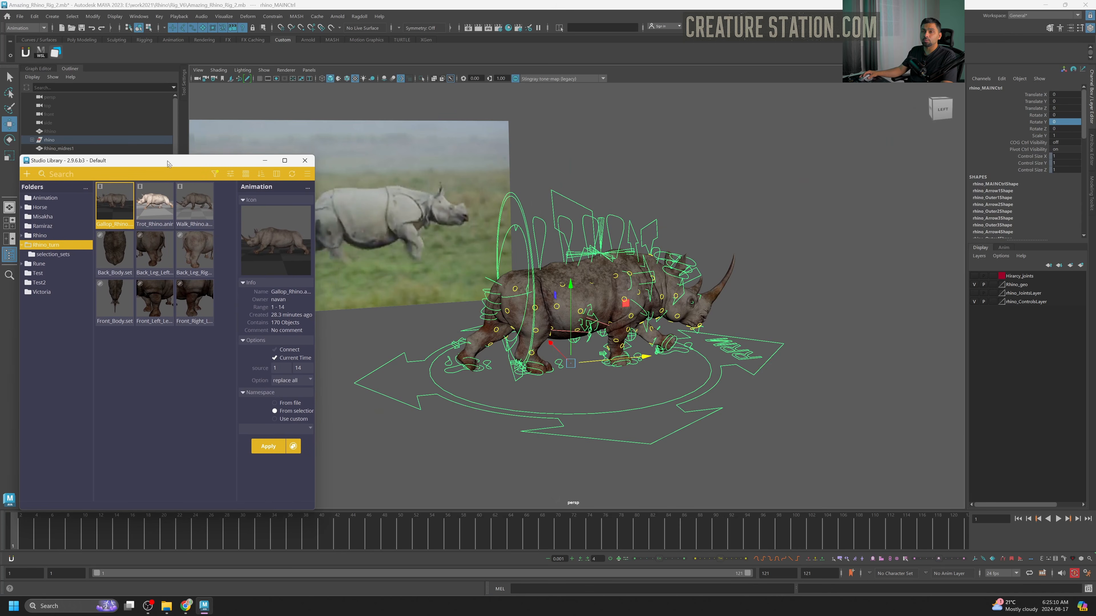
pyautogui.moveTo(317, 156); pyautogui.dragTo(265, 223)
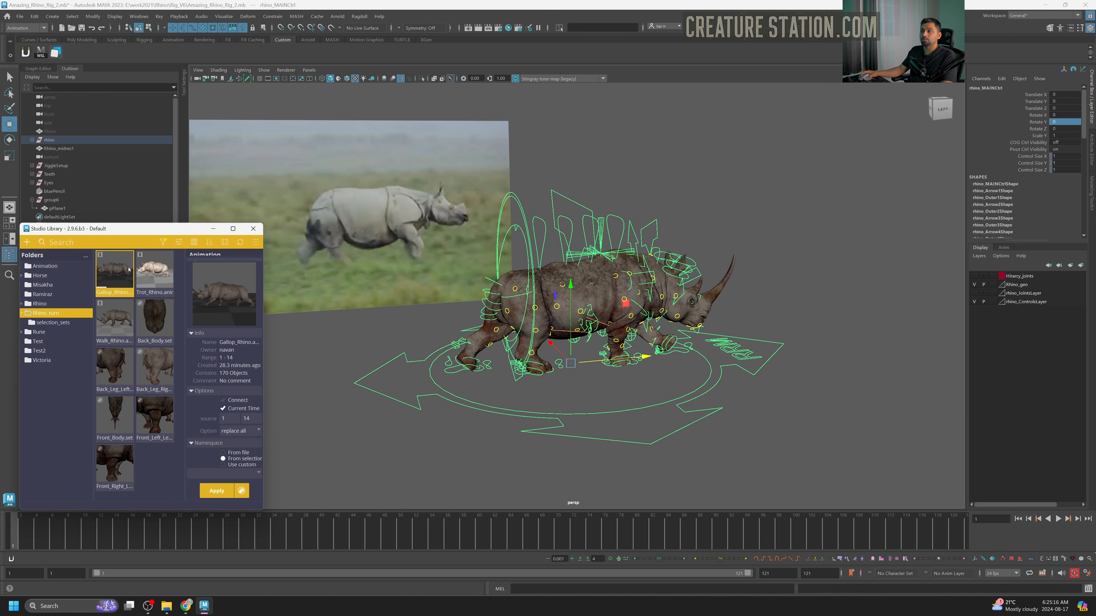
pyautogui.keyDown('alt'); pyautogui.moveTo(533, 299); pyautogui.dragTo(559, 289); pyautogui.keyUp('alt')
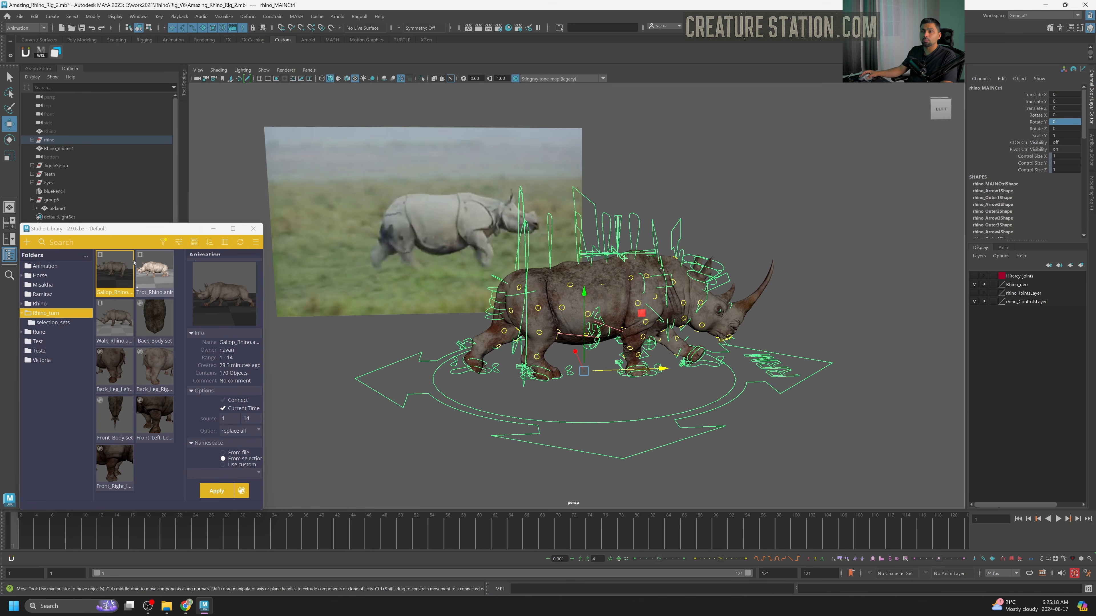
pyautogui.rightClick(118, 271)
pyautogui.click(143, 275)
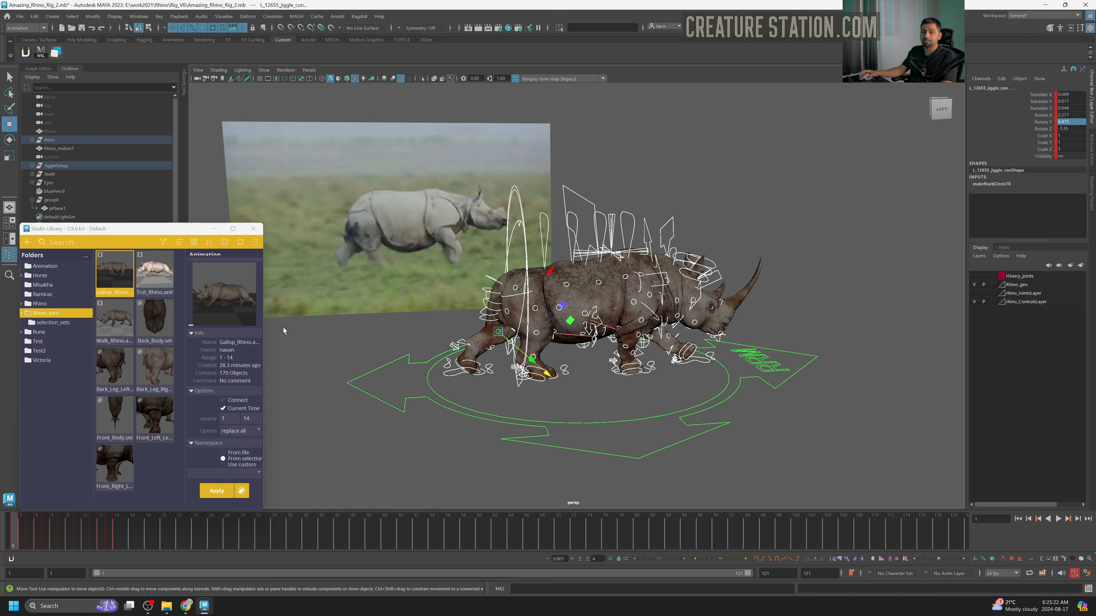
pyautogui.hotkey('alt', 'v')
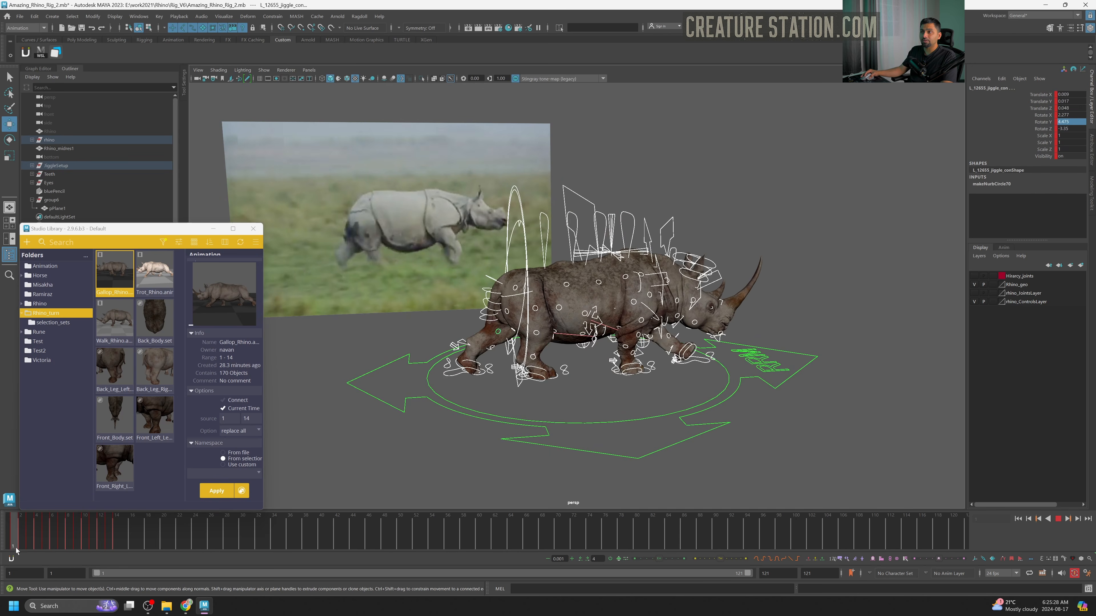
pyautogui.moveTo(16, 551); pyautogui.dragTo(29, 552)
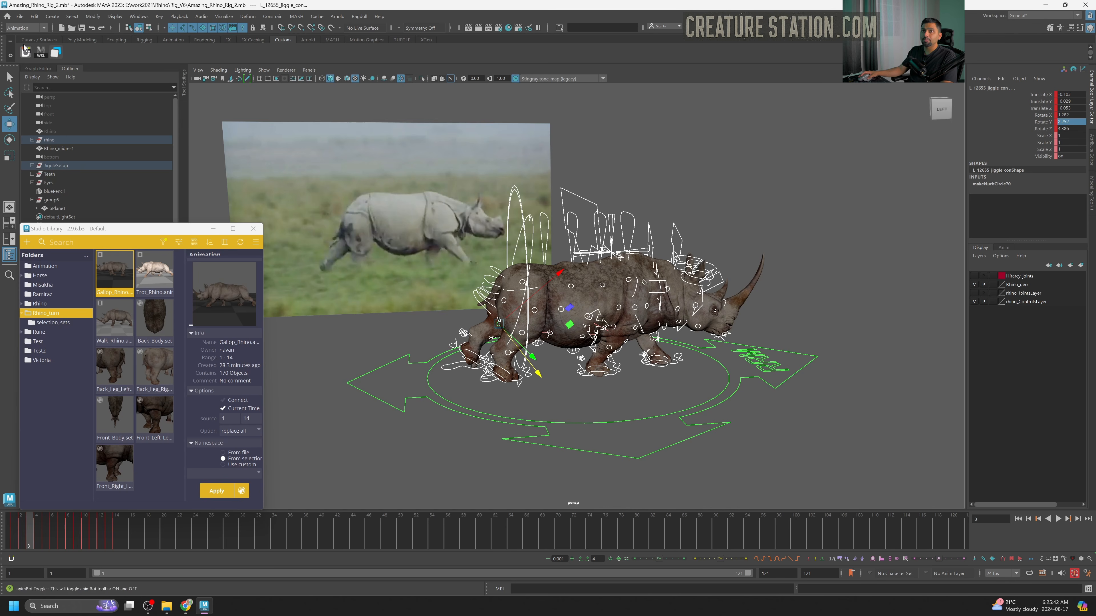
# Show the Graph Editor, minimize Studio Library, and select all of the gallop's animation keys.
pyautogui.click(39, 69)
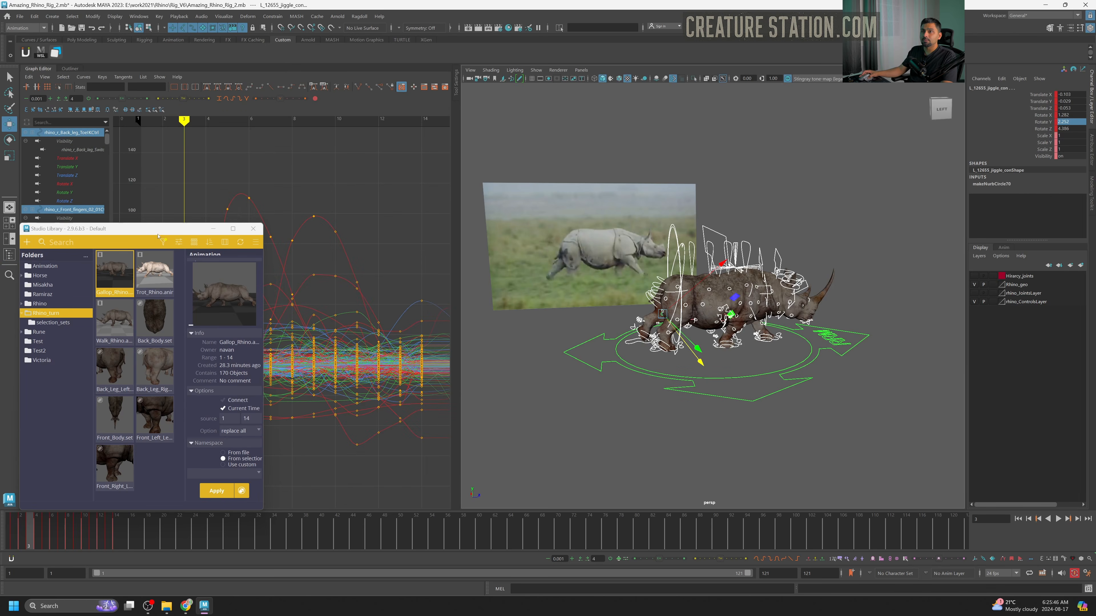
pyautogui.moveTo(158, 234); pyautogui.dragTo(396, 212)
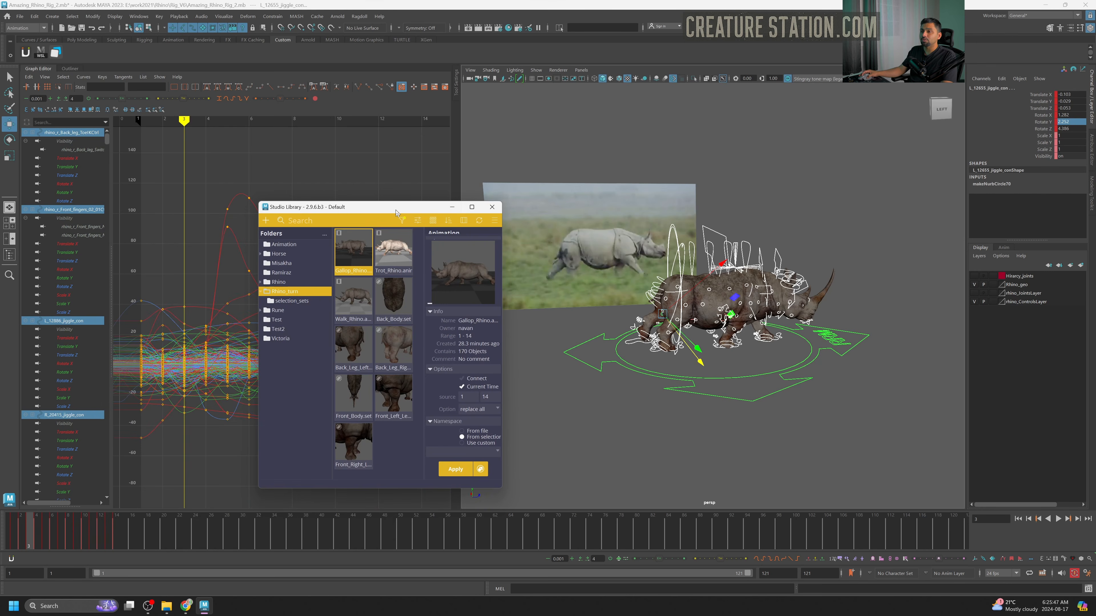
pyautogui.click(452, 208)
pyautogui.press('f')
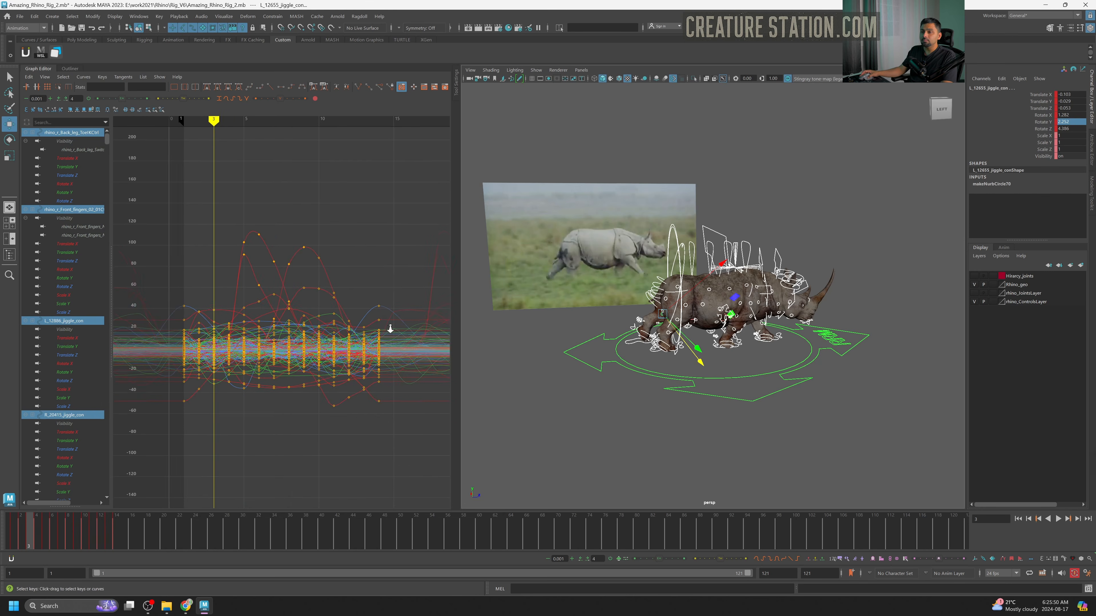
pyautogui.moveTo(415, 197); pyautogui.dragTo(144, 469)
pyautogui.press('f')
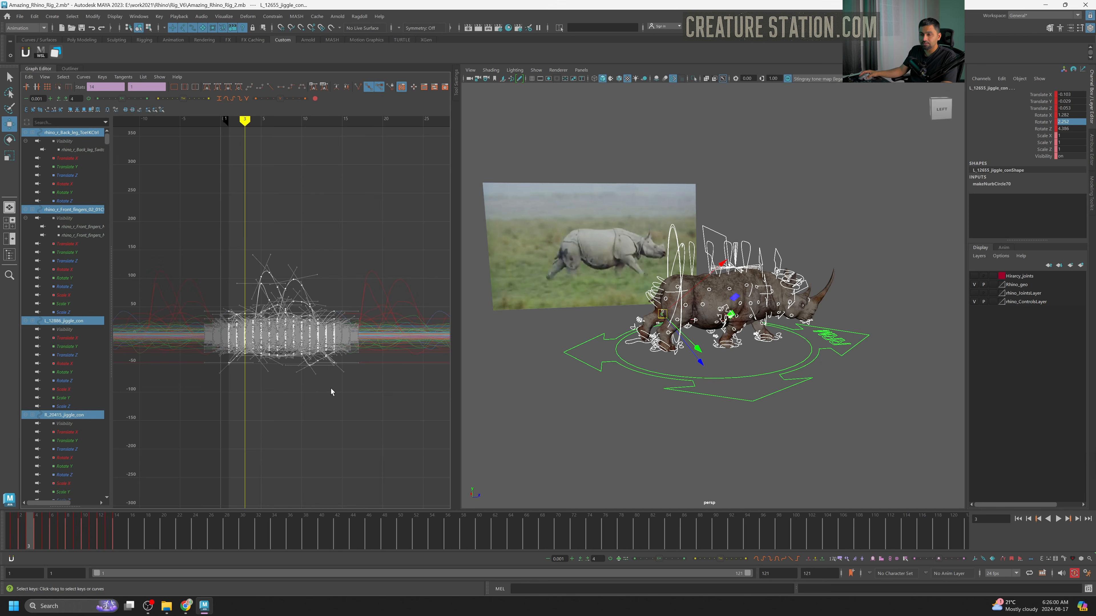
# Try shifting all gallop keys 7 frames earlier and compare the rhino's pose with the reference plane at frame 4.
pyautogui.keyDown('shift'); pyautogui.moveTo(337, 384); pyautogui.dragTo(337, 384, button='middle'); pyautogui.keyUp('shift')
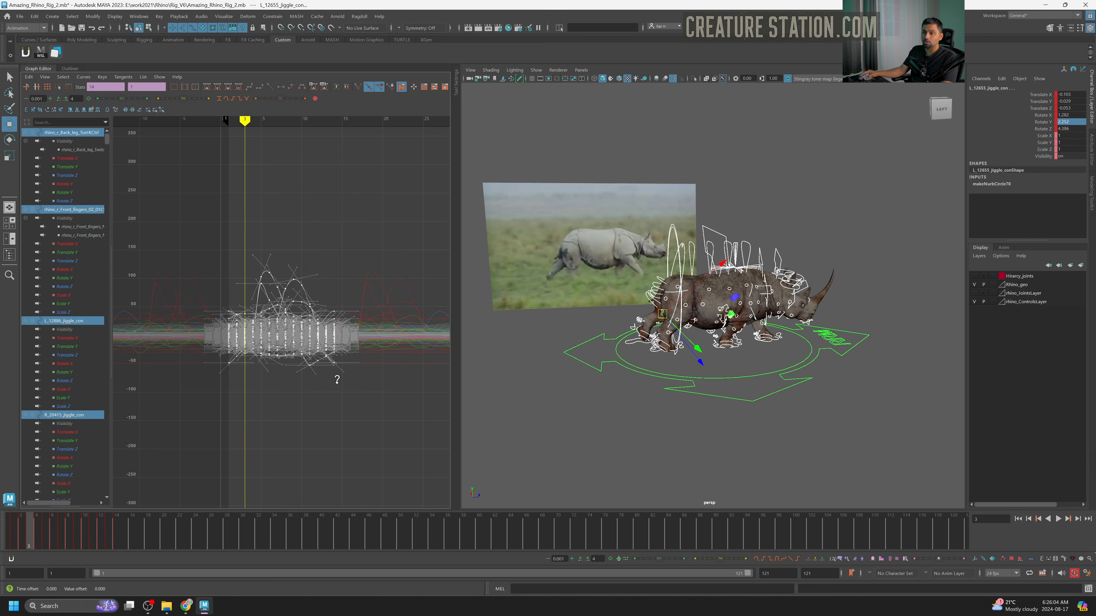
pyautogui.keyDown('shift'); pyautogui.moveTo(328, 384); pyautogui.dragTo(277, 380, button='middle'); pyautogui.keyUp('shift')
pyautogui.moveTo(33, 536)
pyautogui.mouseDown()
pyautogui.moveTo(5, 538)
pyautogui.moveTo(39, 537)
pyautogui.mouseUp()
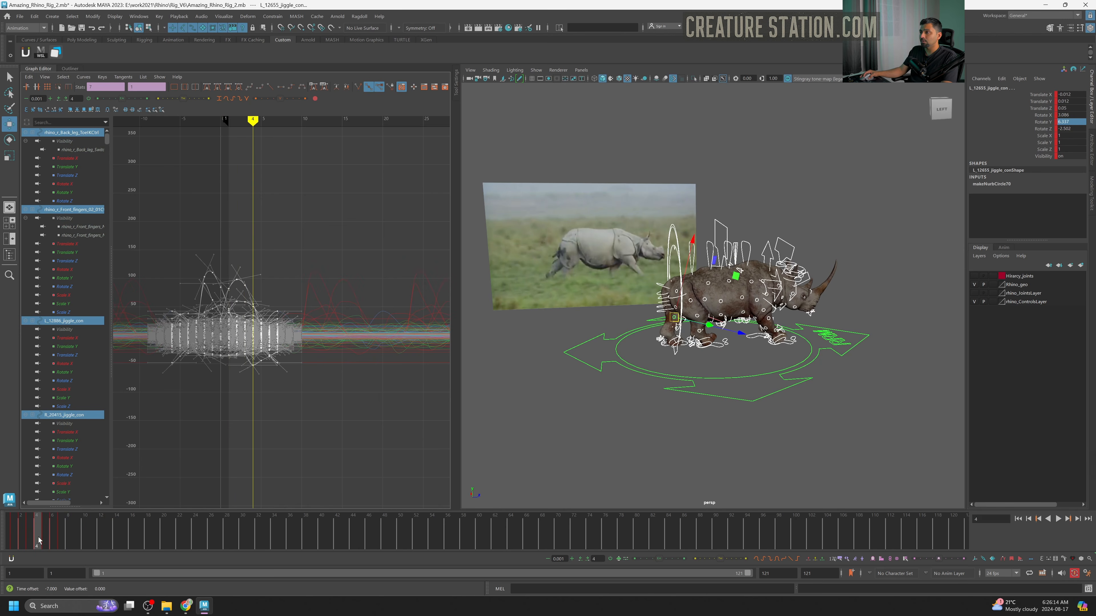
pyautogui.keyDown('alt'); pyautogui.moveTo(759, 343); pyautogui.dragTo(781, 356, button='right'); pyautogui.keyUp('alt')
pyautogui.keyDown('alt'); pyautogui.moveTo(782, 356); pyautogui.dragTo(800, 384); pyautogui.keyUp('alt')
pyautogui.keyDown('alt'); pyautogui.moveTo(800, 384); pyautogui.dragTo(746, 345, button='middle'); pyautogui.keyUp('alt')
pyautogui.keyDown('alt'); pyautogui.moveTo(746, 345); pyautogui.dragTo(751, 345); pyautogui.keyUp('alt')
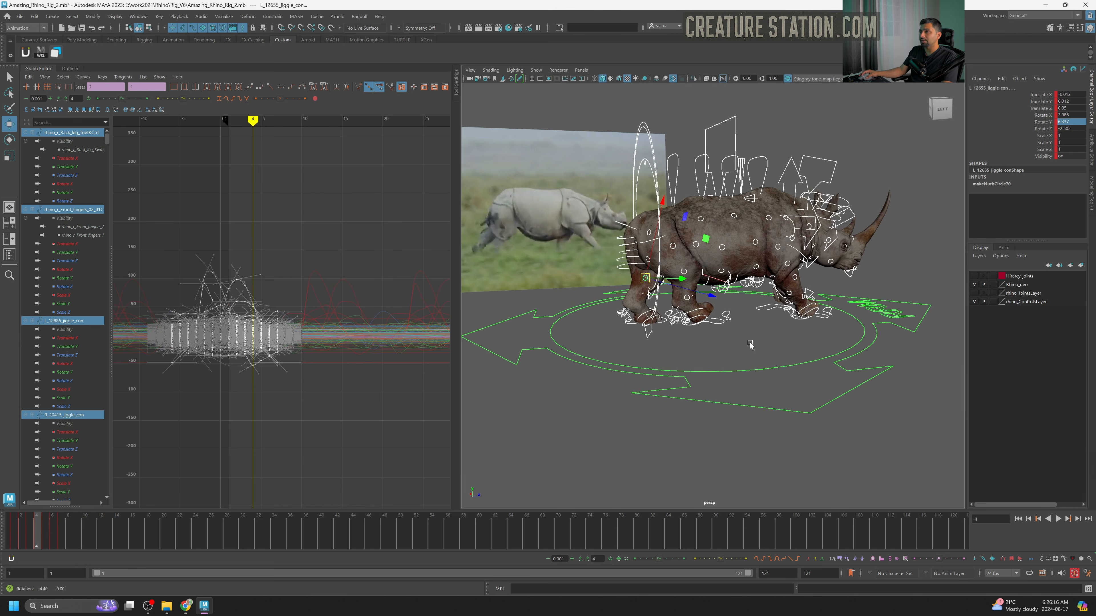
pyautogui.scroll(-3, 644, 400)
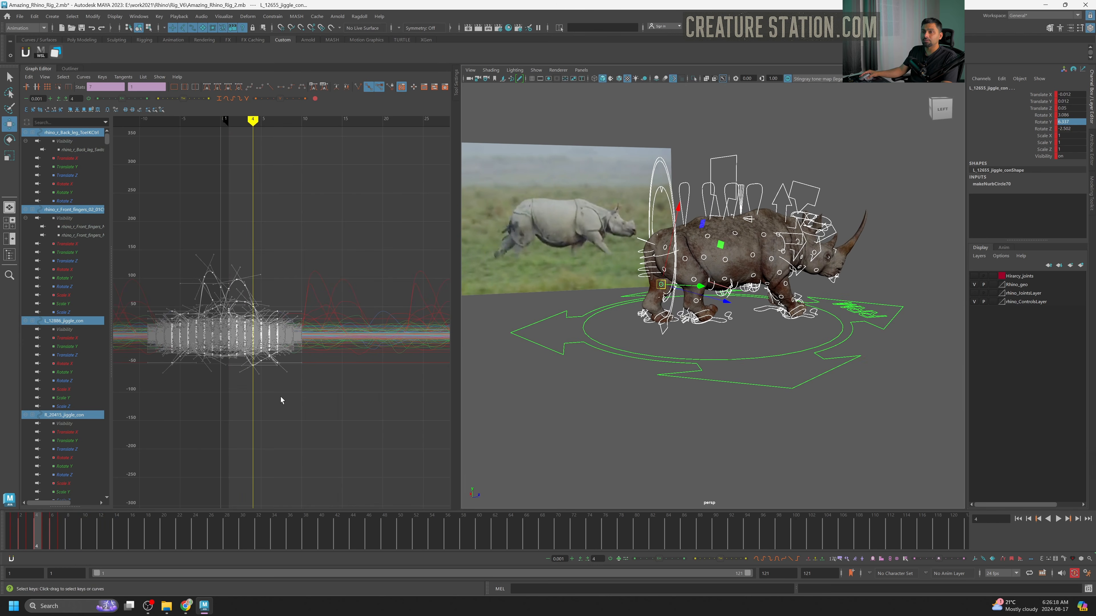
# Try offsetting the gallop keys 1 frame earlier, compare at frame 5, and move them about 2 frames later.
pyautogui.keyDown('shift'); pyautogui.moveTo(280, 400); pyautogui.dragTo(279, 398, button='middle'); pyautogui.keyUp('shift')
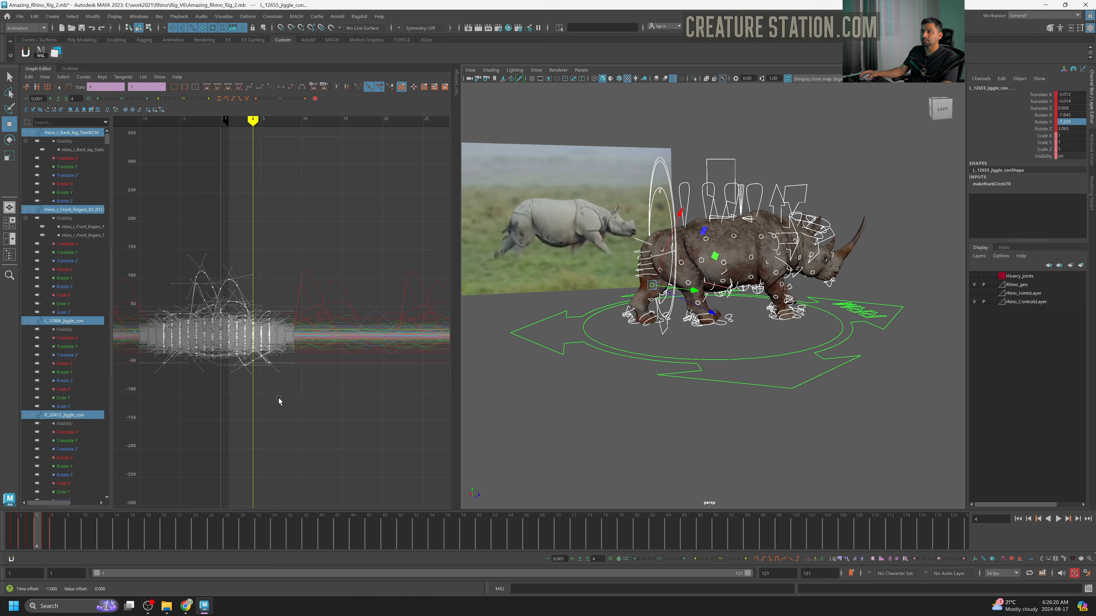
pyautogui.moveTo(38, 537)
pyautogui.mouseDown()
pyautogui.moveTo(1, 545)
pyautogui.moveTo(60, 544)
pyautogui.moveTo(44, 545)
pyautogui.mouseUp()
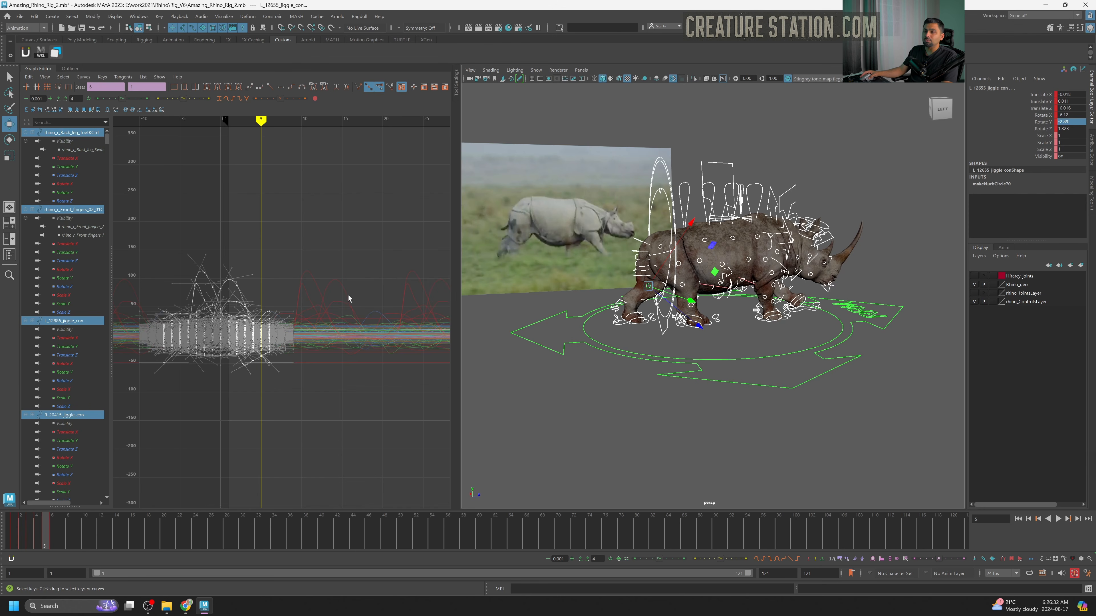
pyautogui.keyDown('shift'); pyautogui.moveTo(309, 278); pyautogui.dragTo(324, 284, button='middle'); pyautogui.keyUp('shift')
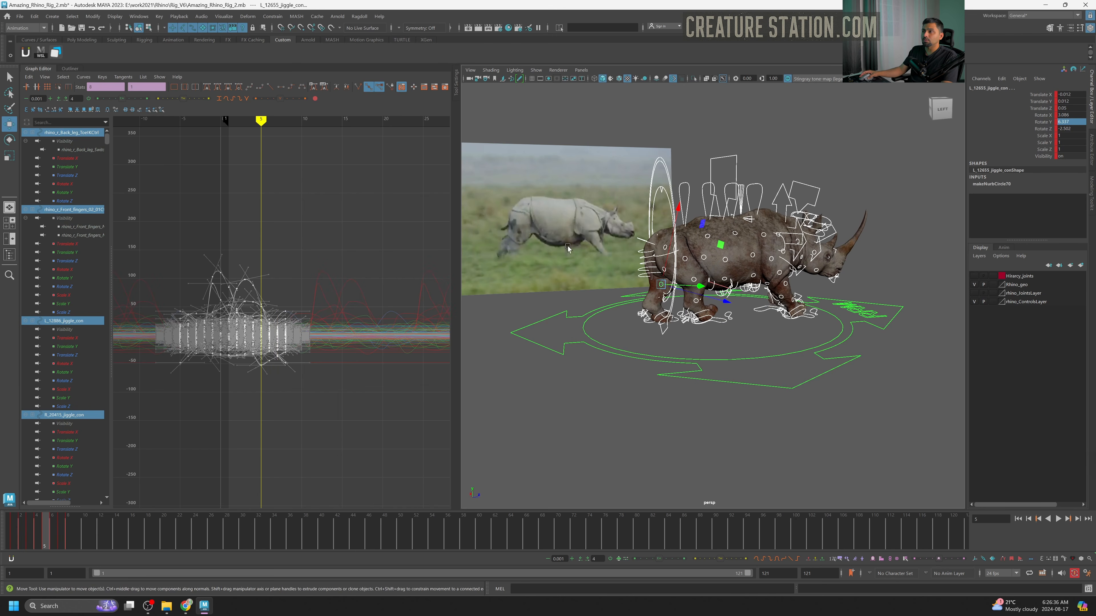
# Switch to the rhino turn video in SyncSketch and mark the front foot contact on frames 1 and 17.
pyautogui.moveTo(186, 606)
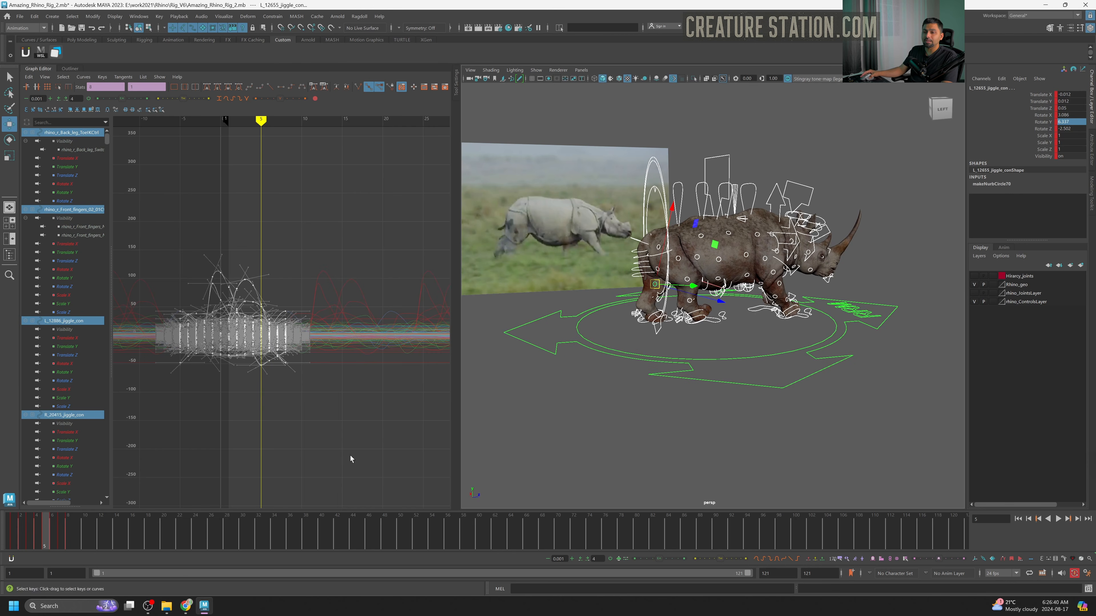
pyautogui.click(186, 605)
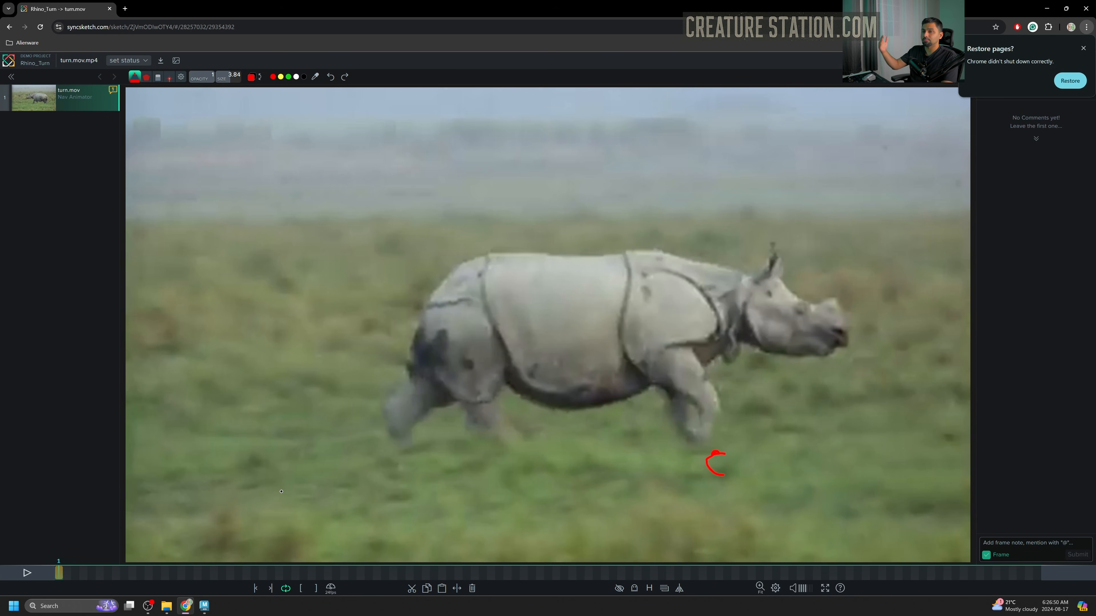
pyautogui.moveTo(61, 577); pyautogui.dragTo(195, 581)
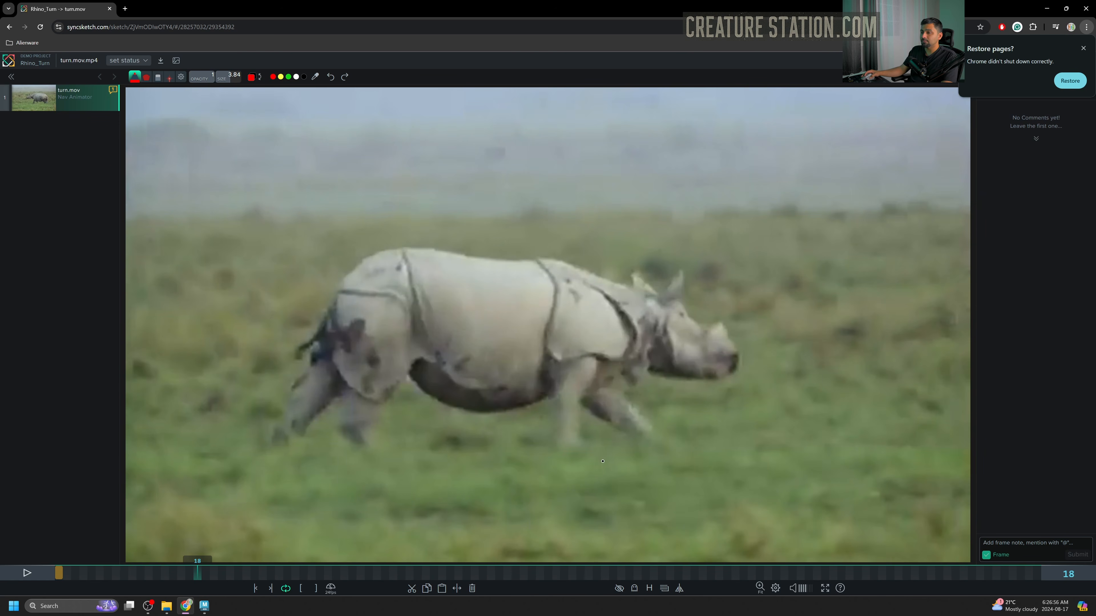
pyautogui.click(192, 576)
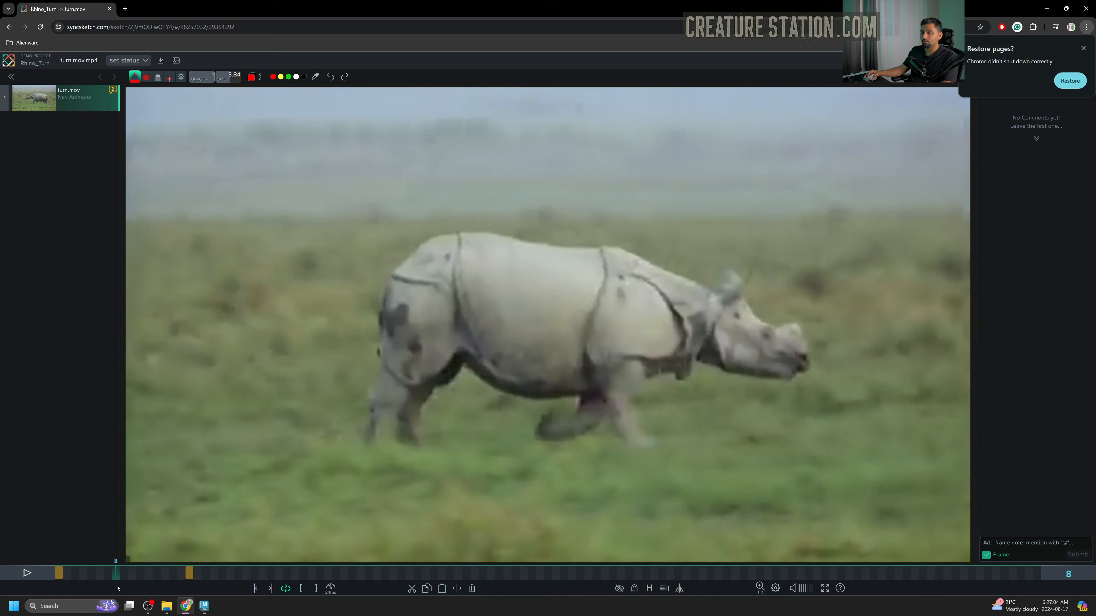
# Scrub the turn video and sketch front foot contact marks in red on frames 30 and 44.
pyautogui.moveTo(192, 588)
pyautogui.mouseDown()
pyautogui.moveTo(10, 594)
pyautogui.moveTo(189, 588)
pyautogui.moveTo(177, 588)
pyautogui.moveTo(208, 573)
pyautogui.mouseUp()
pyautogui.moveTo(241, 573); pyautogui.dragTo(297, 572)
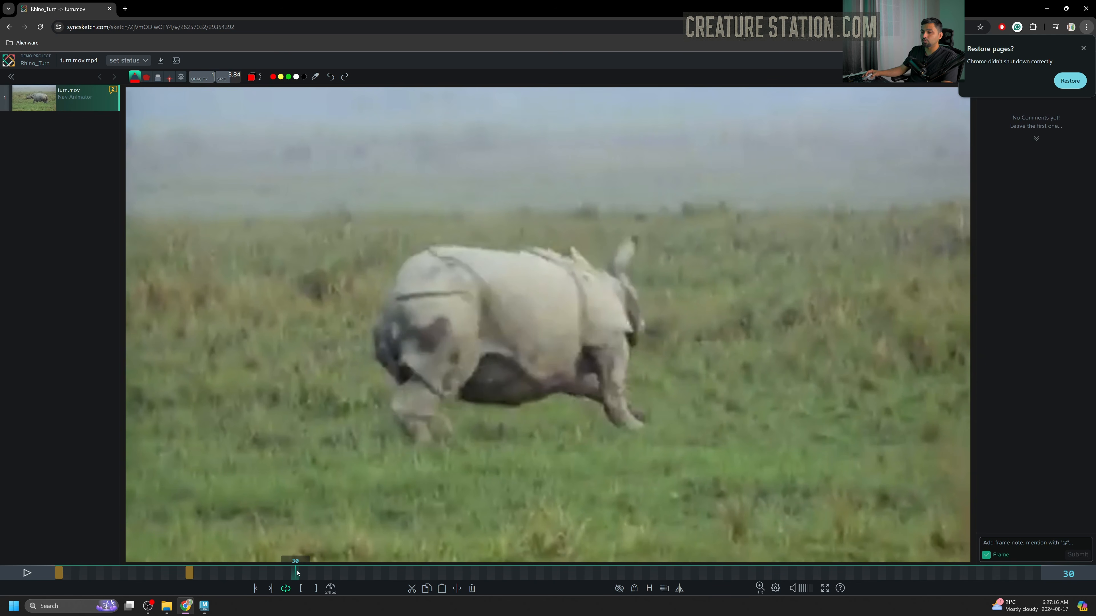
pyautogui.moveTo(680, 442)
pyautogui.mouseDown()
pyautogui.moveTo(651, 454)
pyautogui.moveTo(657, 470)
pyautogui.mouseUp()
pyautogui.moveTo(191, 572)
pyautogui.mouseDown()
pyautogui.moveTo(430, 571)
pyautogui.moveTo(313, 572)
pyautogui.moveTo(418, 573)
pyautogui.mouseUp()
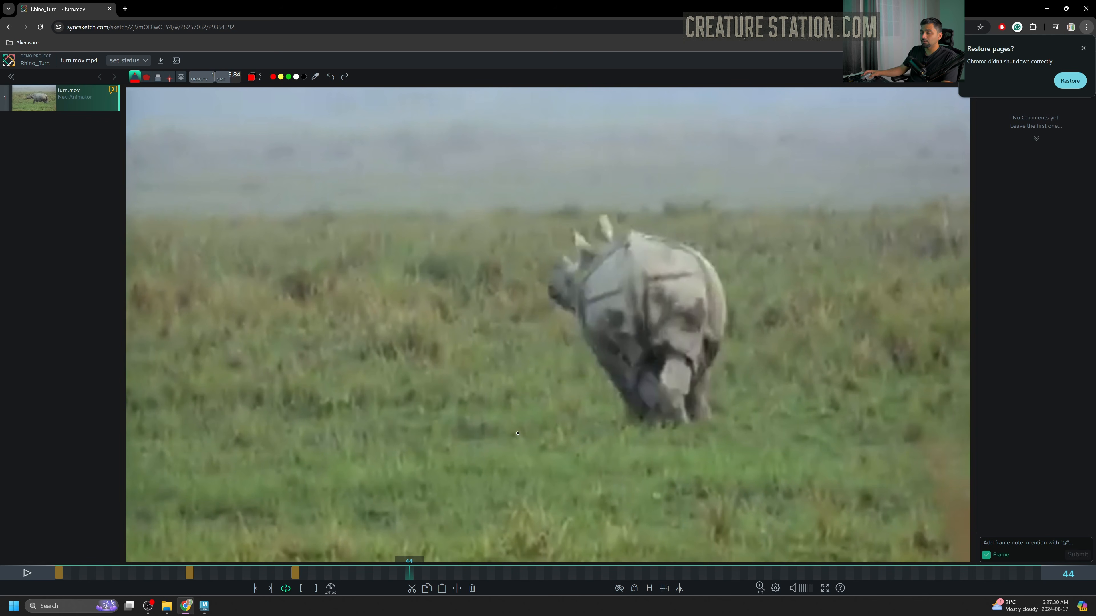
pyautogui.moveTo(556, 410)
pyautogui.mouseDown()
pyautogui.moveTo(517, 440)
pyautogui.moveTo(535, 444)
pyautogui.mouseUp()
# Review the marked contacts in the turn video back to frame 1 and return to Maya.
pyautogui.moveTo(409, 573)
pyautogui.mouseDown()
pyautogui.moveTo(233, 577)
pyautogui.moveTo(406, 585)
pyautogui.moveTo(85, 577)
pyautogui.moveTo(409, 588)
pyautogui.moveTo(86, 581)
pyautogui.moveTo(389, 580)
pyautogui.moveTo(180, 577)
pyautogui.mouseUp()
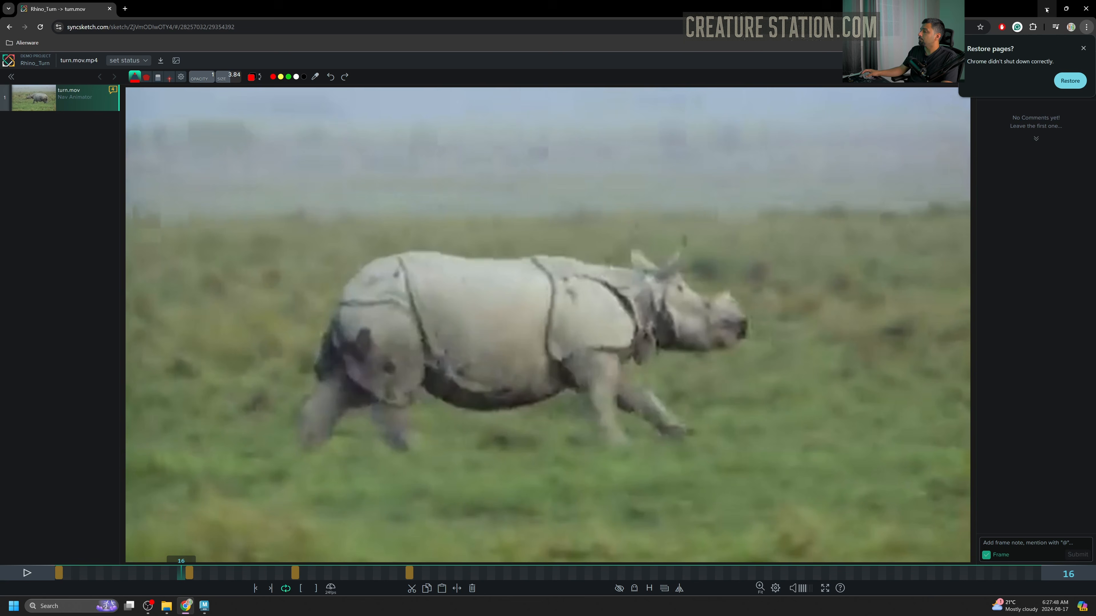
pyautogui.click(59, 573)
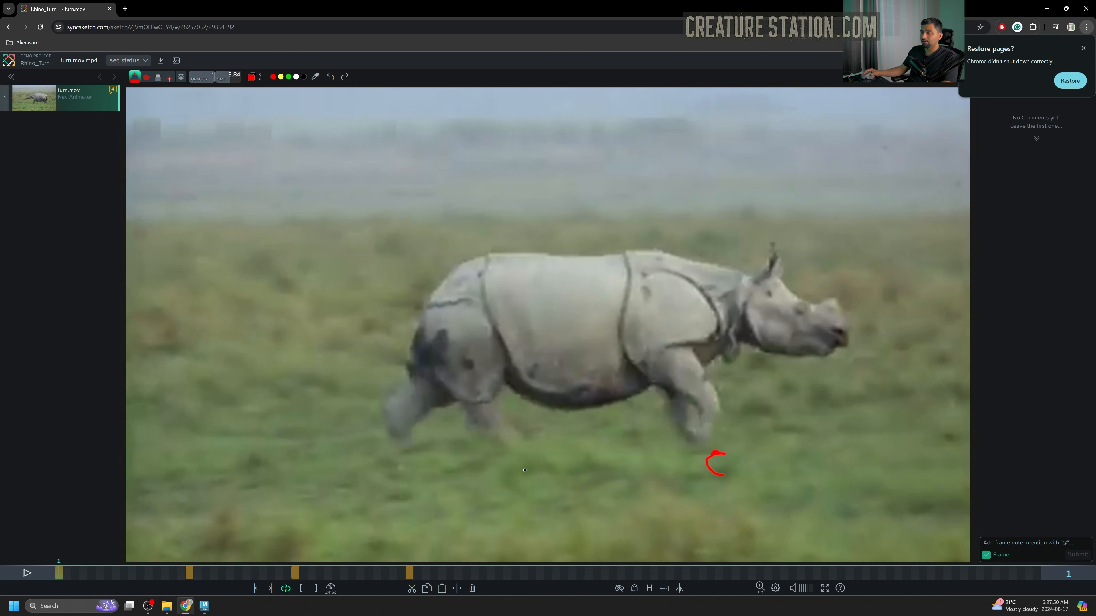
pyautogui.moveTo(66, 573)
pyautogui.mouseDown()
pyautogui.moveTo(84, 574)
pyautogui.moveTo(59, 574)
pyautogui.mouseUp()
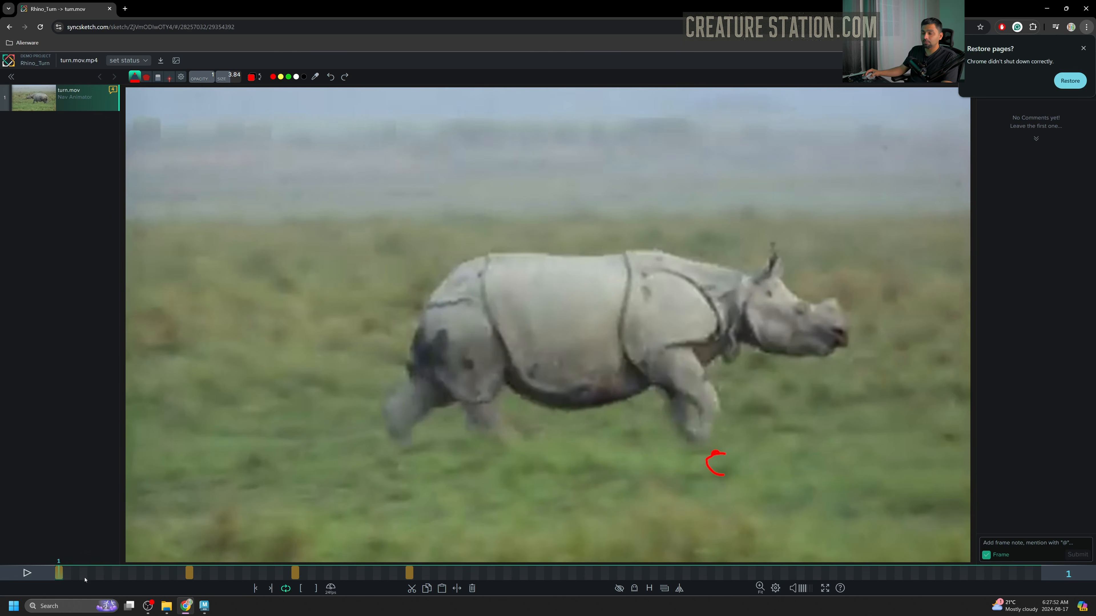
pyautogui.click(1046, 8)
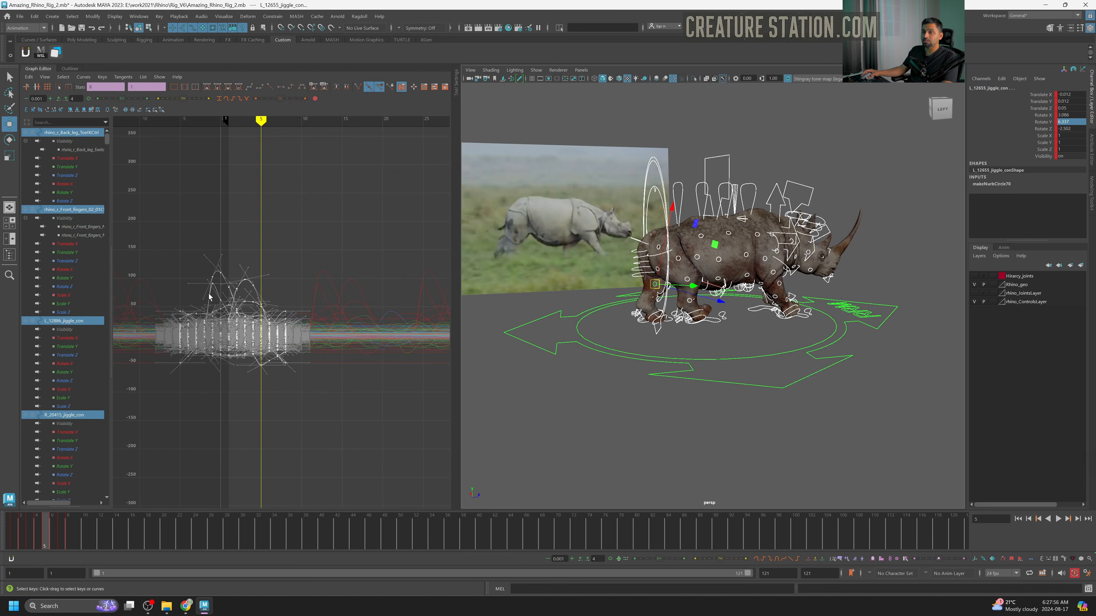
# Go to frame 1, shift all gallop keys later to start there, and compare the pose with the reference plane.
pyautogui.click(13, 536)
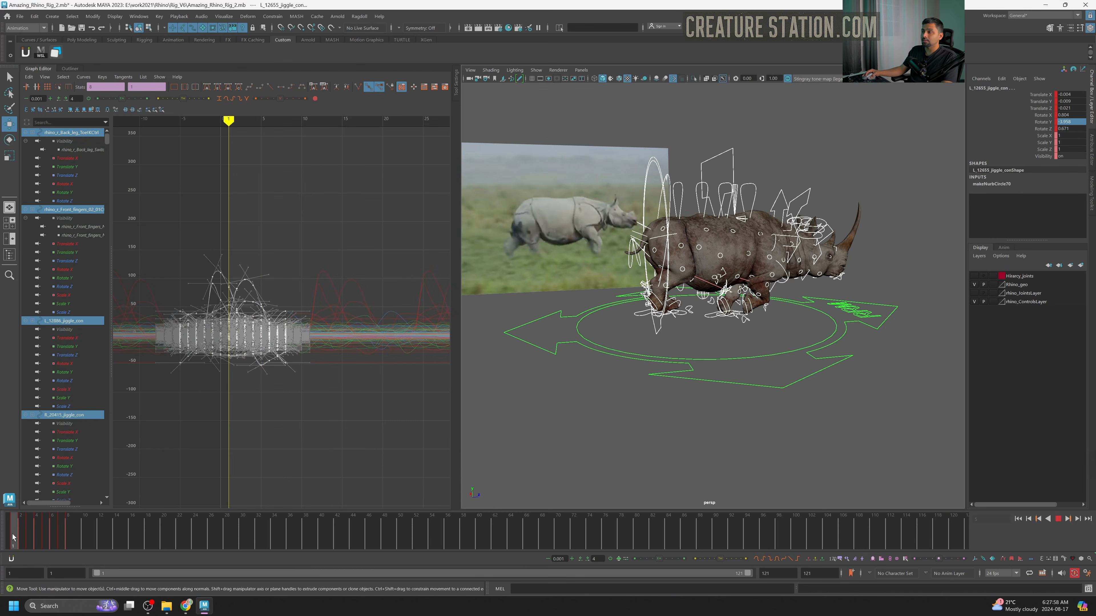
pyautogui.keyDown('shift'); pyautogui.moveTo(224, 372); pyautogui.dragTo(255, 370, button='middle'); pyautogui.keyUp('shift')
pyautogui.keyDown('alt'); pyautogui.moveTo(813, 304); pyautogui.dragTo(742, 297); pyautogui.keyUp('alt')
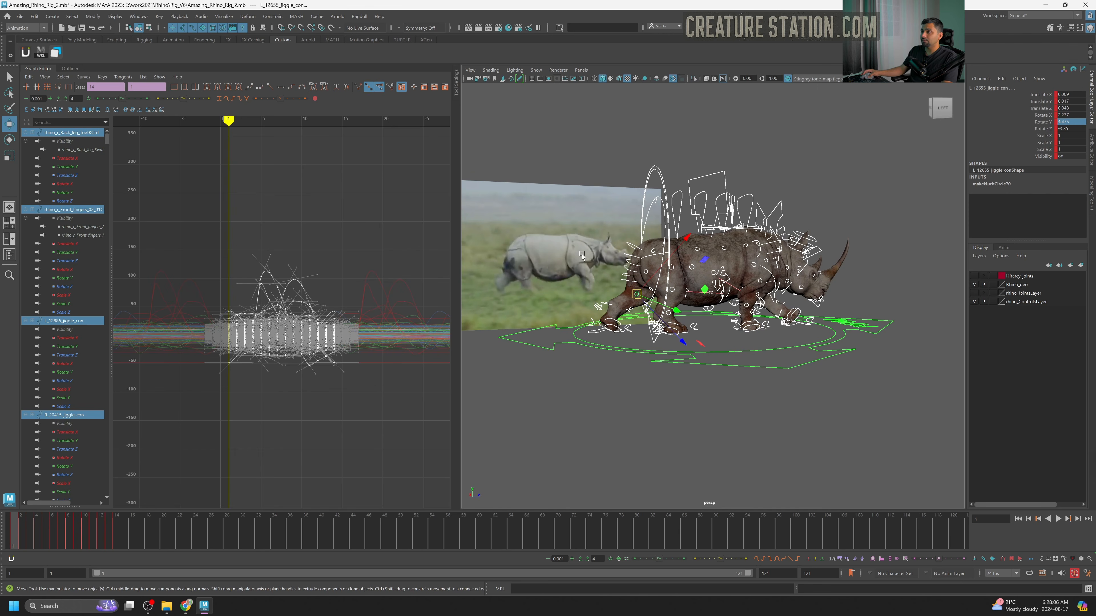
pyautogui.keyDown('alt'); pyautogui.moveTo(699, 286); pyautogui.dragTo(554, 282); pyautogui.keyUp('alt')
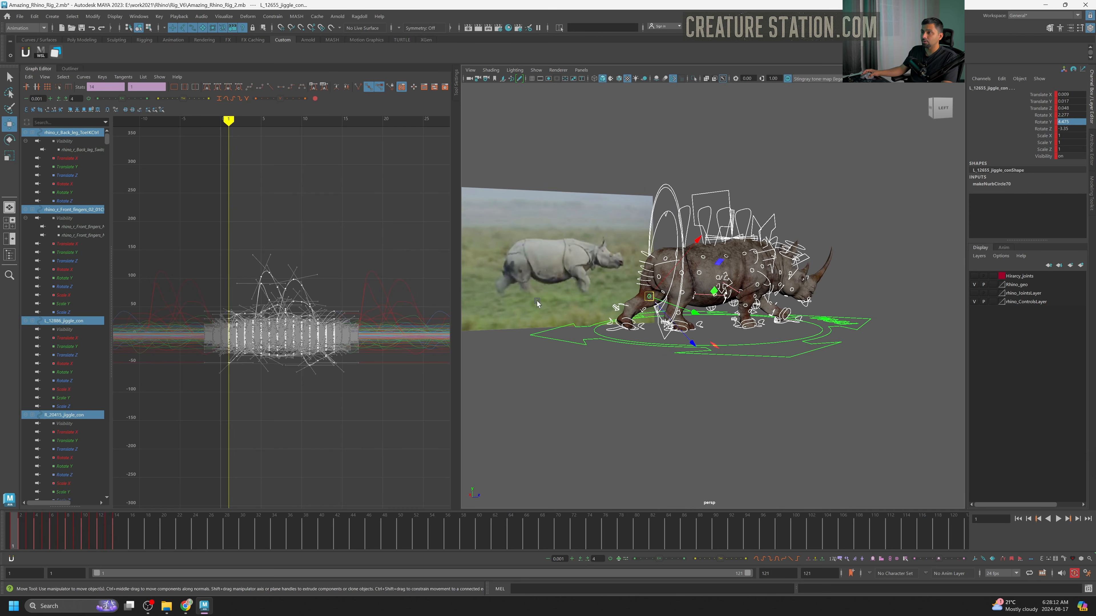
# Stretch all gallop keys in time so the cycle runs from frame 1 to frame 16, matching the reference stride.
pyautogui.moveTo(36, 540); pyautogui.dragTo(13, 537)
pyautogui.moveTo(39, 547); pyautogui.dragTo(131, 552)
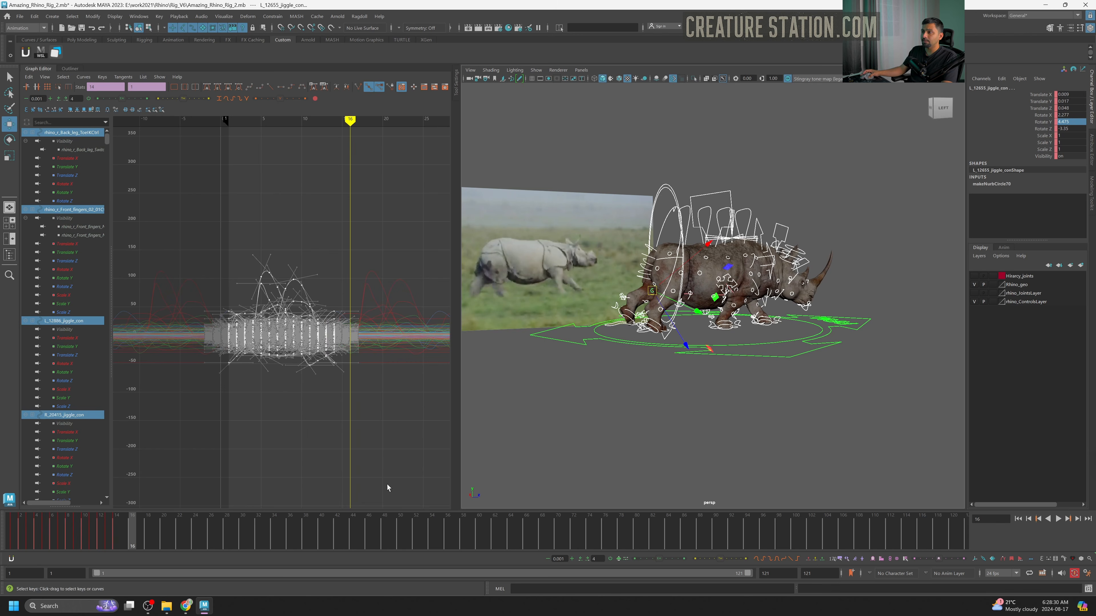
pyautogui.keyDown('alt'); pyautogui.moveTo(770, 383); pyautogui.dragTo(746, 389); pyautogui.keyUp('alt')
pyautogui.keyDown('alt'); pyautogui.moveTo(746, 389); pyautogui.dragTo(794, 390, button='right'); pyautogui.keyUp('alt')
pyautogui.keyDown('alt'); pyautogui.moveTo(794, 390); pyautogui.dragTo(815, 408, button='middle'); pyautogui.keyUp('alt')
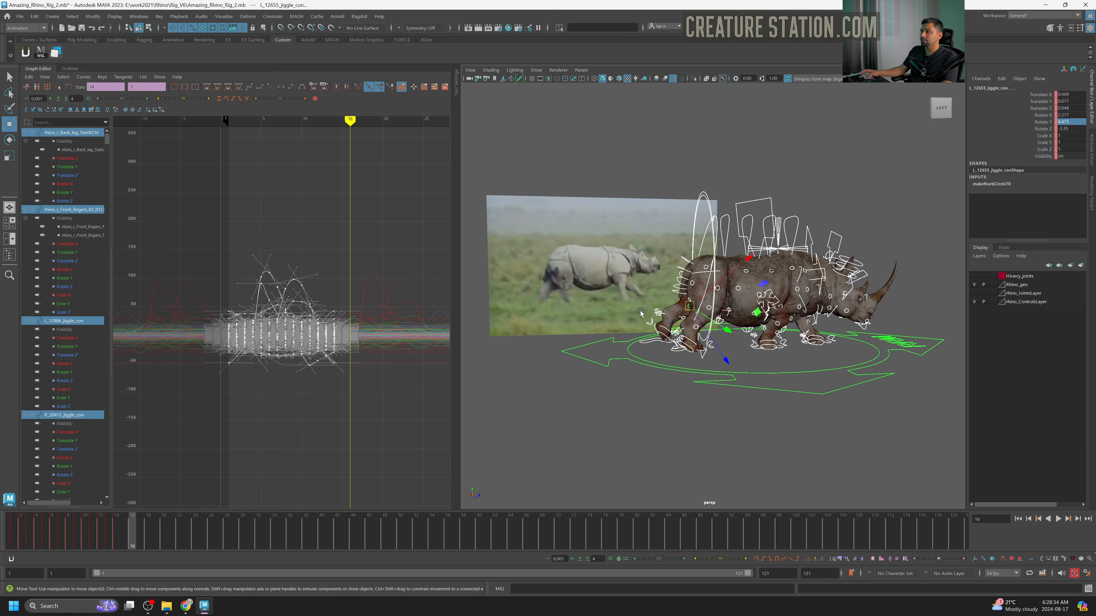
pyautogui.moveTo(376, 223); pyautogui.dragTo(204, 409)
pyautogui.click(59, 88)
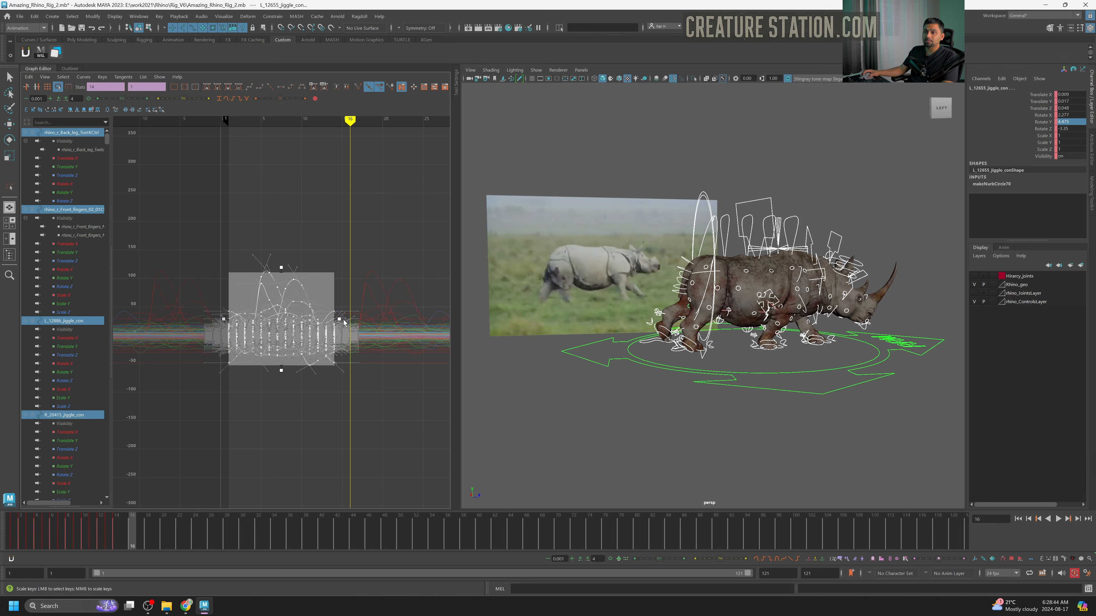
pyautogui.moveTo(344, 321); pyautogui.dragTo(356, 320)
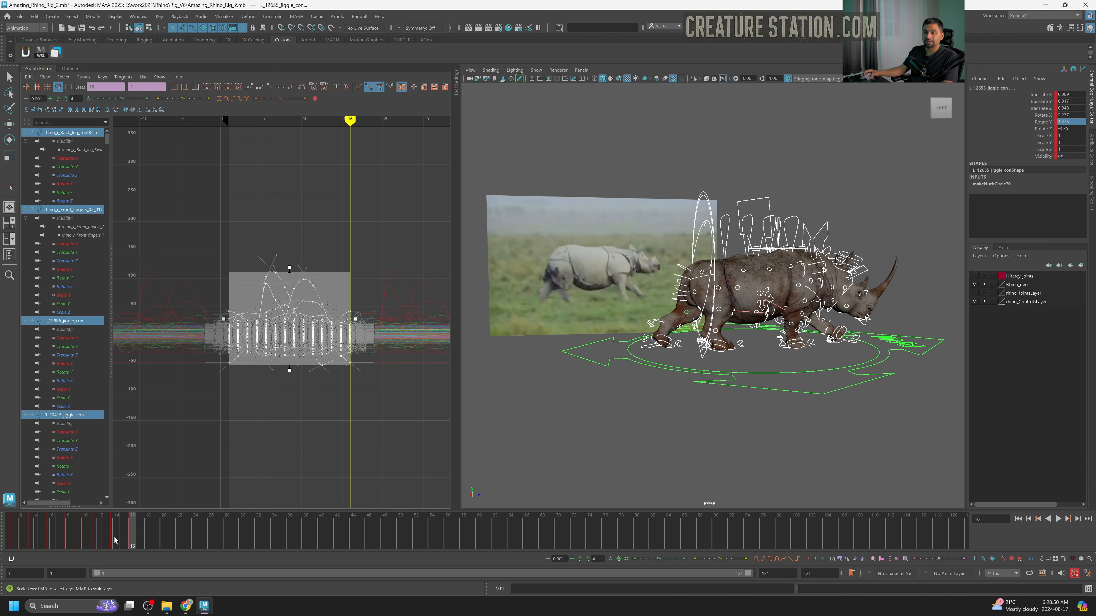
# Go to frame 16 and bring up Studio Library with the saved Gallop_Rhino animation selected.
pyautogui.moveTo(122, 540)
pyautogui.mouseDown()
pyautogui.moveTo(28, 552)
pyautogui.moveTo(133, 540)
pyautogui.mouseUp()
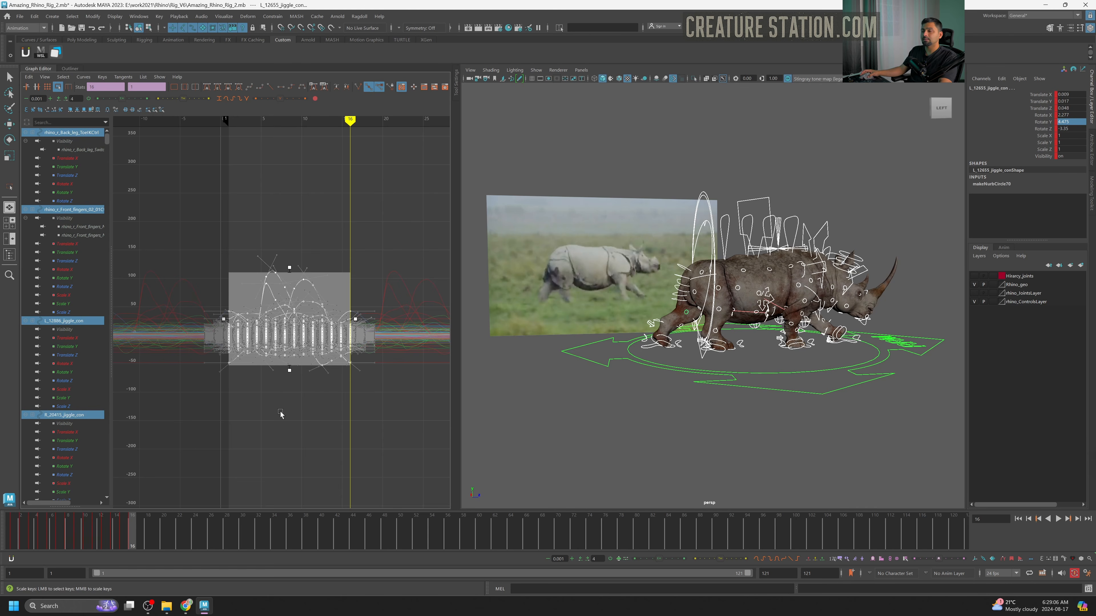
pyautogui.press('w')
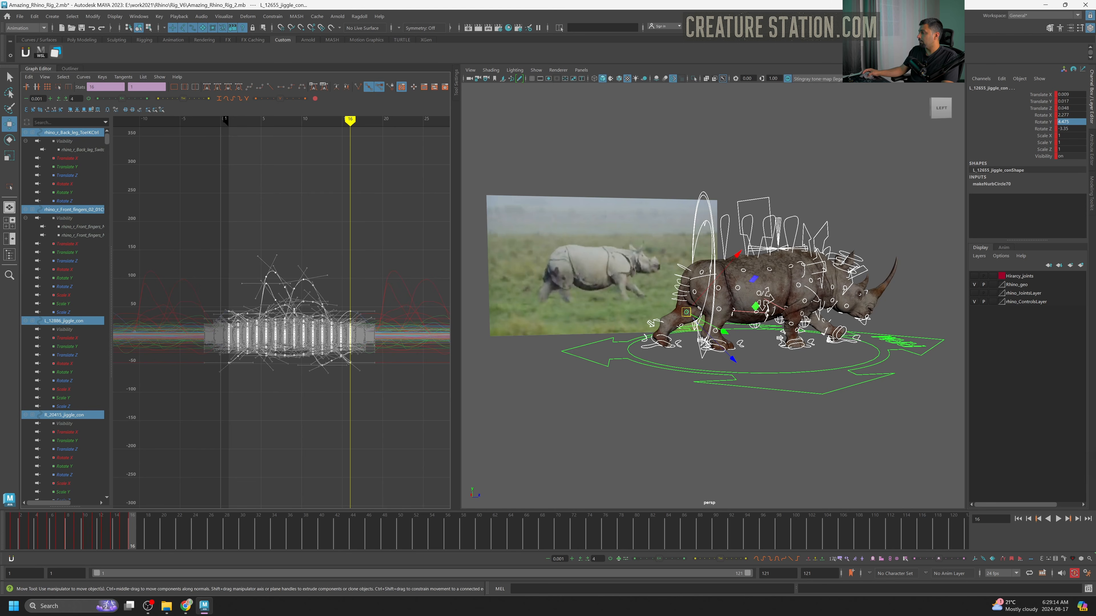
pyautogui.moveTo(1095, 5); pyautogui.dragTo(183, 196)
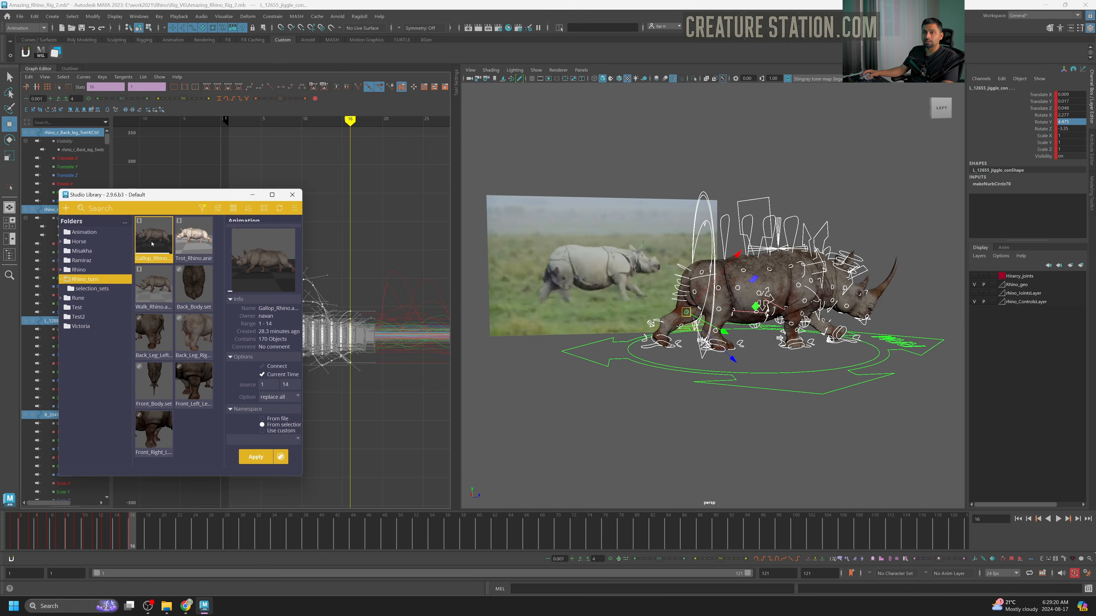
# Apply the Gallop_Rhino animation at frame 16, undo it, and reapply it with the paste option set to replace.
pyautogui.click(256, 456)
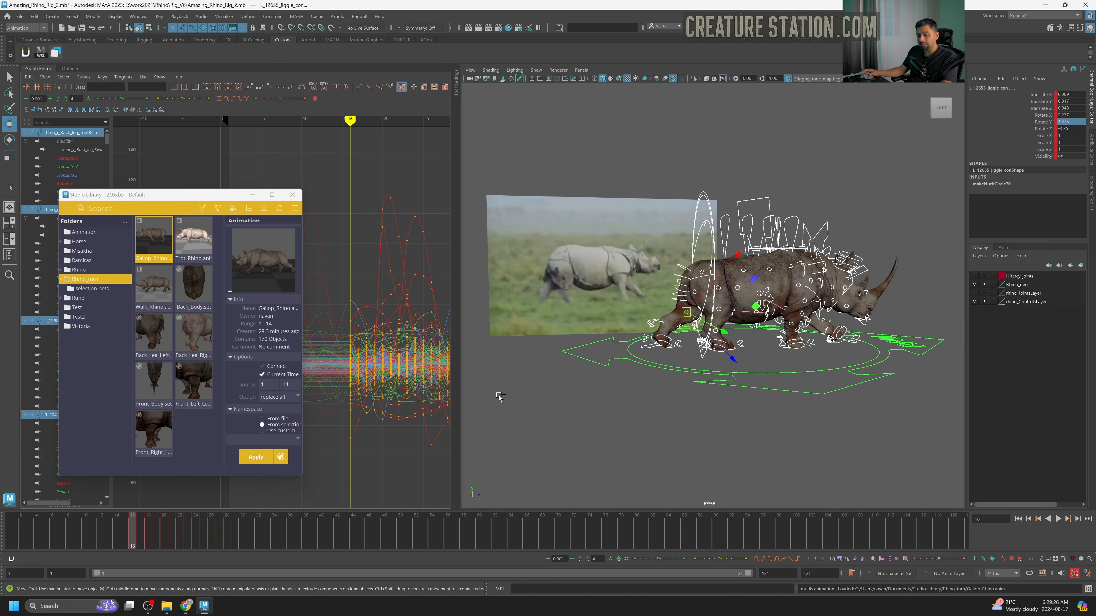
pyautogui.hotkey('ctrl', 'z')
pyautogui.click(265, 400)
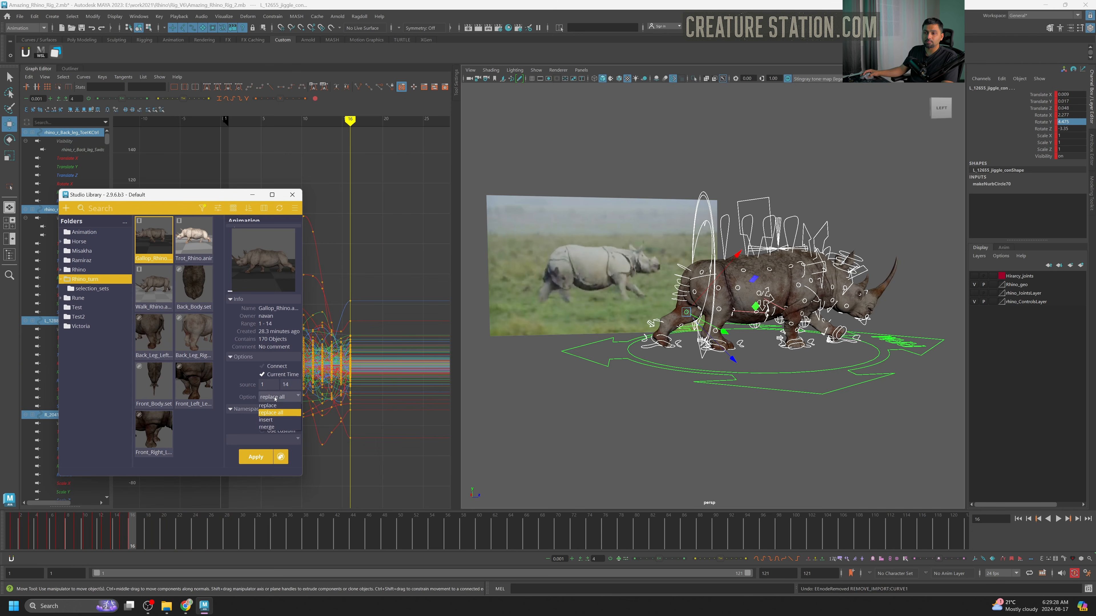
pyautogui.click(268, 405)
pyautogui.click(277, 397)
pyautogui.click(271, 408)
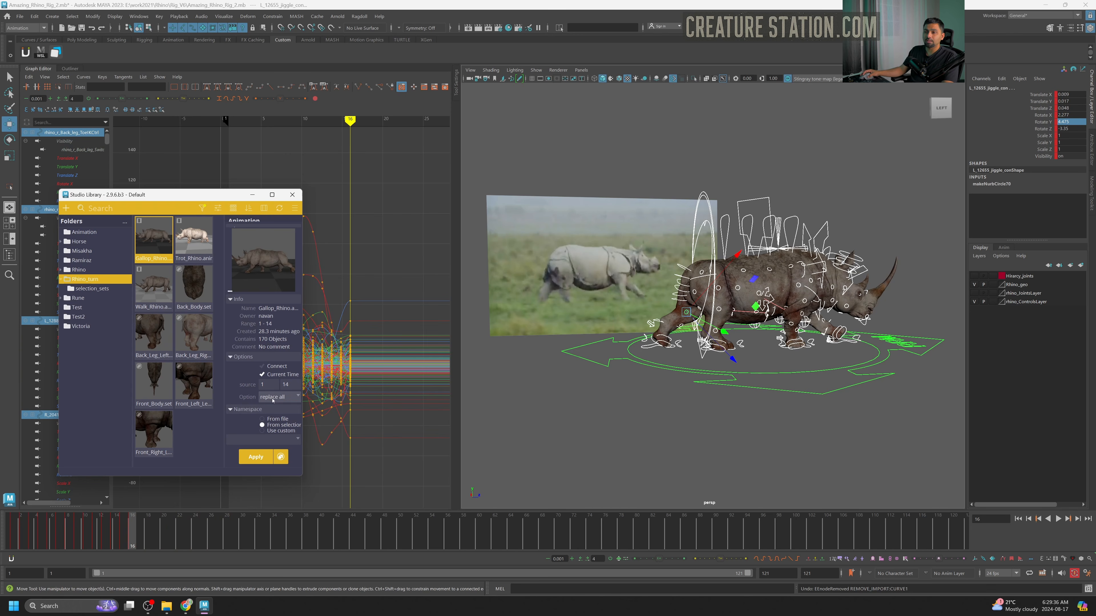
pyautogui.click(278, 398)
pyautogui.click(277, 406)
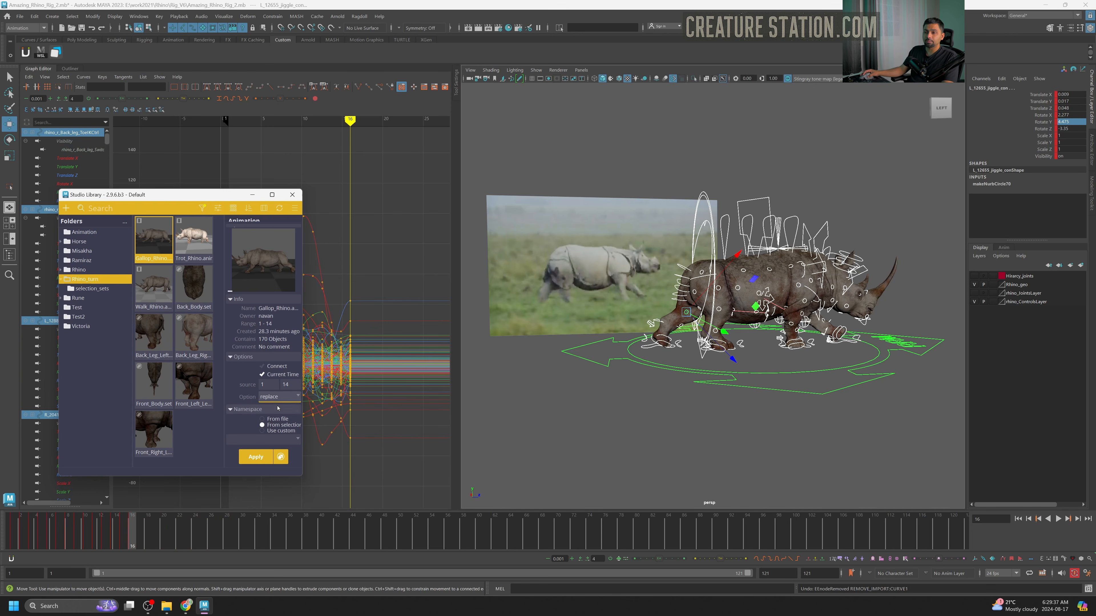
pyautogui.click(254, 457)
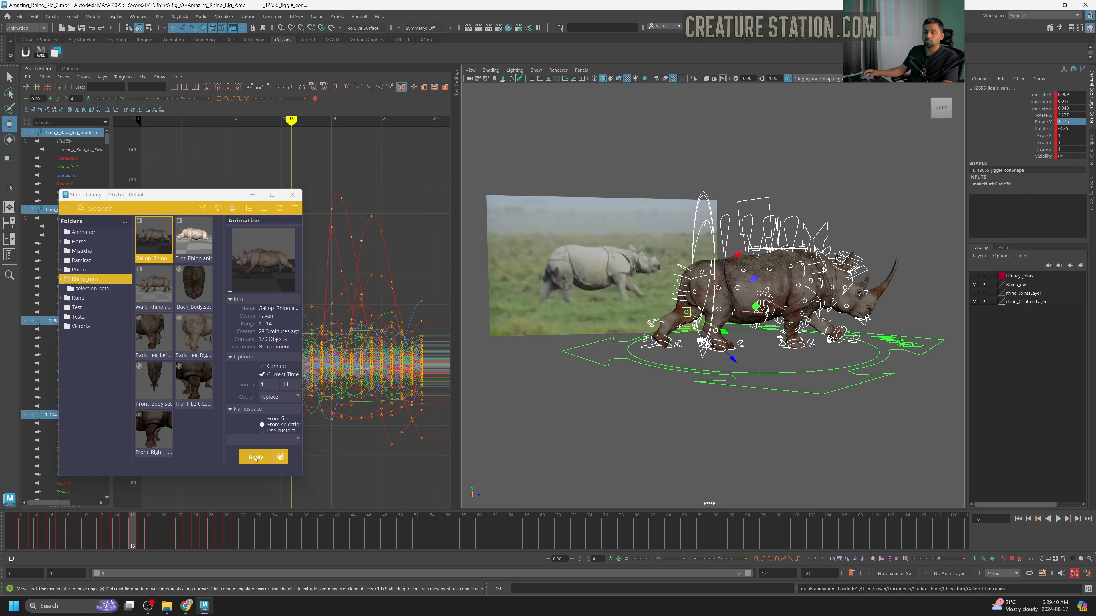
# Check the second gallop cycle at frame 29, and shrink and move the Studio Library window clear of the graph curves.
pyautogui.moveTo(135, 536); pyautogui.dragTo(235, 539)
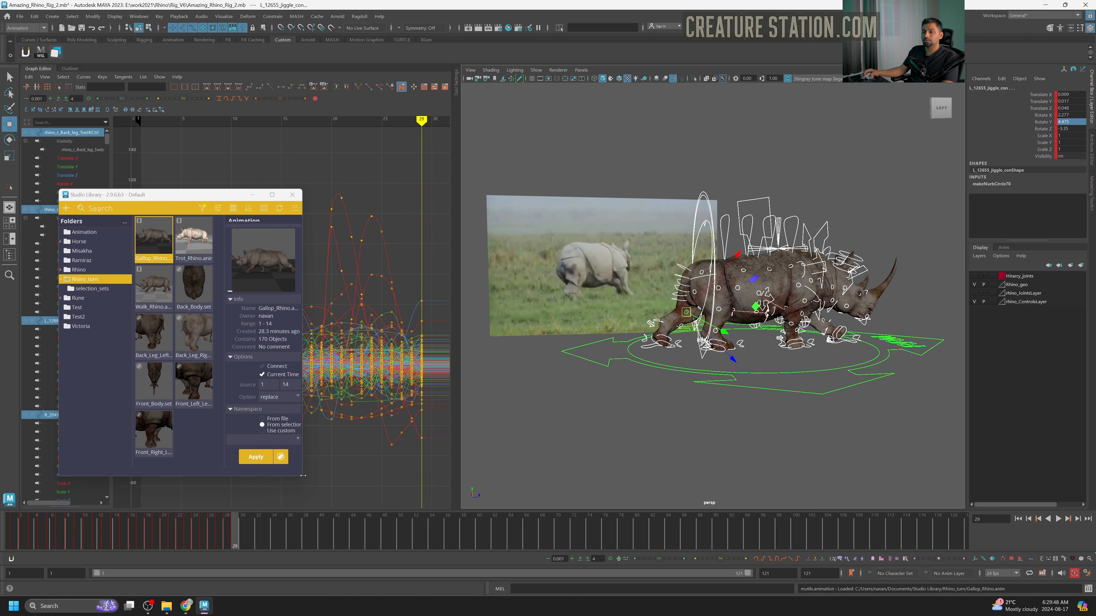
pyautogui.moveTo(303, 477); pyautogui.dragTo(279, 416)
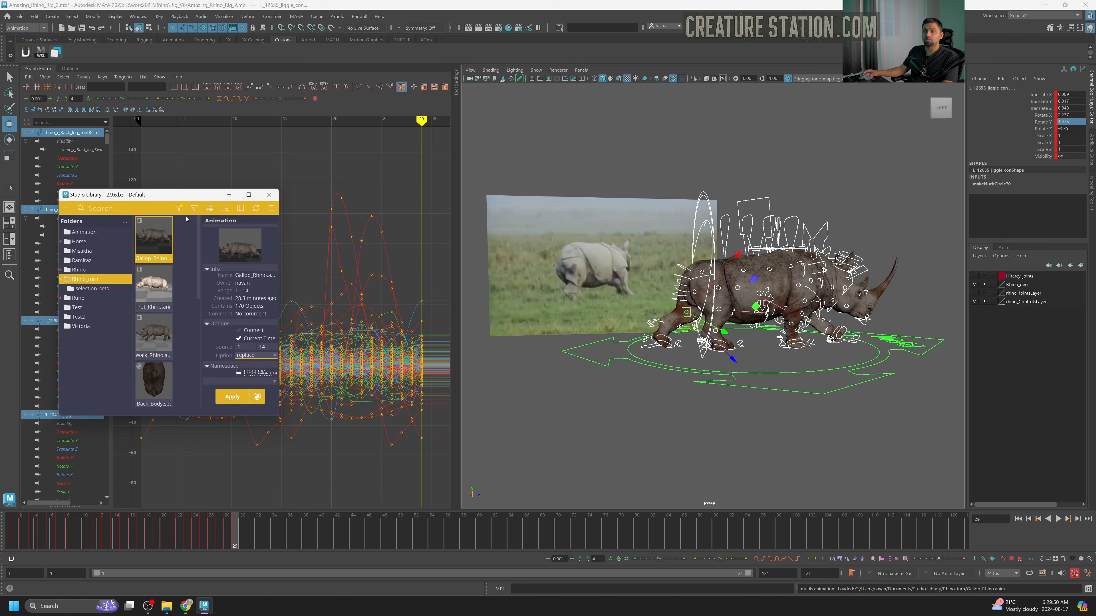
pyautogui.moveTo(188, 198); pyautogui.dragTo(1001, 294)
pyautogui.scroll(4, 649, 265)
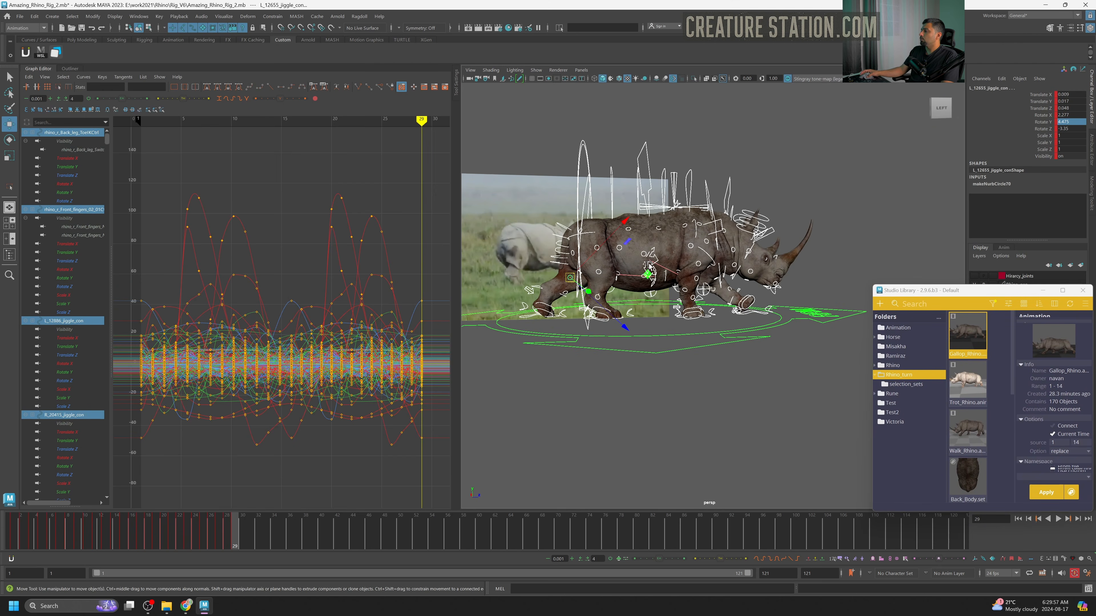
pyautogui.scroll(2, 650, 264)
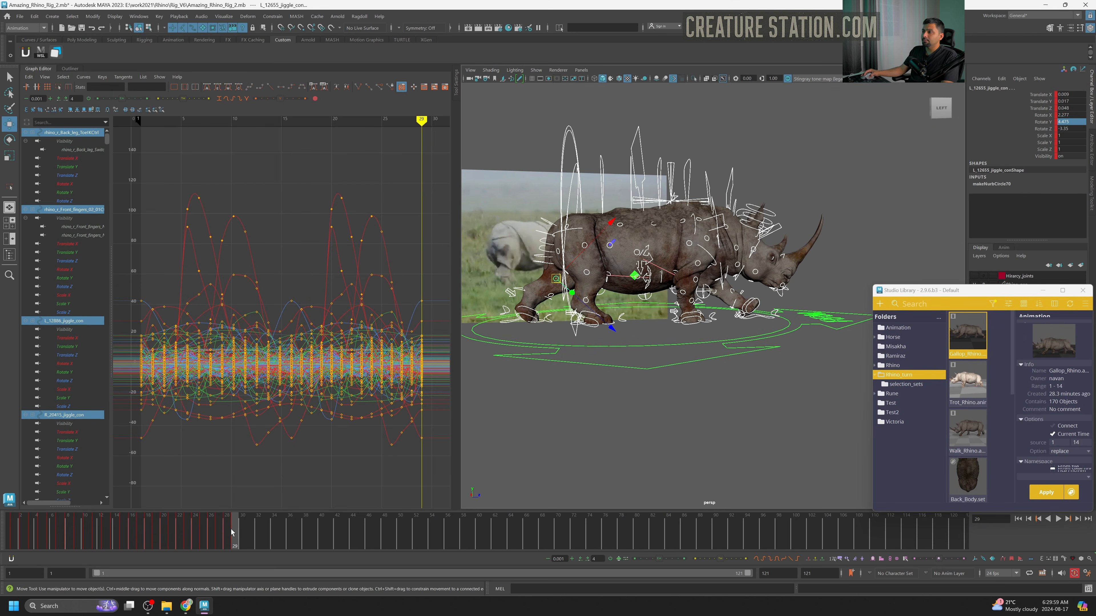
pyautogui.keyDown('alt'); pyautogui.moveTo(634, 392); pyautogui.dragTo(475, 460); pyautogui.keyUp('alt')
# Select the second gallop cycle's keys from frame 16 onward and stretch them in time to end at frame 31.
pyautogui.moveTo(247, 541); pyautogui.dragTo(219, 549)
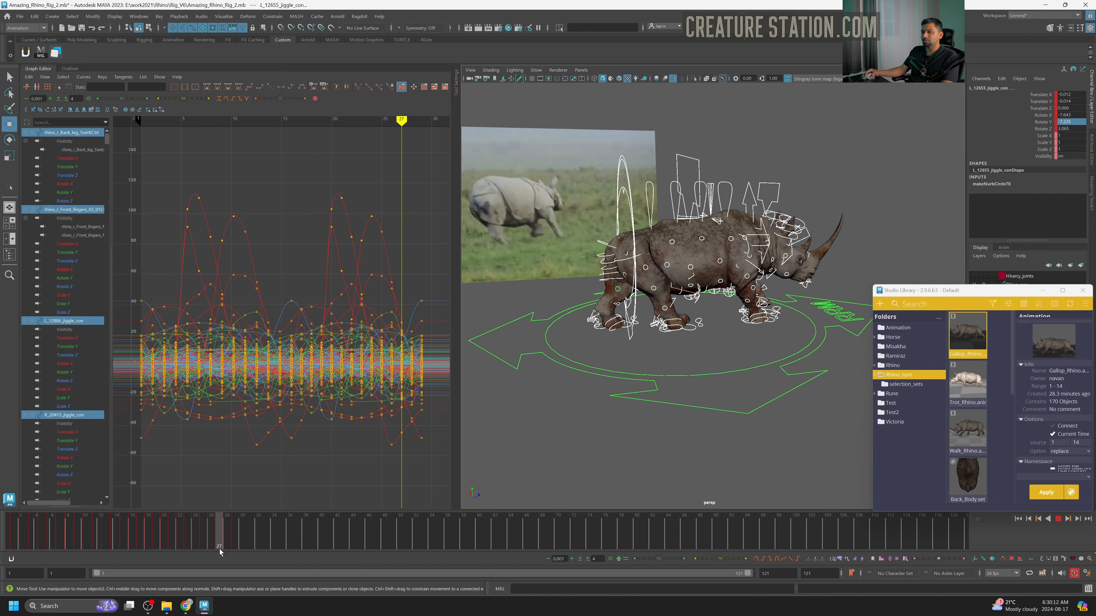
pyautogui.moveTo(220, 549); pyautogui.dragTo(135, 550)
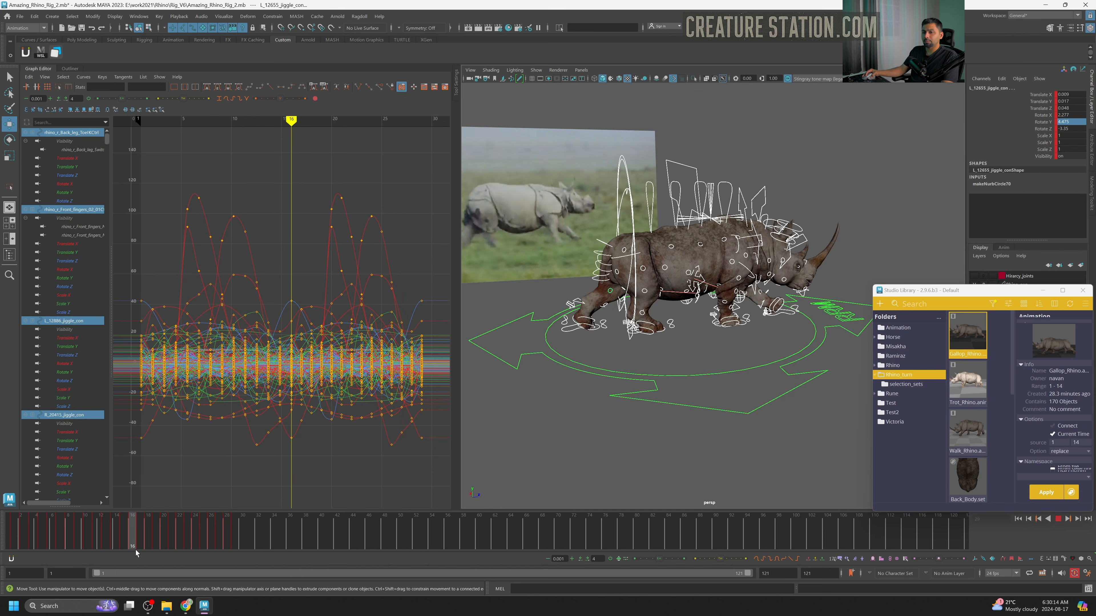
pyautogui.press('a')
pyautogui.moveTo(419, 177); pyautogui.dragTo(287, 440)
pyautogui.press('f')
pyautogui.scroll(-3, 303, 437)
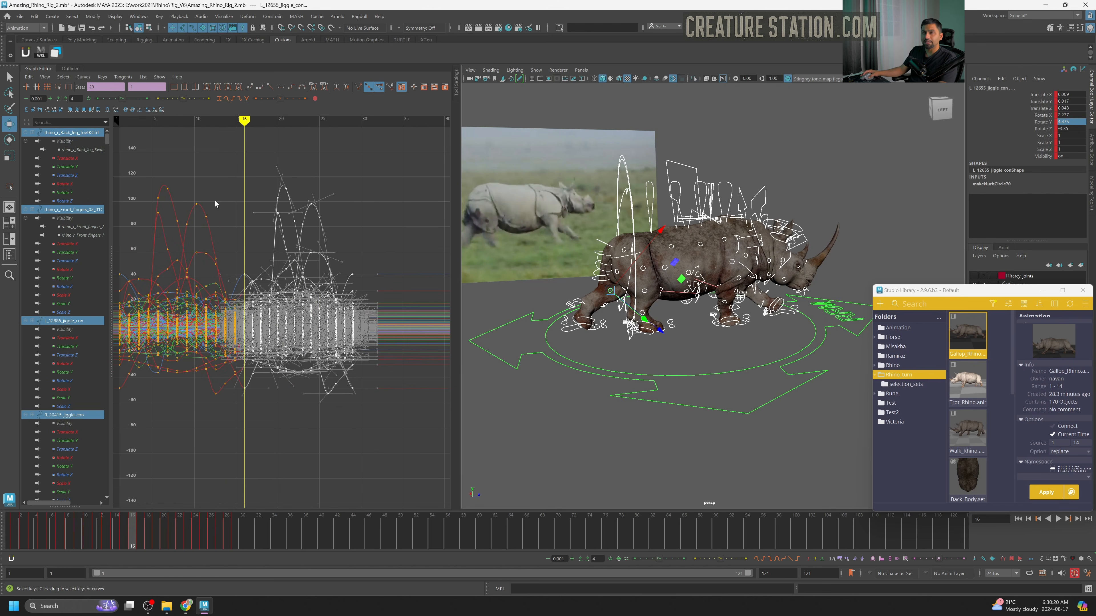
pyautogui.click(59, 87)
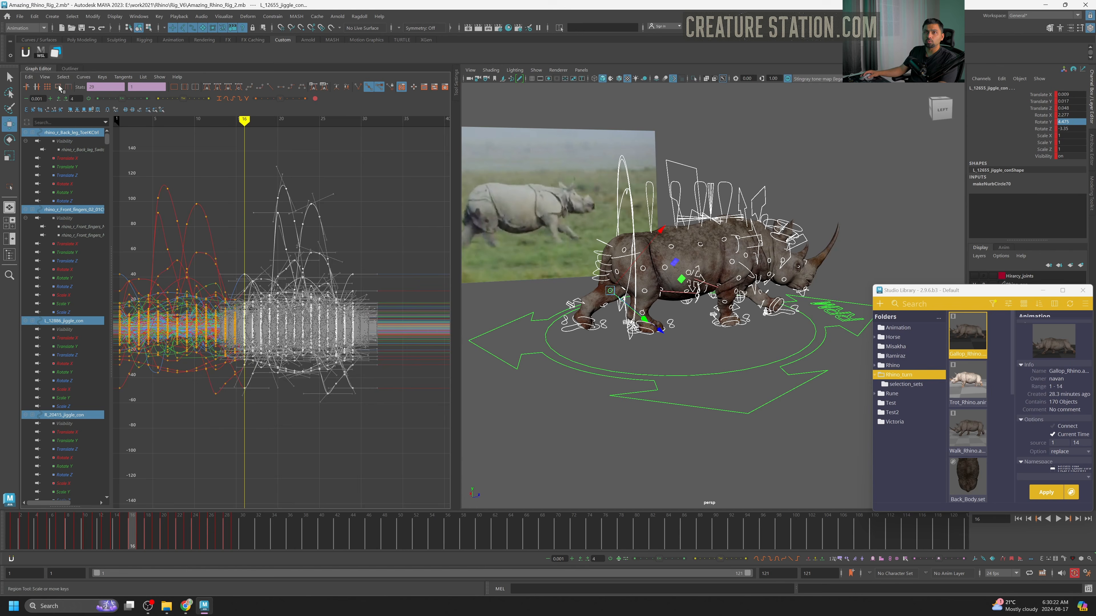
pyautogui.scroll(2, 255, 457)
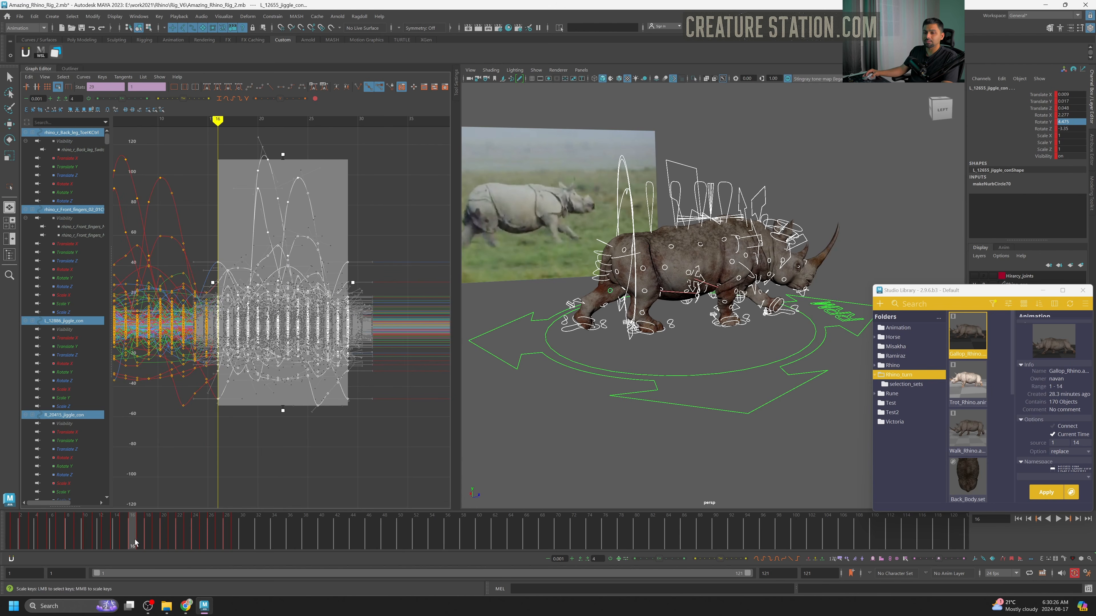
pyautogui.moveTo(135, 540); pyautogui.dragTo(225, 546)
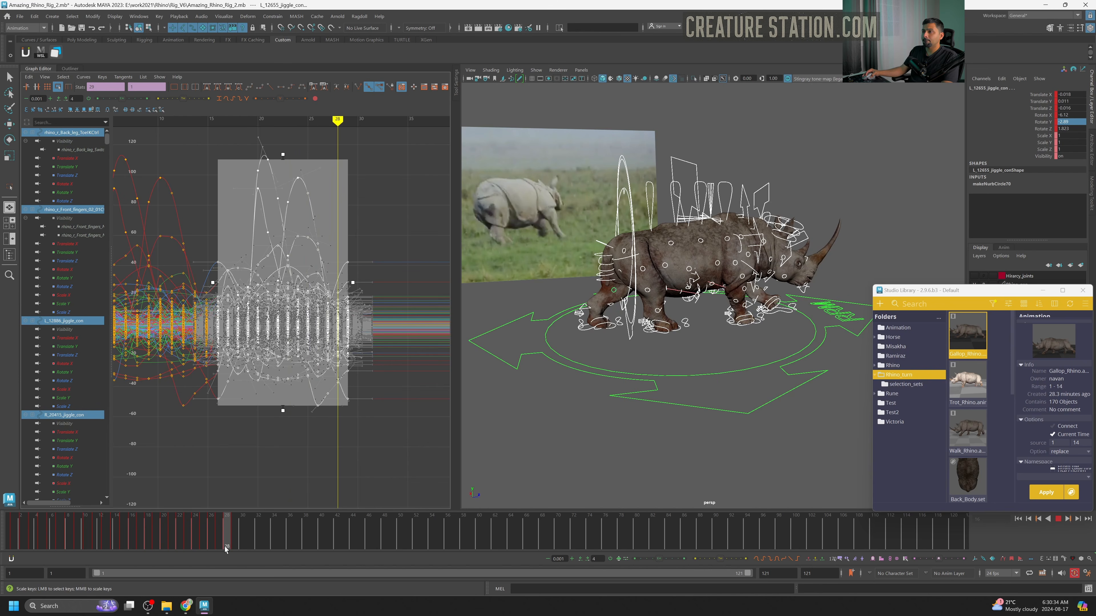
pyautogui.moveTo(355, 283); pyautogui.dragTo(370, 283)
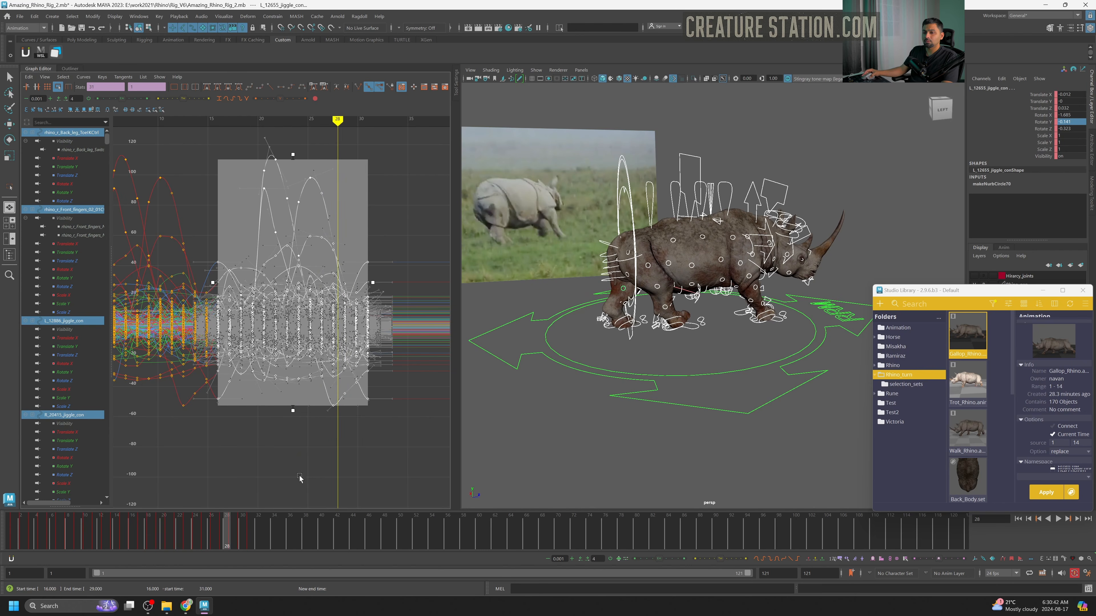
# Apply the gallop animation again at frame 31 with the replace option and select the keys of this third cycle.
pyautogui.hotkey('alt', 'v')
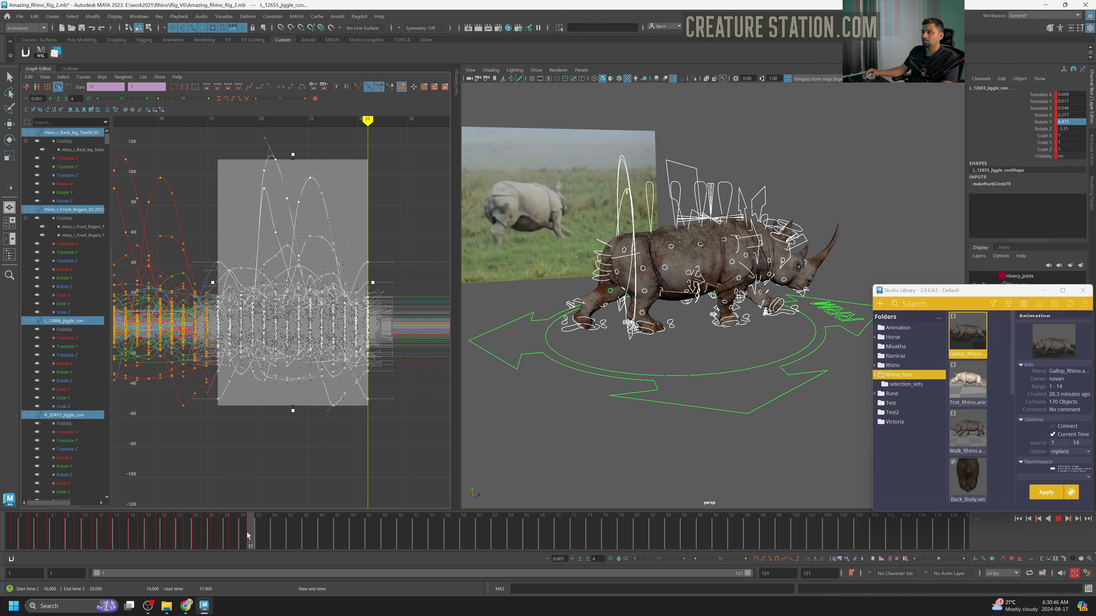
pyautogui.moveTo(247, 532)
pyautogui.mouseDown()
pyautogui.moveTo(237, 532)
pyautogui.moveTo(261, 529)
pyautogui.moveTo(223, 536)
pyautogui.moveTo(272, 531)
pyautogui.moveTo(161, 545)
pyautogui.moveTo(255, 529)
pyautogui.mouseUp()
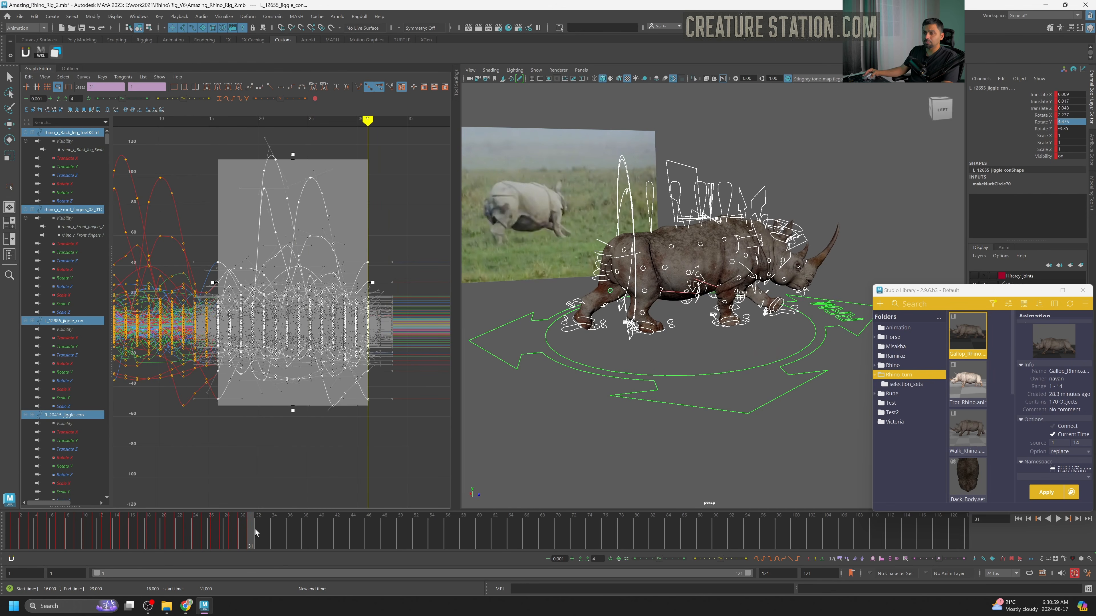
pyautogui.click(1043, 493)
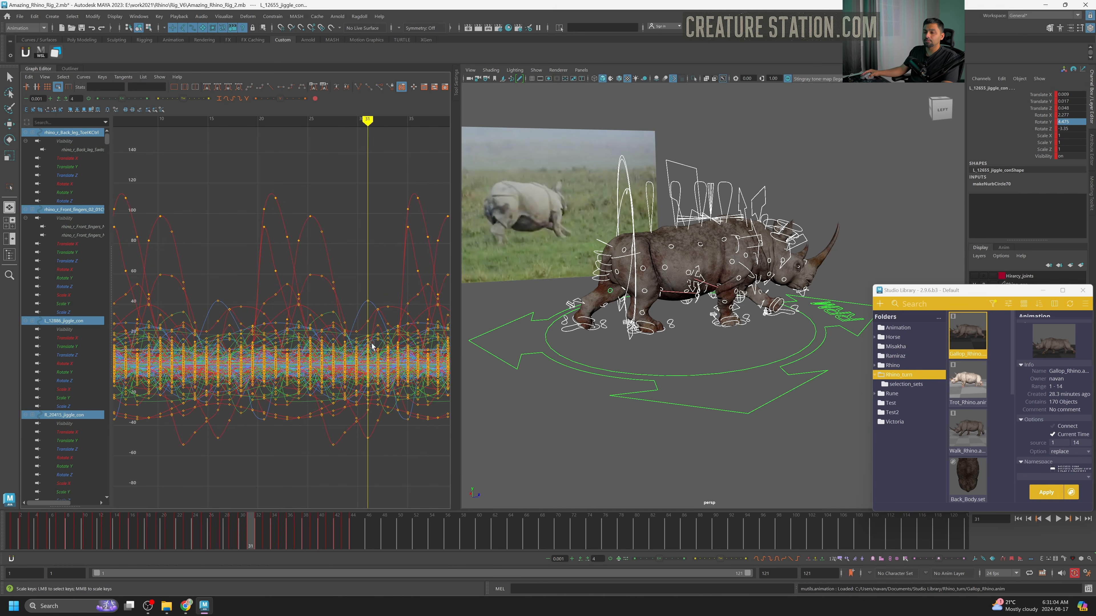
pyautogui.scroll(-4, 134, 302)
pyautogui.moveTo(410, 186); pyautogui.dragTo(282, 445)
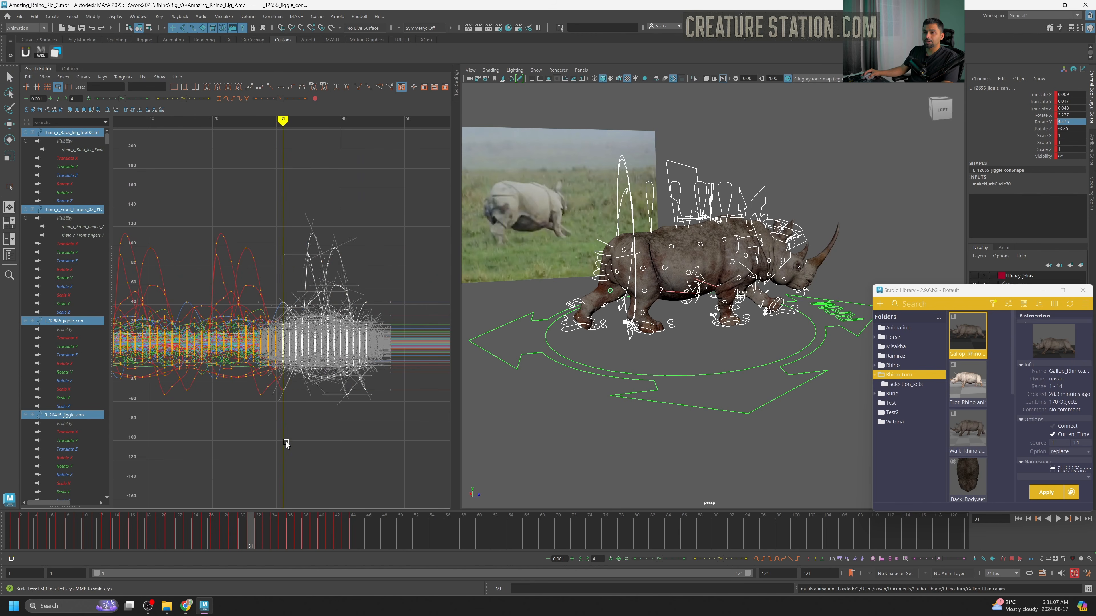
# Switch to the turn video in SyncSketch, compare the marked foot contacts on frames 17, 30 and 44, and return to Maya.
pyautogui.click(186, 606)
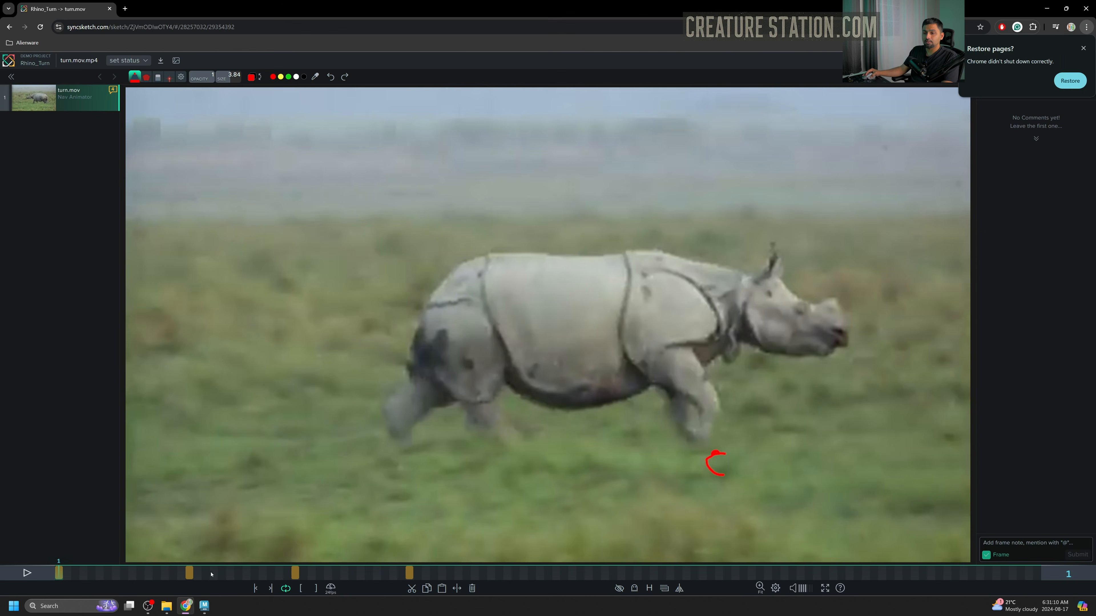
pyautogui.moveTo(211, 575); pyautogui.dragTo(295, 576)
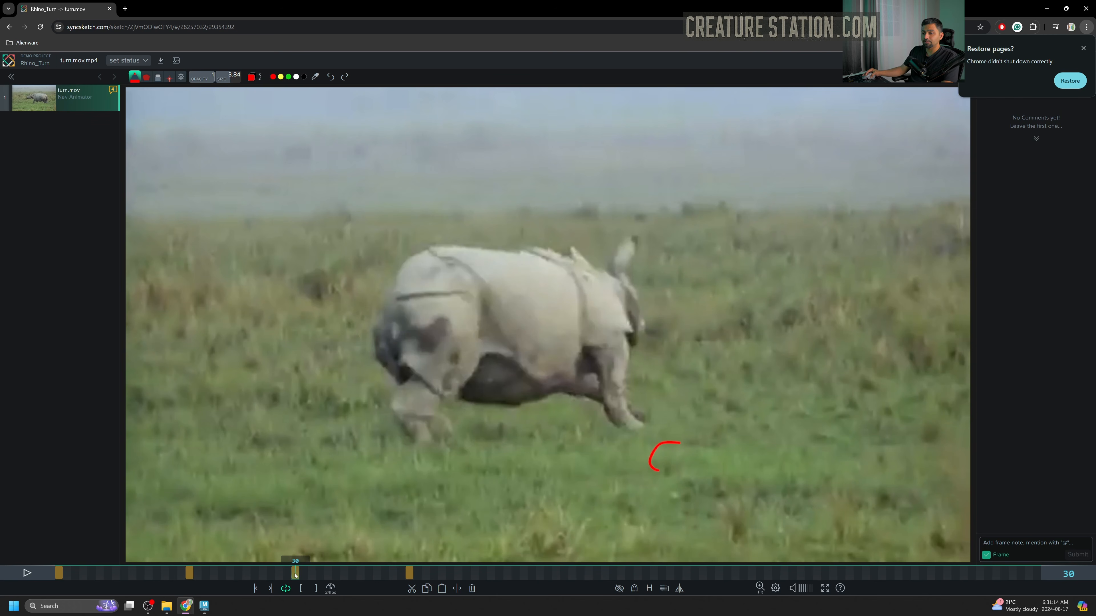
pyautogui.moveTo(296, 576); pyautogui.dragTo(187, 574)
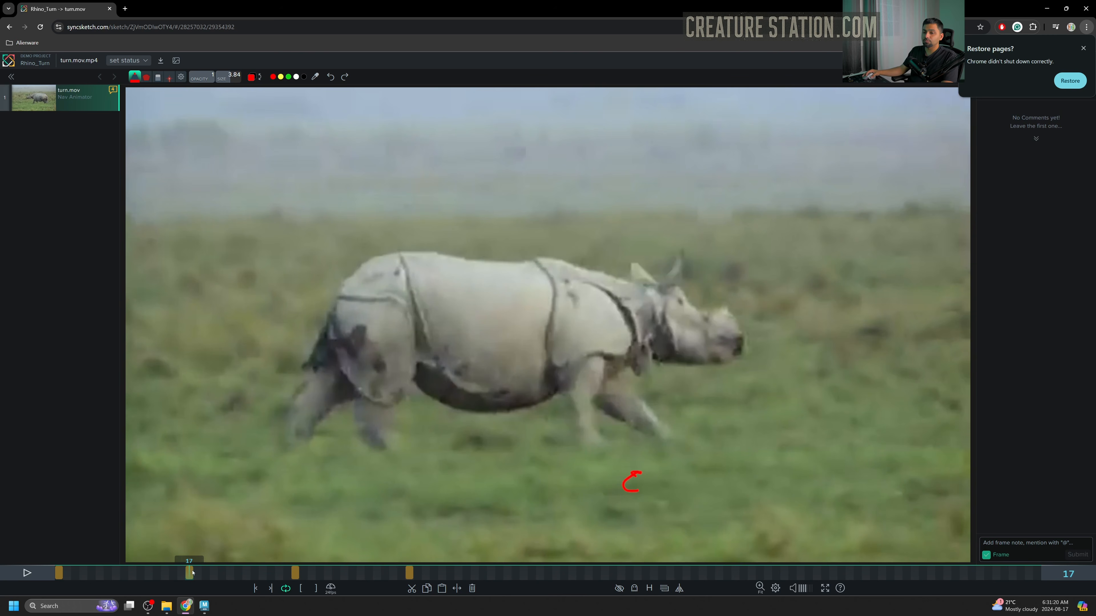
pyautogui.click(295, 574)
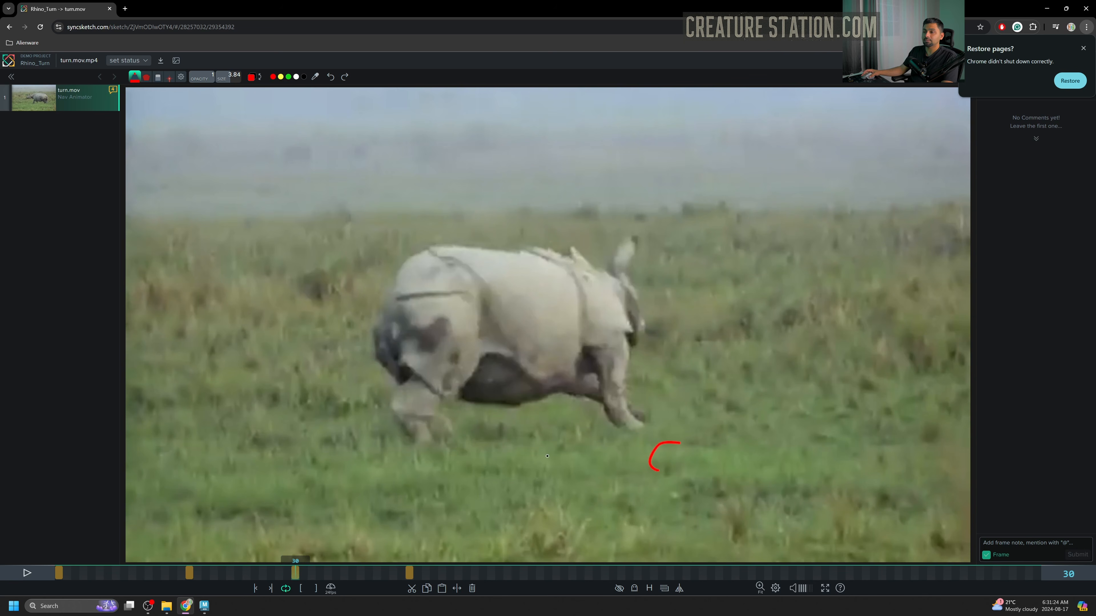
pyautogui.click(305, 579)
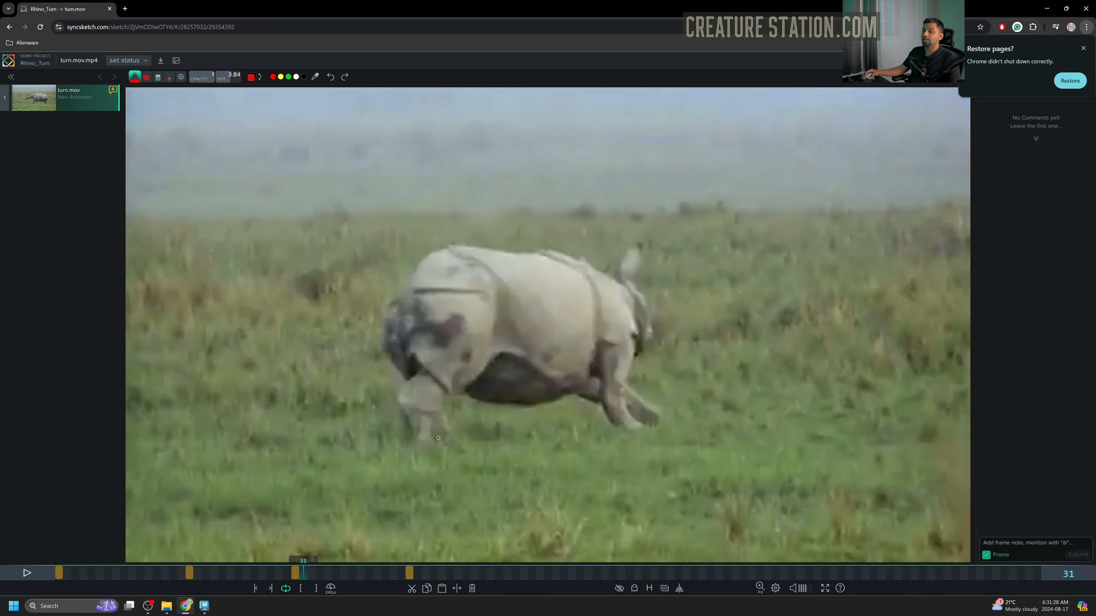
pyautogui.moveTo(309, 577); pyautogui.dragTo(408, 579)
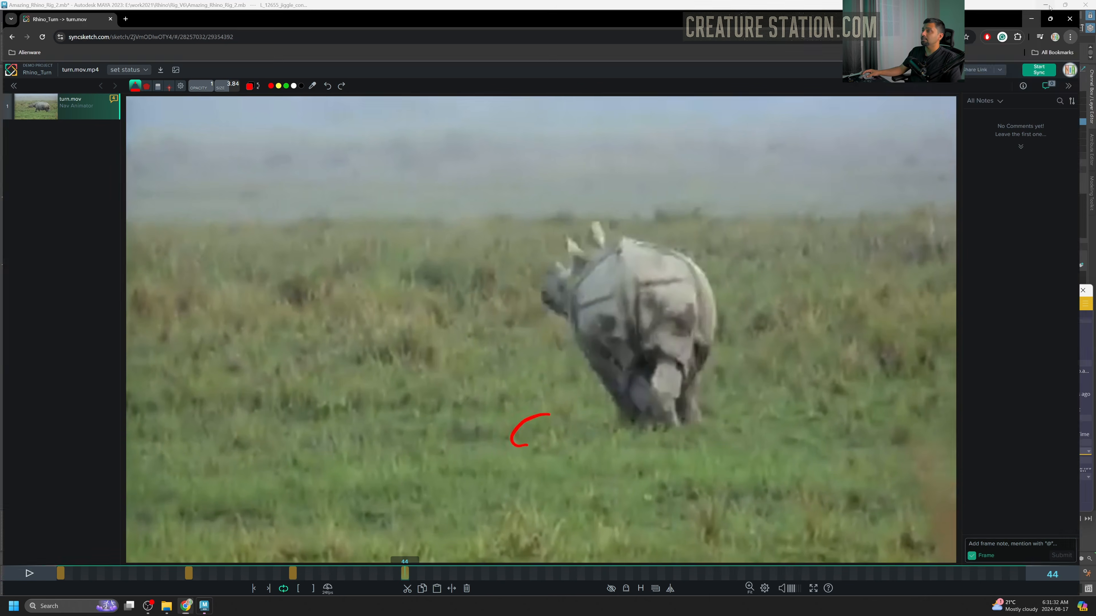
pyautogui.hotkey('alt', 'Tab')
# Scrub to frame 44 to compare the third cycle's end with the reference, and examine the reference at frames 78 and 60.
pyautogui.moveTo(244, 535); pyautogui.dragTo(357, 561)
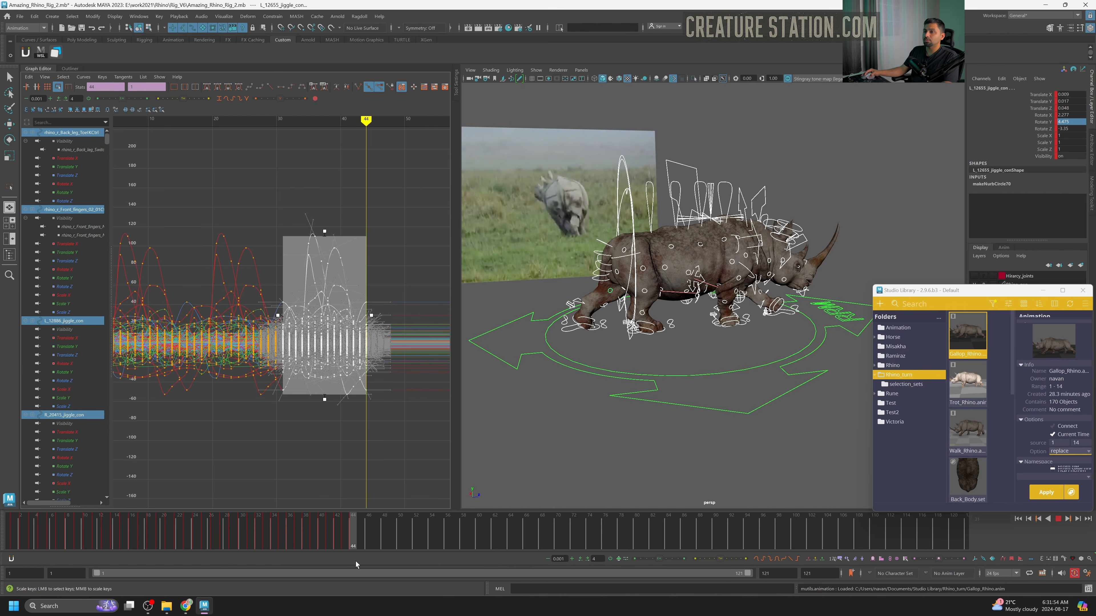
pyautogui.moveTo(359, 561); pyautogui.dragTo(621, 543)
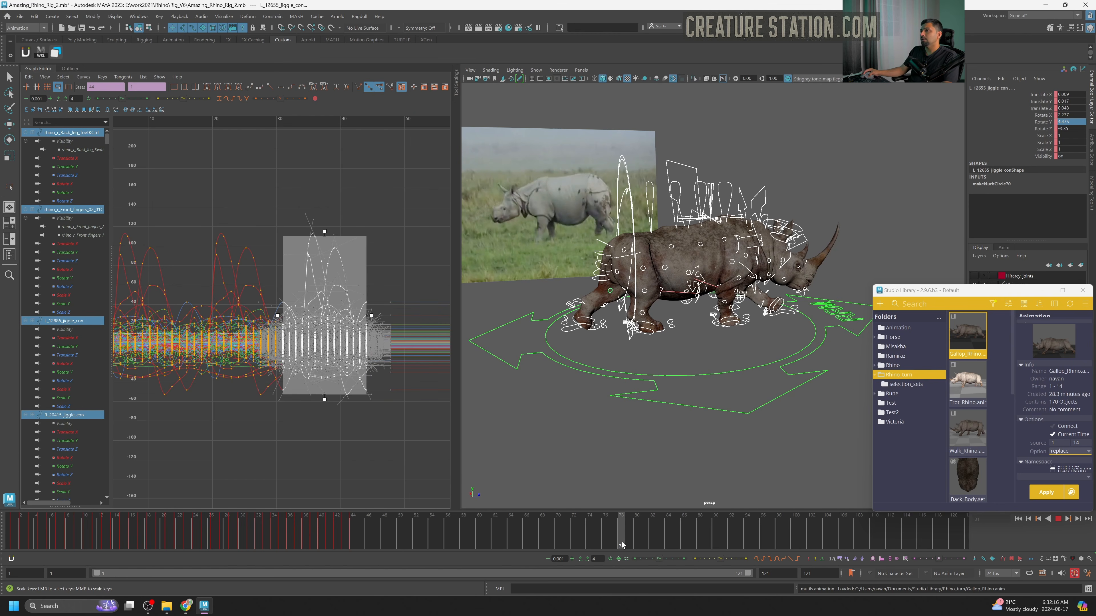
pyautogui.moveTo(622, 542); pyautogui.dragTo(622, 541)
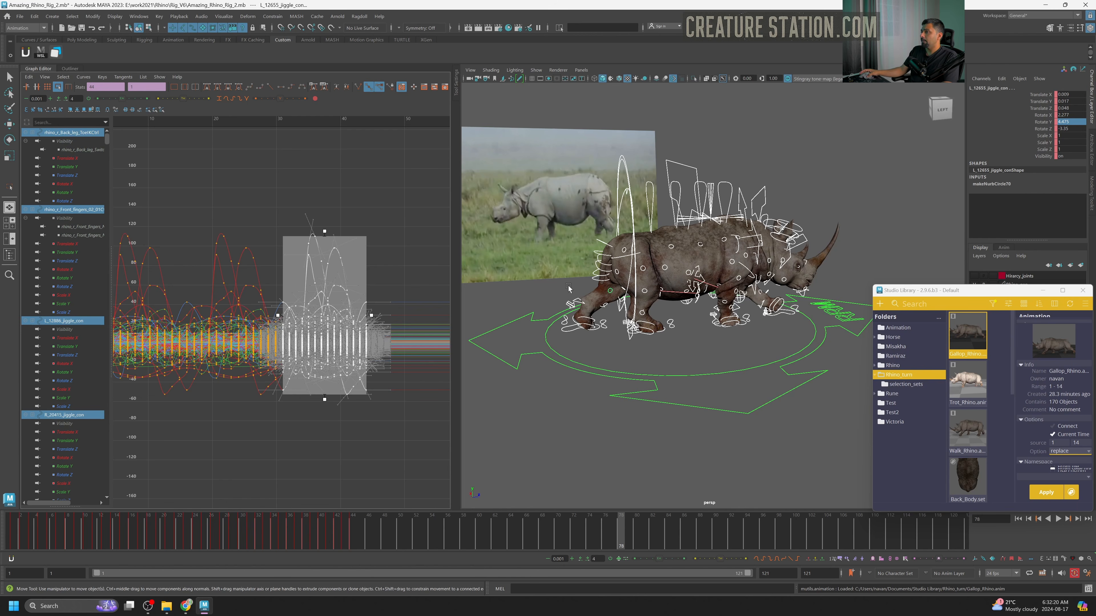
pyautogui.moveTo(294, 541); pyautogui.dragTo(482, 550)
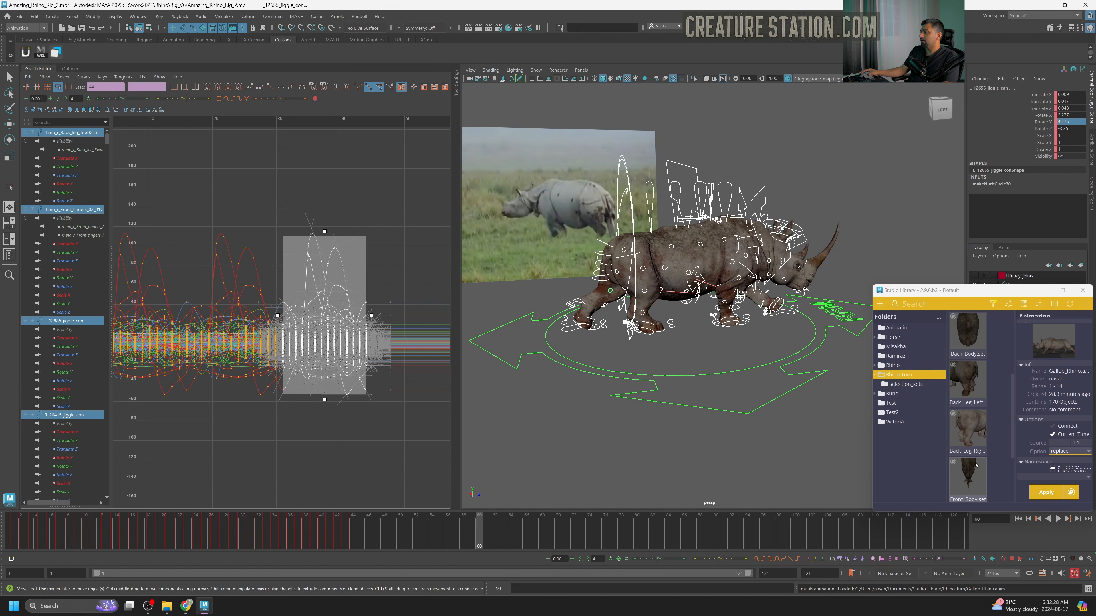
# Select the rhino controls stored in the Back_Body, Back_Leg_Left and Back_Leg_Right selection sets.
pyautogui.click(915, 383)
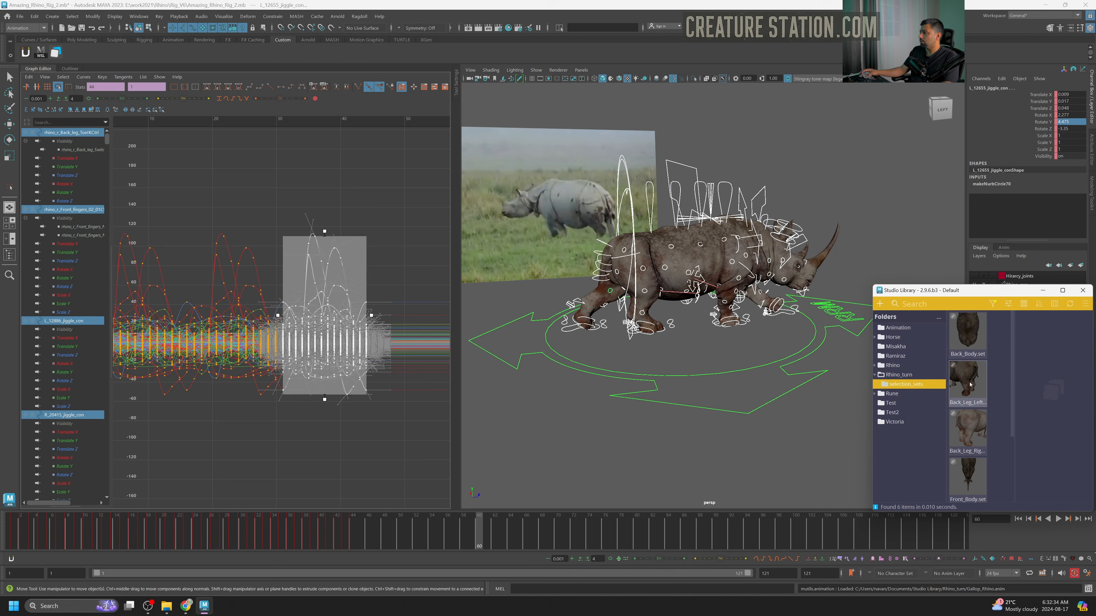
pyautogui.click(986, 386)
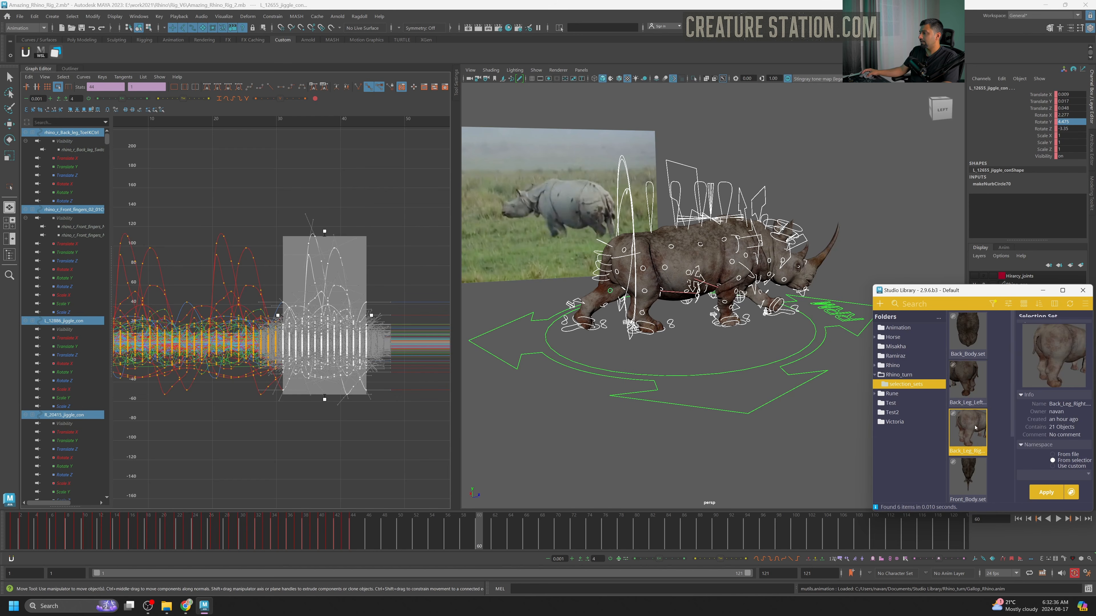
pyautogui.click(973, 337)
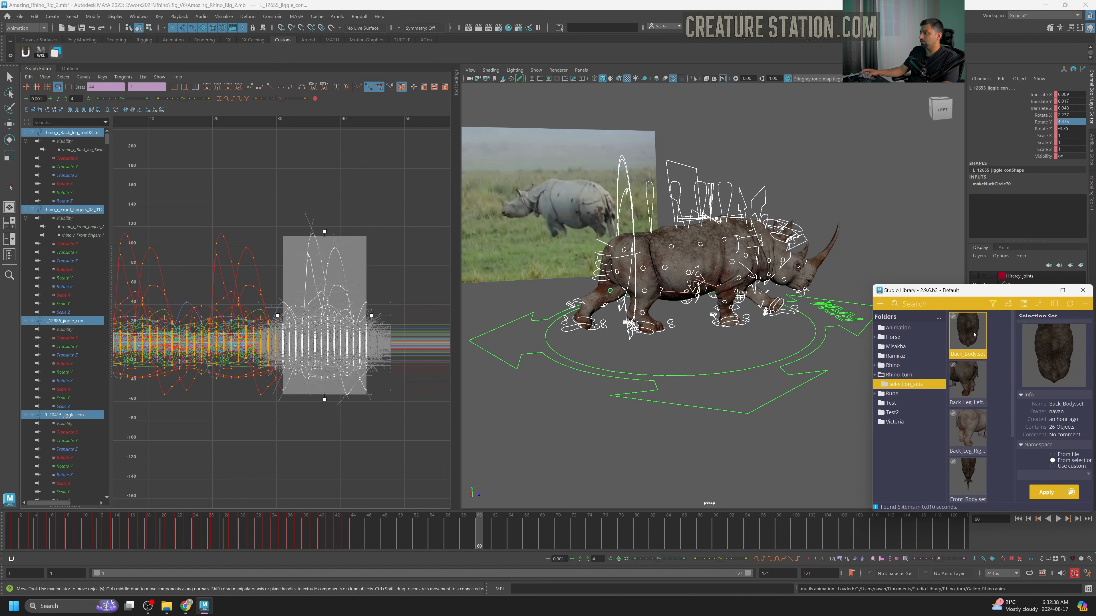
pyautogui.rightClick(965, 335)
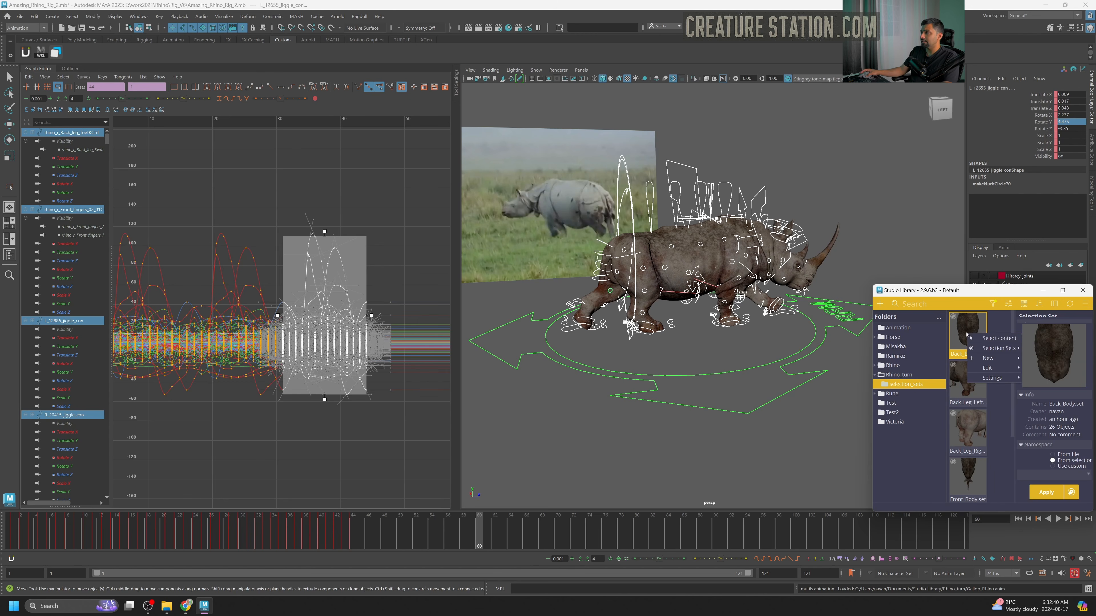
pyautogui.click(982, 338)
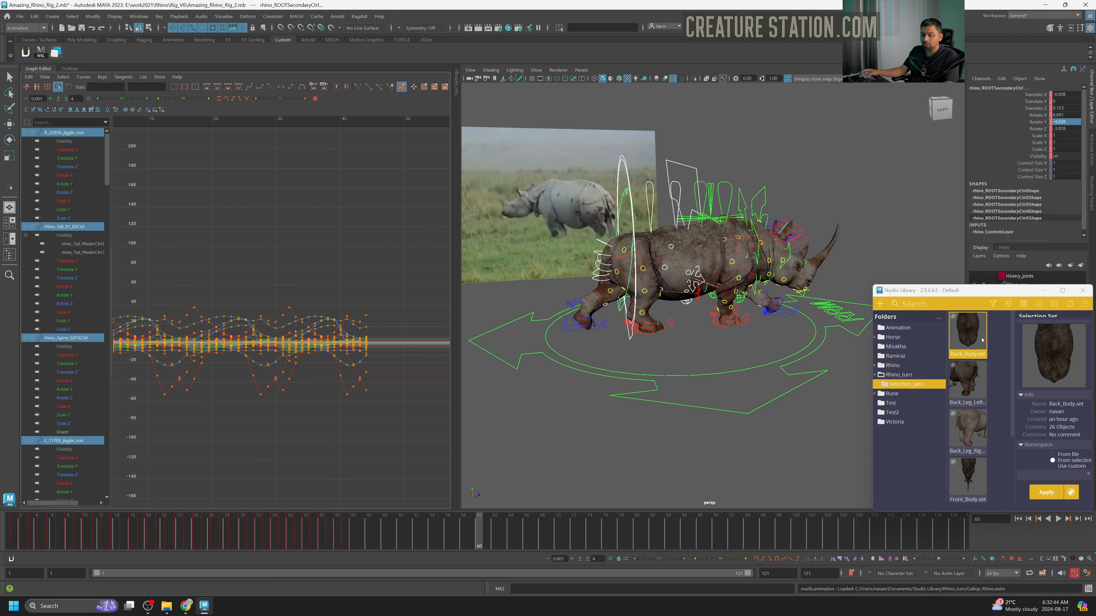
pyautogui.keyDown('ctrl'); pyautogui.click(980, 382); pyautogui.keyUp('ctrl')
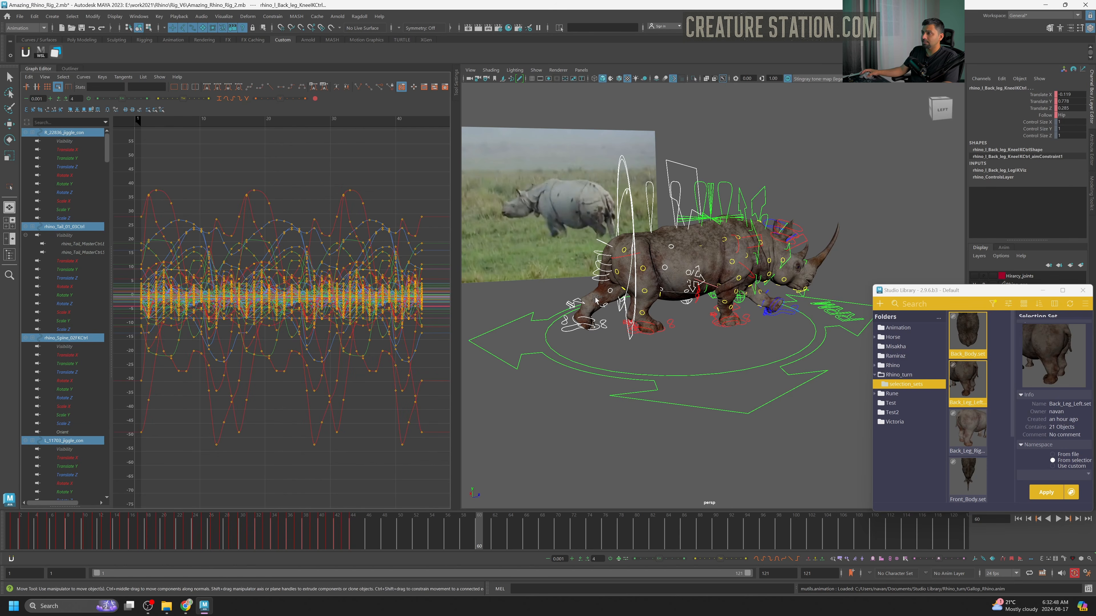
pyautogui.keyDown('ctrl'); pyautogui.click(967, 427); pyautogui.keyUp('ctrl')
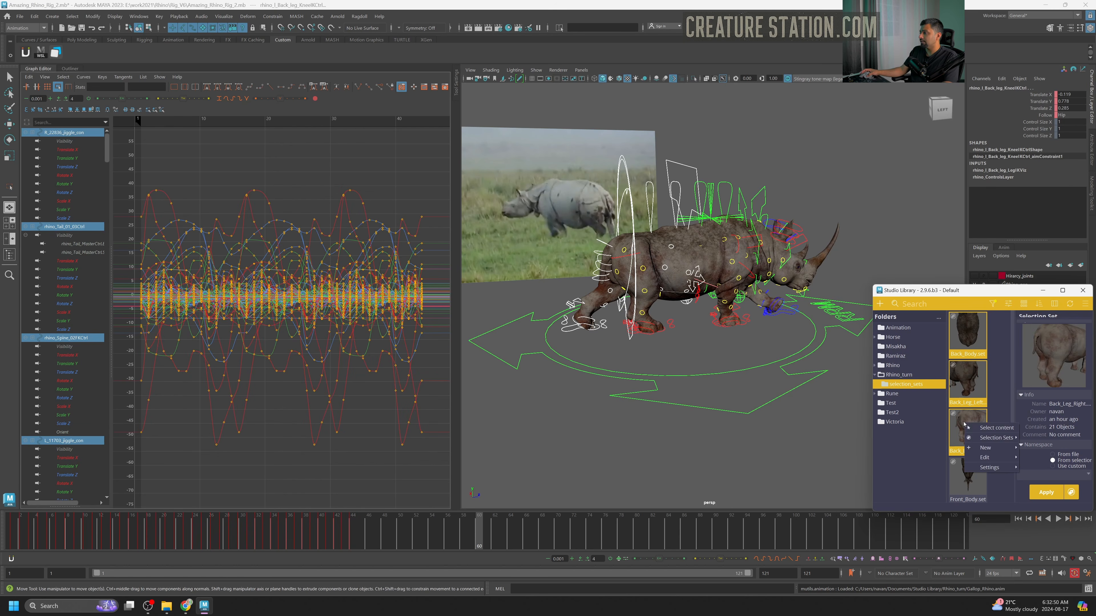
pyautogui.rightClick(966, 424)
pyautogui.click(981, 427)
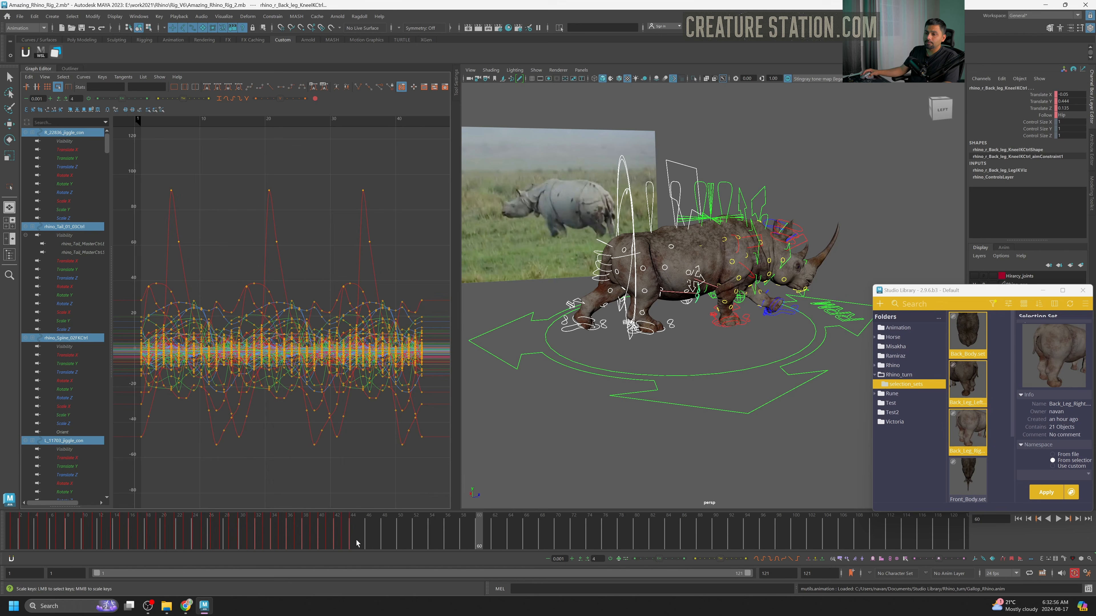
# Apply the Gallop_Rhino animation from the Rhino_turn folder to the selected back controls at frame 44 with the replace option.
pyautogui.press(',')
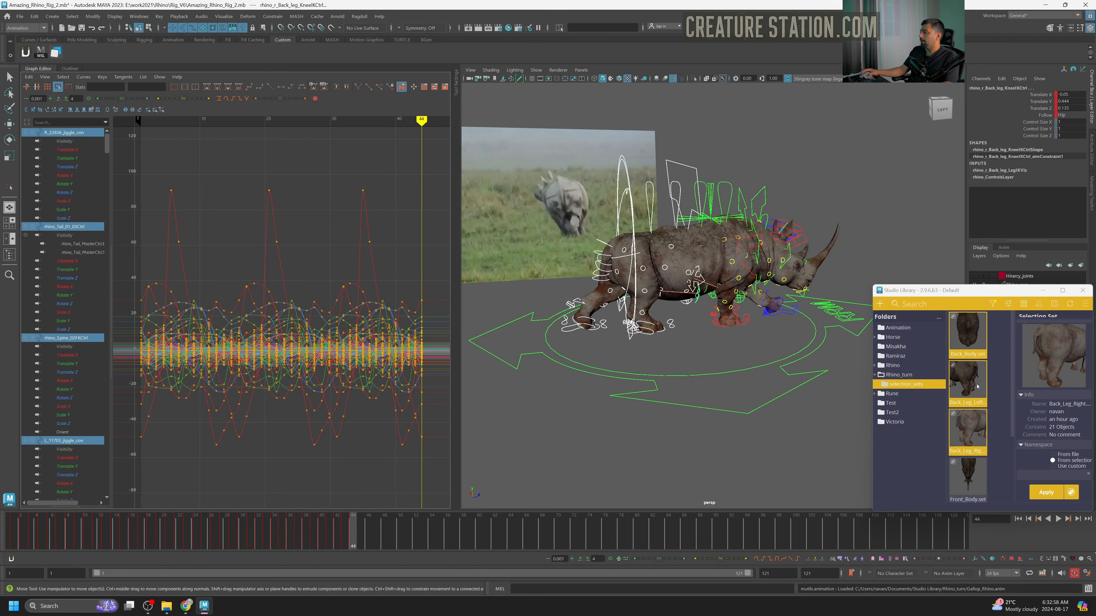
pyautogui.click(904, 376)
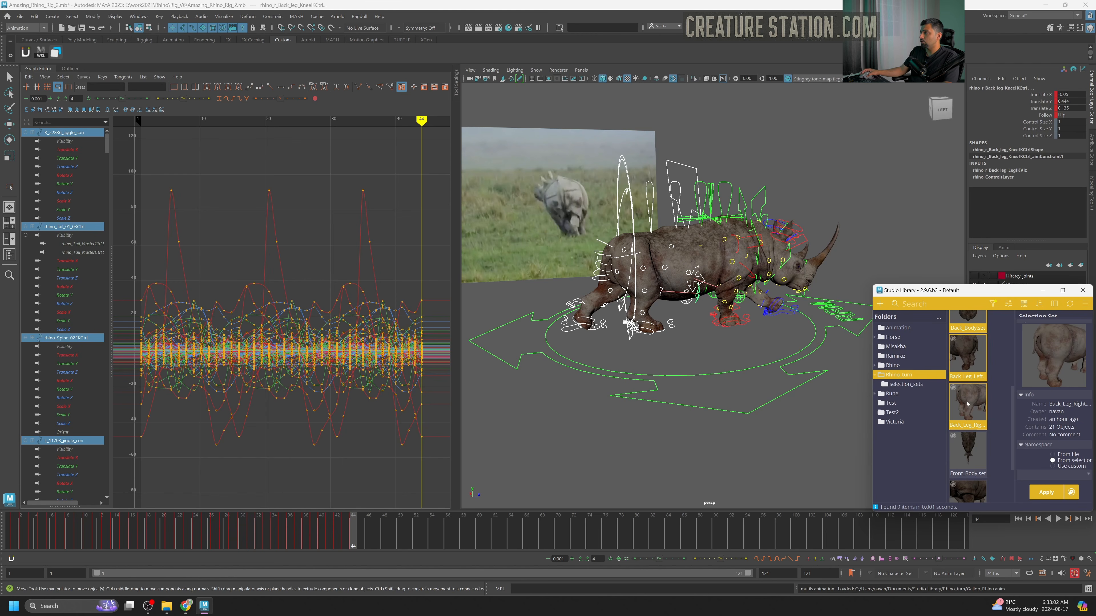
pyautogui.scroll(3, 967, 404)
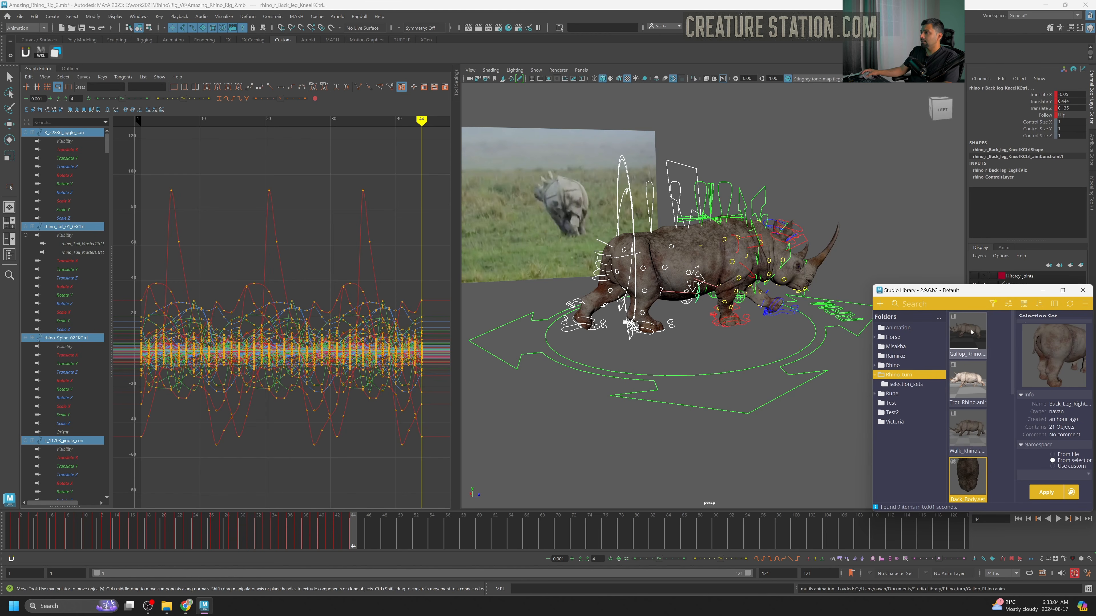
pyautogui.click(970, 333)
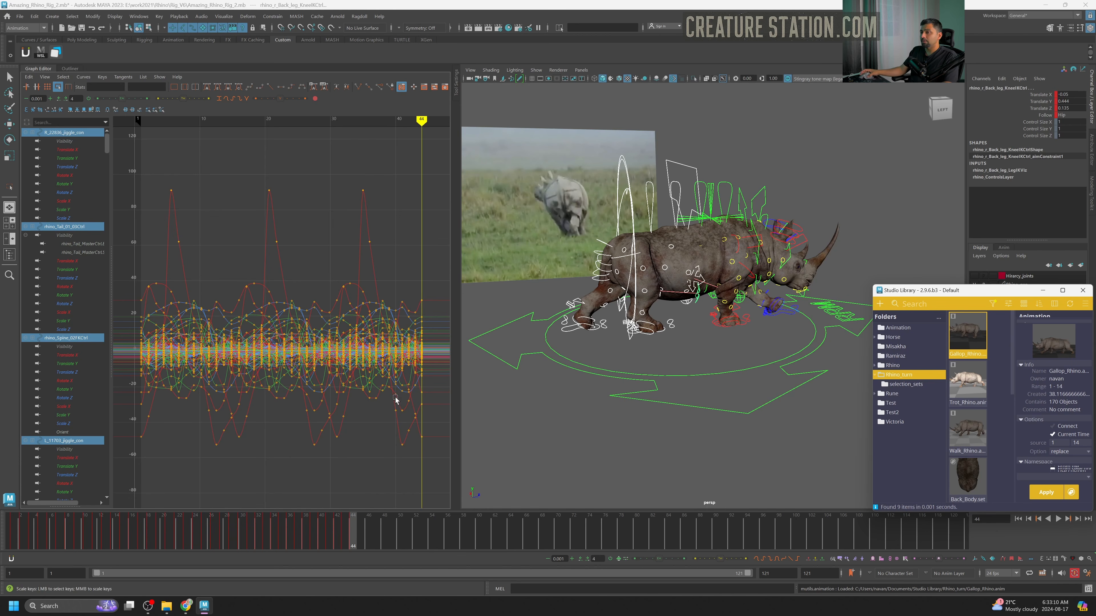
pyautogui.click(1048, 493)
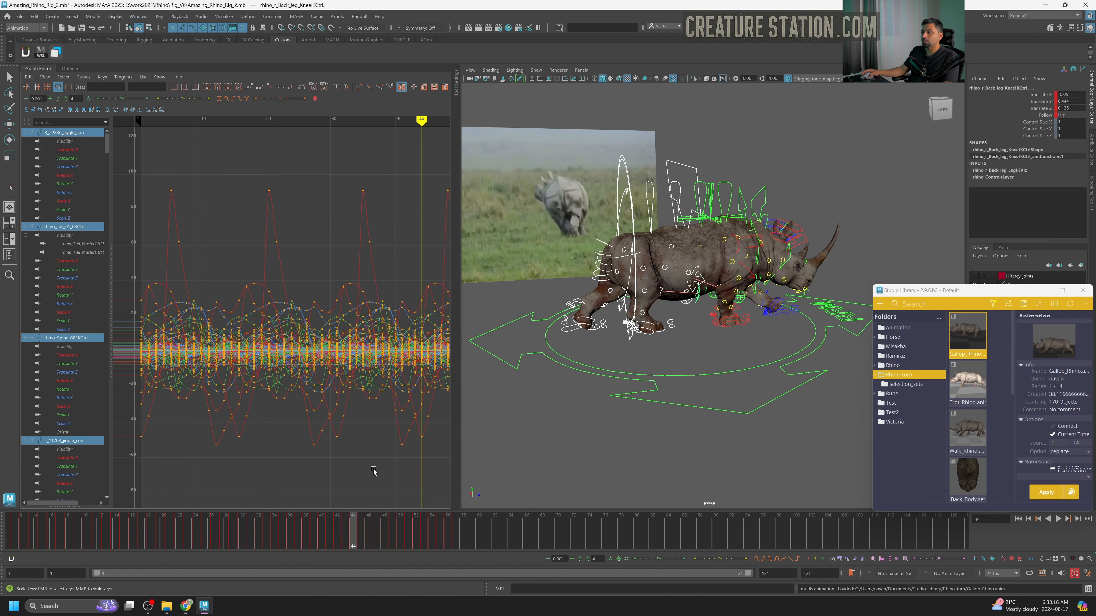
# Select the fourth gallop cycle's keys from frame 44 onward and stretch them in time to end at frame 59.
pyautogui.keyDown('alt'); pyautogui.moveTo(410, 434); pyautogui.dragTo(285, 411, button='middle'); pyautogui.keyUp('alt')
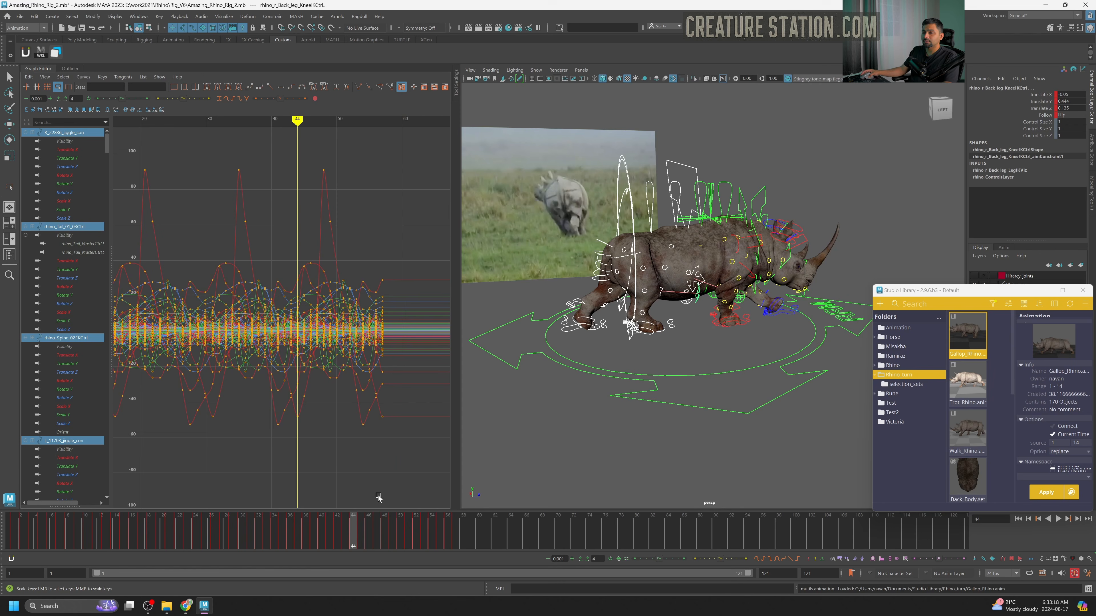
pyautogui.moveTo(356, 527); pyautogui.dragTo(438, 535)
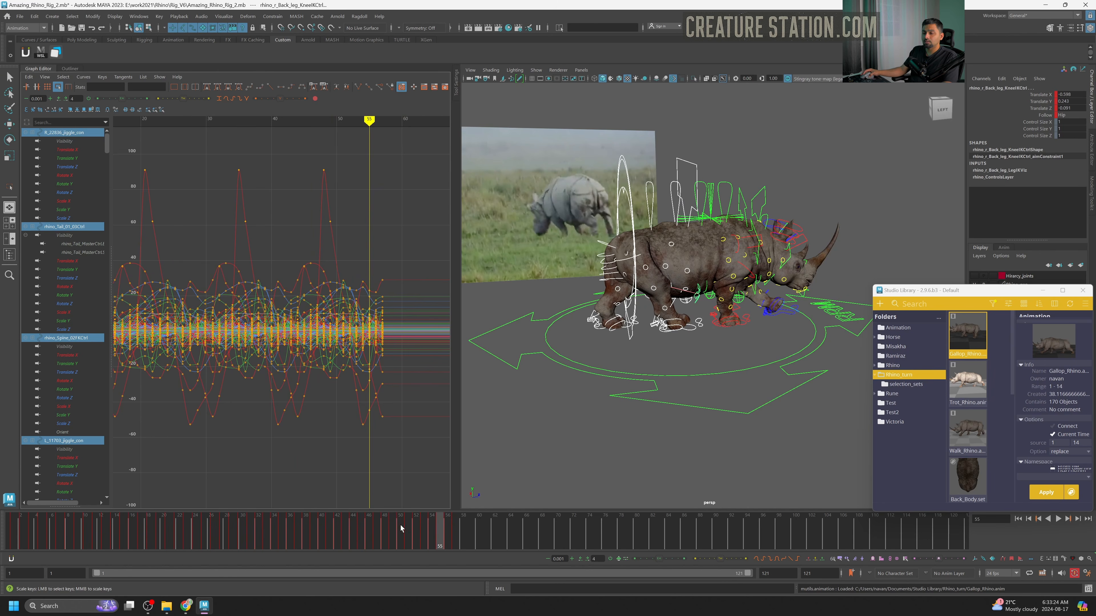
pyautogui.moveTo(429, 530); pyautogui.dragTo(349, 536)
pyautogui.press('a')
pyautogui.moveTo(404, 175); pyautogui.dragTo(295, 448)
pyautogui.moveTo(356, 537); pyautogui.dragTo(440, 539)
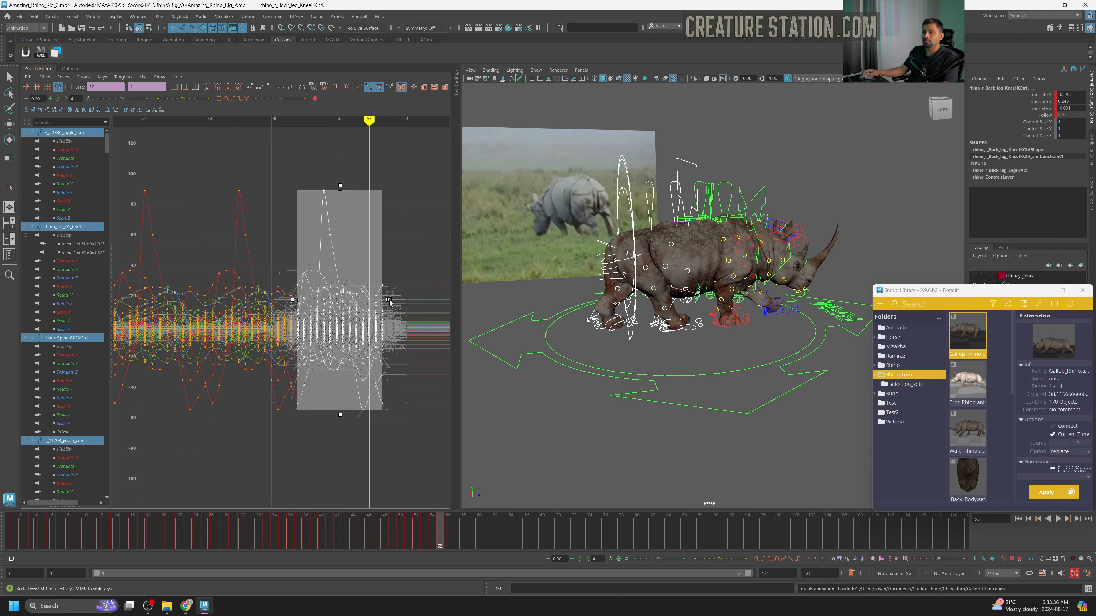
pyautogui.moveTo(400, 301); pyautogui.dragTo(399, 300)
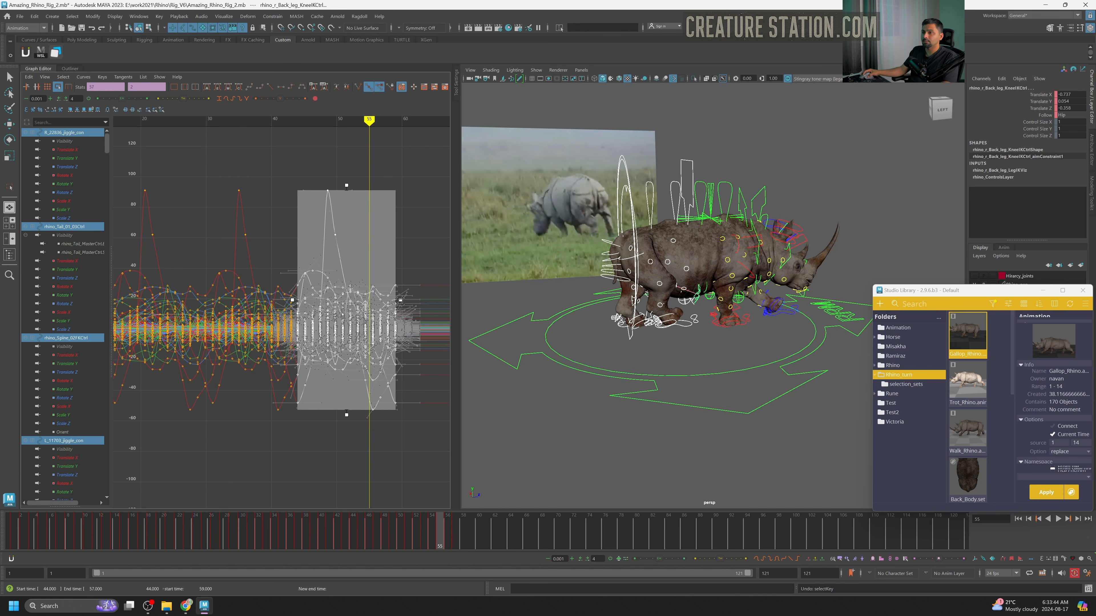
# Scrub the reference to frame 68 and apply the Walk_Rhino animation to the back controls there with the replace option.
pyautogui.moveTo(440, 528)
pyautogui.mouseDown()
pyautogui.moveTo(415, 533)
pyautogui.moveTo(480, 535)
pyautogui.moveTo(343, 538)
pyautogui.moveTo(442, 529)
pyautogui.mouseUp()
pyautogui.moveTo(458, 528); pyautogui.dragTo(659, 540)
pyautogui.moveTo(586, 543); pyautogui.dragTo(543, 538)
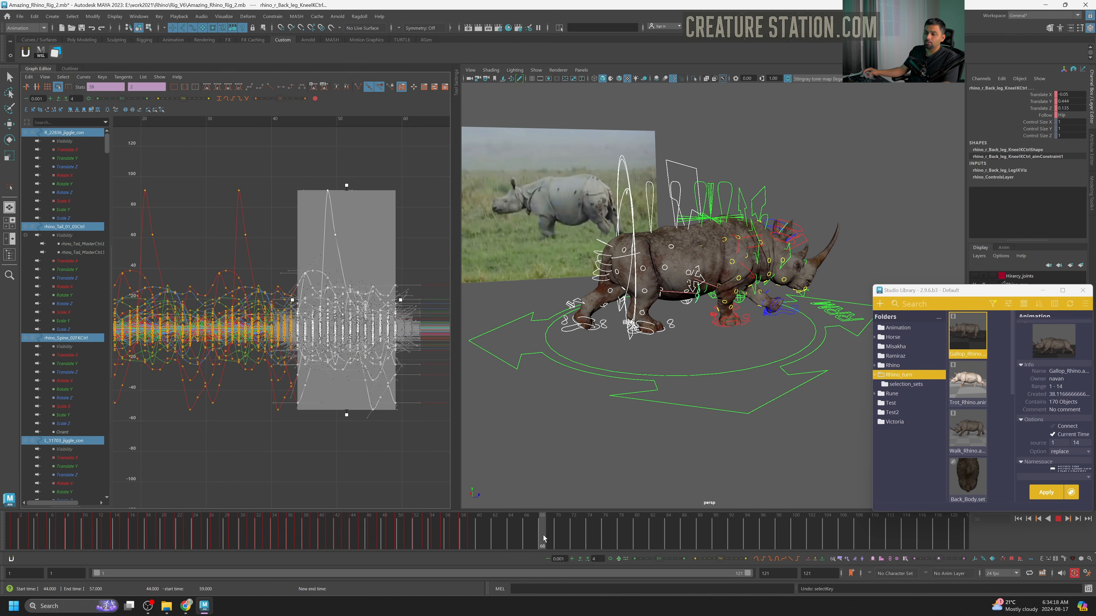
pyautogui.moveTo(543, 538)
pyautogui.mouseDown()
pyautogui.moveTo(480, 539)
pyautogui.moveTo(594, 539)
pyautogui.moveTo(544, 543)
pyautogui.mouseUp()
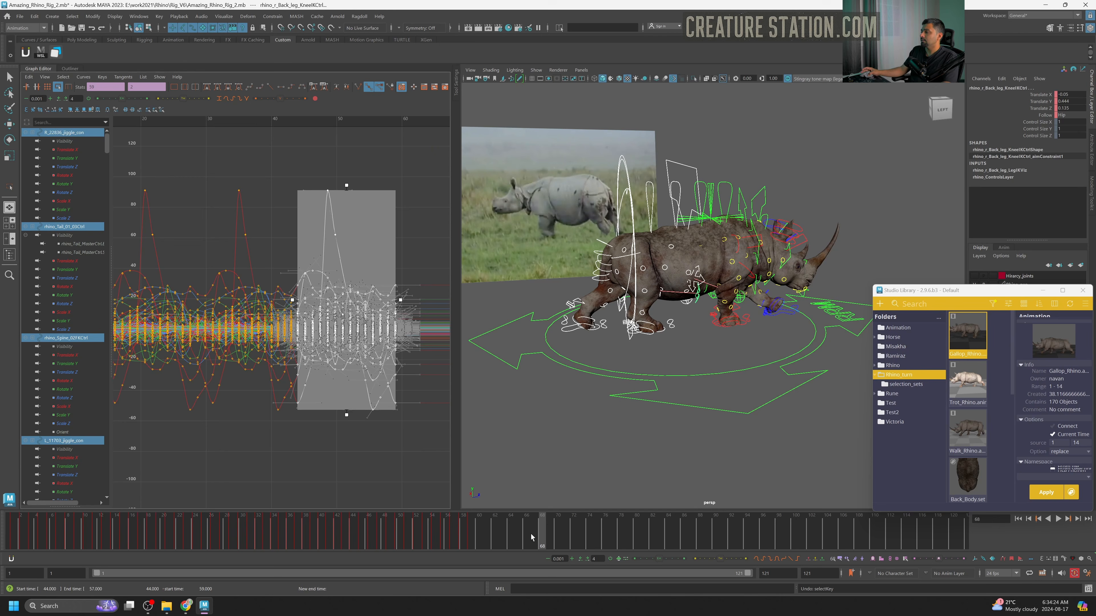
pyautogui.click(973, 432)
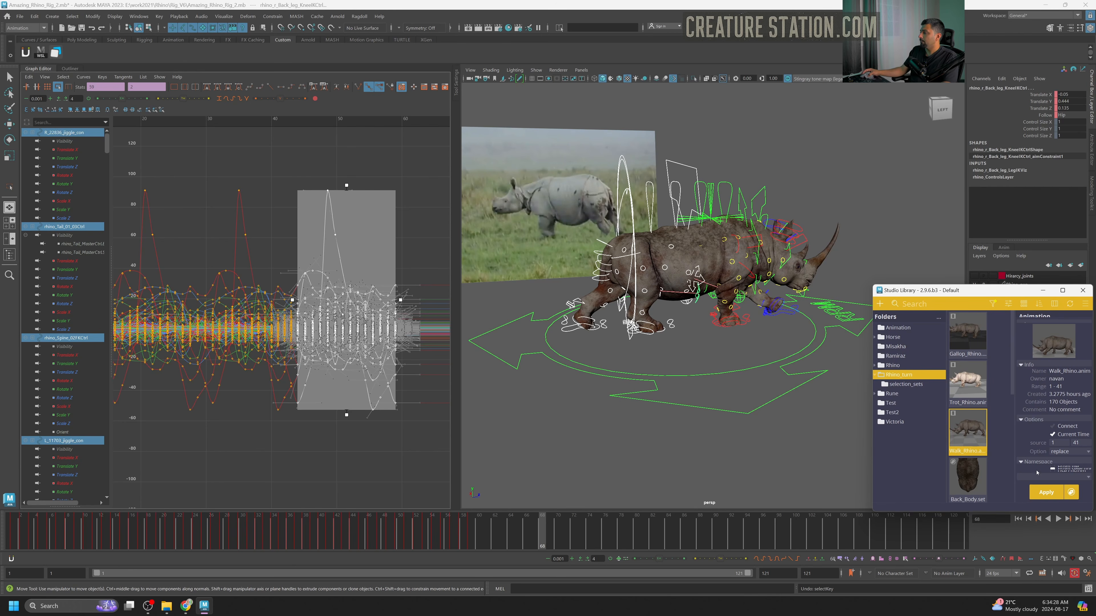
pyautogui.click(1049, 492)
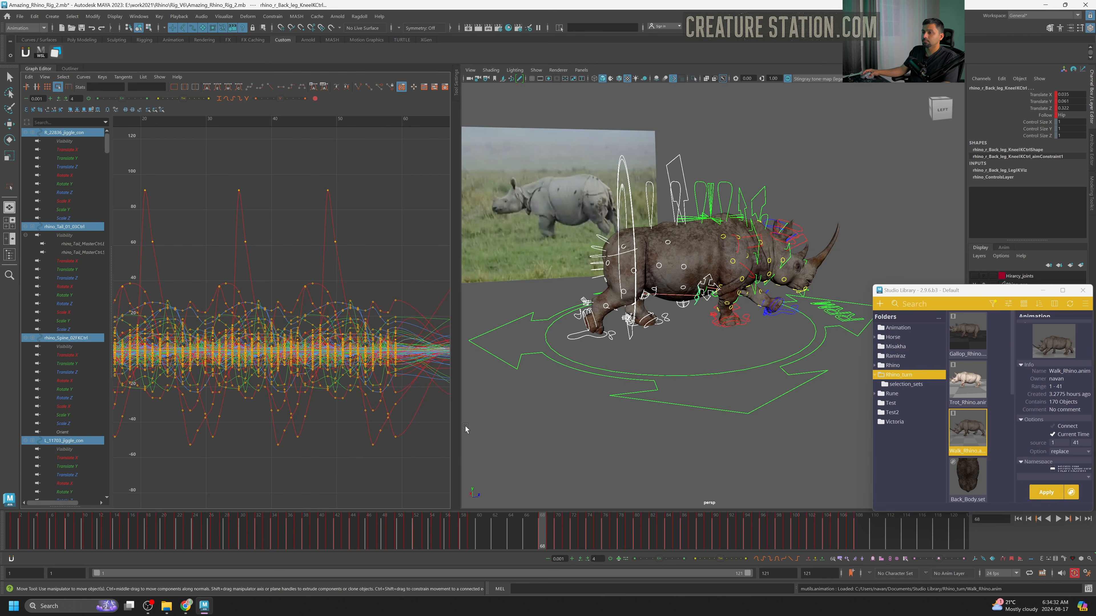
pyautogui.keyDown('alt'); pyautogui.moveTo(401, 429); pyautogui.dragTo(267, 384, button='middle'); pyautogui.keyUp('alt')
pyautogui.scroll(-3, 299, 398)
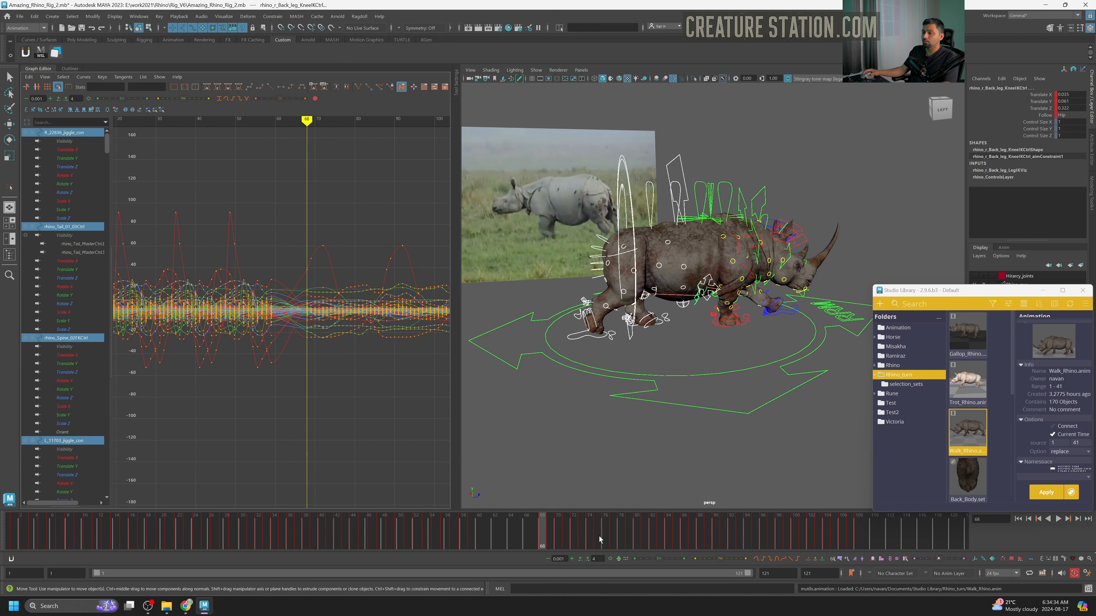
pyautogui.moveTo(599, 536)
pyautogui.mouseDown()
pyautogui.moveTo(492, 534)
pyautogui.moveTo(625, 535)
pyautogui.moveTo(530, 550)
pyautogui.moveTo(567, 546)
pyautogui.moveTo(542, 547)
pyautogui.mouseUp()
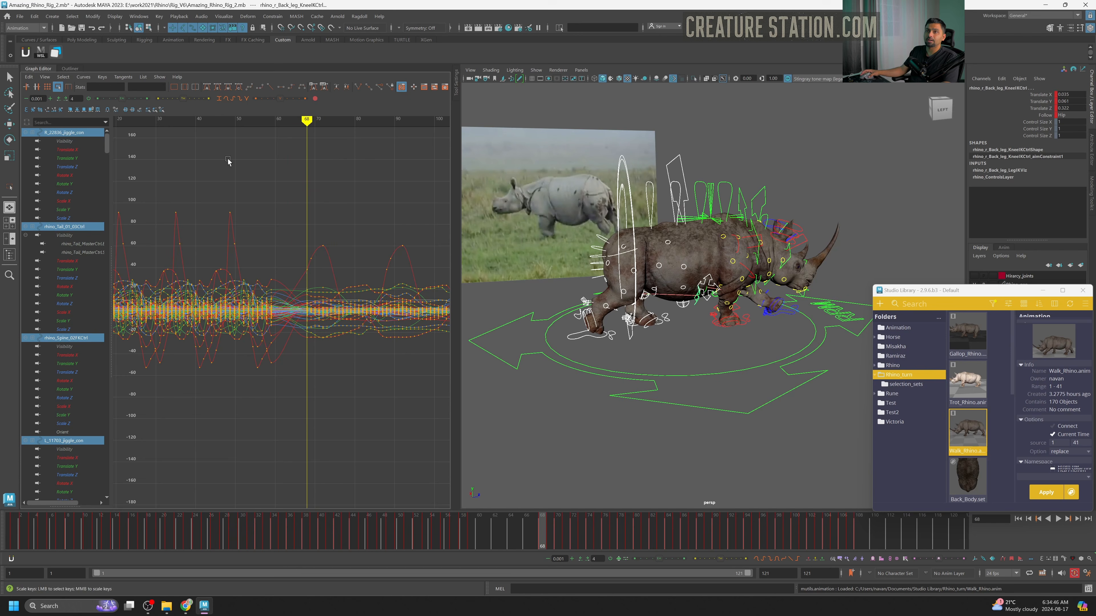
# Set the reference video plane group's Rotate Y to 0 and view the rhino from its other side against it.
pyautogui.keyDown('alt'); pyautogui.moveTo(671, 293); pyautogui.dragTo(676, 290); pyautogui.keyUp('alt')
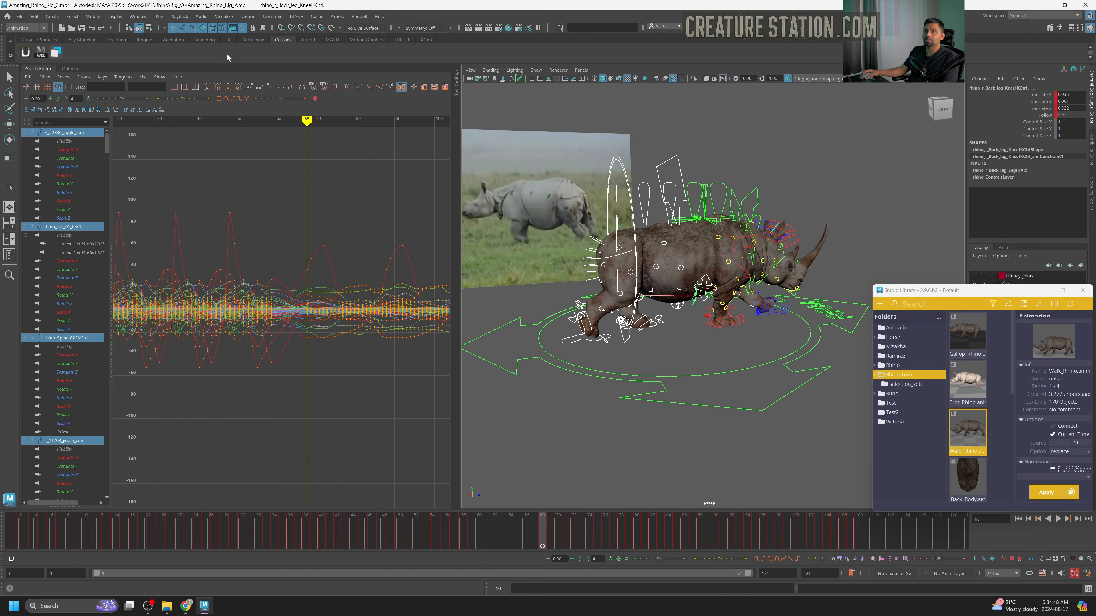
pyautogui.click(70, 69)
pyautogui.click(65, 200)
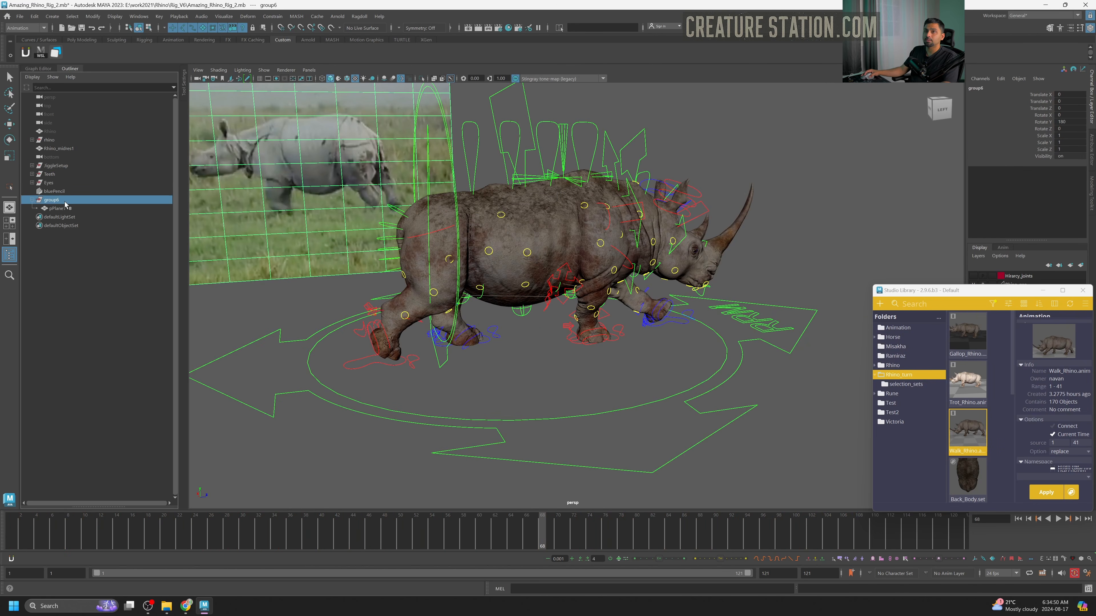
pyautogui.doubleClick(1069, 122)
pyautogui.write('0')
pyautogui.press('Return')
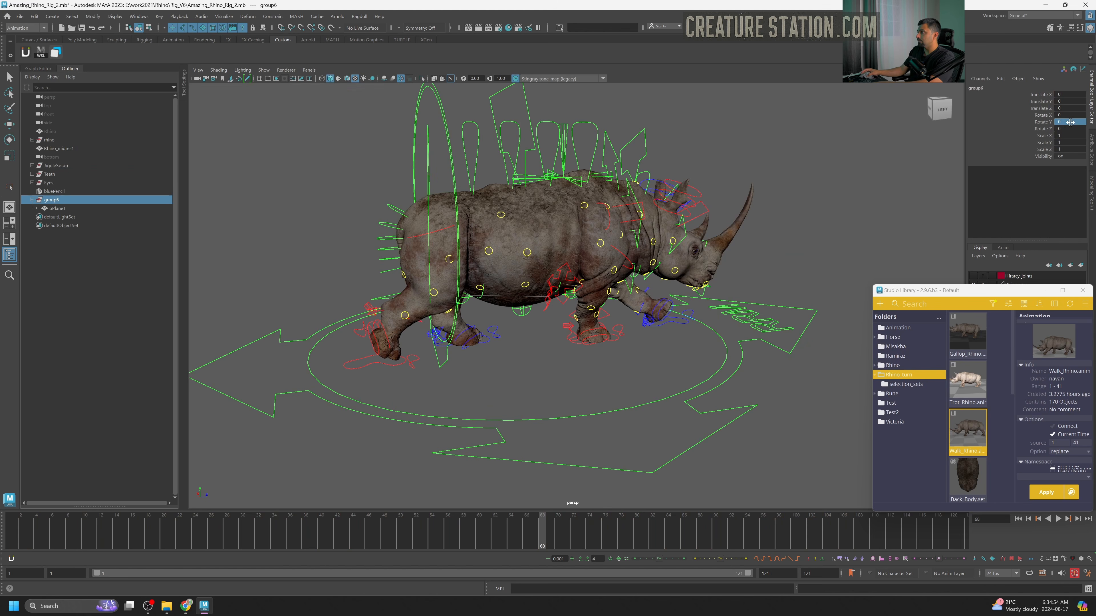
pyautogui.keyDown('alt'); pyautogui.moveTo(531, 302); pyautogui.dragTo(609, 303); pyautogui.keyUp('alt')
pyautogui.keyDown('alt'); pyautogui.moveTo(610, 304); pyautogui.dragTo(479, 302, button='right'); pyautogui.keyUp('alt')
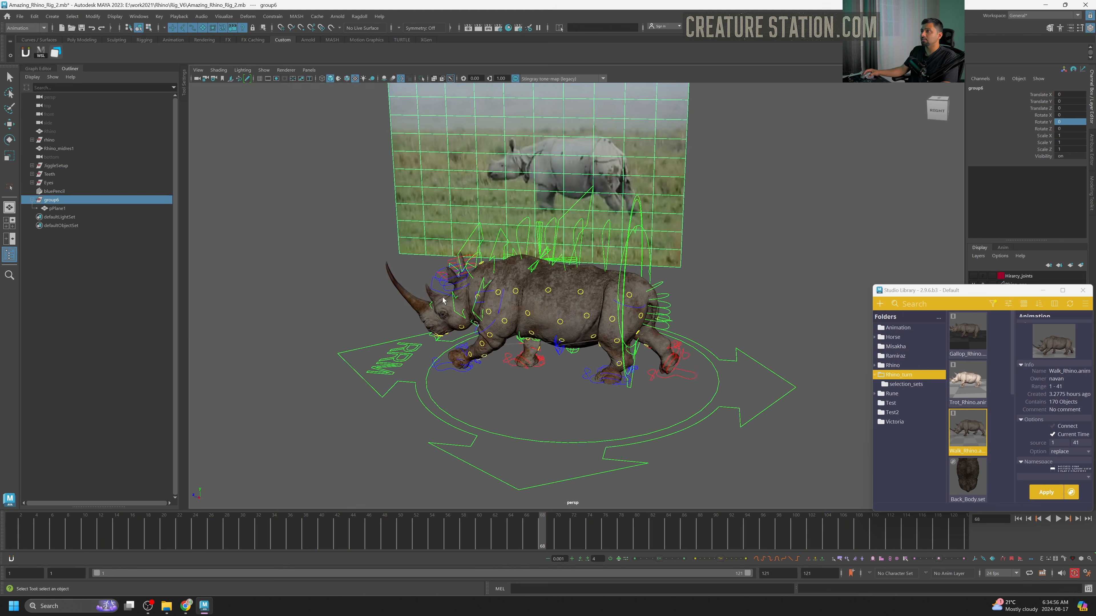
pyautogui.moveTo(479, 303)
pyautogui.keyDown('alt'); pyautogui.mouseDown()
pyautogui.moveTo(430, 301)
pyautogui.moveTo(466, 306)
pyautogui.mouseUp(); pyautogui.keyUp('alt')
pyautogui.keyDown('alt'); pyautogui.moveTo(466, 306); pyautogui.dragTo(621, 303, button='right'); pyautogui.keyUp('alt')
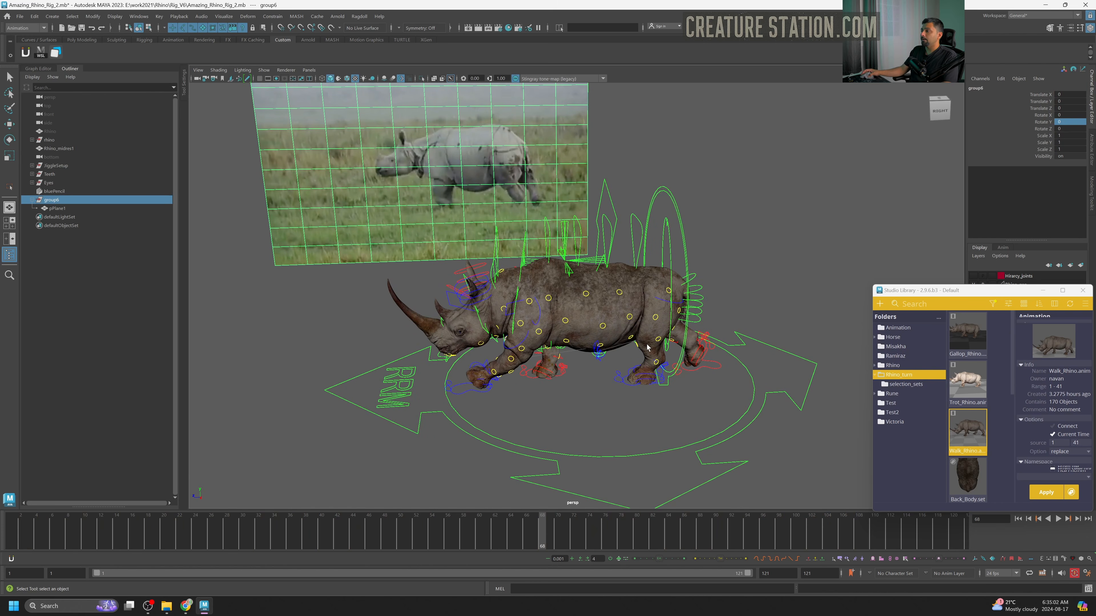
pyautogui.moveTo(650, 344)
pyautogui.keyDown('alt'); pyautogui.mouseDown()
pyautogui.moveTo(630, 342)
pyautogui.moveTo(644, 343)
pyautogui.mouseUp(); pyautogui.keyUp('alt')
pyautogui.keyDown('alt'); pyautogui.moveTo(643, 344); pyautogui.dragTo(708, 371, button='right'); pyautogui.keyUp('alt')
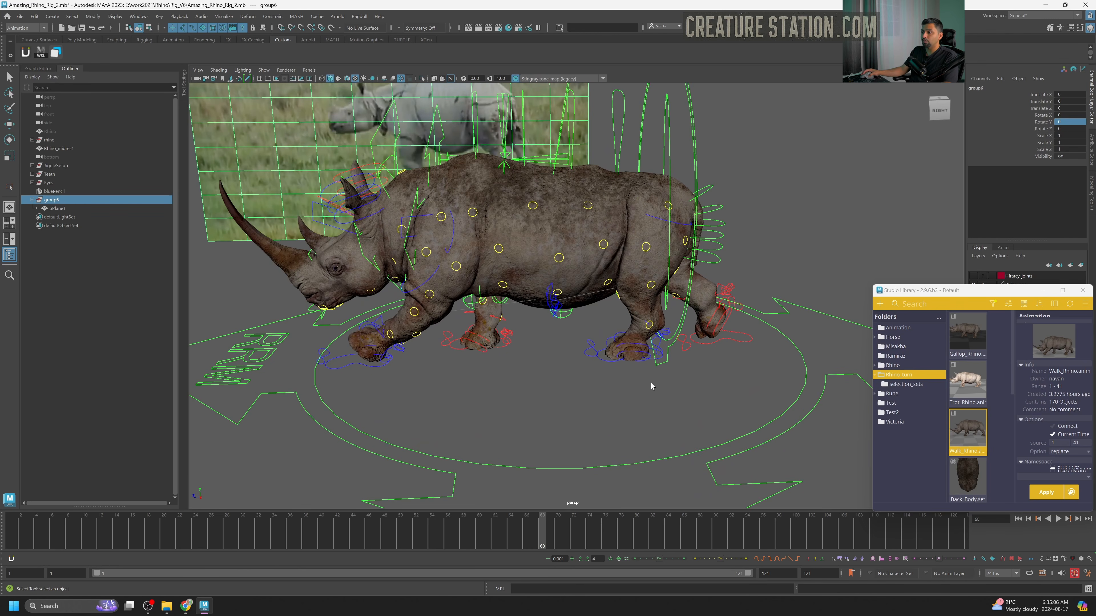
# Browse the body and leg selection sets and select the controls stored in the Back_Body set.
pyautogui.scroll(-3, 974, 390)
pyautogui.click(973, 390)
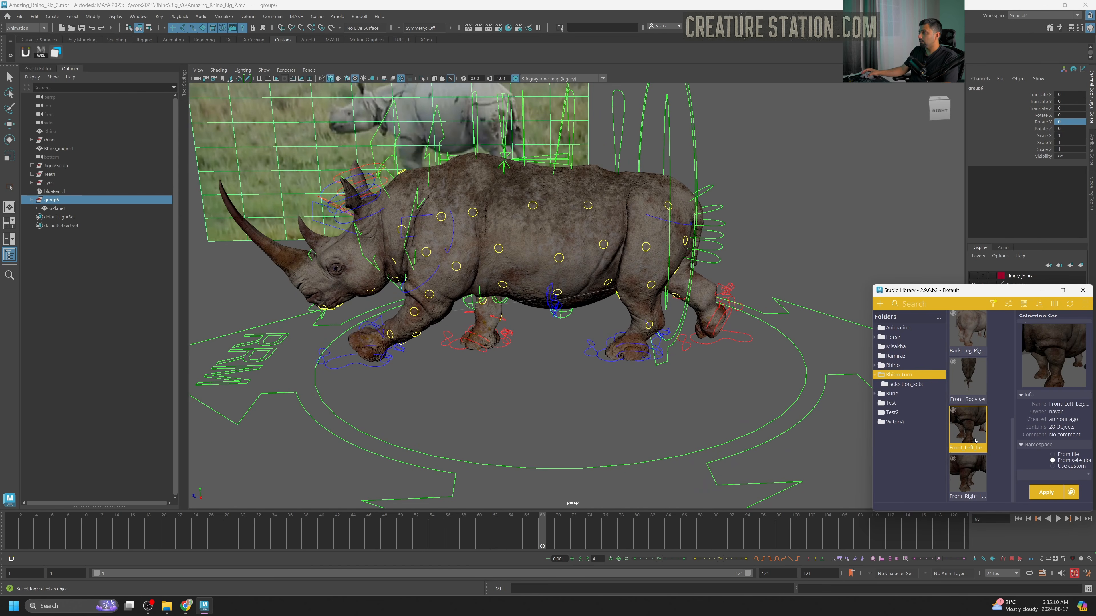
pyautogui.click(972, 328)
pyautogui.scroll(3, 973, 431)
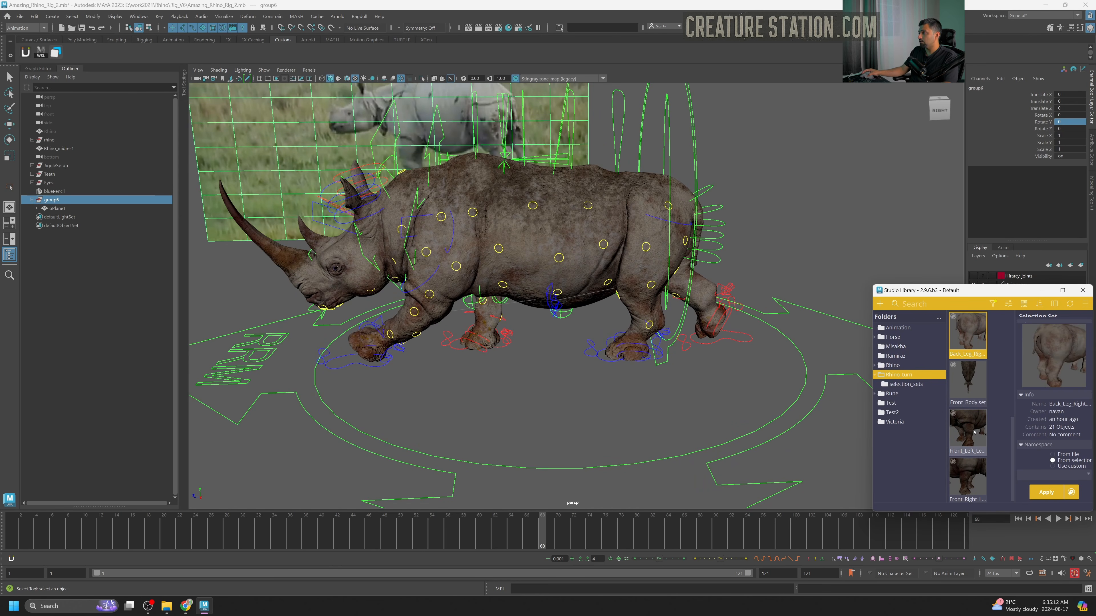
pyautogui.click(976, 375)
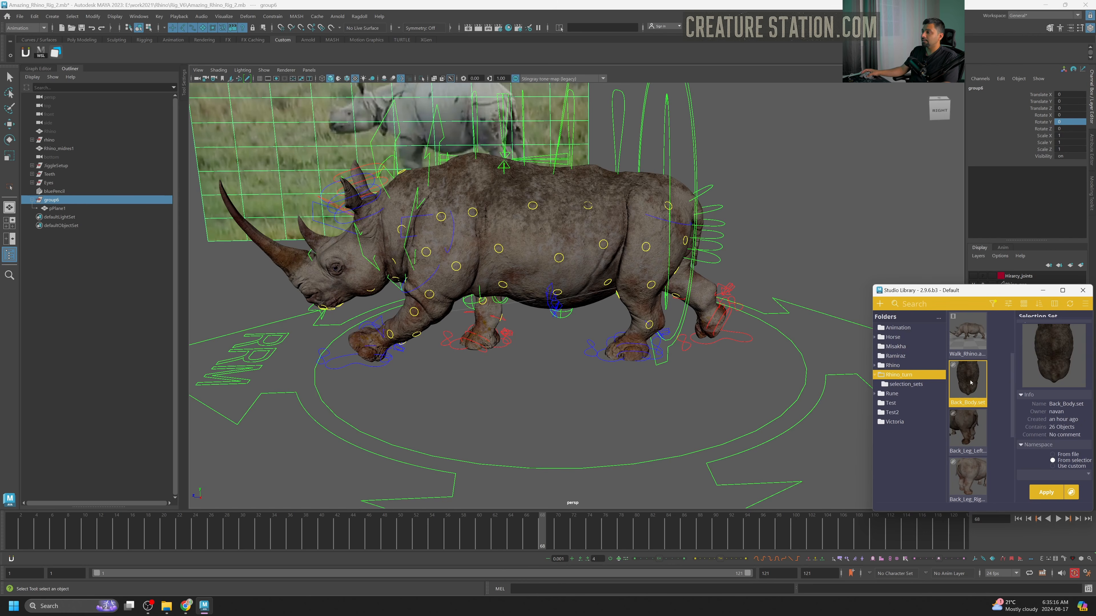
pyautogui.rightClick(971, 381)
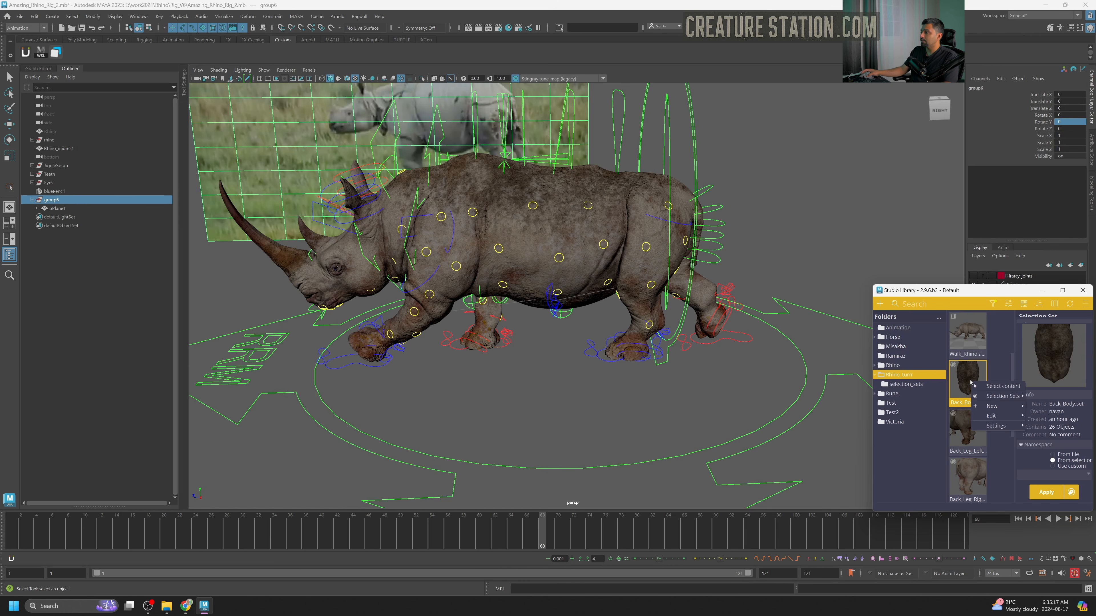
pyautogui.click(776, 302)
pyautogui.click(767, 321)
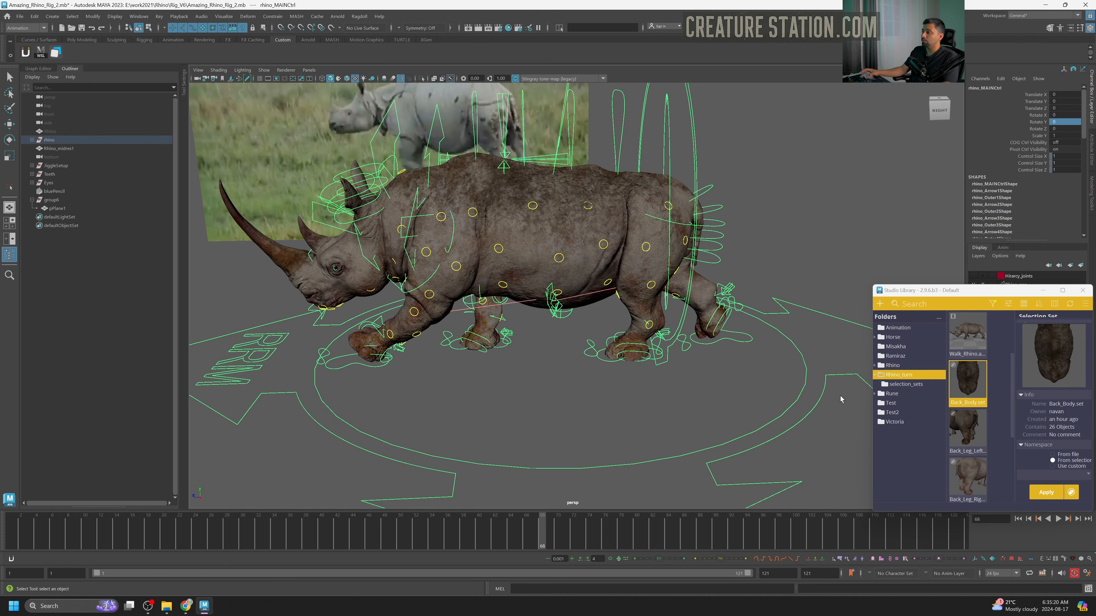
pyautogui.doubleClick(973, 377)
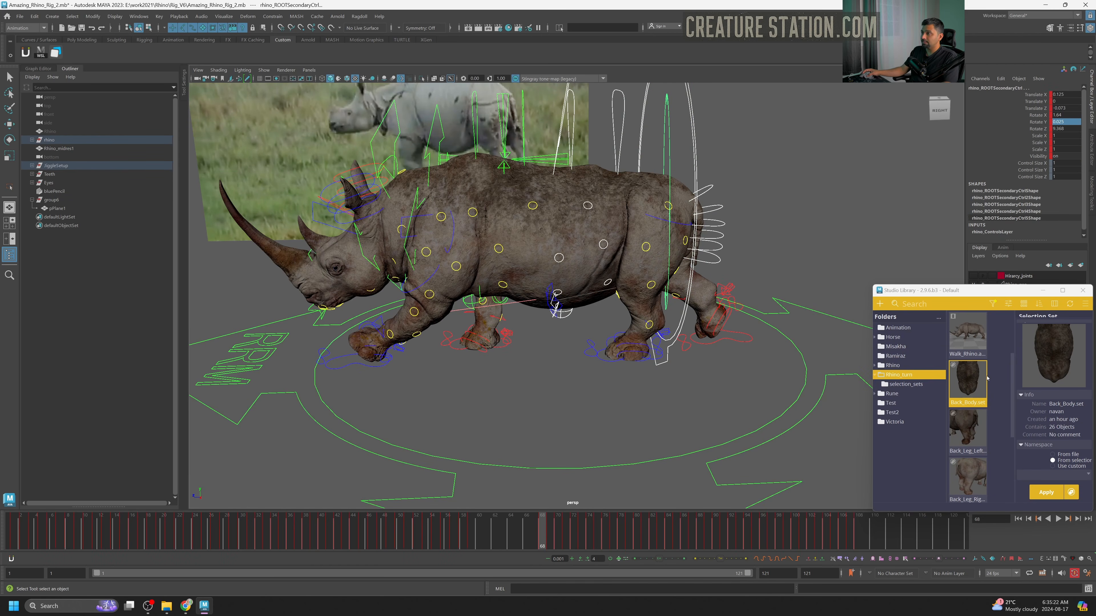
# Add the controls stored in the Back_Leg_Left and Back_Leg_Right sets to the current body selection.
pyautogui.rightClick(970, 426)
pyautogui.click(984, 429)
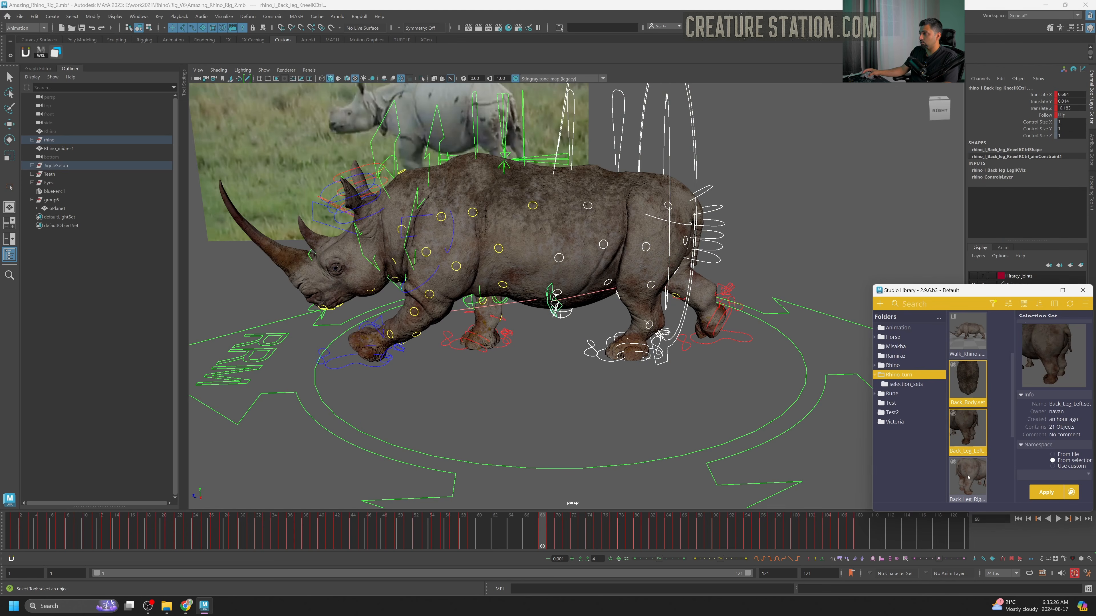
pyautogui.rightClick(984, 478)
pyautogui.click(989, 482)
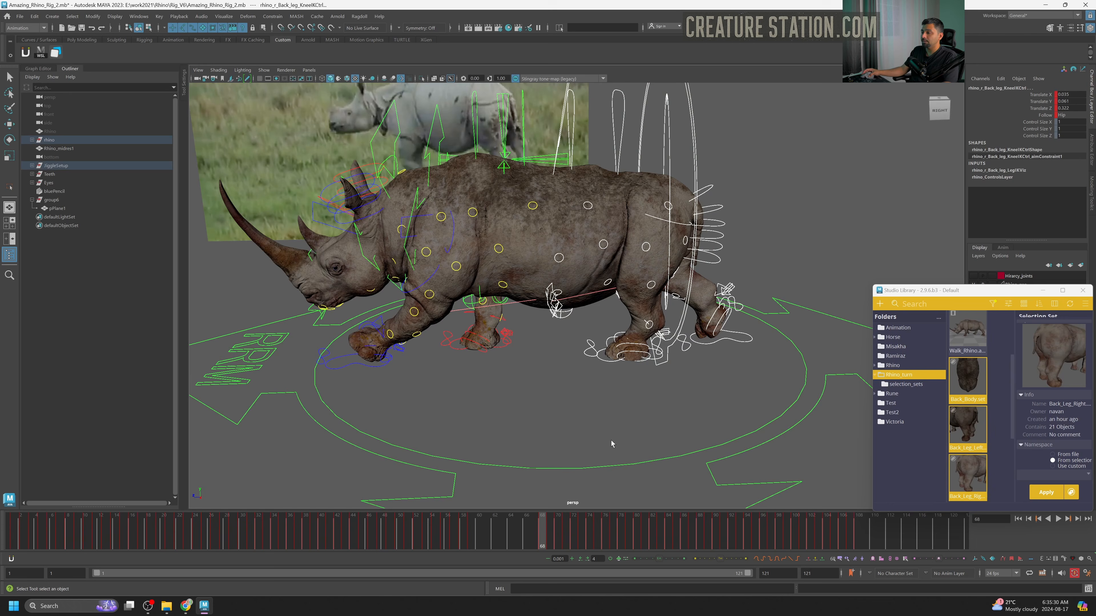
# Play and scrub the walk from frame 68 onward, comparing the back legs' foot contacts with the reference video.
pyautogui.hotkey('alt', 'v')
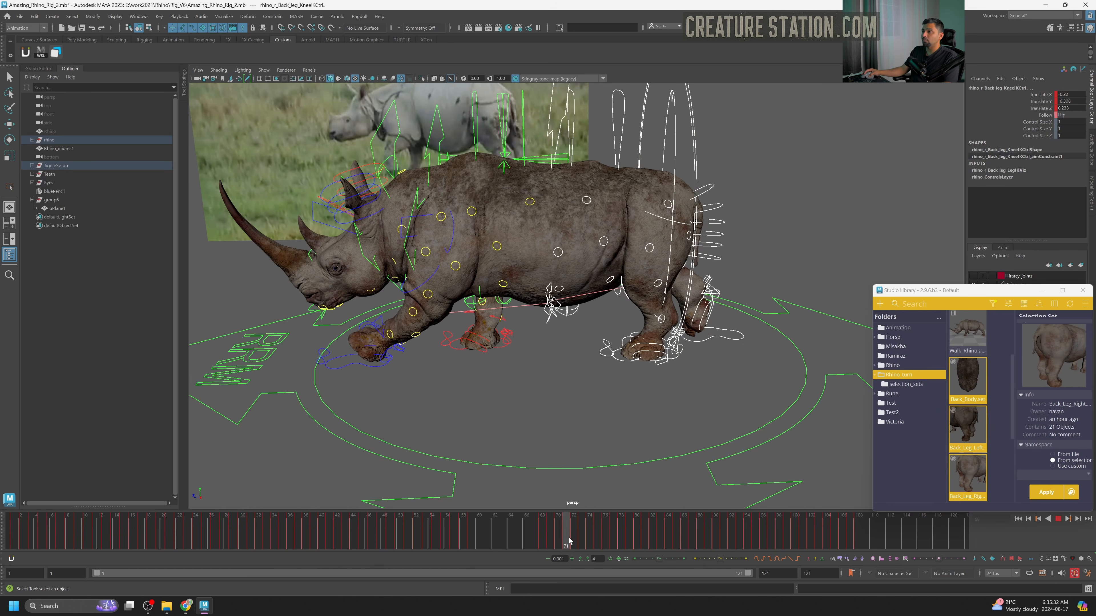
pyautogui.moveTo(543, 544); pyautogui.dragTo(543, 545)
pyautogui.keyDown('alt'); pyautogui.moveTo(568, 271); pyautogui.dragTo(595, 364, button='middle'); pyautogui.keyUp('alt')
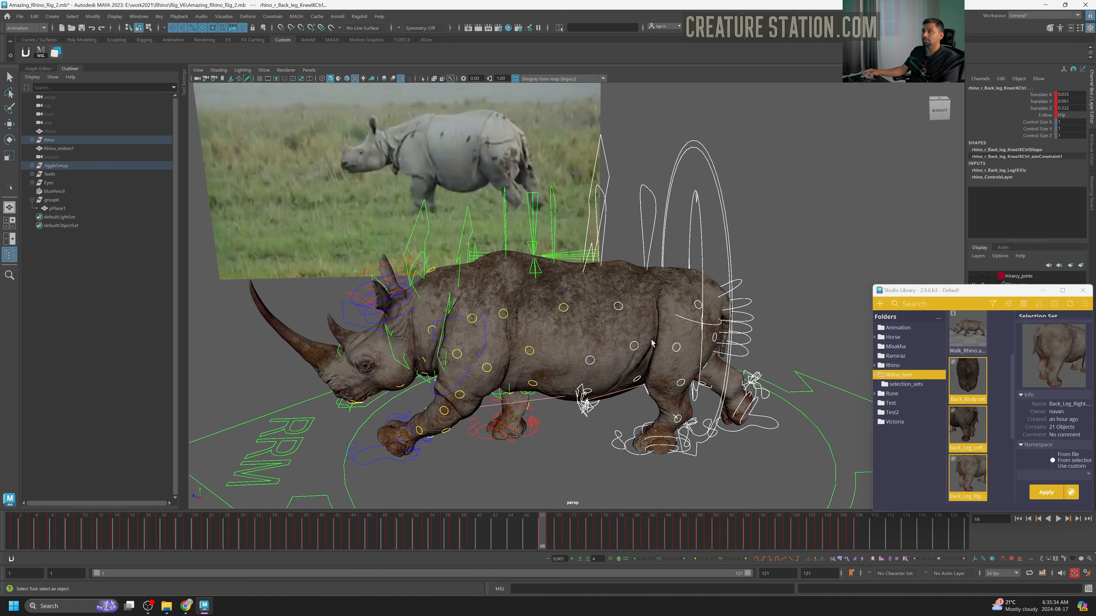
pyautogui.keyDown('alt'); pyautogui.moveTo(594, 364); pyautogui.dragTo(487, 388, button='right'); pyautogui.keyUp('alt')
pyautogui.hotkey('alt', 'v')
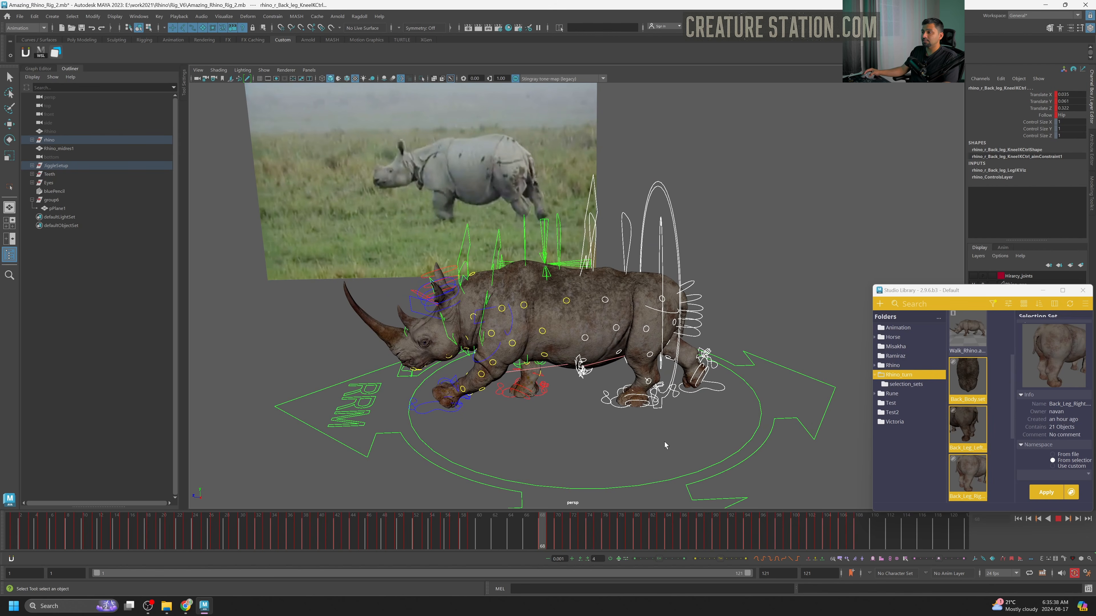
pyautogui.hotkey('alt', 'v')
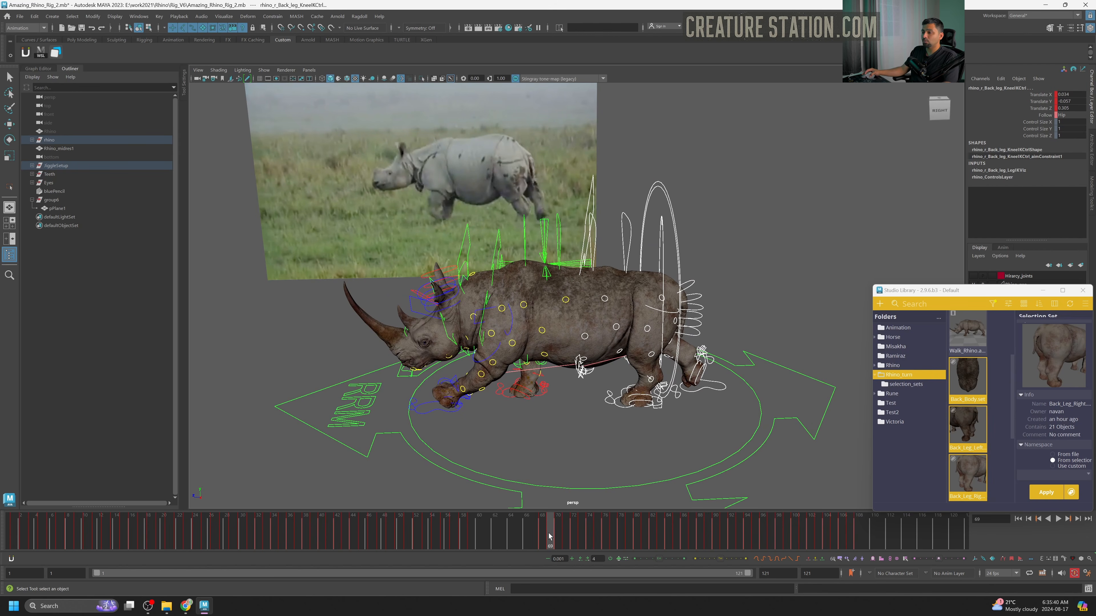
pyautogui.moveTo(546, 536); pyautogui.dragTo(580, 536)
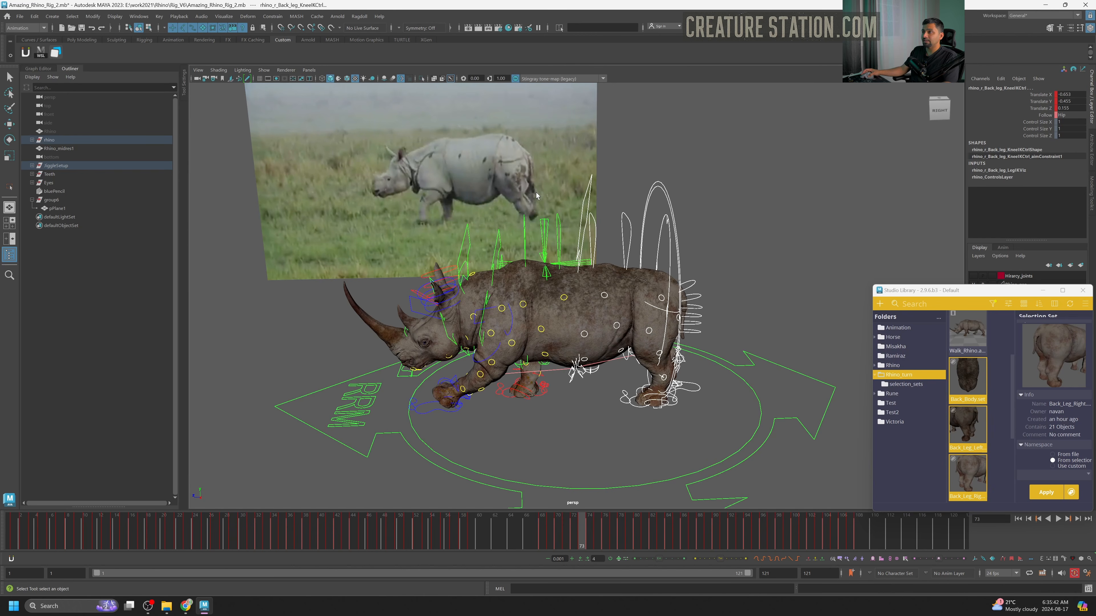
pyautogui.hotkey('alt', 'v')
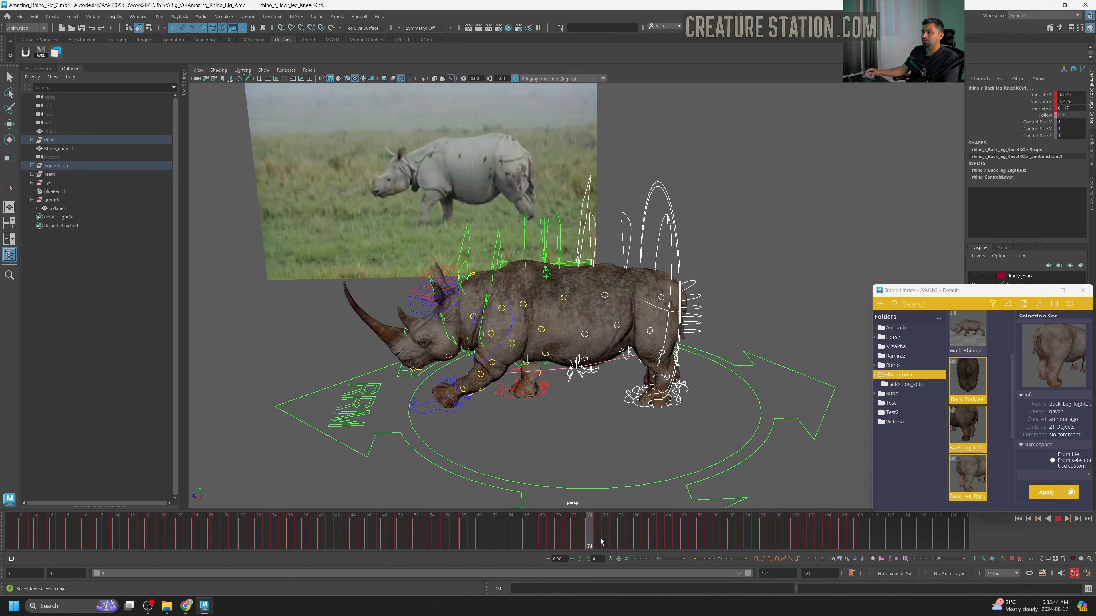
pyautogui.moveTo(671, 537); pyautogui.dragTo(722, 546)
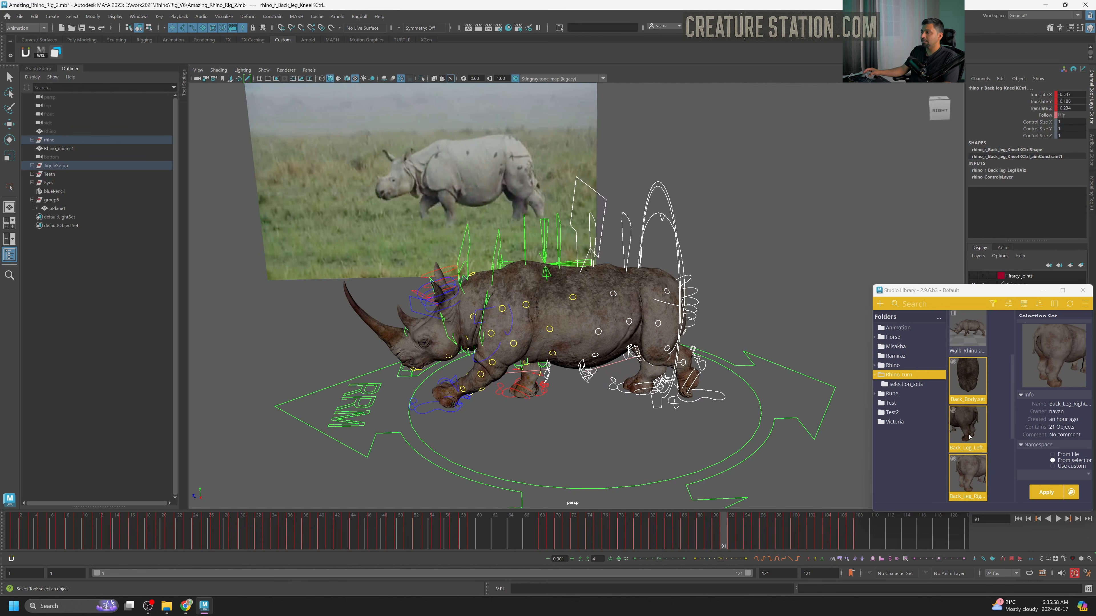
pyautogui.moveTo(564, 537); pyautogui.dragTo(808, 535)
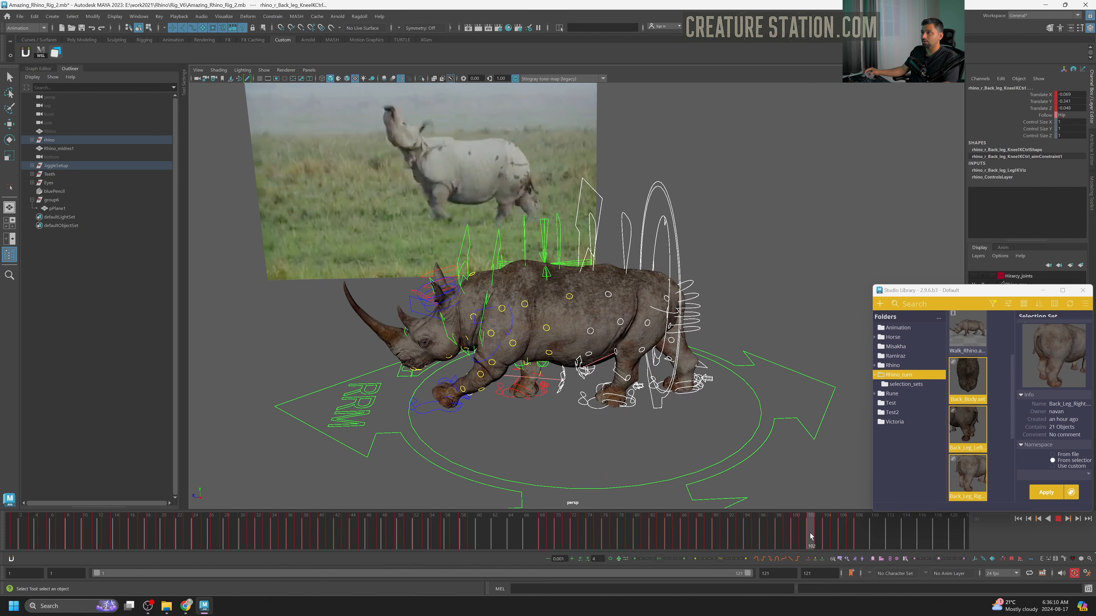
pyautogui.moveTo(810, 537); pyautogui.dragTo(690, 545)
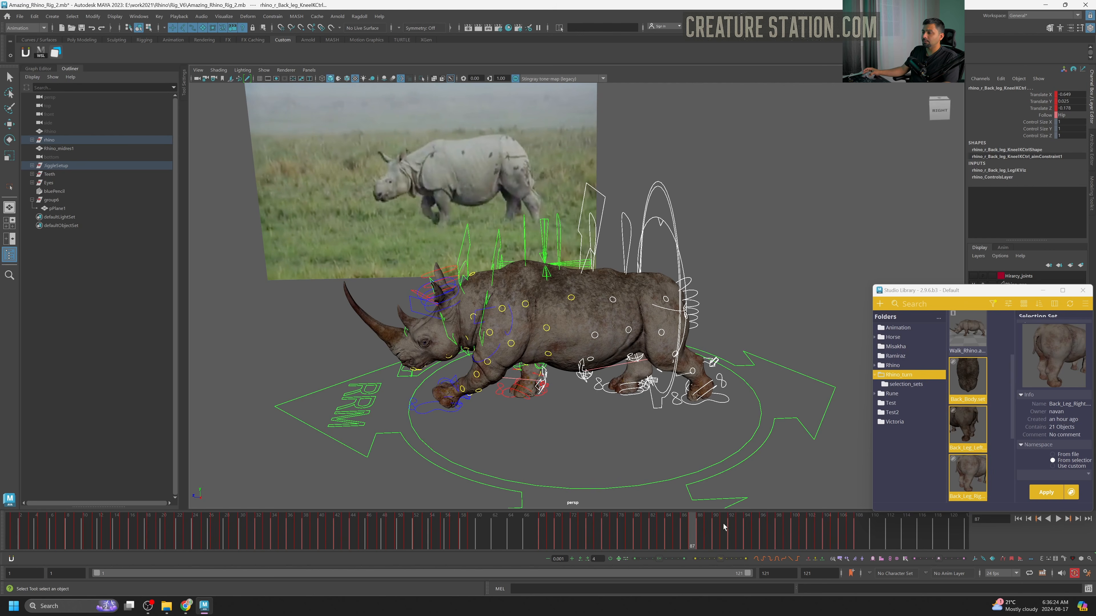
# Open the Graph Editor and frame the back controls' walk cycle curves.
pyautogui.click(37, 68)
pyautogui.keyDown('alt'); pyautogui.moveTo(295, 280); pyautogui.dragTo(306, 281, button='middle'); pyautogui.keyUp('alt')
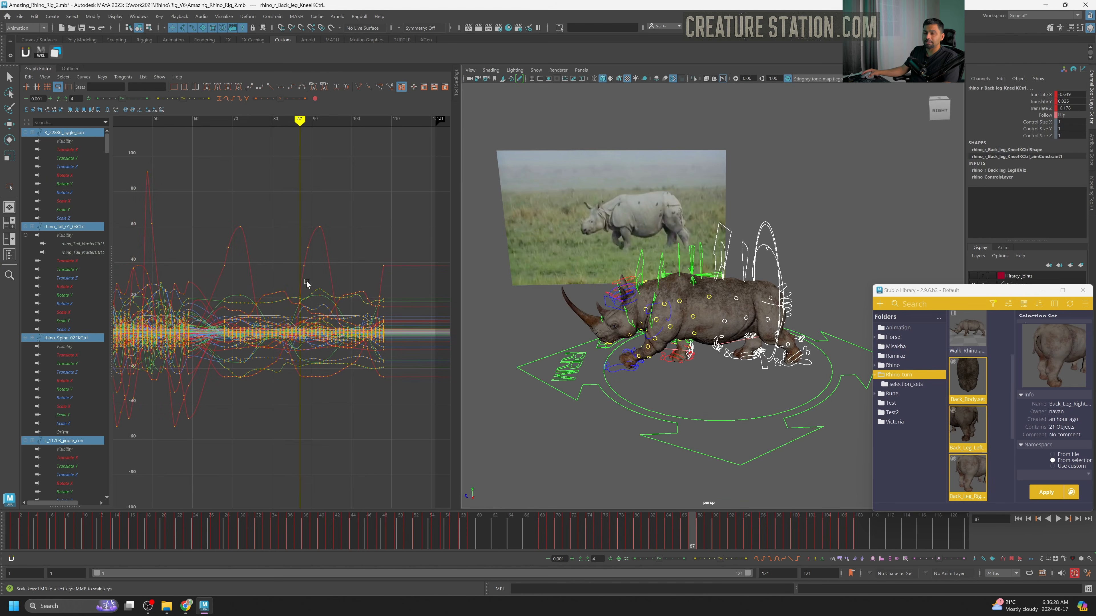
pyautogui.keyDown('alt'); pyautogui.moveTo(306, 281); pyautogui.dragTo(298, 262, button='right'); pyautogui.keyUp('alt')
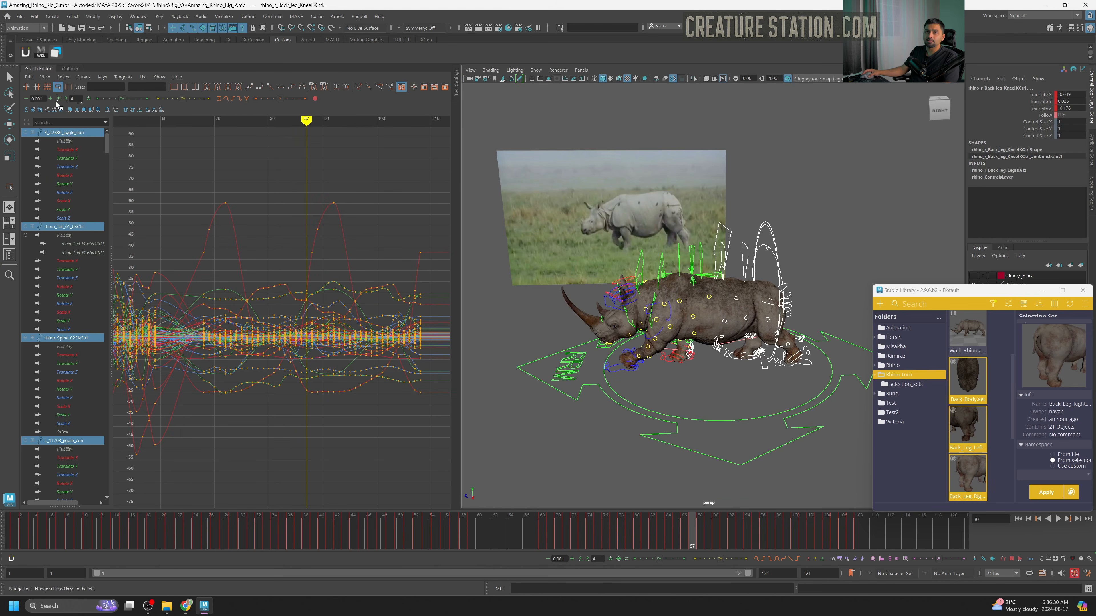
# Place retime markers at the start, the middle around frame 87, and the end of the walk cycle.
pyautogui.click(69, 87)
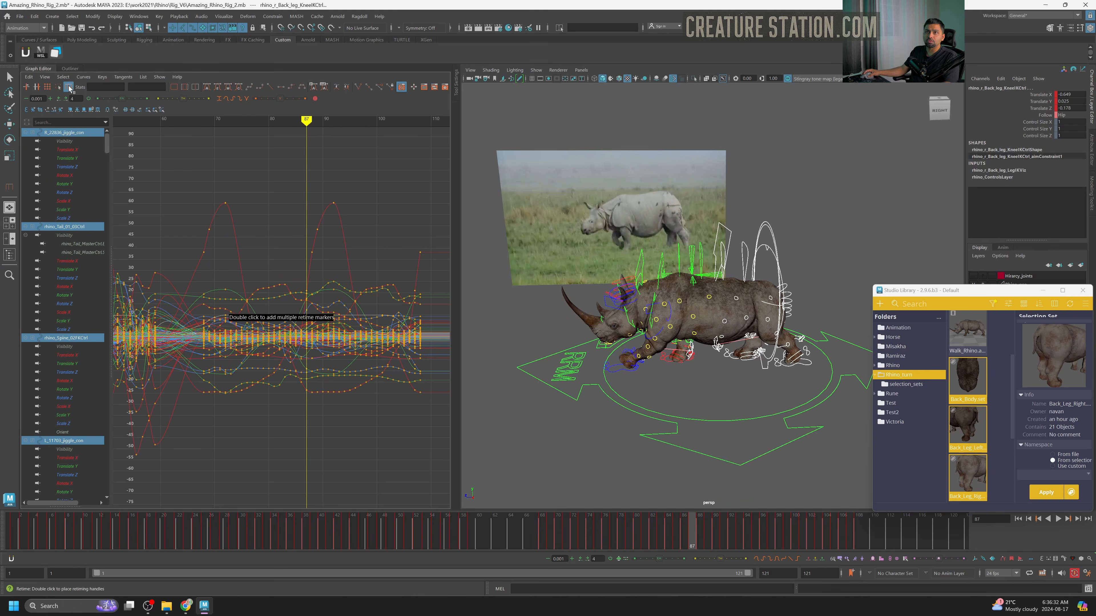
pyautogui.doubleClick(203, 234)
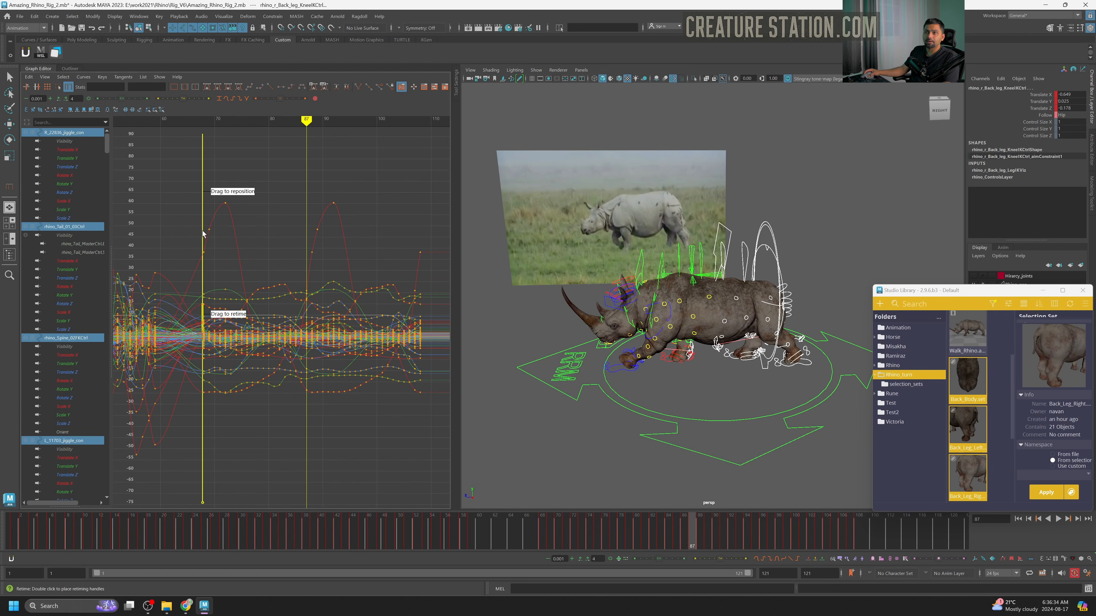
pyautogui.doubleClick(307, 220)
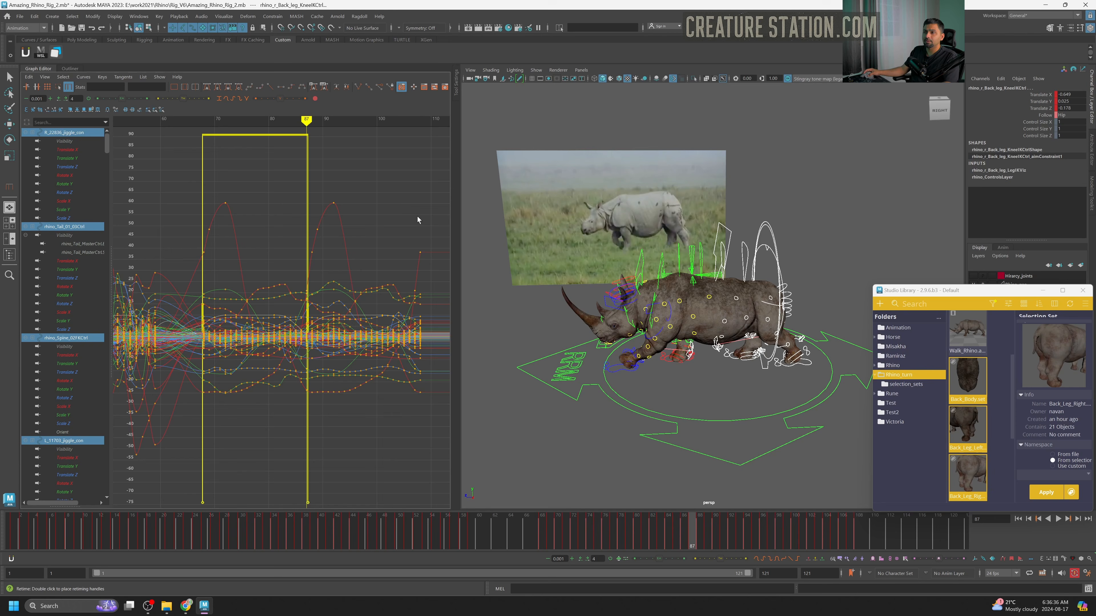
pyautogui.doubleClick(423, 229)
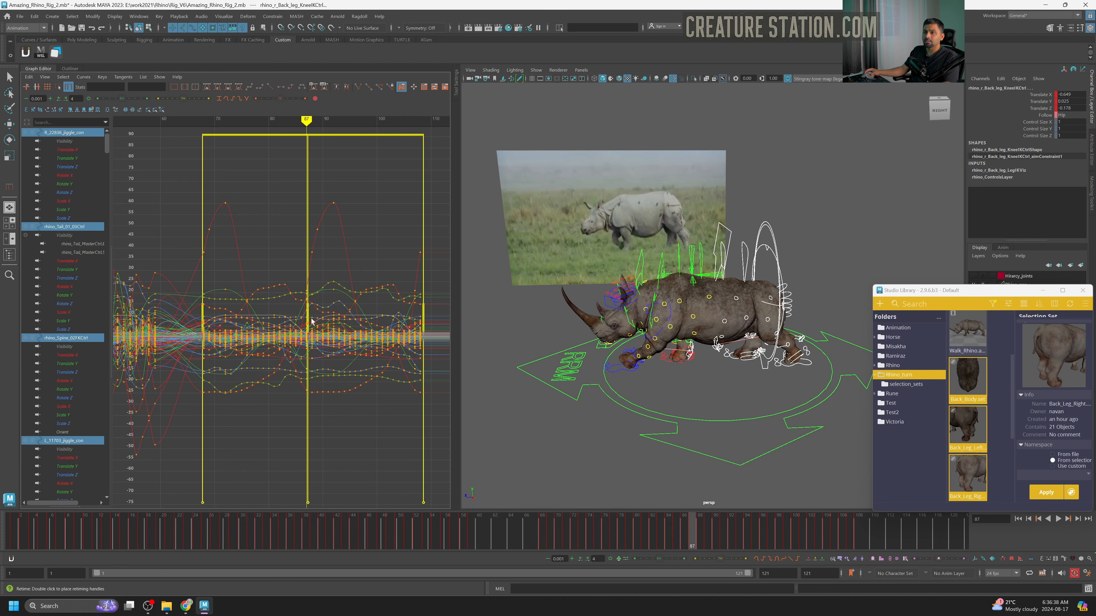
# Try retiming the walk's middle marker to about frame 91, checking the foot contacts against the reference.
pyautogui.moveTo(308, 317); pyautogui.dragTo(319, 318)
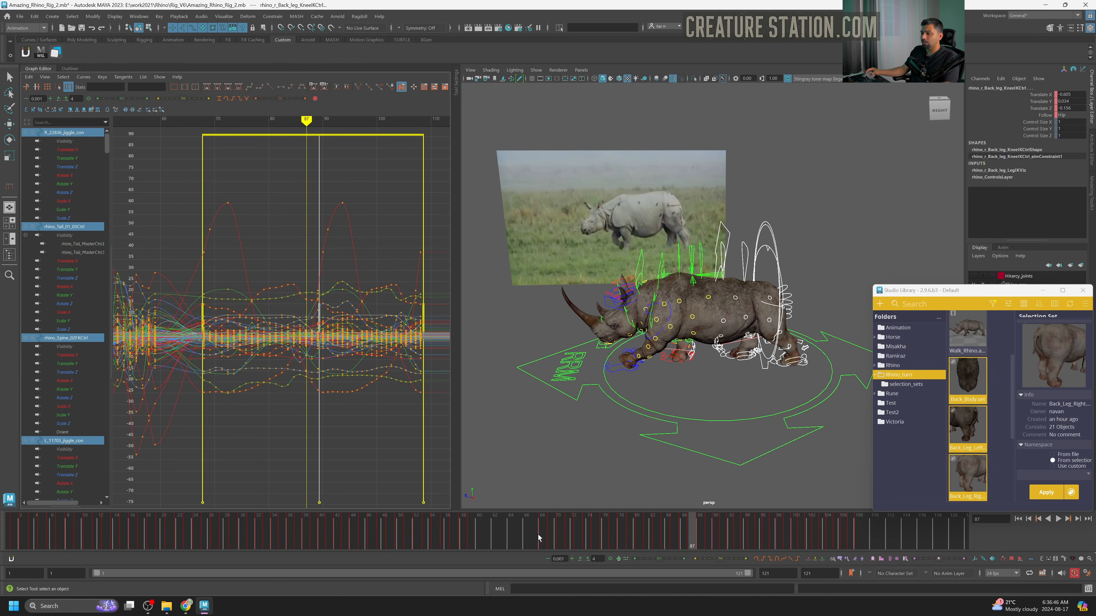
pyautogui.moveTo(537, 534); pyautogui.dragTo(738, 523)
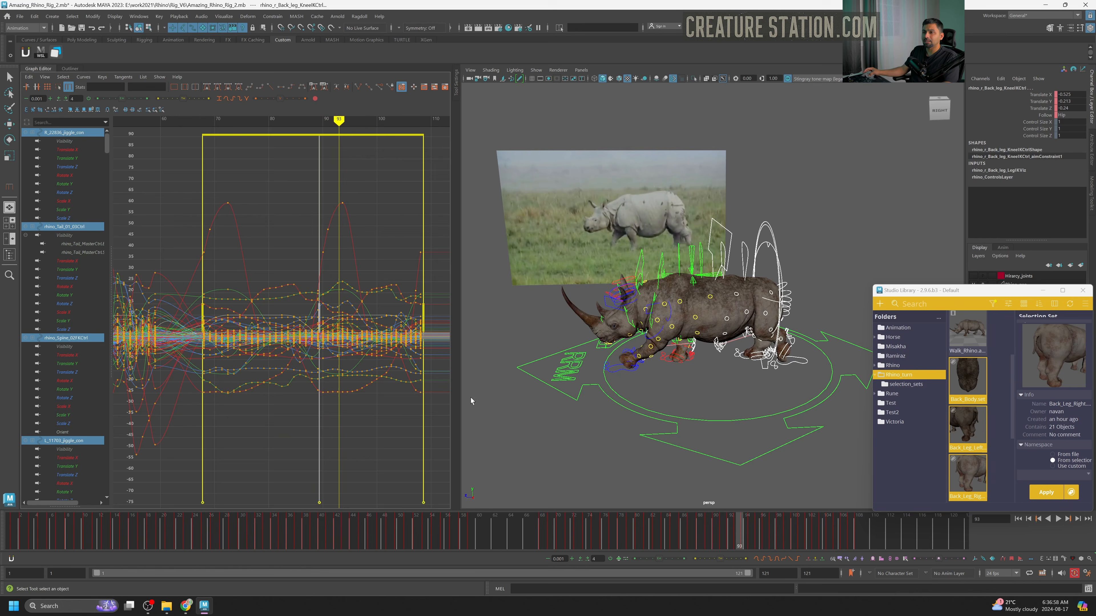
pyautogui.moveTo(325, 316); pyautogui.dragTo(331, 320)
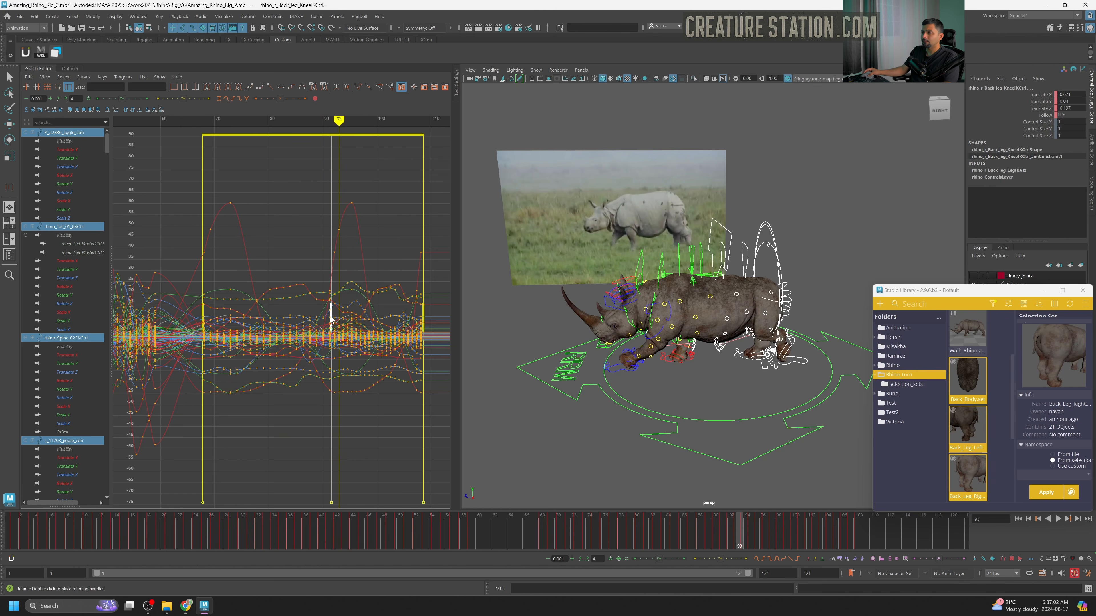
pyautogui.moveTo(729, 532)
pyautogui.mouseDown()
pyautogui.moveTo(521, 545)
pyautogui.moveTo(672, 530)
pyautogui.mouseUp()
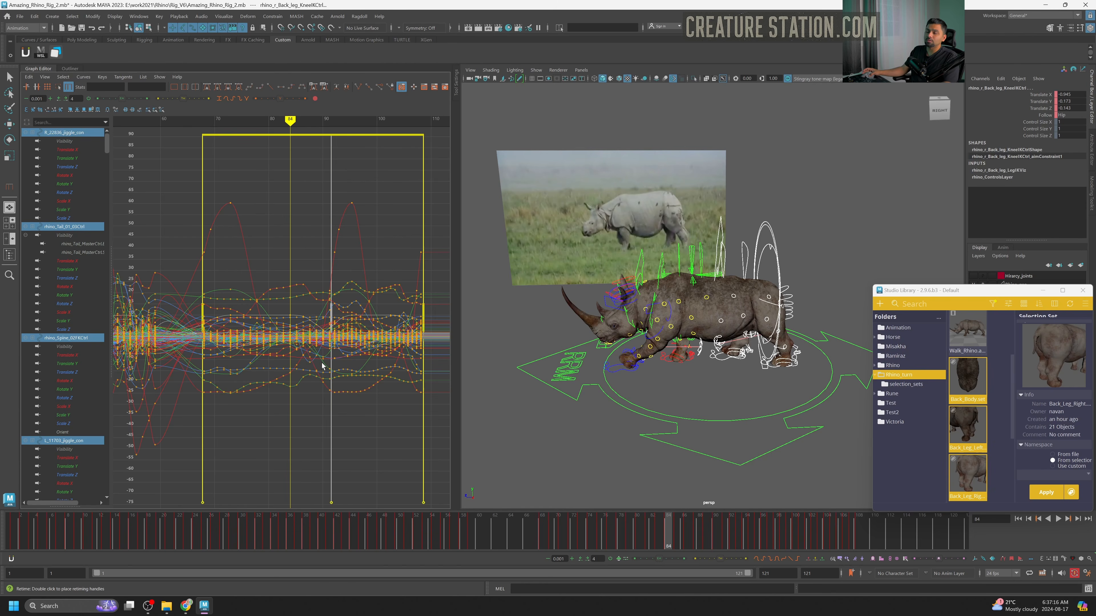
# Undo the walk cycle's retiming and leave the Retime tool.
pyautogui.moveTo(322, 366); pyautogui.dragTo(339, 347)
pyautogui.hotkey('ctrl', 'z')
pyautogui.hotkey('ctrl', 'z')
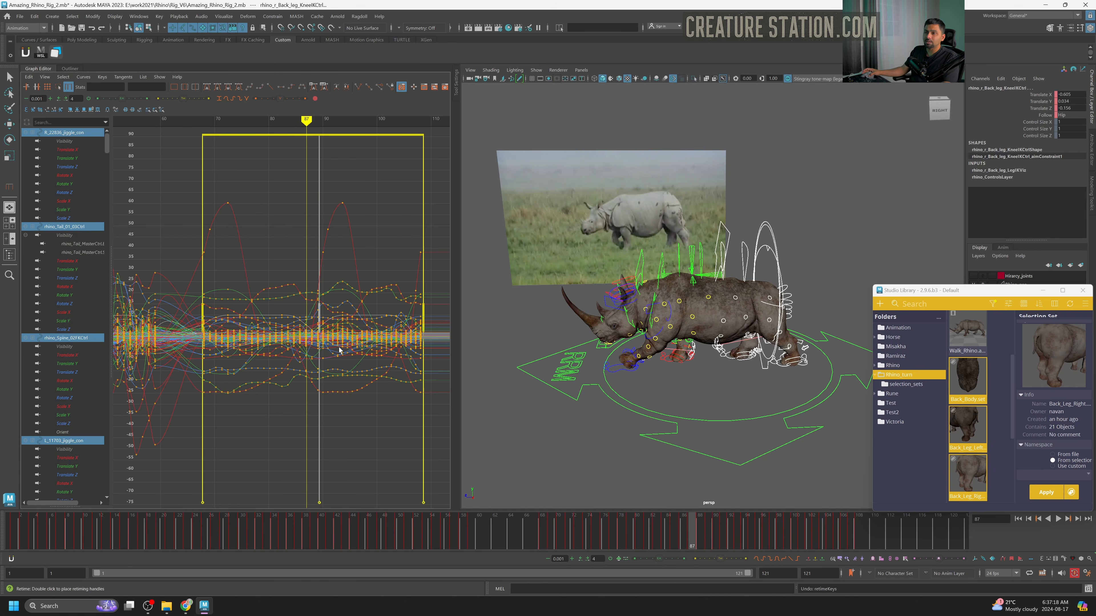
pyautogui.hotkey('ctrl', 'z')
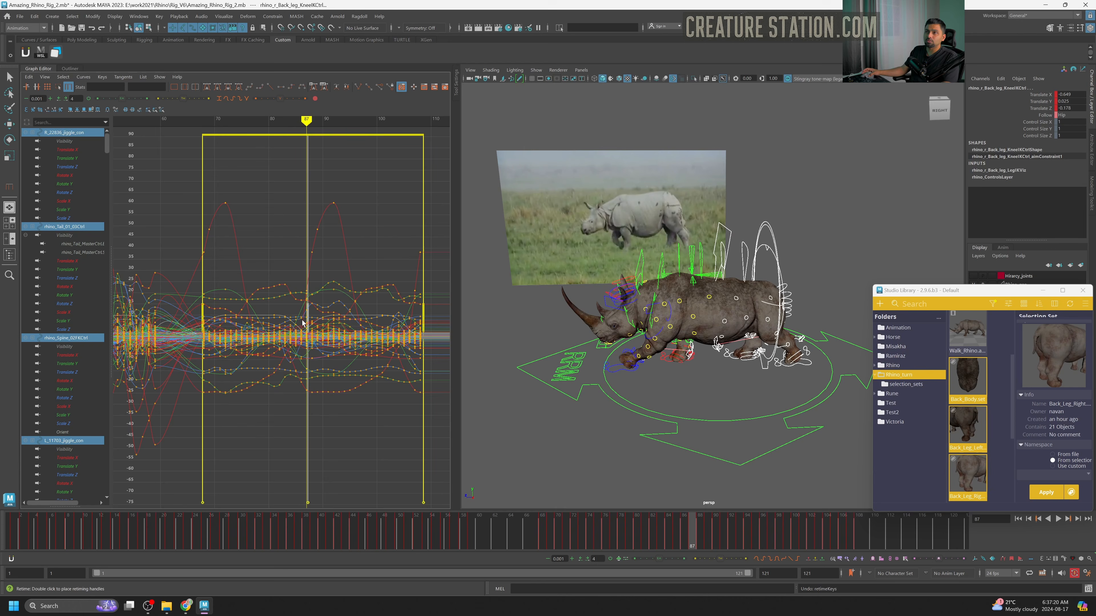
pyautogui.hotkey('ctrl', 'z')
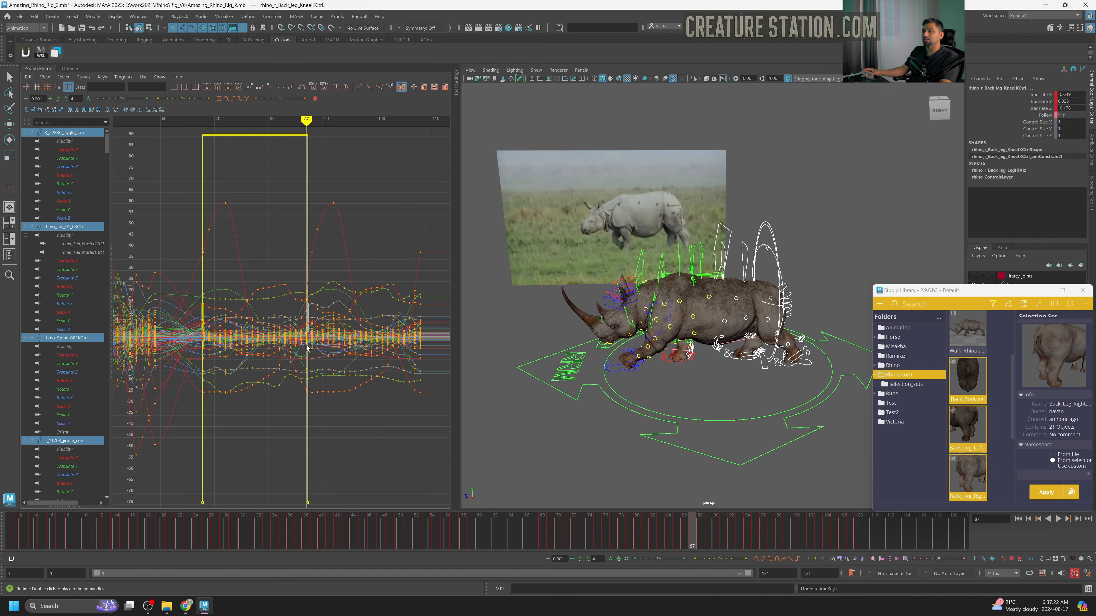
pyautogui.press('w')
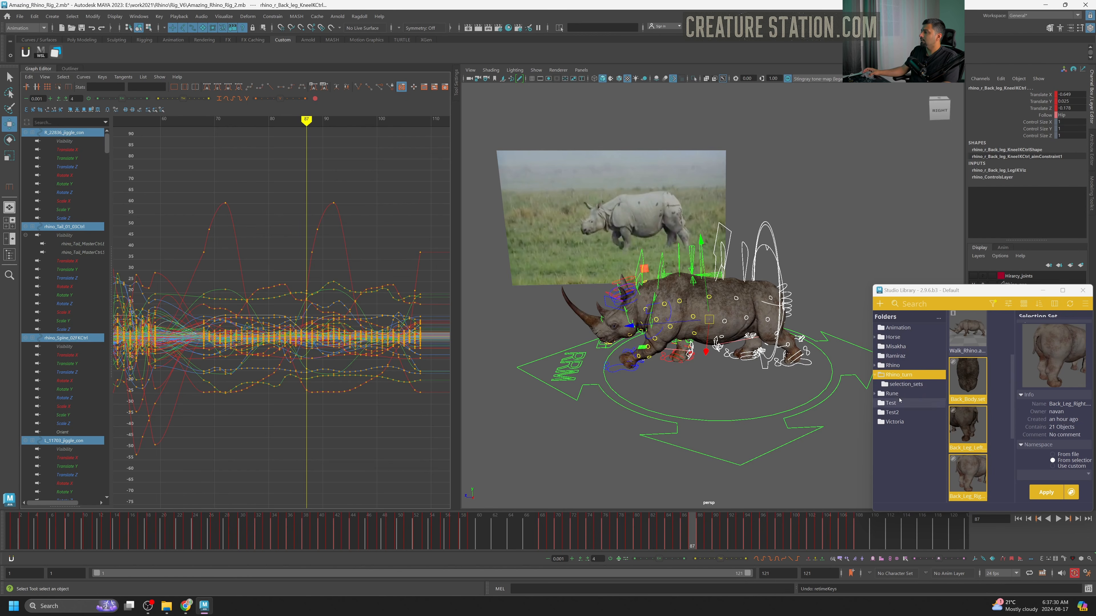
# Select only the controls stored in the Back_Leg_Left selection set.
pyautogui.scroll(-3, 974, 452)
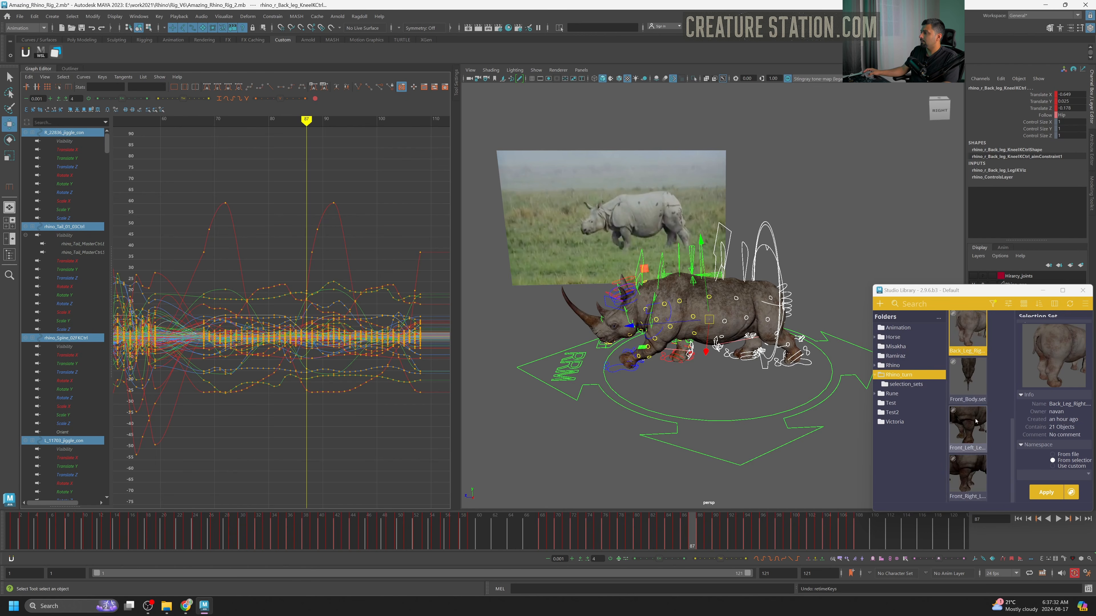
pyautogui.scroll(3, 975, 421)
pyautogui.click(970, 385)
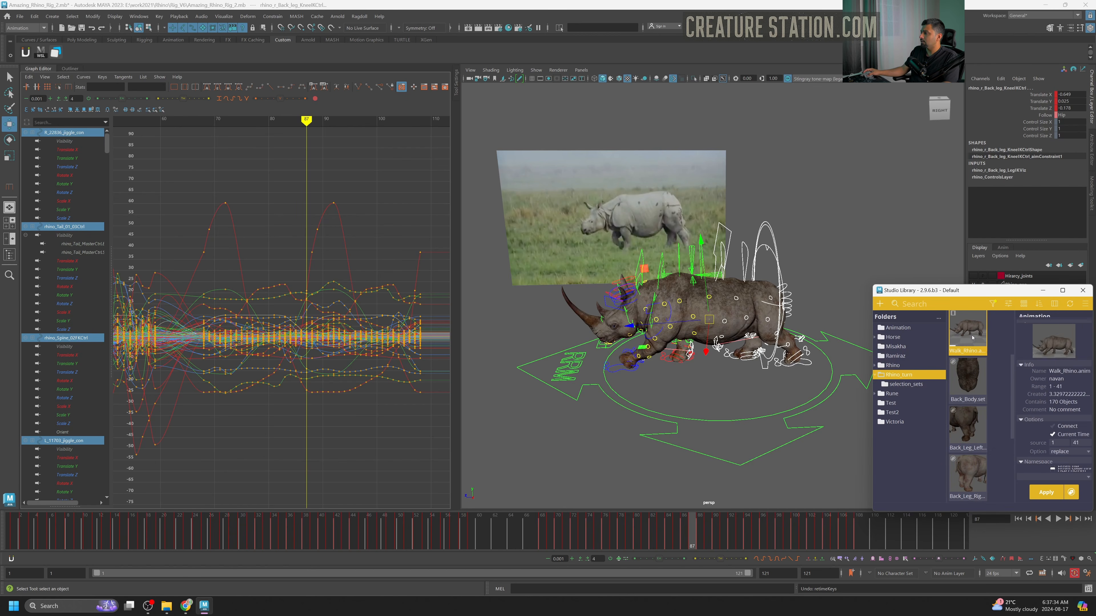
pyautogui.click(970, 428)
pyautogui.rightClick(971, 428)
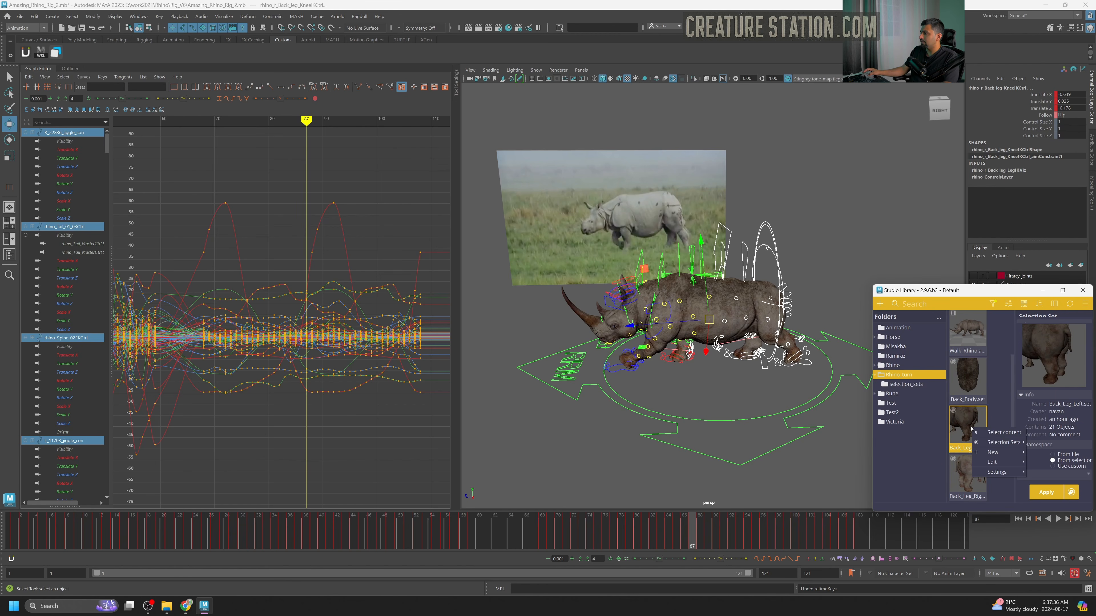
pyautogui.click(985, 432)
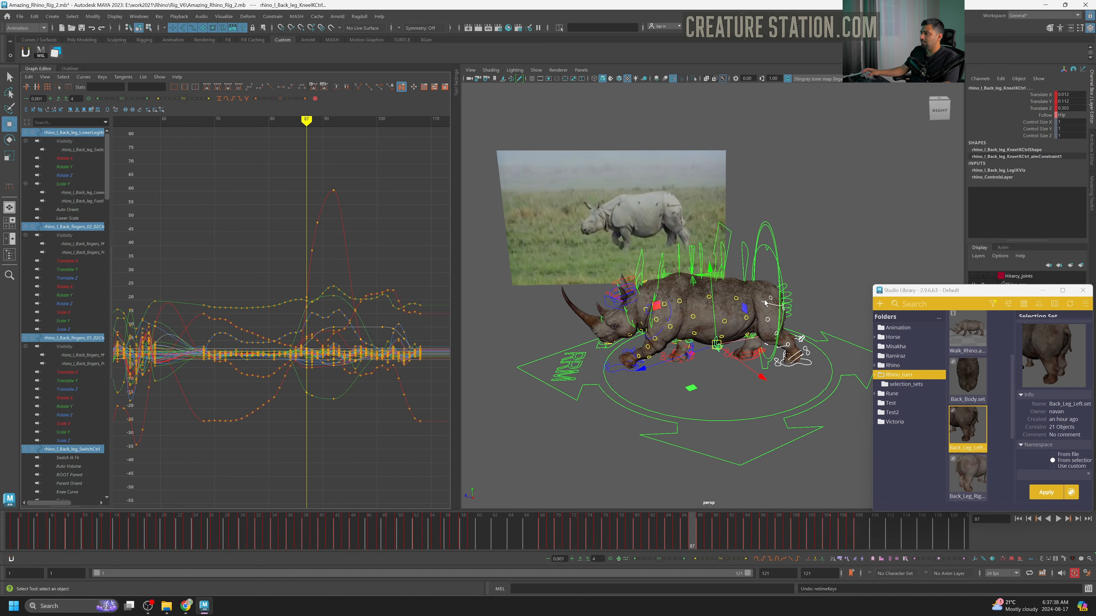
# Try moving a few keys on one left back leg curve near frame 87, and undo the change.
pyautogui.keyDown('alt'); pyautogui.moveTo(273, 356); pyautogui.dragTo(326, 374, button='right'); pyautogui.keyUp('alt')
pyautogui.scroll(5, 349, 362)
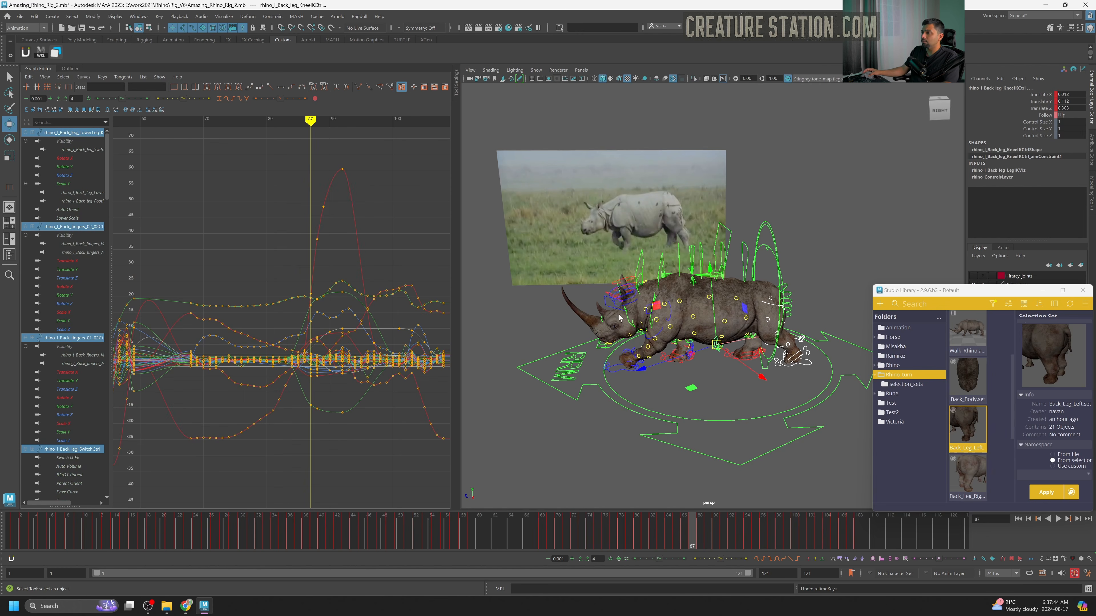
pyautogui.click(734, 389)
pyautogui.hotkey('ctrl', 'z')
pyautogui.keyDown('alt'); pyautogui.moveTo(399, 380); pyautogui.dragTo(350, 362, button='middle'); pyautogui.keyUp('alt')
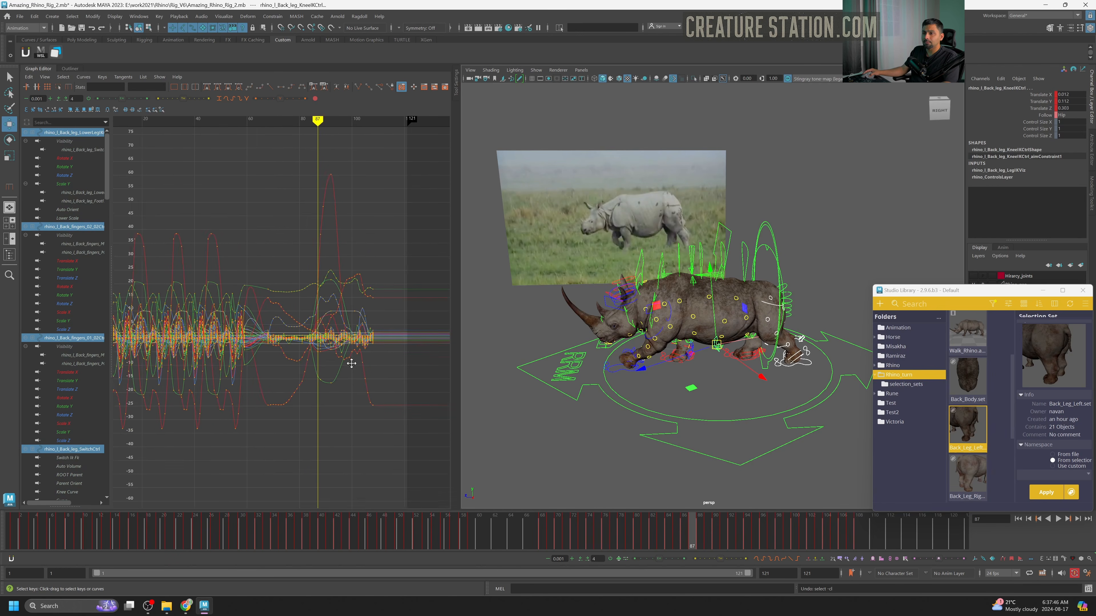
pyautogui.keyDown('alt'); pyautogui.keyDown('shift'); pyautogui.moveTo(350, 362); pyautogui.dragTo(367, 393, button='right'); pyautogui.keyUp('shift'); pyautogui.keyUp('alt')
pyautogui.moveTo(346, 369); pyautogui.dragTo(347, 369)
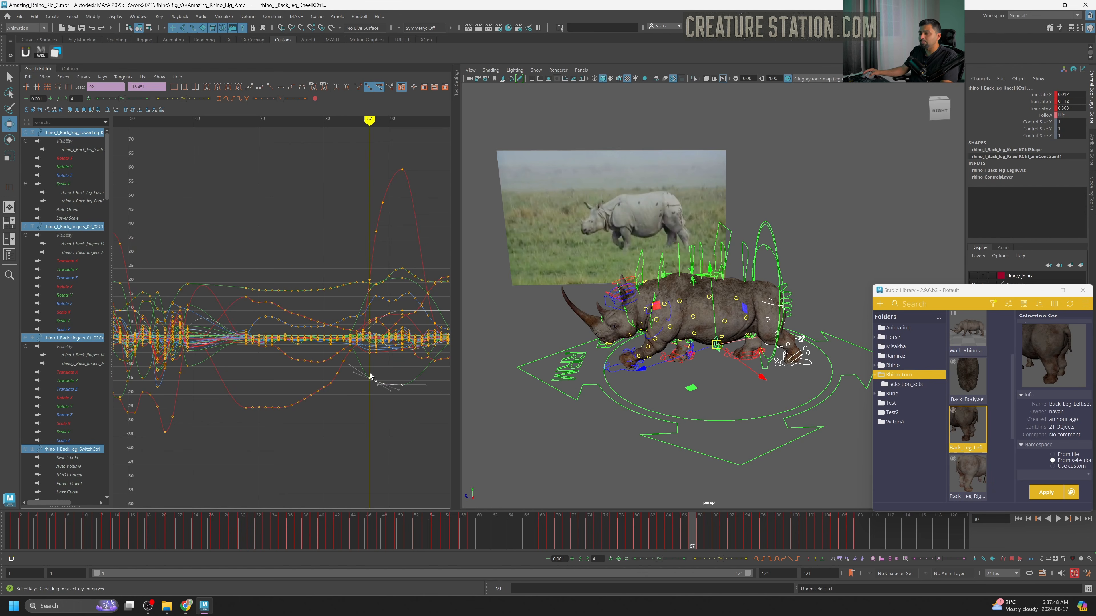
pyautogui.keyDown('shift'); pyautogui.moveTo(368, 373); pyautogui.dragTo(383, 342, button='middle'); pyautogui.keyUp('shift')
pyautogui.hotkey('ctrl', 'z')
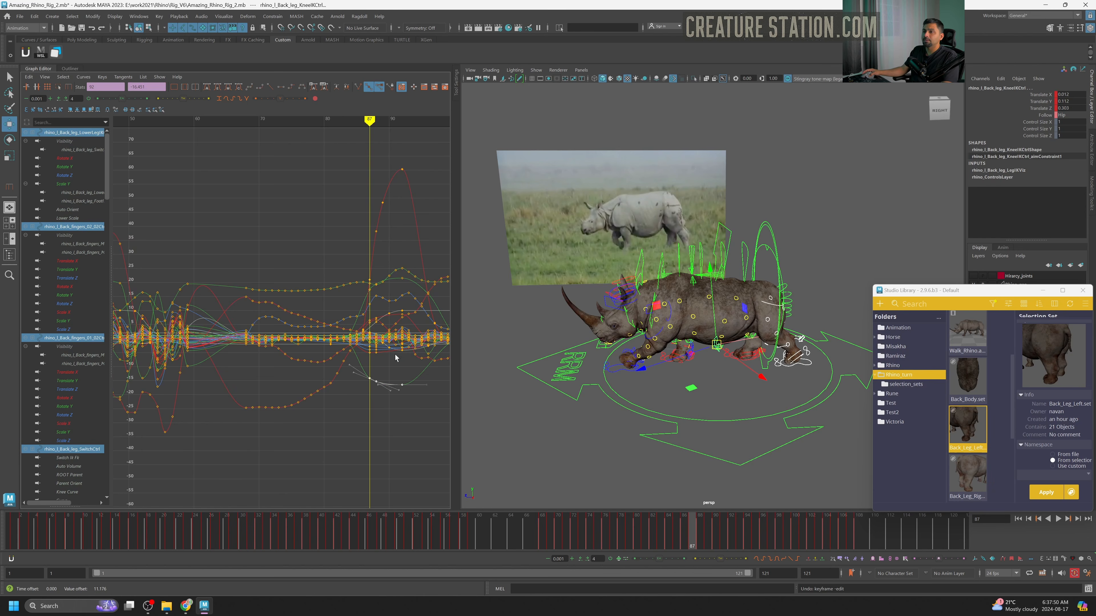
# Select the left back leg's walk keys and place Retime markers at about frames 68, 87 and 108.
pyautogui.keyDown('alt'); pyautogui.moveTo(395, 357); pyautogui.dragTo(384, 344, button='right'); pyautogui.keyUp('alt')
pyautogui.keyDown('alt'); pyautogui.moveTo(384, 344); pyautogui.dragTo(354, 321, button='middle'); pyautogui.keyUp('alt')
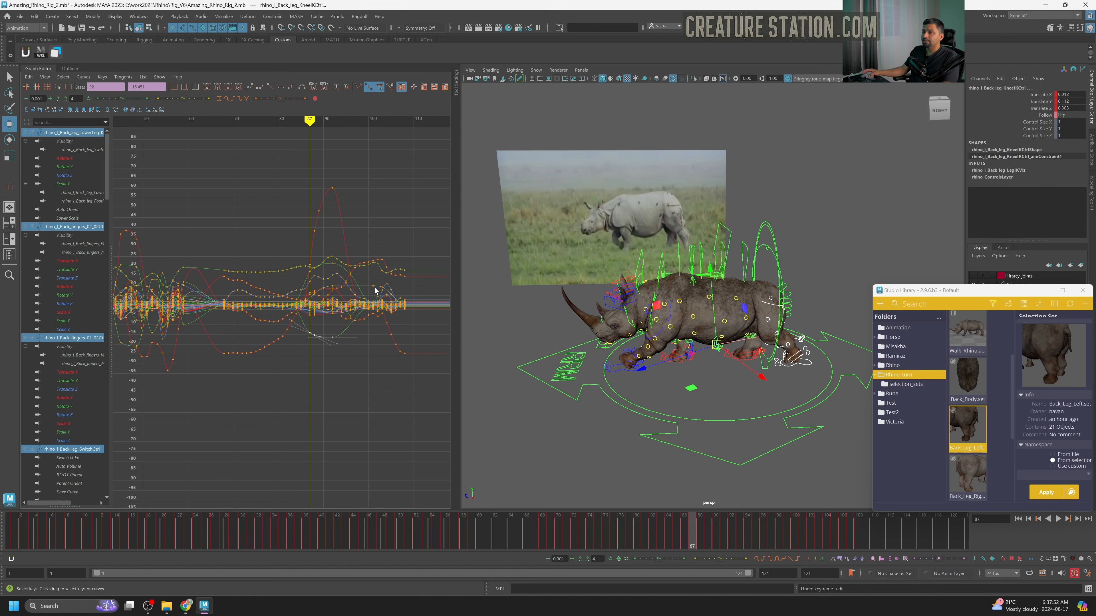
pyautogui.moveTo(410, 148); pyautogui.dragTo(216, 410)
pyautogui.keyDown('alt'); pyautogui.moveTo(343, 272); pyautogui.dragTo(339, 289, button='middle'); pyautogui.keyUp('alt')
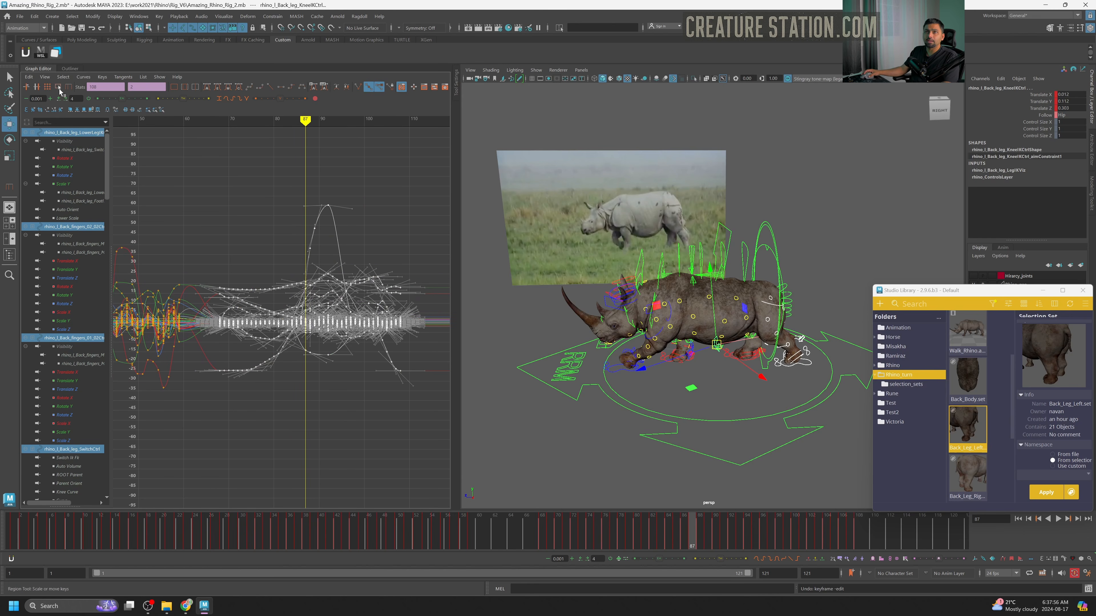
pyautogui.click(68, 88)
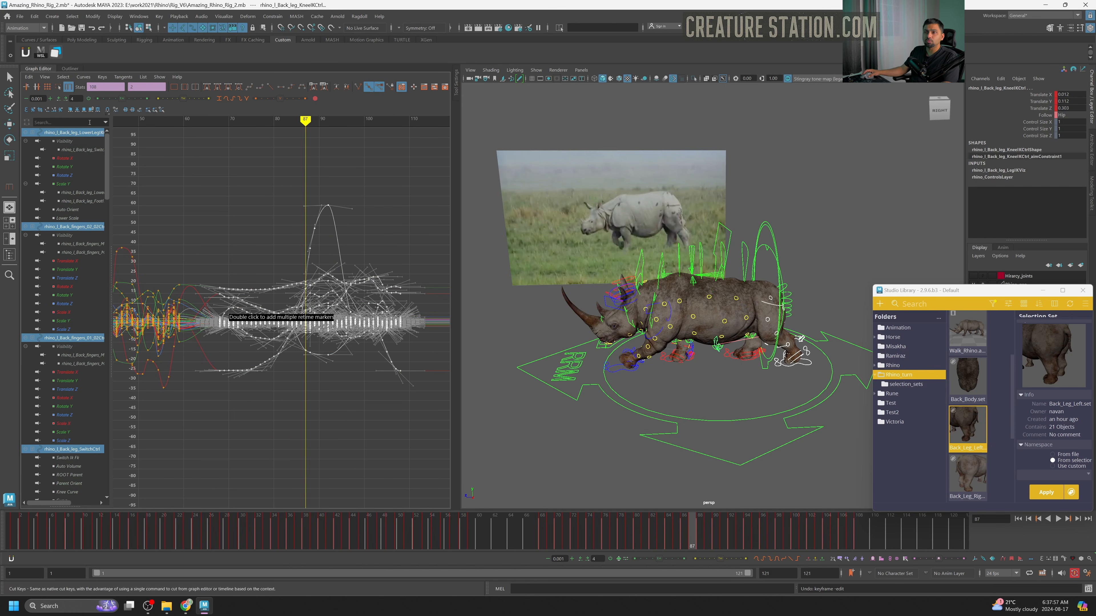
pyautogui.doubleClick(218, 248)
pyautogui.doubleClick(303, 235)
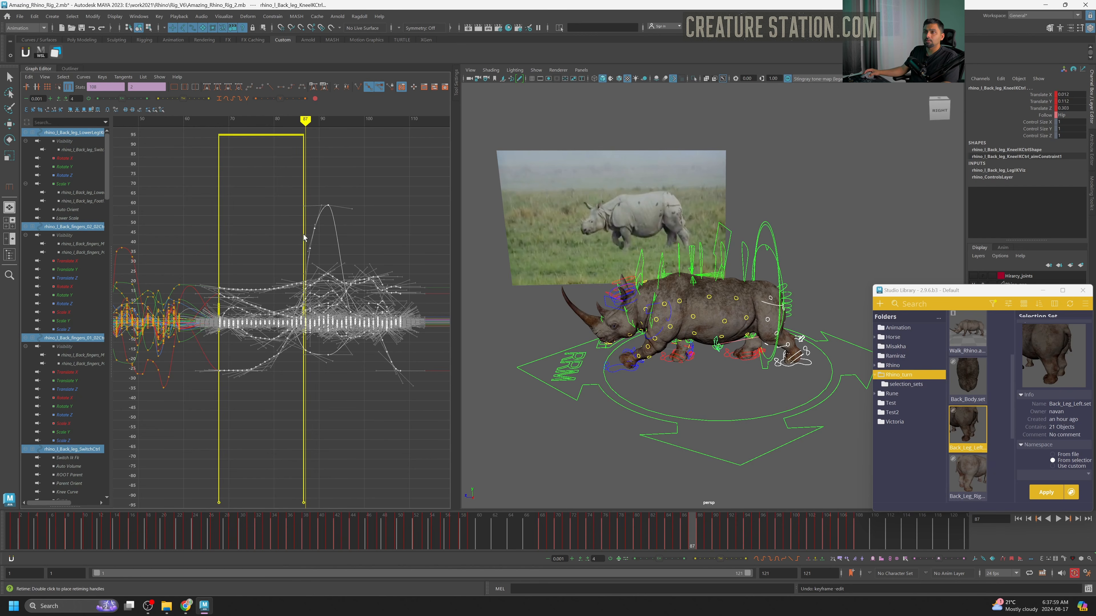
pyautogui.doubleClick(401, 240)
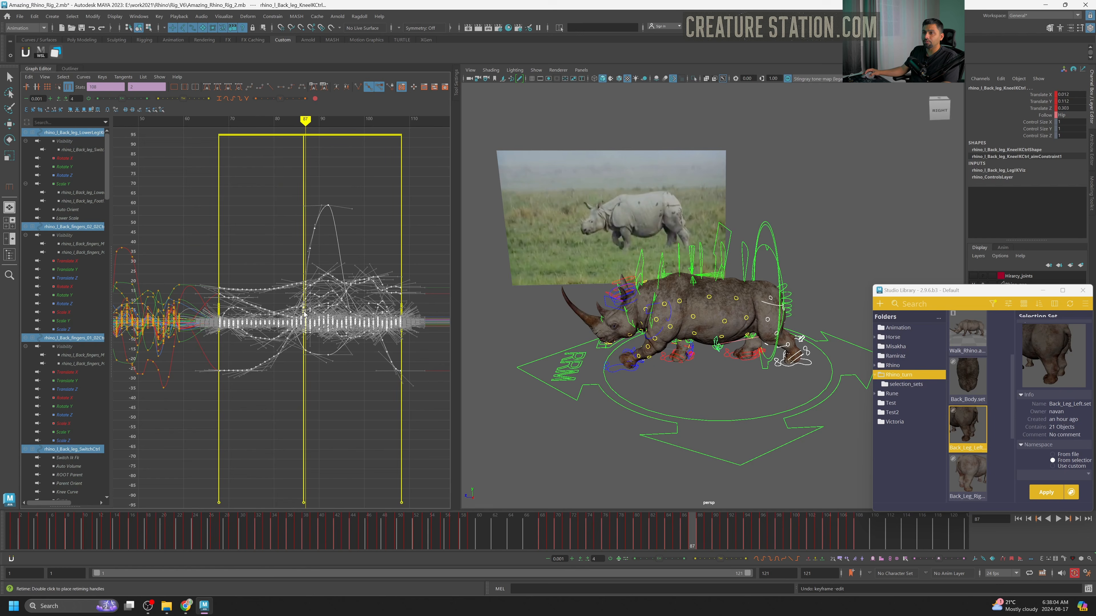
# Retime the left back leg's middle marker to about frame 92 and check the motion against the reference up to frame 108.
pyautogui.moveTo(304, 312); pyautogui.dragTo(330, 315)
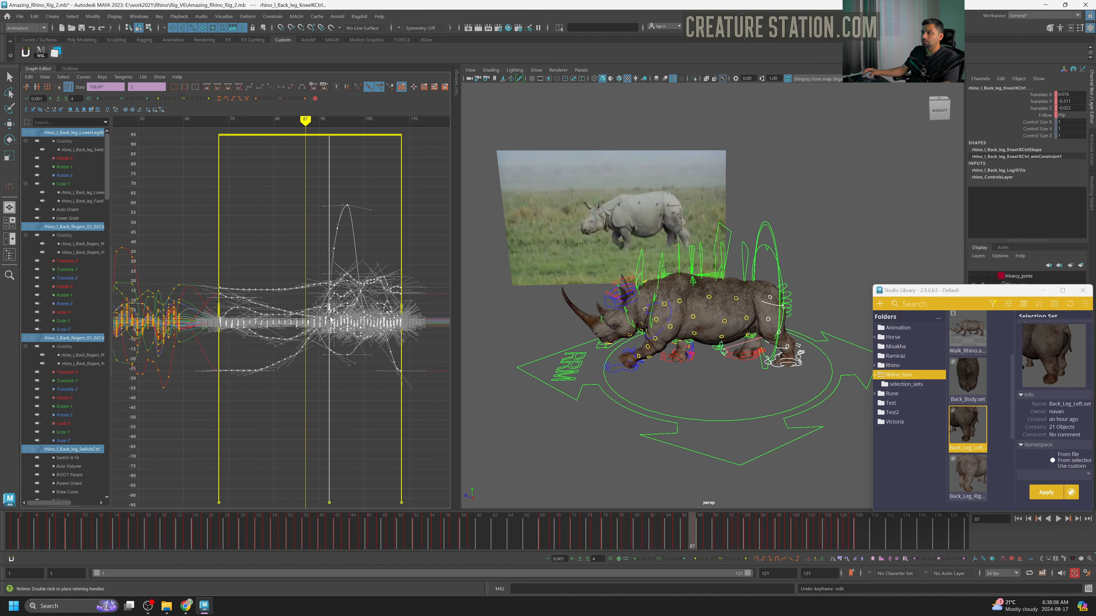
pyautogui.moveTo(673, 527); pyautogui.dragTo(861, 537)
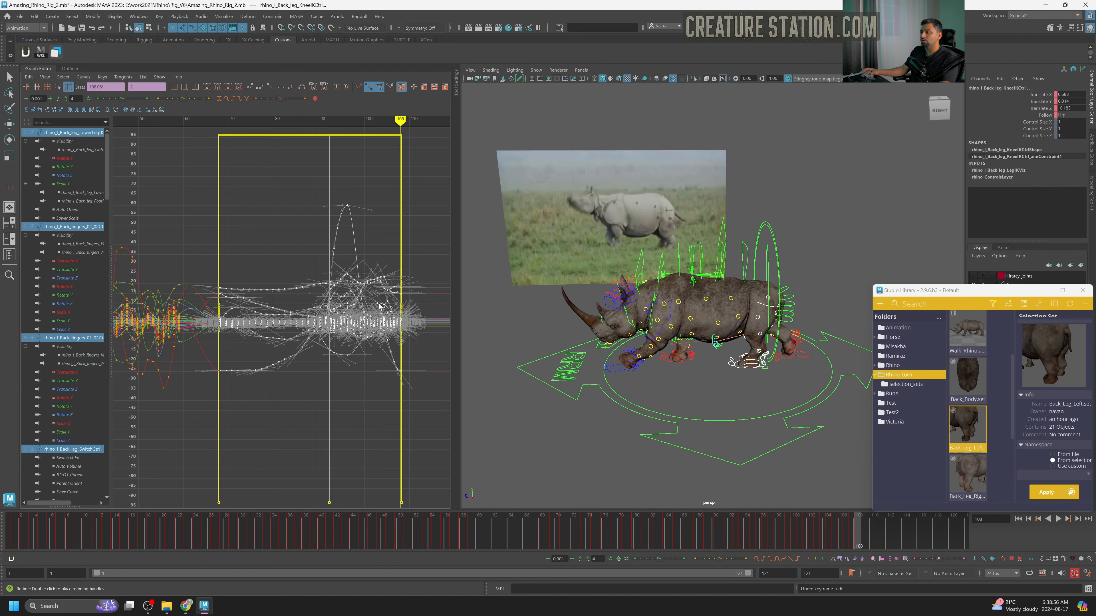
pyautogui.press('w')
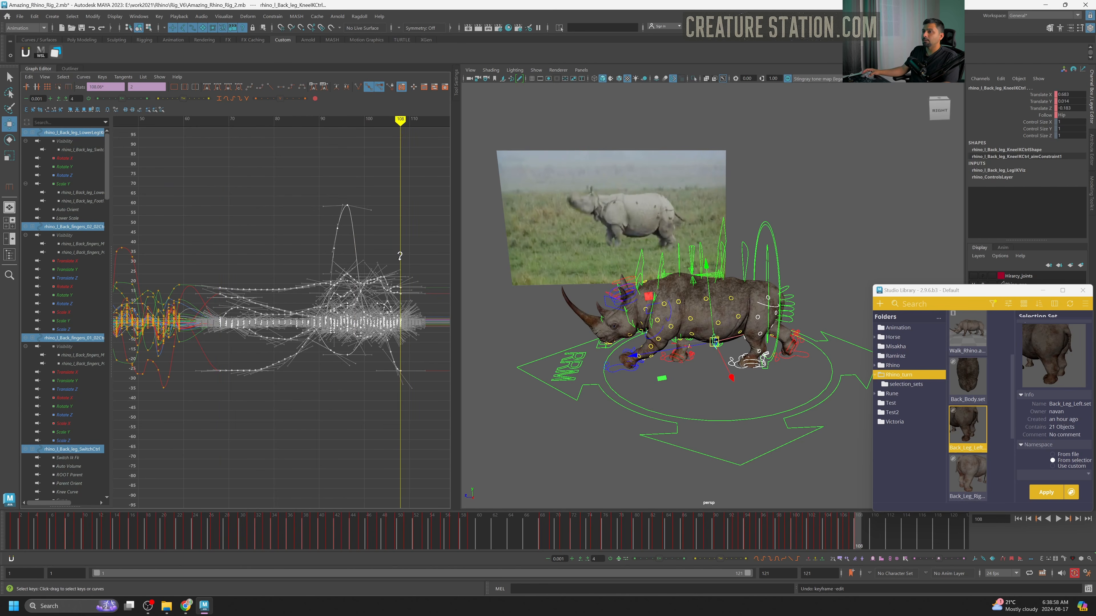
pyautogui.keyDown('alt'); pyautogui.keyDown('shift'); pyautogui.moveTo(399, 254); pyautogui.dragTo(397, 298, button='right'); pyautogui.keyUp('shift'); pyautogui.keyUp('alt')
pyautogui.keyDown('alt'); pyautogui.moveTo(397, 298); pyautogui.dragTo(376, 296, button='middle'); pyautogui.keyUp('alt')
pyautogui.keyDown('alt'); pyautogui.moveTo(377, 295); pyautogui.dragTo(362, 311, button='right'); pyautogui.keyUp('alt')
pyautogui.keyDown('alt'); pyautogui.moveTo(381, 271); pyautogui.dragTo(324, 323, button='middle'); pyautogui.keyUp('alt')
pyautogui.keyDown('alt'); pyautogui.moveTo(325, 323); pyautogui.dragTo(378, 269, button='right'); pyautogui.keyUp('alt')
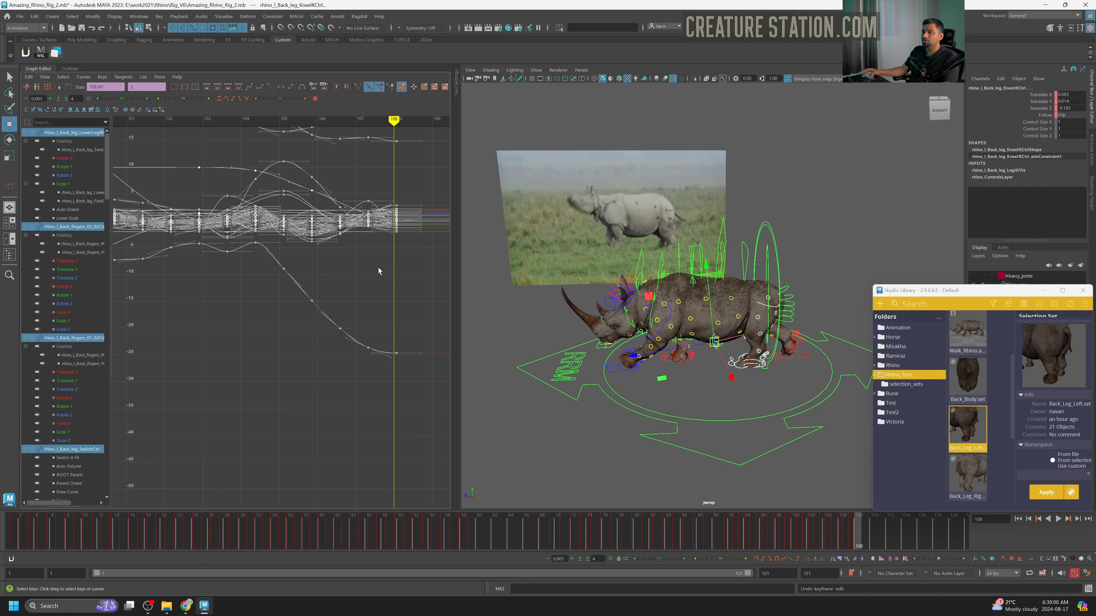
pyautogui.keyDown('alt'); pyautogui.moveTo(389, 246); pyautogui.dragTo(356, 281, button='middle'); pyautogui.keyUp('alt')
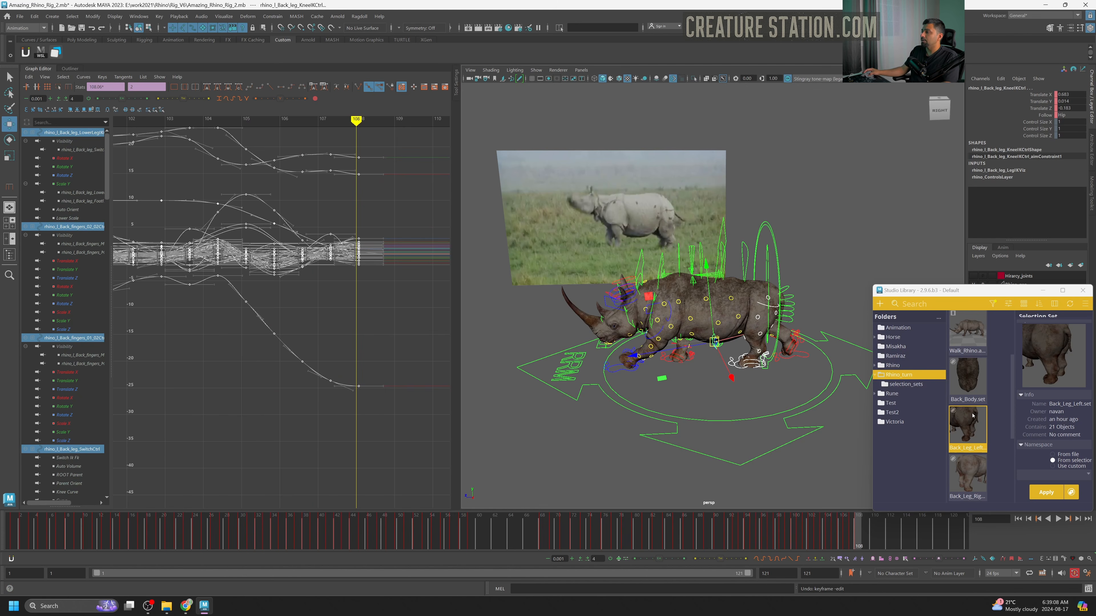
# Select the controls stored in the Back_Body, Back_Leg_Left and right back leg selection sets together.
pyautogui.click(972, 386)
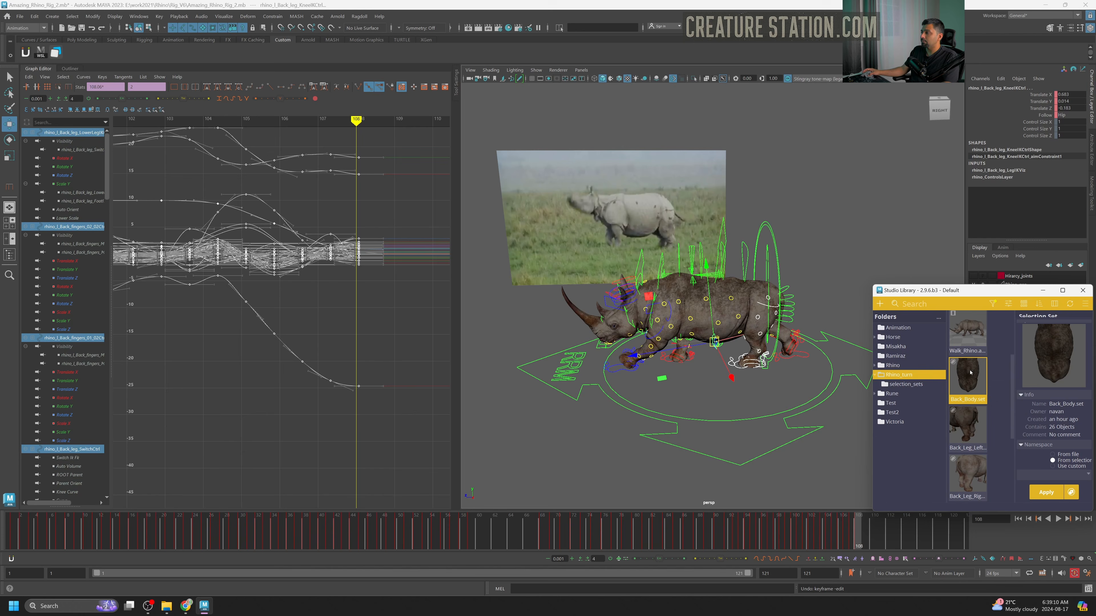
pyautogui.doubleClick(970, 373)
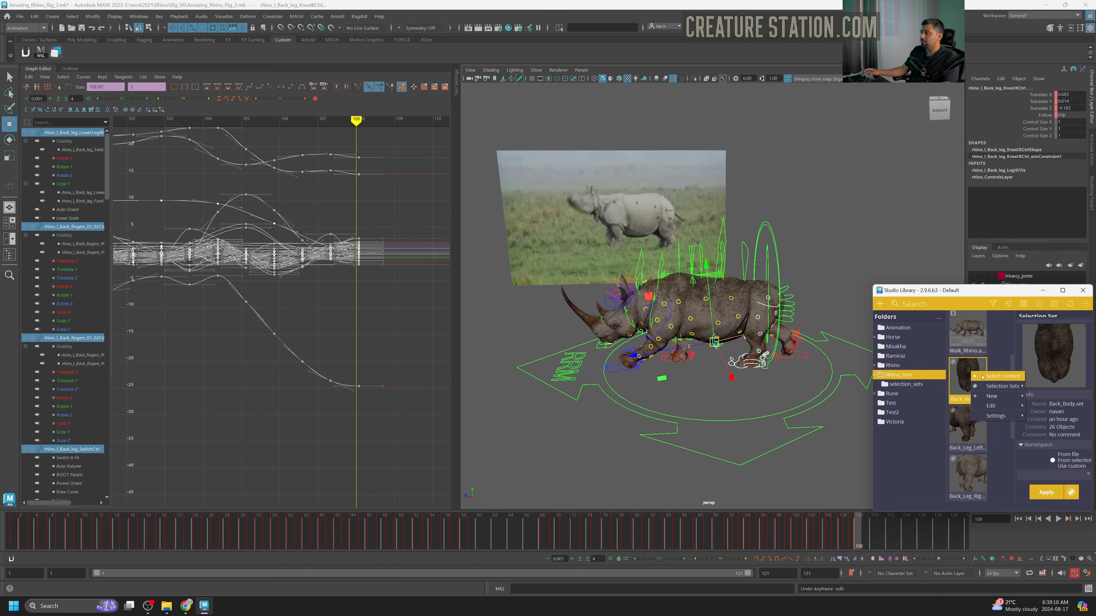
pyautogui.keyDown('ctrl'); pyautogui.click(968, 426); pyautogui.keyUp('ctrl')
pyautogui.doubleClick(968, 424)
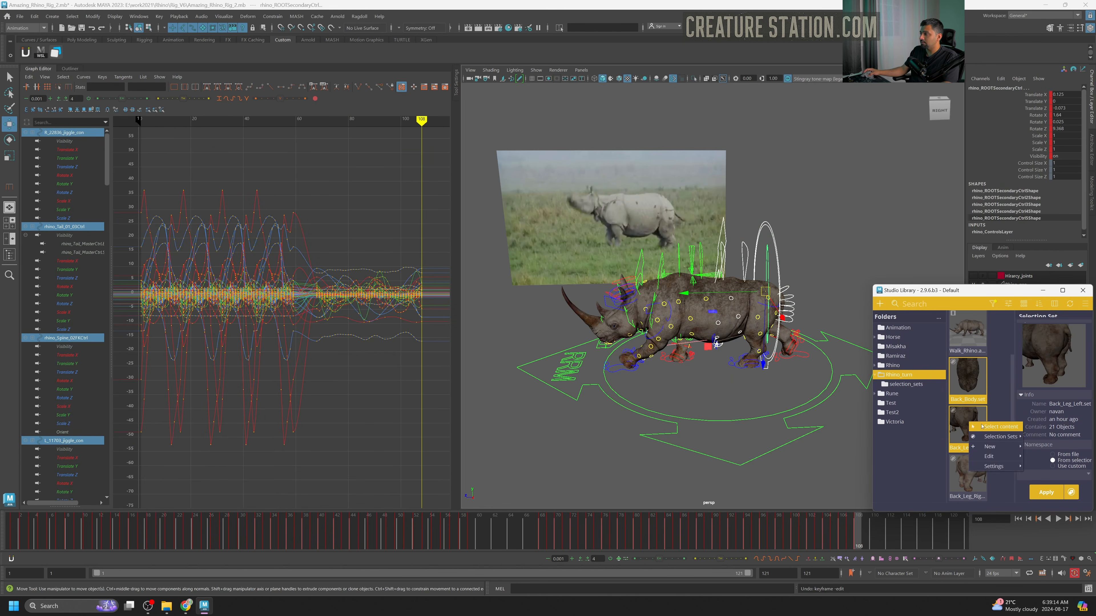
pyautogui.rightClick(961, 479)
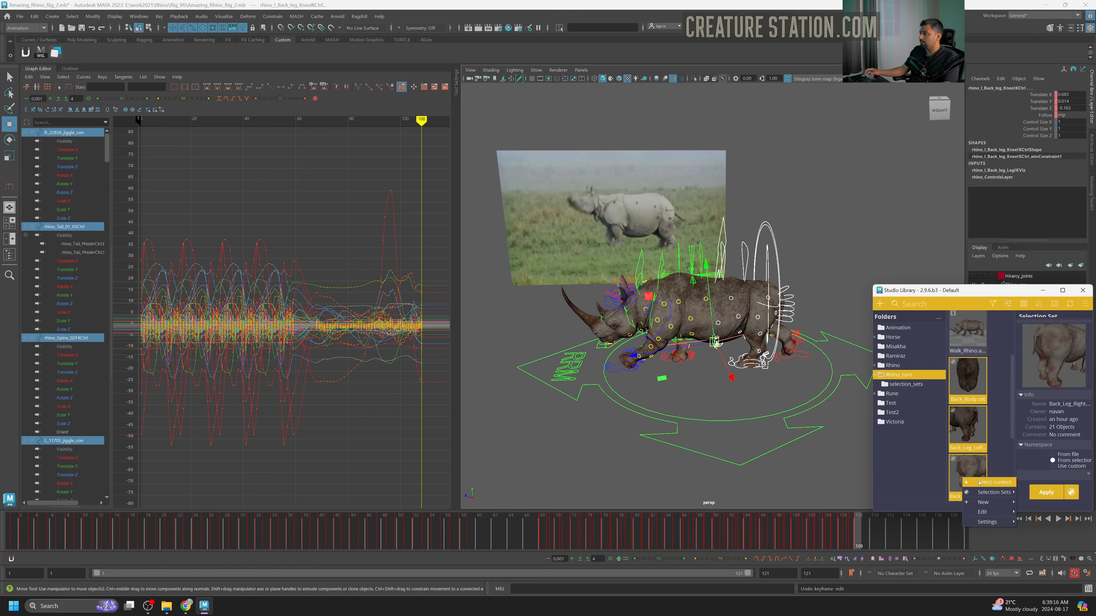
pyautogui.click(988, 482)
# Examine the back controls' curves around frame 108 to find where their last keys lie.
pyautogui.keyDown('alt'); pyautogui.moveTo(384, 368); pyautogui.dragTo(275, 336, button='middle'); pyautogui.keyUp('alt')
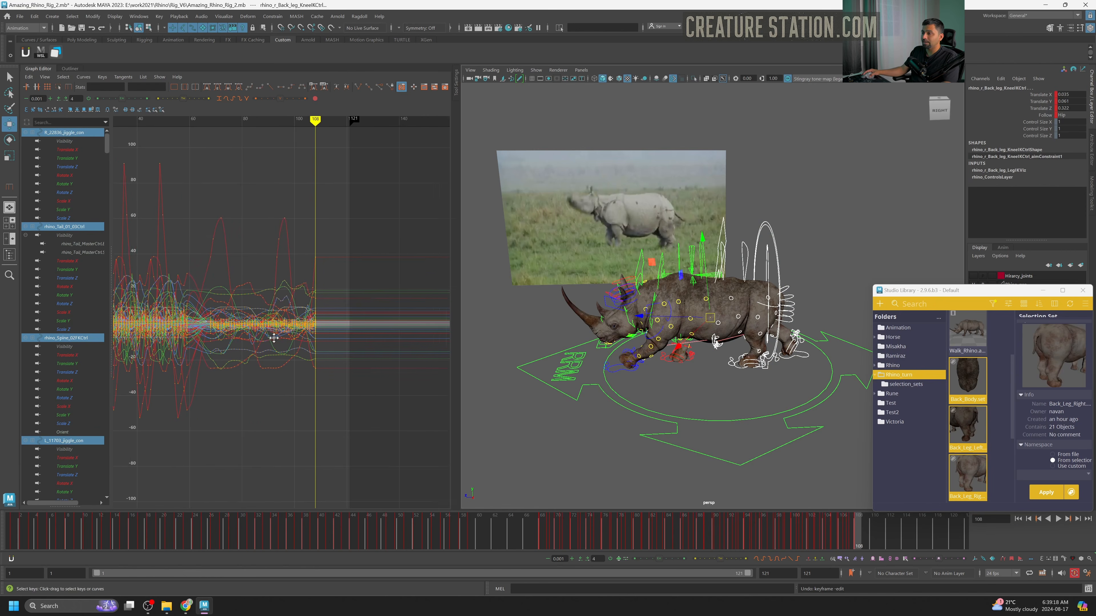
pyautogui.keyDown('alt'); pyautogui.moveTo(275, 337); pyautogui.dragTo(364, 367, button='right'); pyautogui.keyUp('alt')
pyautogui.keyDown('alt'); pyautogui.moveTo(365, 368); pyautogui.dragTo(280, 382, button='middle'); pyautogui.keyUp('alt')
pyautogui.keyDown('alt'); pyautogui.moveTo(280, 382); pyautogui.dragTo(371, 360, button='right'); pyautogui.keyUp('alt')
pyautogui.keyDown('alt'); pyautogui.moveTo(371, 360); pyautogui.dragTo(267, 352, button='middle'); pyautogui.keyUp('alt')
pyautogui.keyDown('alt'); pyautogui.moveTo(266, 353); pyautogui.dragTo(358, 347, button='right'); pyautogui.keyUp('alt')
pyautogui.moveTo(387, 208); pyautogui.dragTo(416, 443)
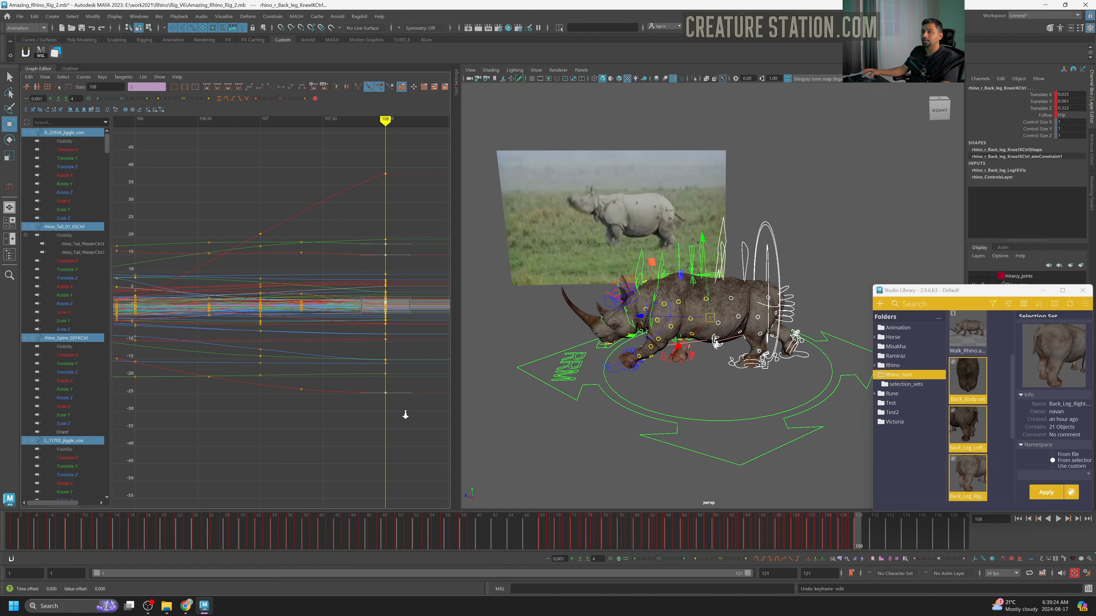
pyautogui.keyDown('alt'); pyautogui.moveTo(405, 415); pyautogui.dragTo(355, 407, button='right'); pyautogui.keyUp('alt')
pyautogui.click(392, 344)
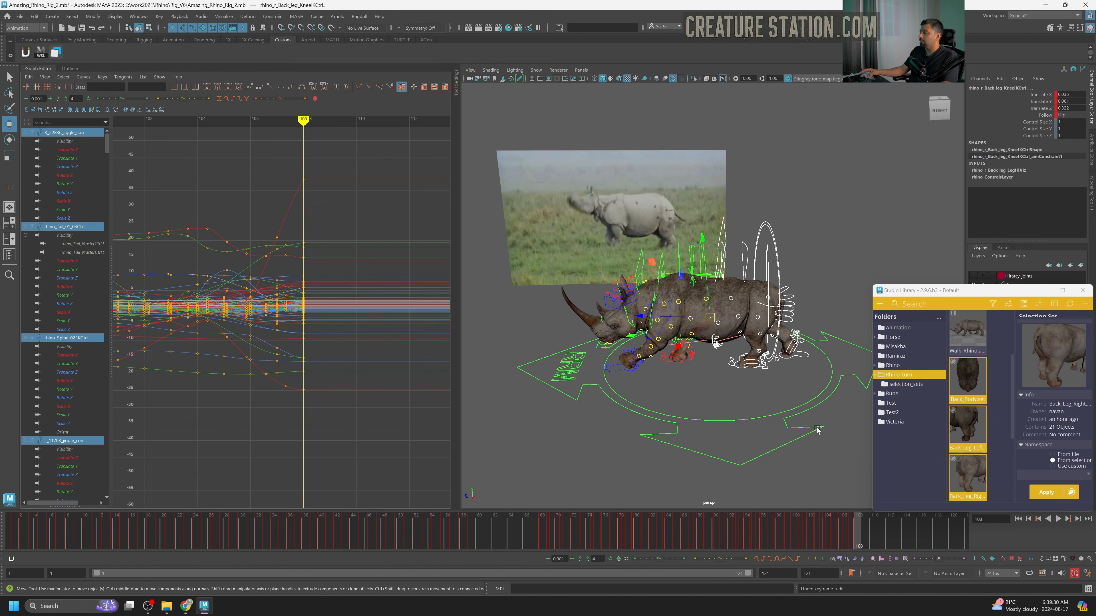
# Load the Walk_Rhino animation onto the selected back controls at frame 108, replacing keys from the current time.
pyautogui.scroll(2, 960, 374)
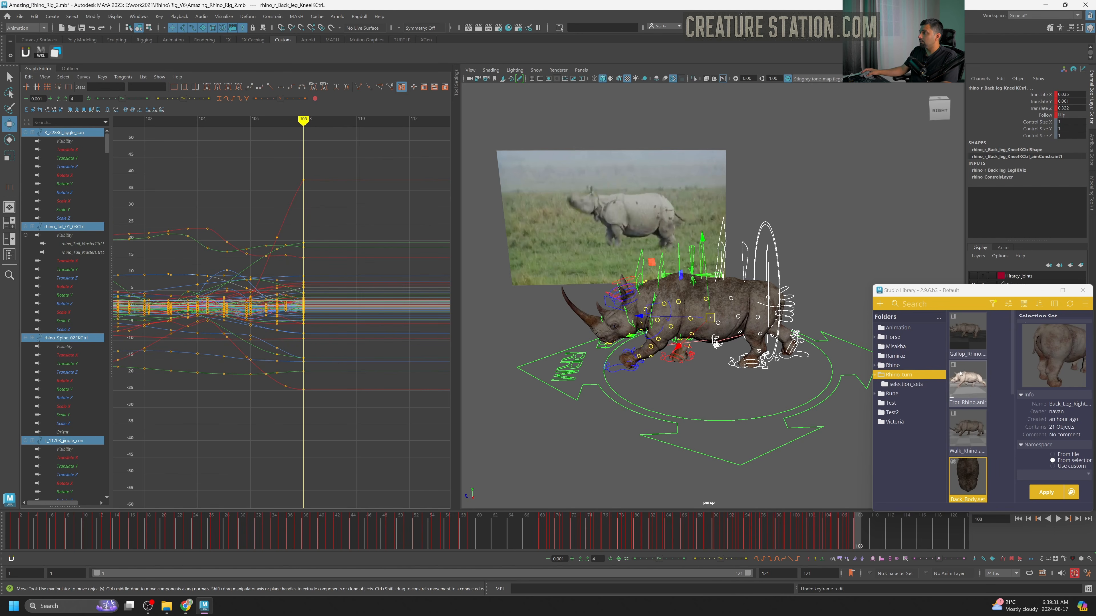
pyautogui.click(972, 436)
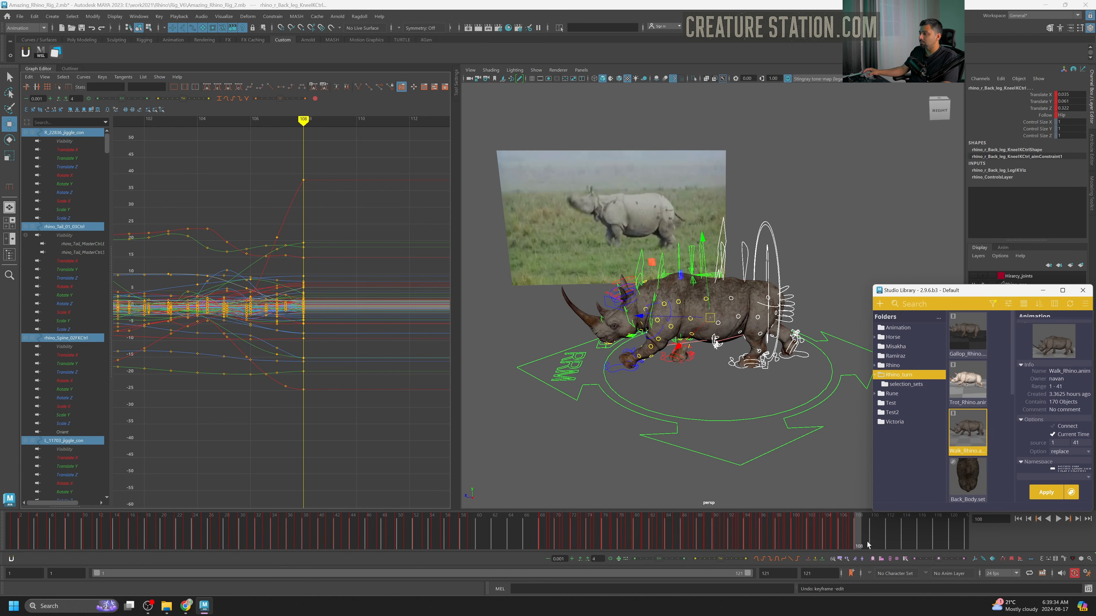
pyautogui.moveTo(867, 540)
pyautogui.mouseDown()
pyautogui.moveTo(1001, 533)
pyautogui.moveTo(795, 548)
pyautogui.moveTo(861, 537)
pyautogui.mouseUp()
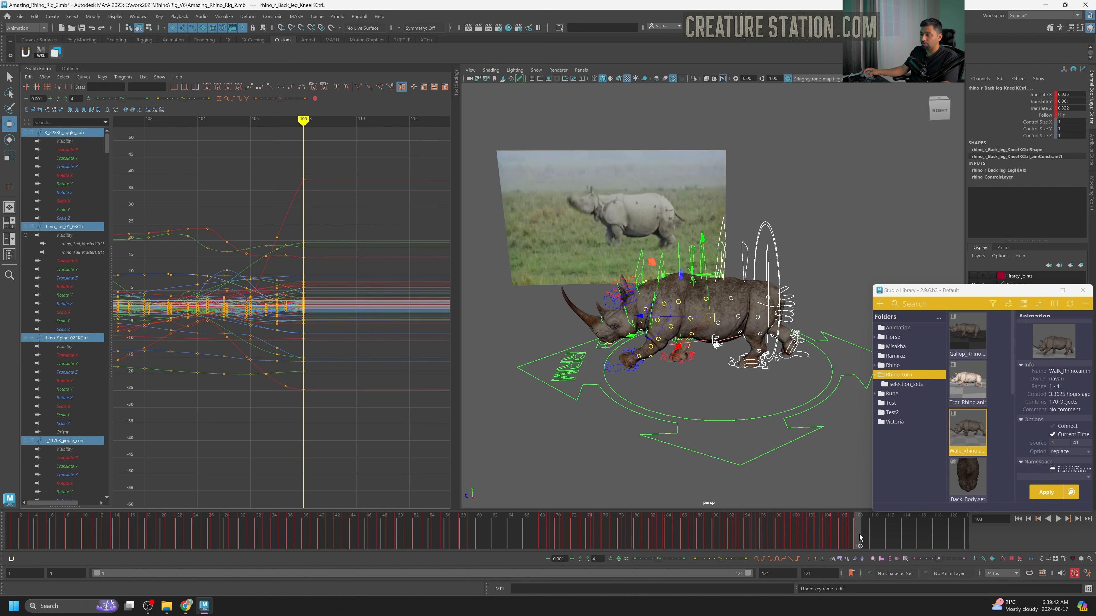
pyautogui.click(1056, 493)
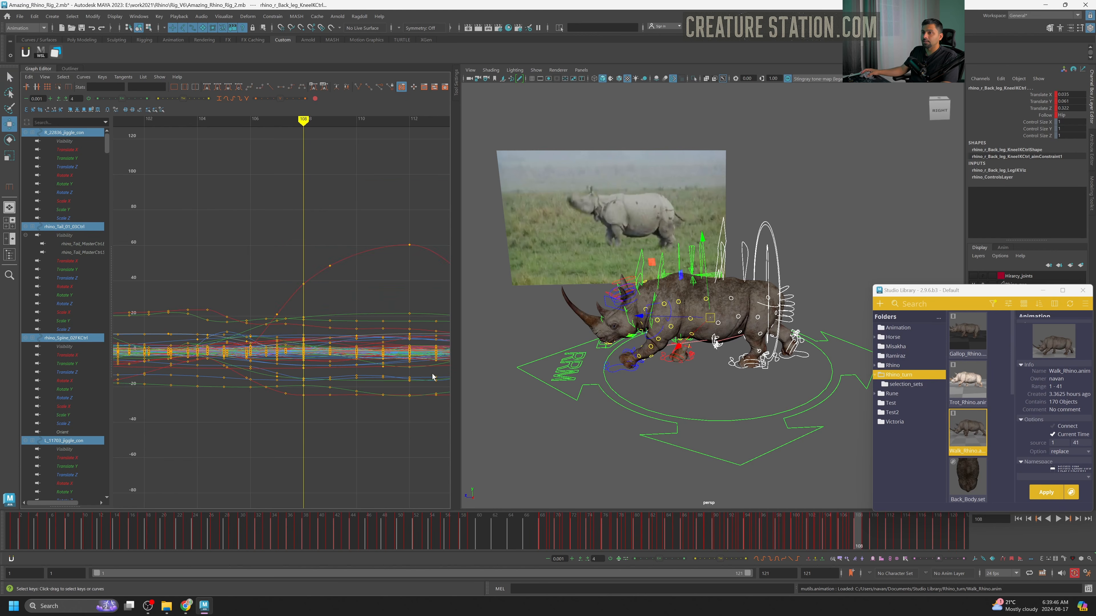
# Select the back controls' walk keys from frame 108 onward and scale their timing to end at frame 124.
pyautogui.scroll(-6, 427, 378)
pyautogui.keyDown('alt'); pyautogui.moveTo(418, 380); pyautogui.dragTo(348, 364, button='middle'); pyautogui.keyUp('alt')
pyautogui.keyDown('alt'); pyautogui.keyDown('shift'); pyautogui.moveTo(347, 365); pyautogui.dragTo(397, 270, button='right'); pyautogui.keyUp('shift'); pyautogui.keyUp('alt')
pyautogui.moveTo(412, 231); pyautogui.dragTo(224, 378)
pyautogui.scroll(3, 242, 390)
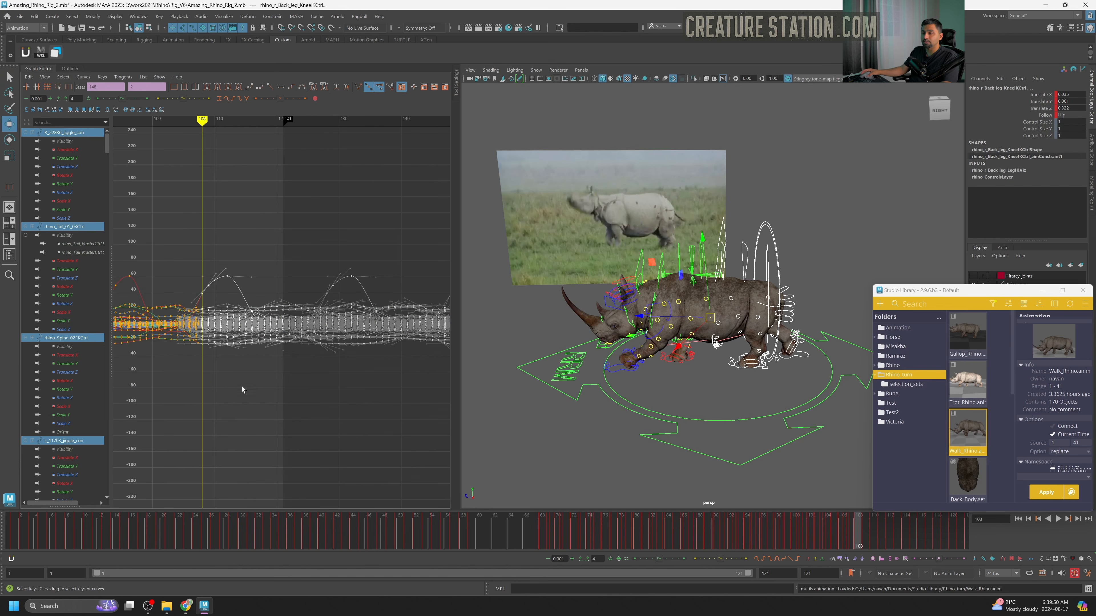
pyautogui.press('r')
pyautogui.scroll(-3, 336, 371)
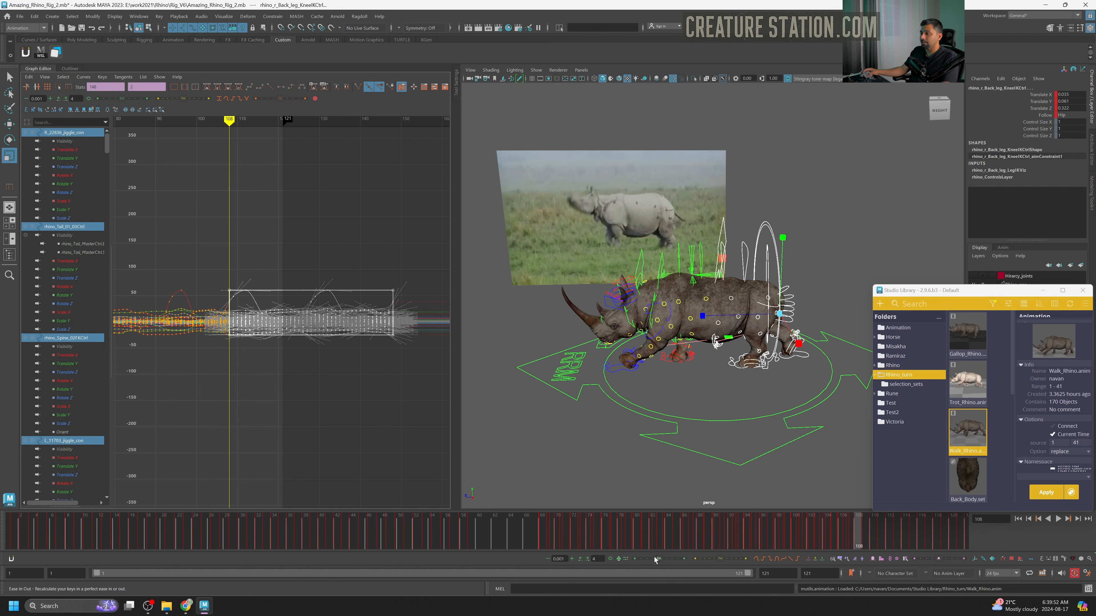
pyautogui.moveTo(857, 544); pyautogui.dragTo(967, 537)
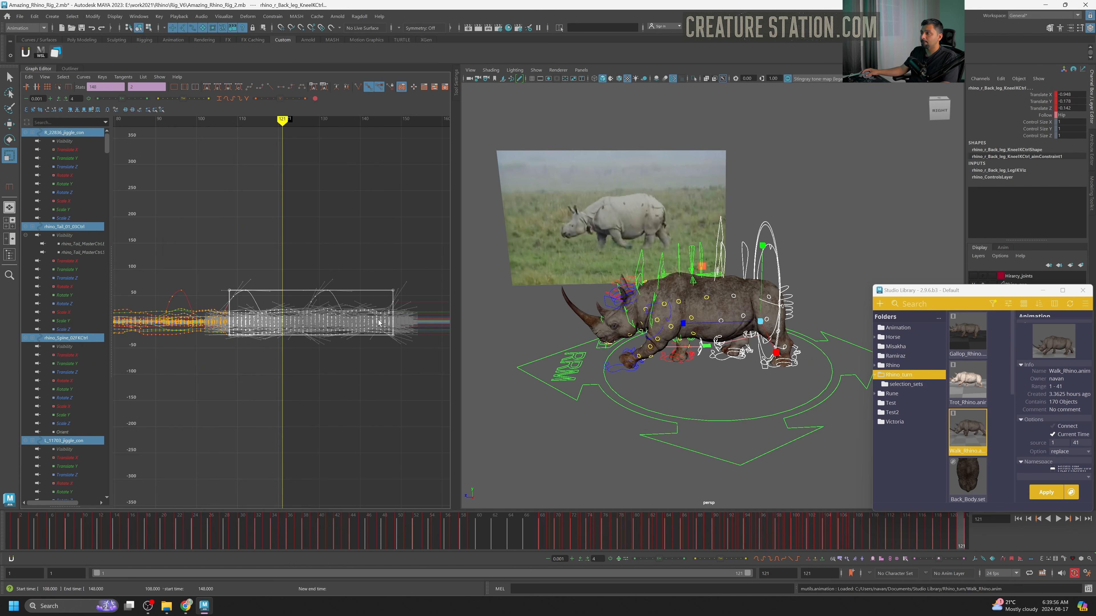
pyautogui.moveTo(379, 322); pyautogui.dragTo(295, 321)
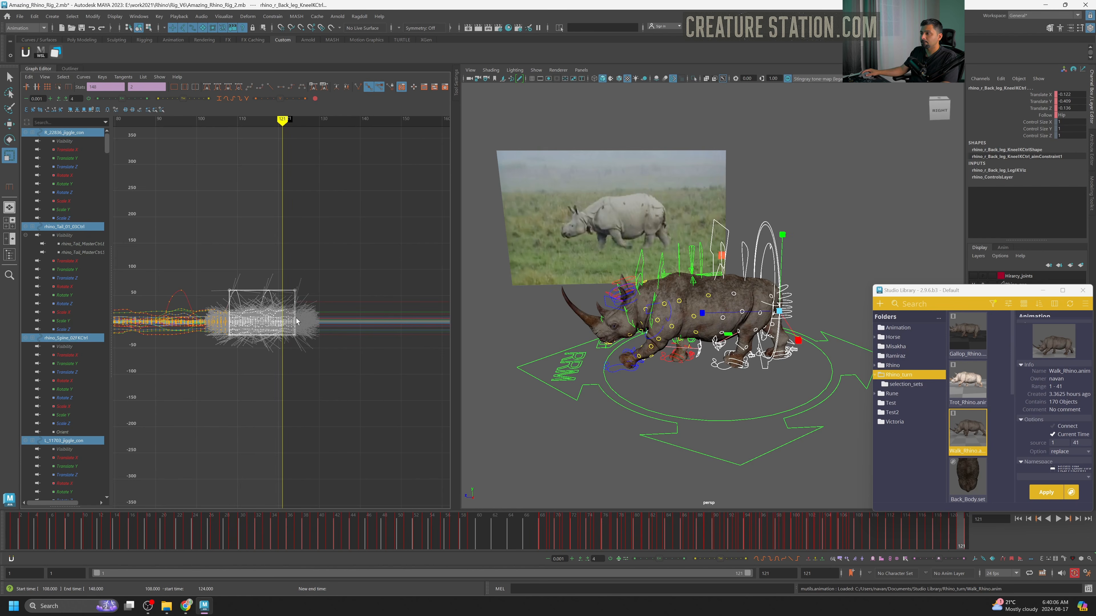
# Play back and scrub the animation to compare the back half's motion with the reference footage.
pyautogui.moveTo(961, 539)
pyautogui.mouseDown()
pyautogui.moveTo(744, 574)
pyautogui.moveTo(982, 538)
pyautogui.moveTo(557, 581)
pyautogui.mouseUp()
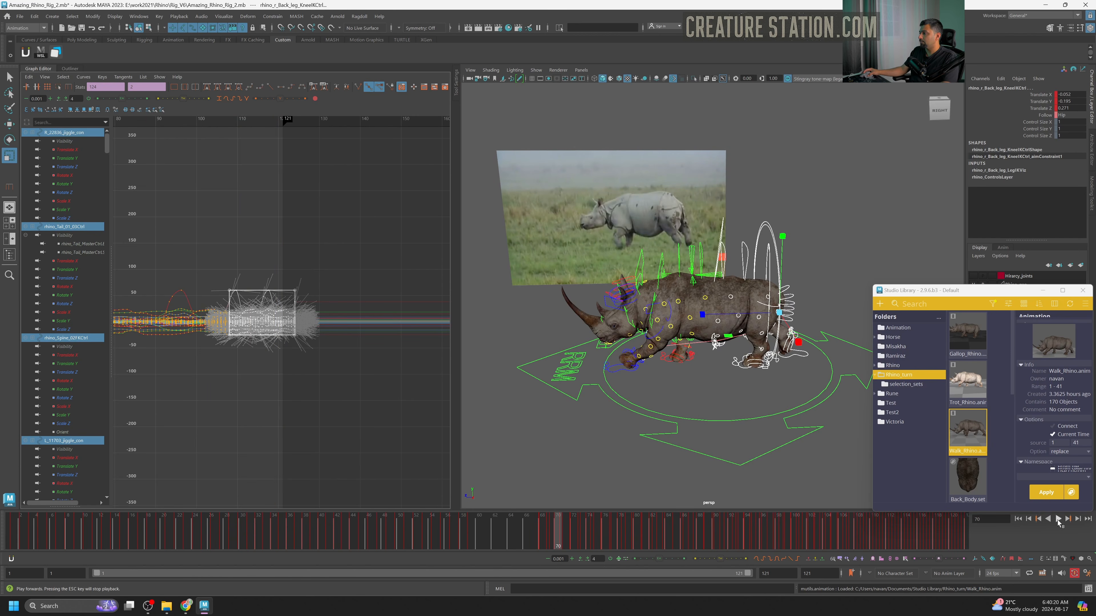
pyautogui.click(1058, 519)
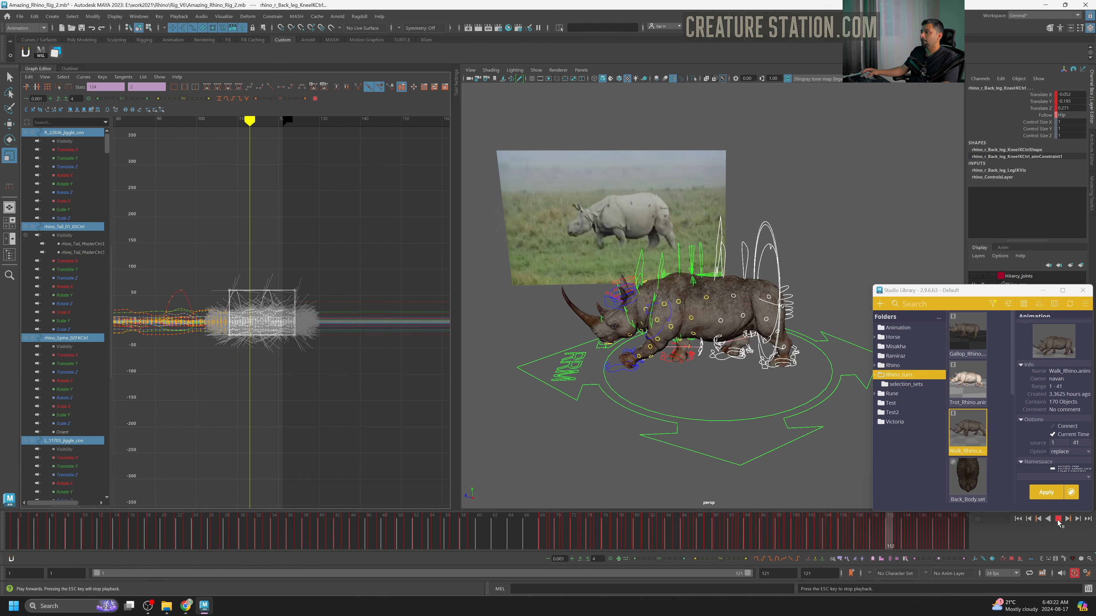
pyautogui.keyDown('alt'); pyautogui.moveTo(727, 361); pyautogui.dragTo(733, 361); pyautogui.keyUp('alt')
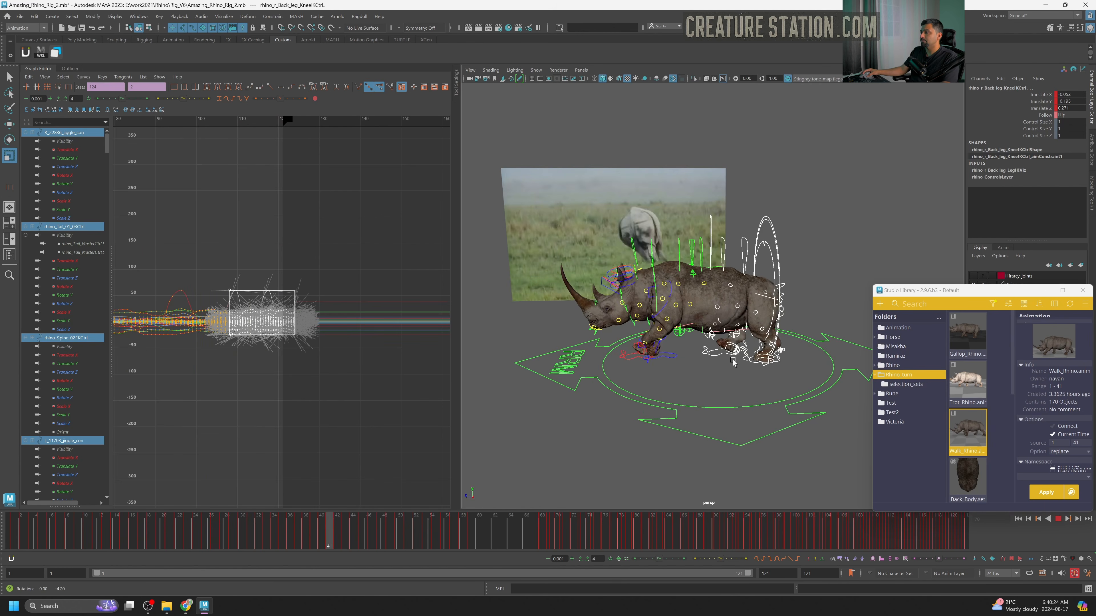
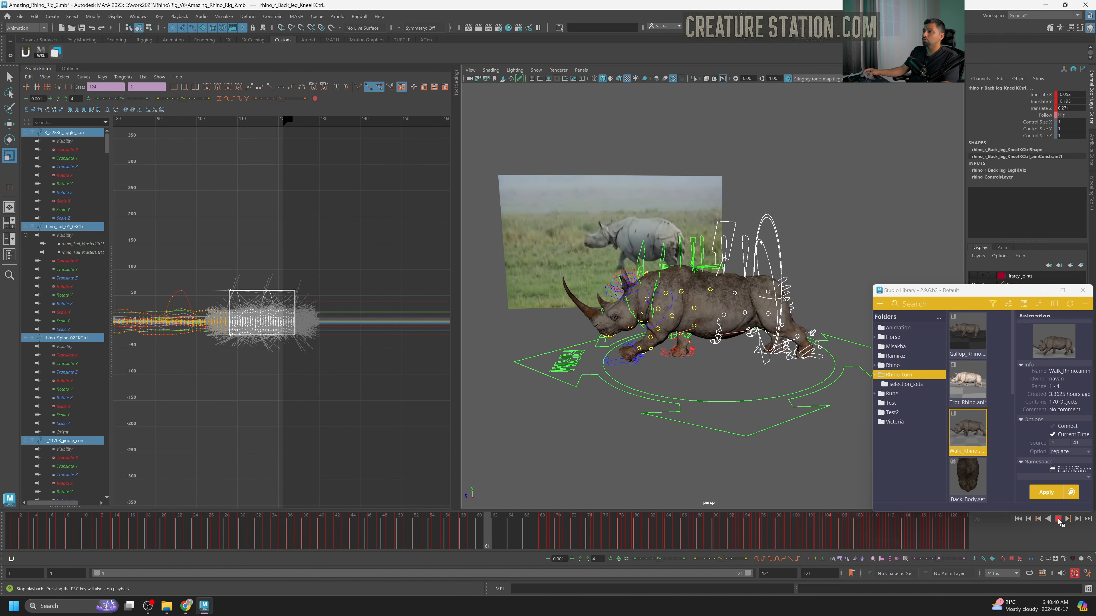
pyautogui.click(1058, 520)
pyautogui.moveTo(432, 533); pyautogui.dragTo(460, 531)
pyautogui.moveTo(578, 530); pyautogui.dragTo(238, 556)
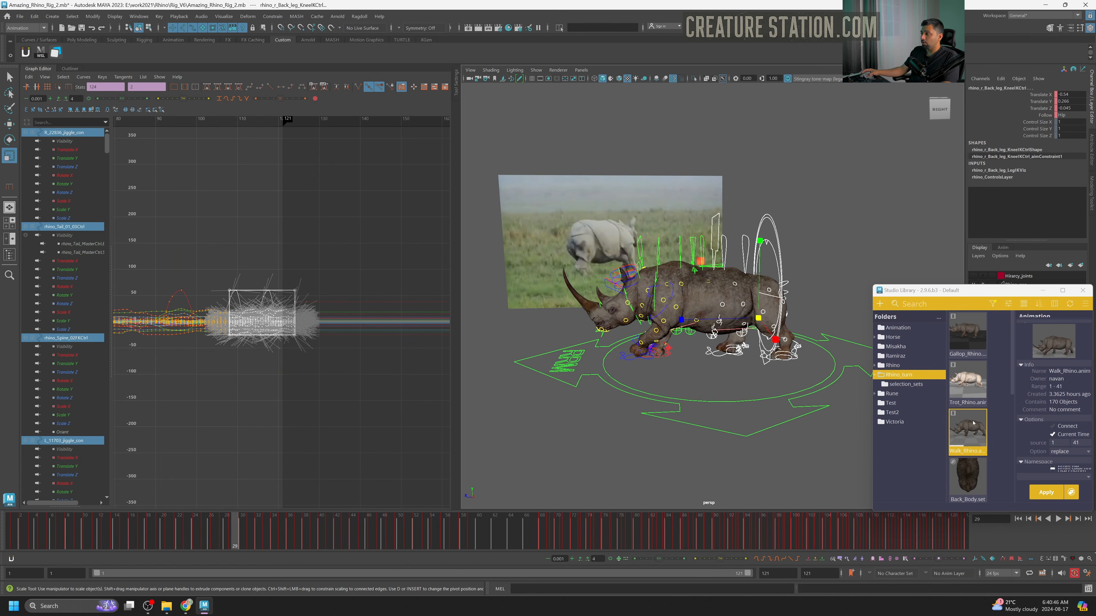
# Select all front controls by combining the saved Front_Body, front left leg and front right leg selection sets.
pyautogui.scroll(-4, 971, 410)
pyautogui.click(965, 376)
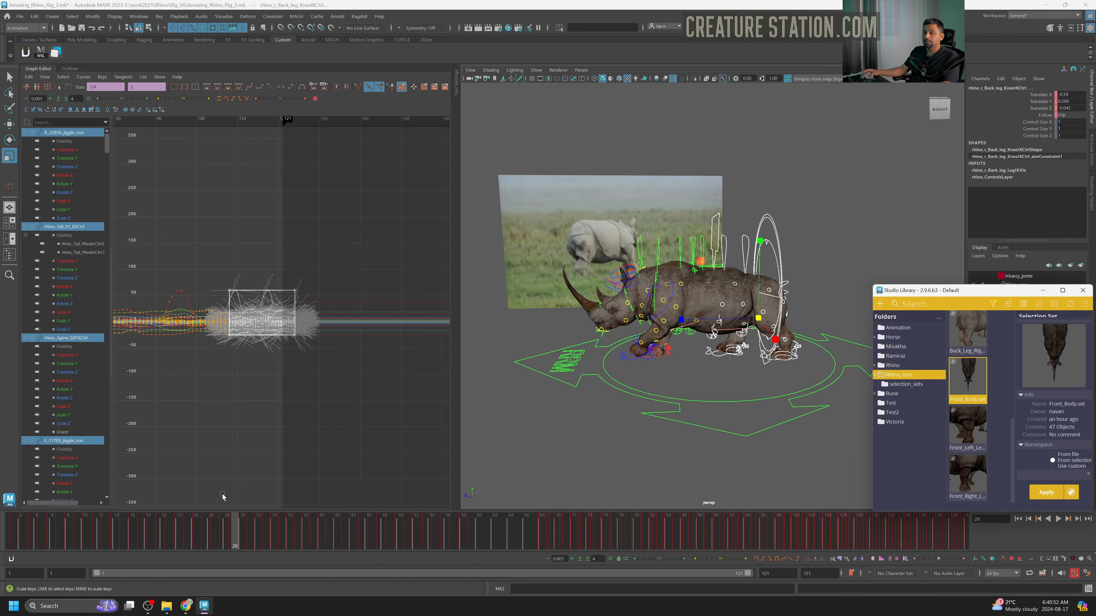
pyautogui.moveTo(215, 529); pyautogui.dragTo(319, 531)
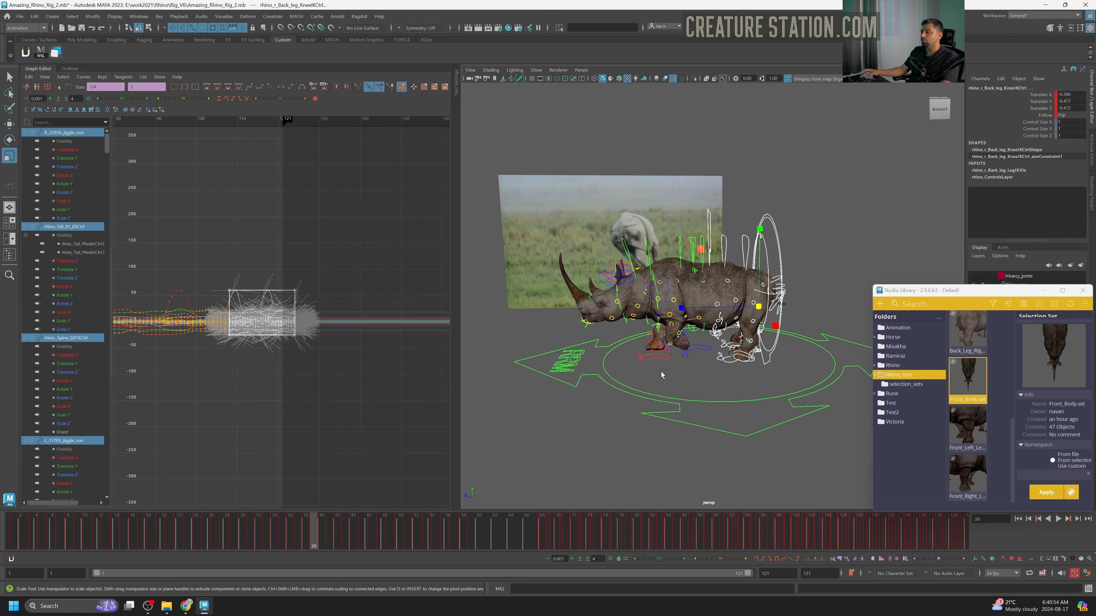
pyautogui.press('w')
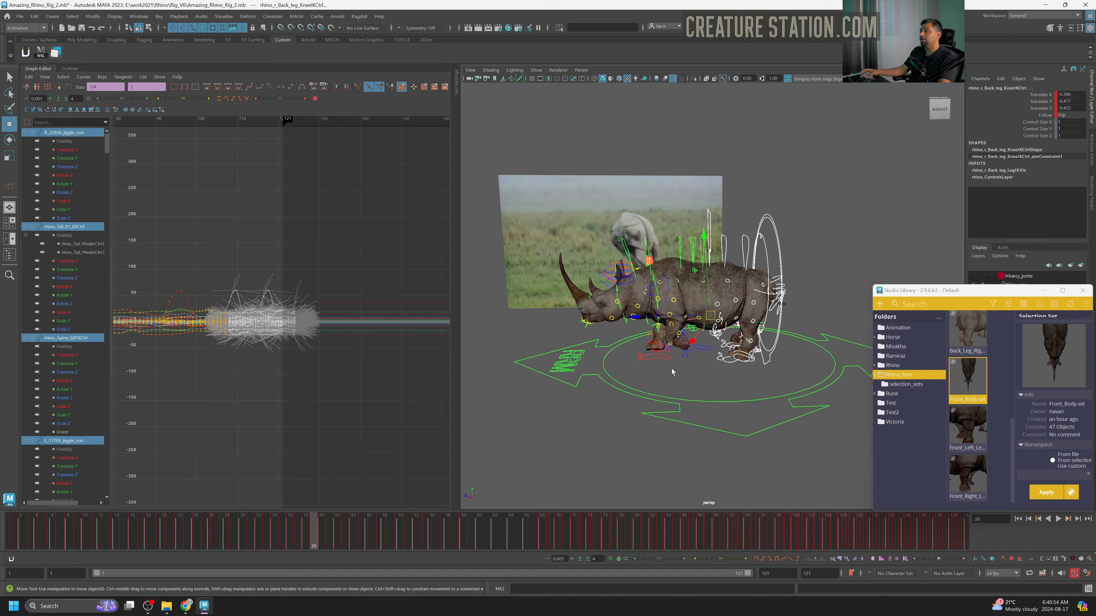
pyautogui.doubleClick(974, 370)
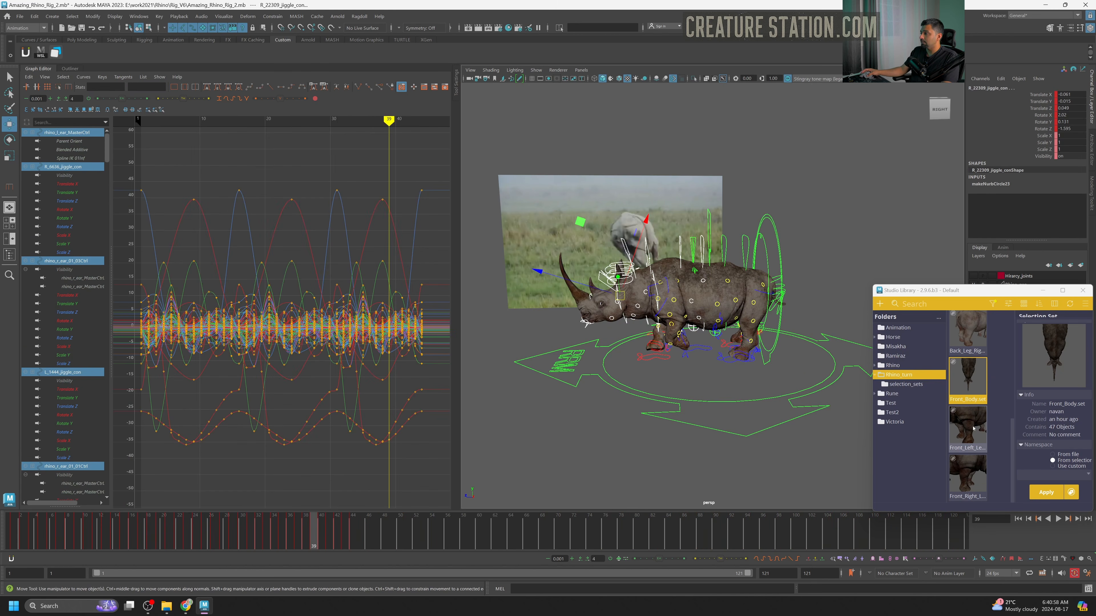
pyautogui.rightClick(971, 423)
pyautogui.click(983, 427)
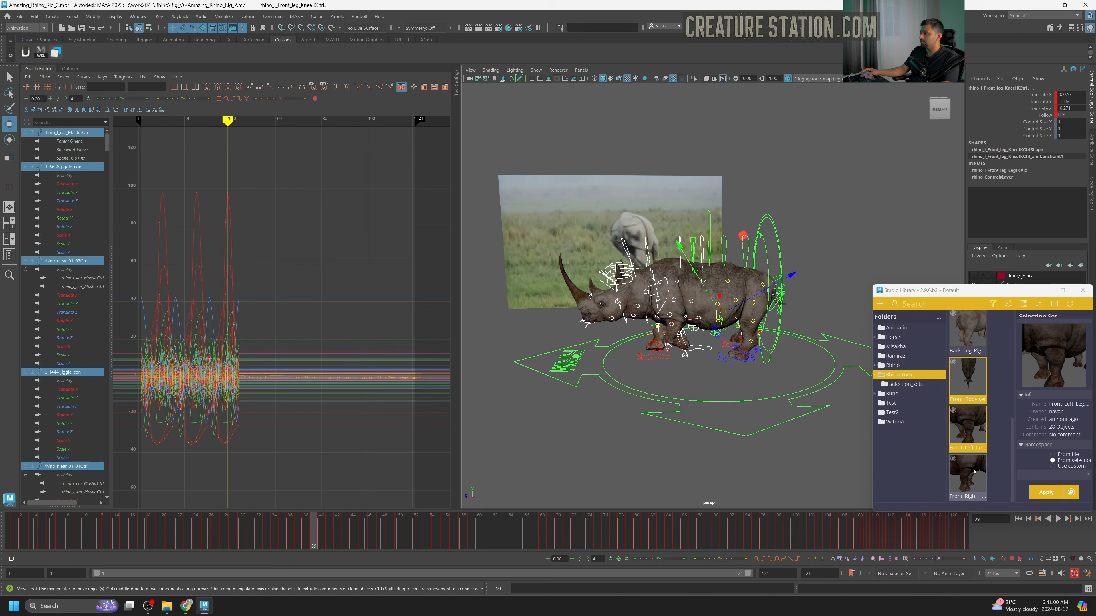
pyautogui.rightClick(968, 475)
pyautogui.click(987, 478)
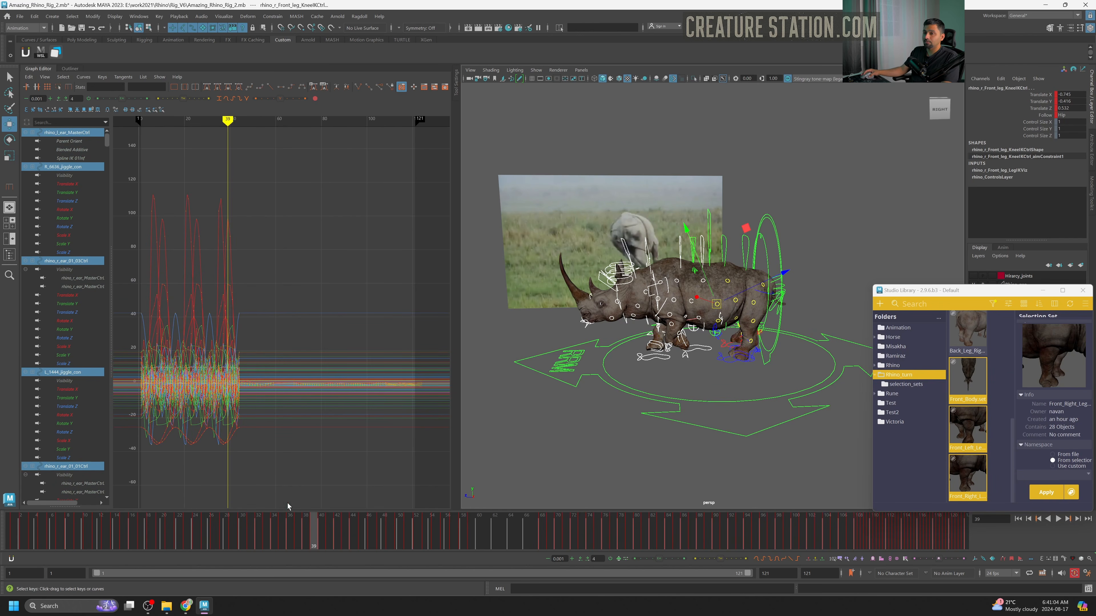
# Try offsetting the values of the front controls' leftover keys after the gallop, and undo the offset.
pyautogui.scroll(1, 277, 408)
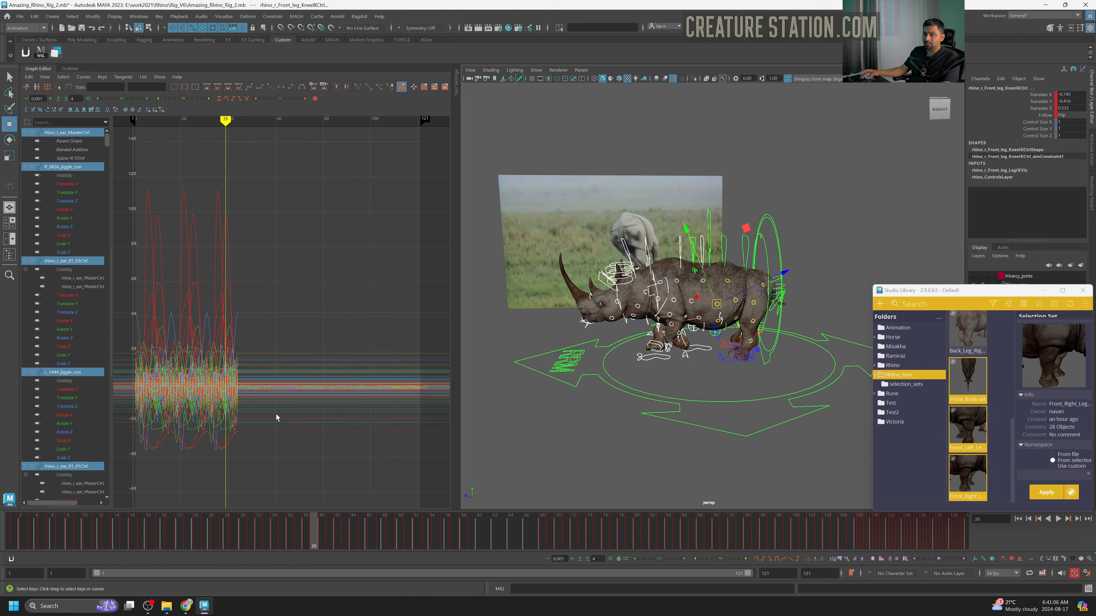
pyautogui.moveTo(277, 415)
pyautogui.keyDown('alt'); pyautogui.mouseDown(button='middle')
pyautogui.moveTo(290, 343)
pyautogui.moveTo(397, 371)
pyautogui.mouseUp(button='middle'); pyautogui.keyUp('alt')
pyautogui.scroll(8, 289, 363)
pyautogui.keyDown('alt'); pyautogui.keyDown('shift'); pyautogui.moveTo(396, 370); pyautogui.dragTo(395, 383, button='right'); pyautogui.keyUp('shift'); pyautogui.keyUp('alt')
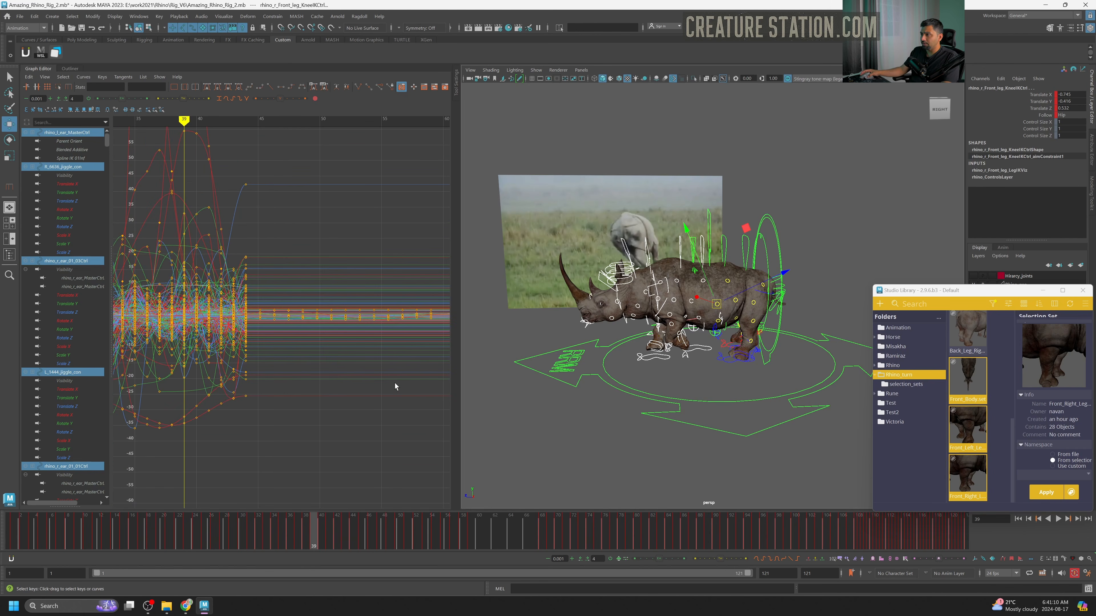
pyautogui.keyDown('alt'); pyautogui.keyDown('shift'); pyautogui.moveTo(299, 344); pyautogui.dragTo(301, 321, button='right'); pyautogui.keyUp('shift'); pyautogui.keyUp('alt')
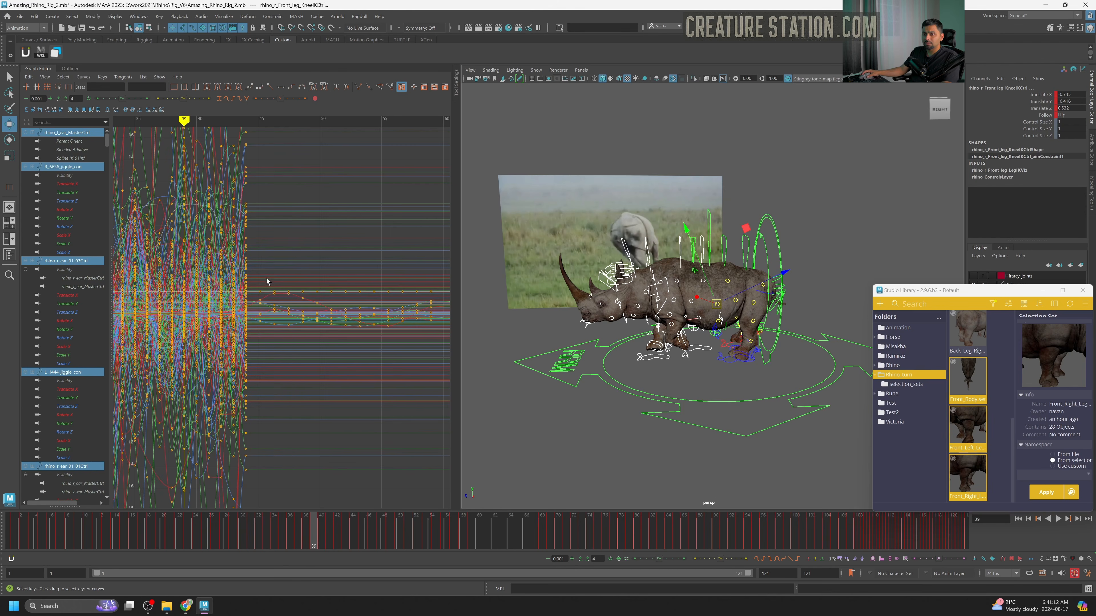
pyautogui.moveTo(264, 328); pyautogui.dragTo(265, 334)
pyautogui.keyDown('shift'); pyautogui.moveTo(267, 374); pyautogui.dragTo(280, 351, button='middle'); pyautogui.keyUp('shift')
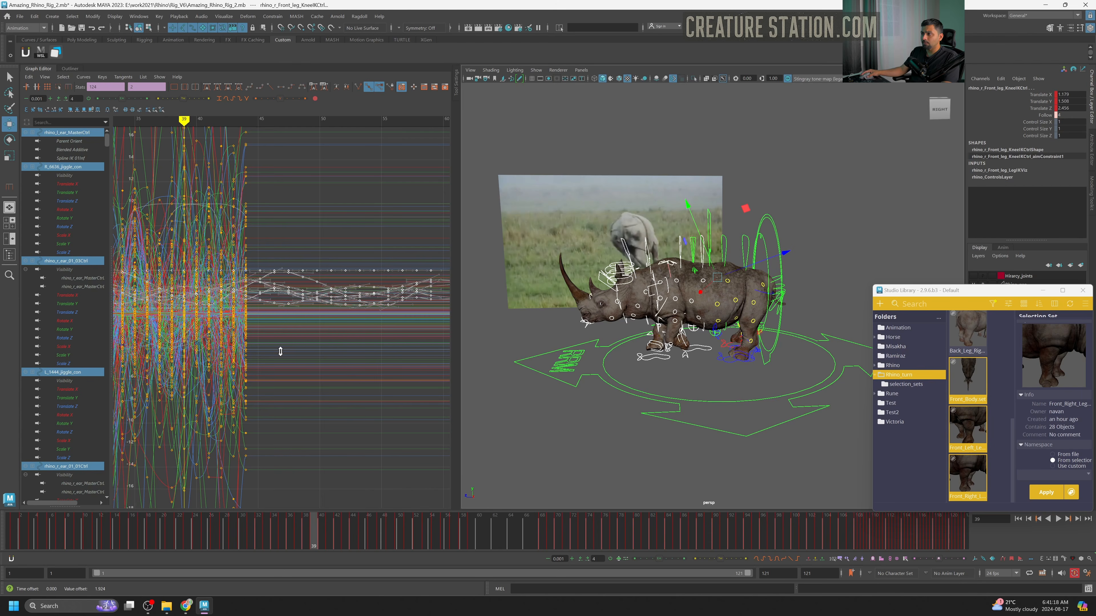
pyautogui.hotkey('ctrl', 'z')
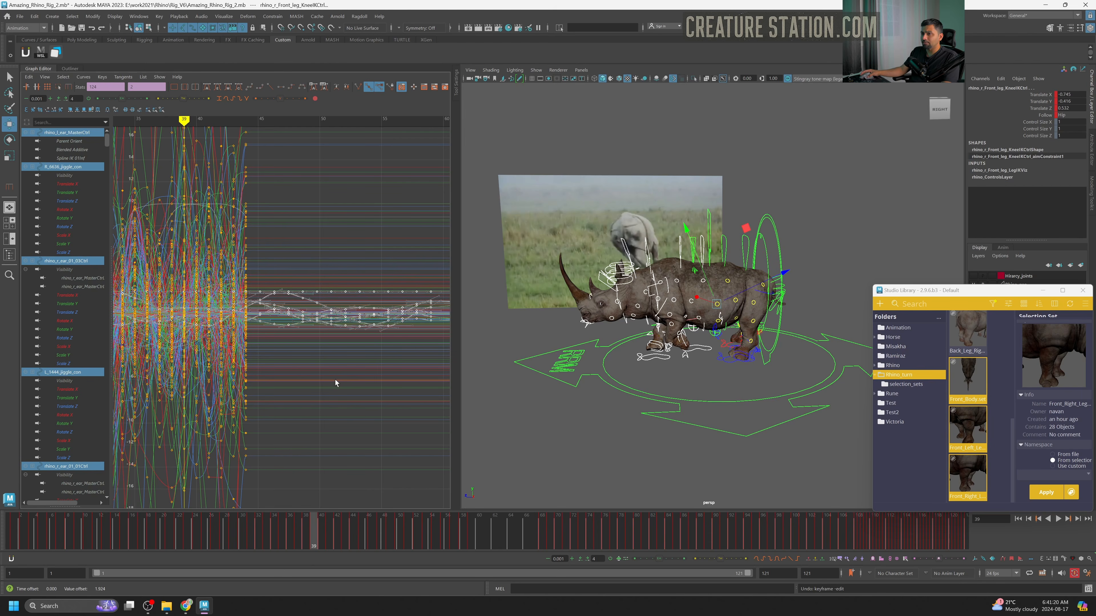
# Delete the front controls' leftover keys that lie after the end of the gallop cycles.
pyautogui.moveTo(366, 391)
pyautogui.keyDown('alt'); pyautogui.keyDown('shift'); pyautogui.mouseDown(button='right')
pyautogui.moveTo(318, 391)
pyautogui.moveTo(345, 391)
pyautogui.moveTo(352, 353)
pyautogui.moveTo(354, 393)
pyautogui.moveTo(380, 399)
pyautogui.mouseUp(button='right'); pyautogui.keyUp('shift'); pyautogui.keyUp('alt')
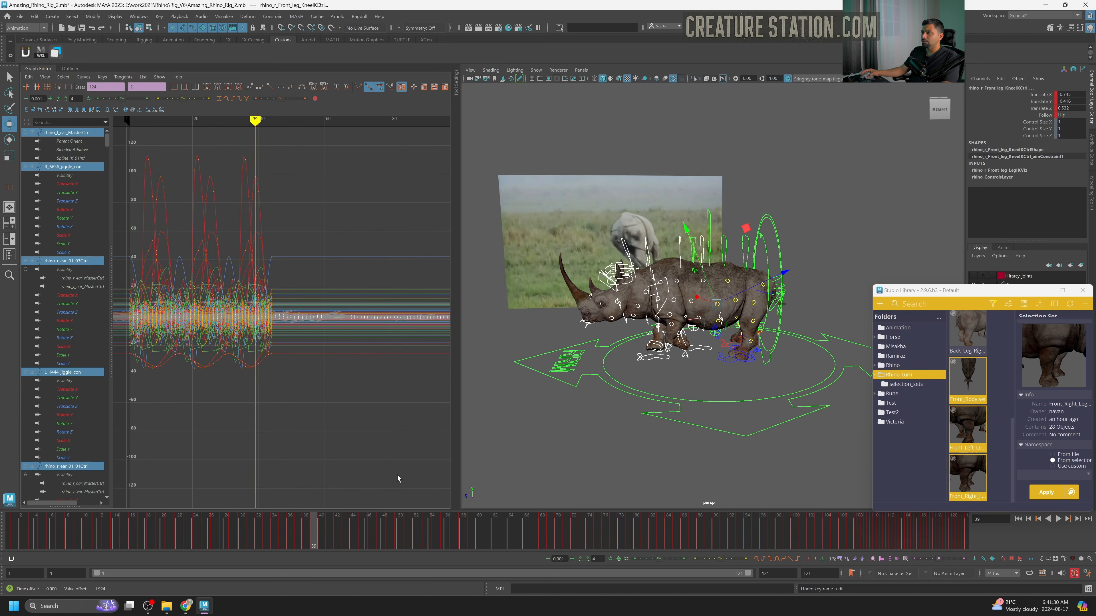
pyautogui.hotkey('alt', 'v')
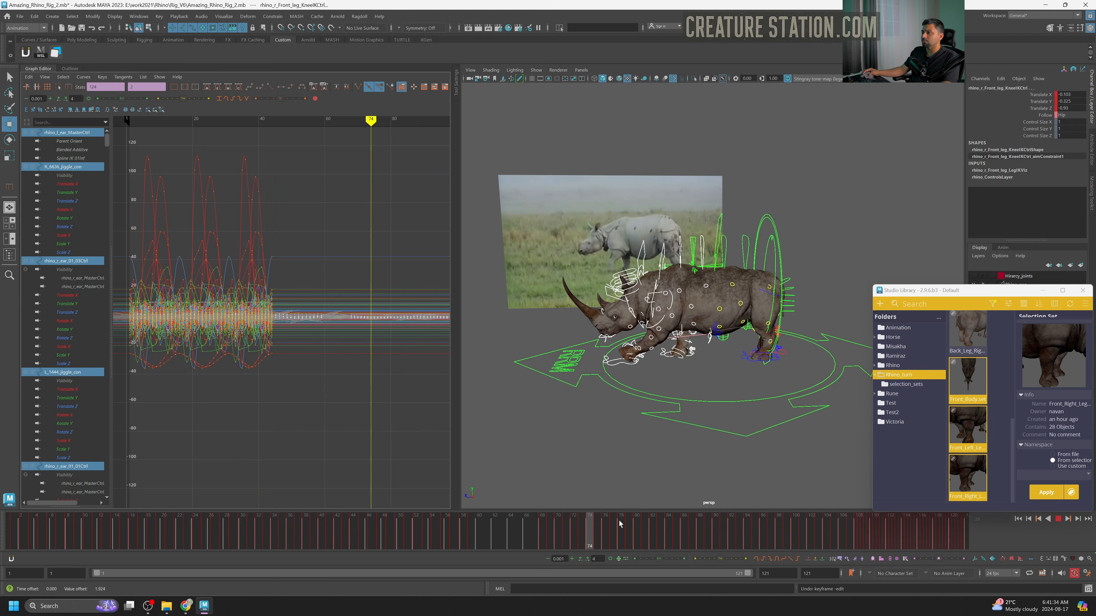
pyautogui.moveTo(897, 531); pyautogui.dragTo(392, 535)
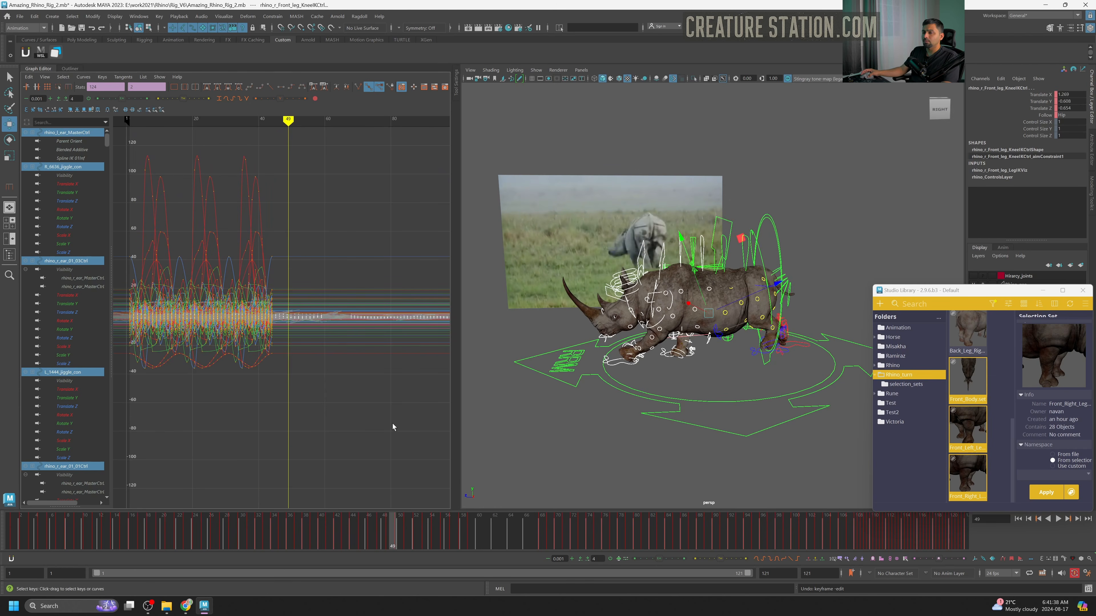
pyautogui.press('a')
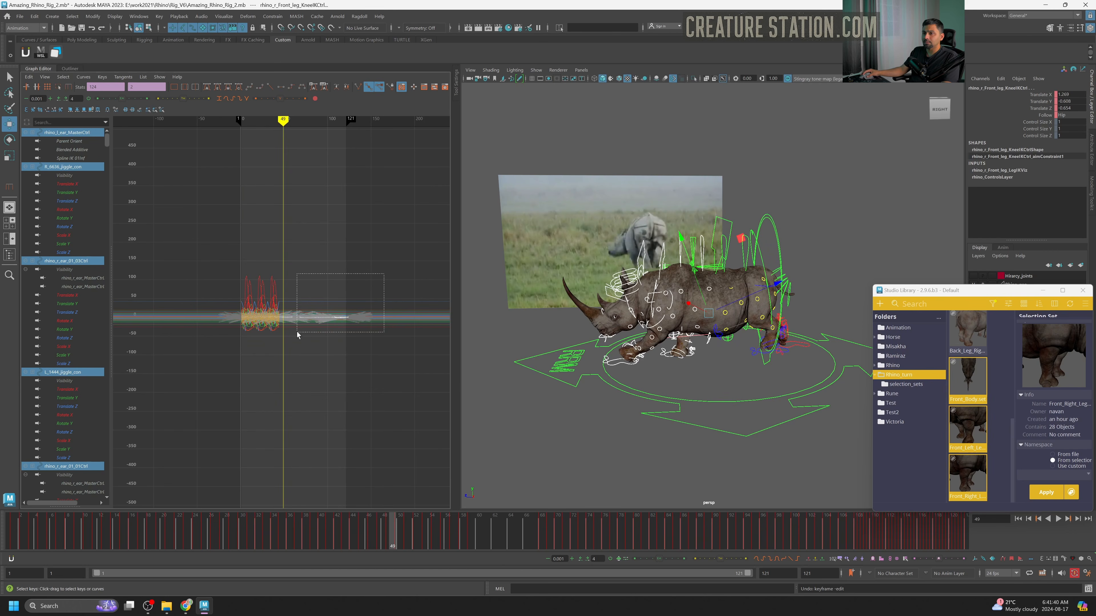
pyautogui.moveTo(298, 335); pyautogui.dragTo(304, 338)
pyautogui.press('f')
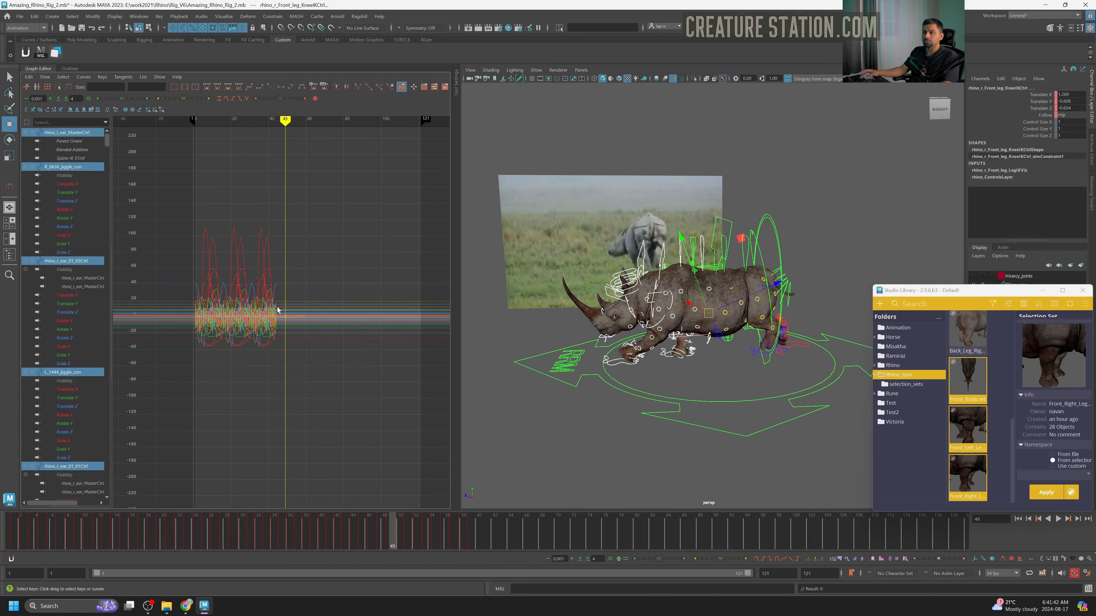
pyautogui.keyDown('alt'); pyautogui.moveTo(277, 306); pyautogui.dragTo(371, 263, button='right'); pyautogui.keyUp('alt')
pyautogui.moveTo(320, 334); pyautogui.dragTo(272, 418)
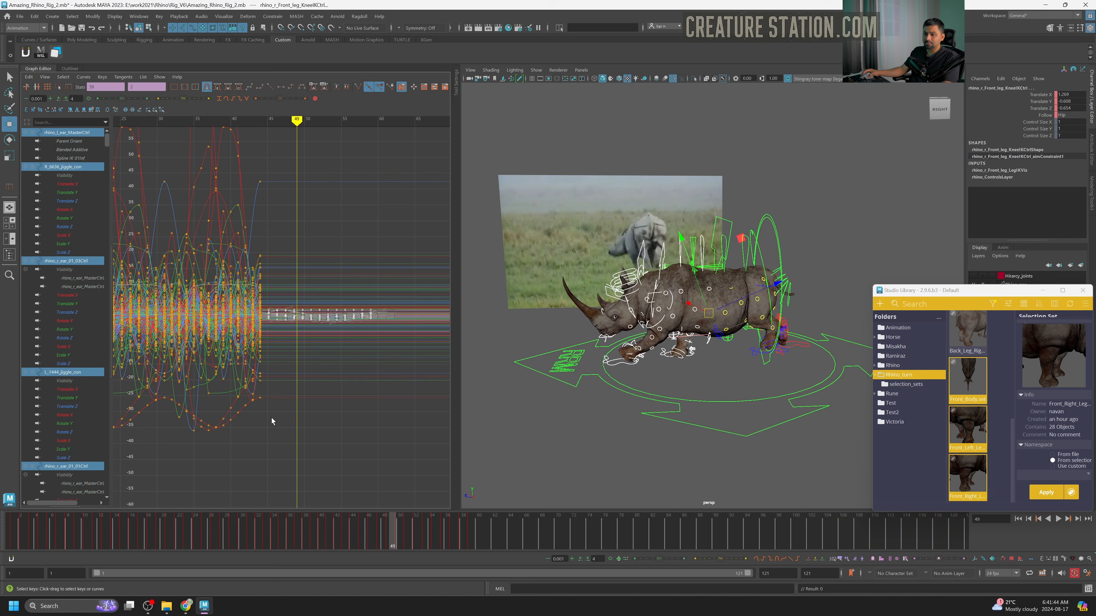
pyautogui.press('Delete')
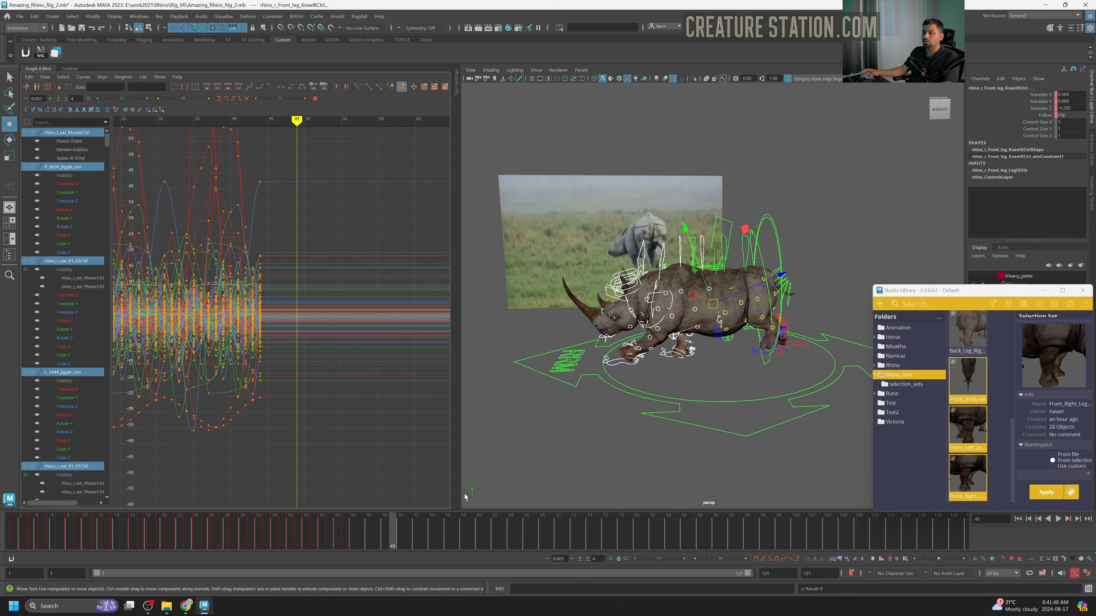
# Load the Trot_Rhino animation onto the selected front controls at frame 46, replacing keys from the current time.
pyautogui.moveTo(285, 536); pyautogui.dragTo(368, 534)
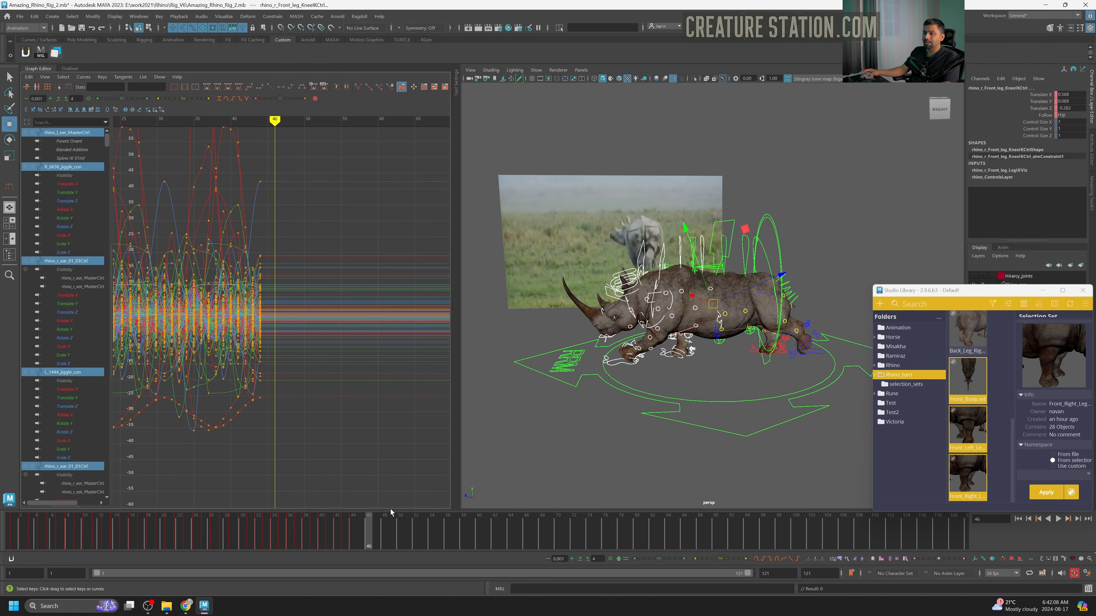
pyautogui.scroll(5, 968, 380)
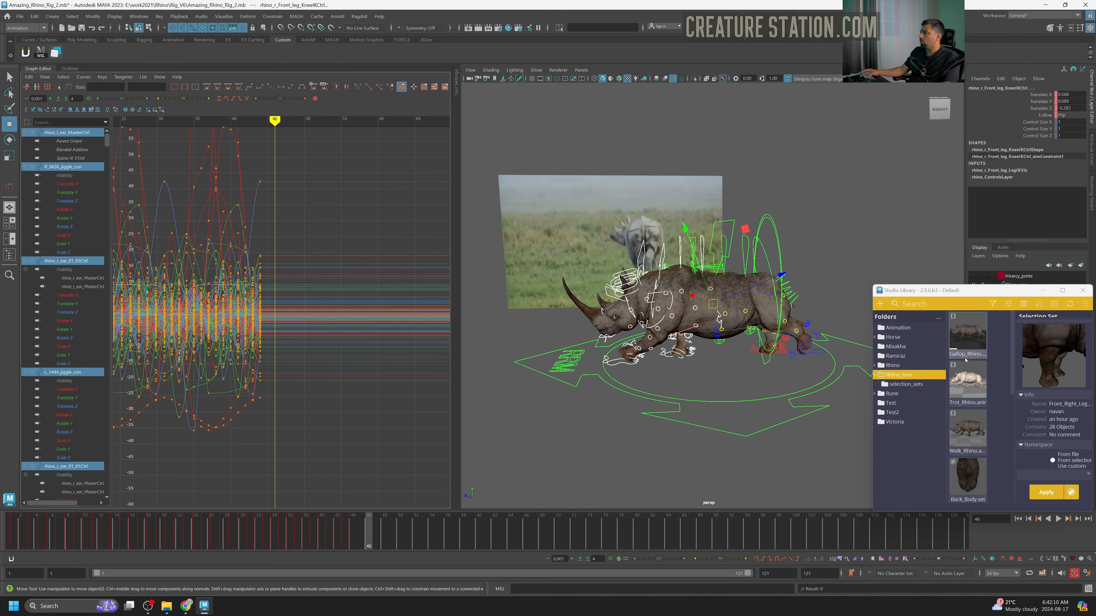
pyautogui.click(970, 386)
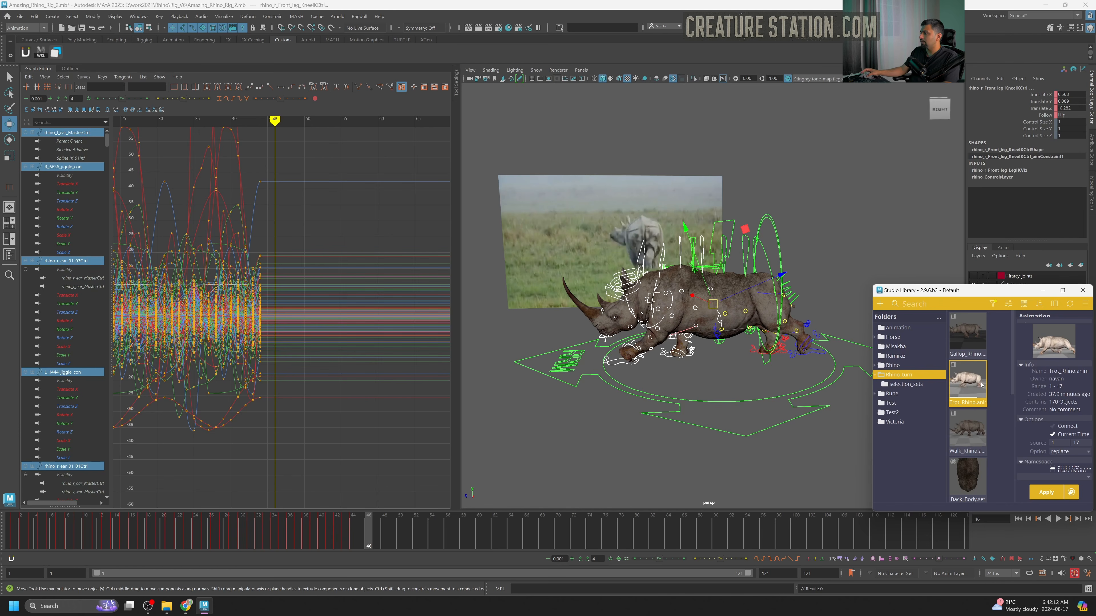
pyautogui.click(1051, 493)
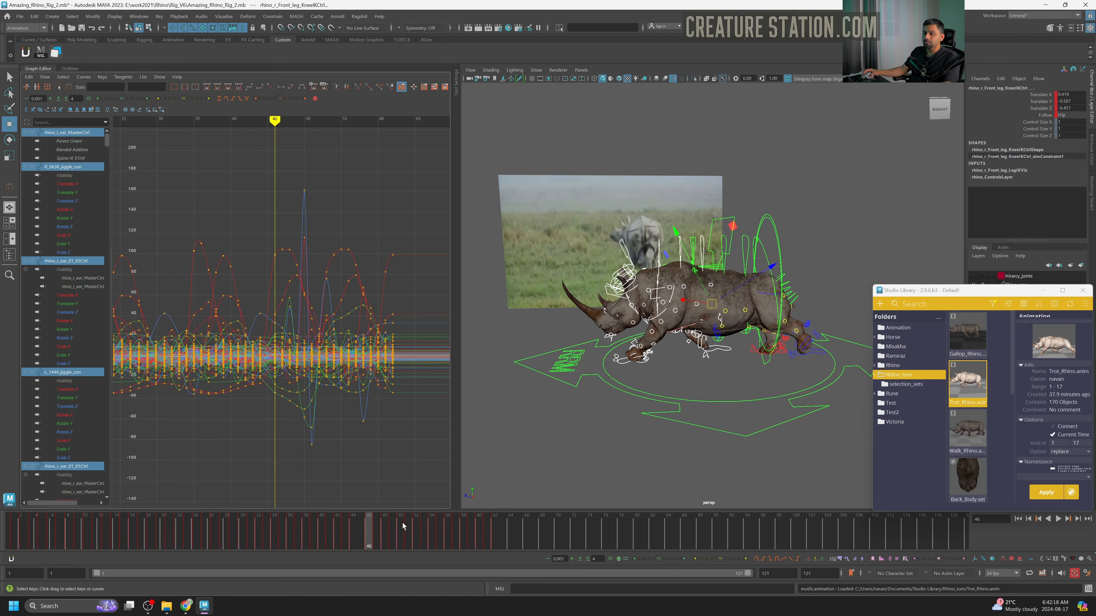
# Switch to the SyncSketch reference in Chrome, study the rhino's footfalls up to frame 50, and return to Maya.
pyautogui.moveTo(342, 537)
pyautogui.mouseDown()
pyautogui.moveTo(423, 539)
pyautogui.moveTo(336, 546)
pyautogui.moveTo(444, 550)
pyautogui.moveTo(298, 554)
pyautogui.moveTo(377, 553)
pyautogui.moveTo(343, 554)
pyautogui.mouseUp()
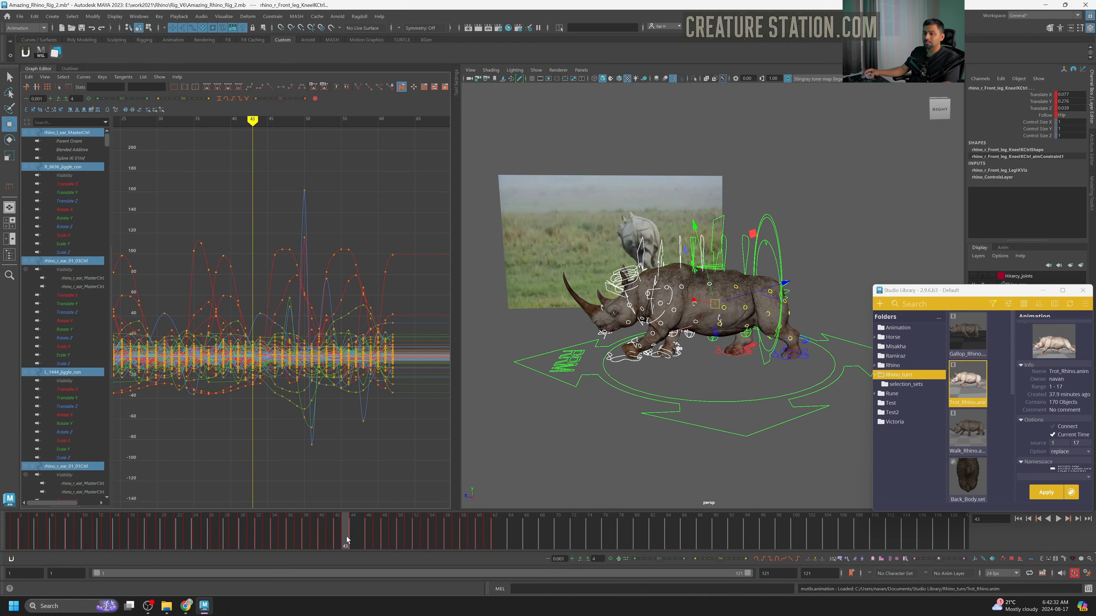
pyautogui.click(186, 605)
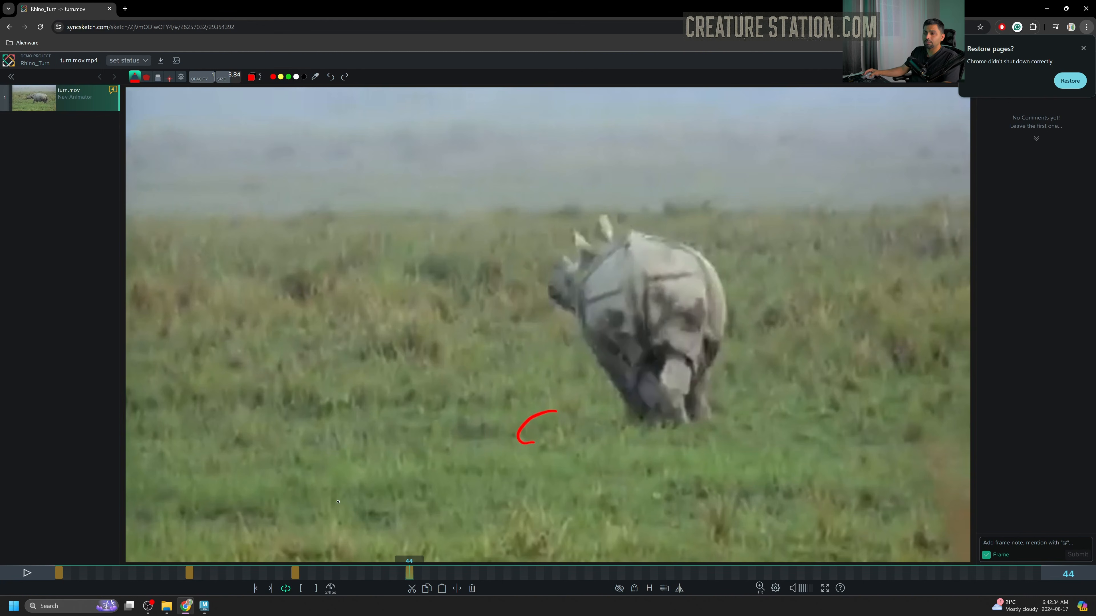
pyautogui.moveTo(214, 576)
pyautogui.mouseDown()
pyautogui.moveTo(149, 574)
pyautogui.moveTo(489, 567)
pyautogui.moveTo(411, 569)
pyautogui.moveTo(460, 569)
pyautogui.mouseUp()
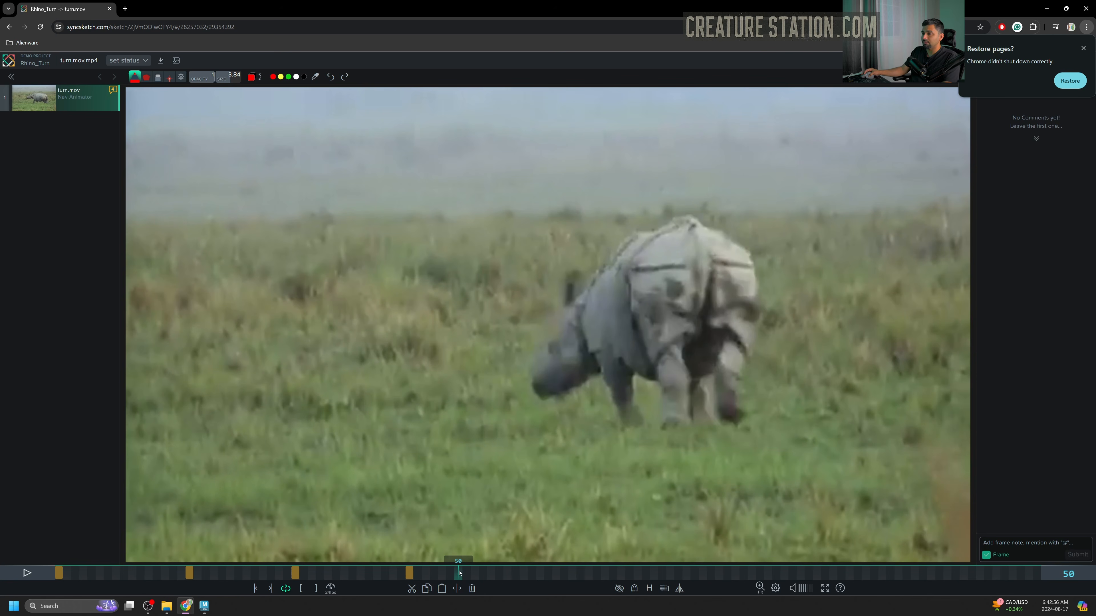
pyautogui.click(1046, 8)
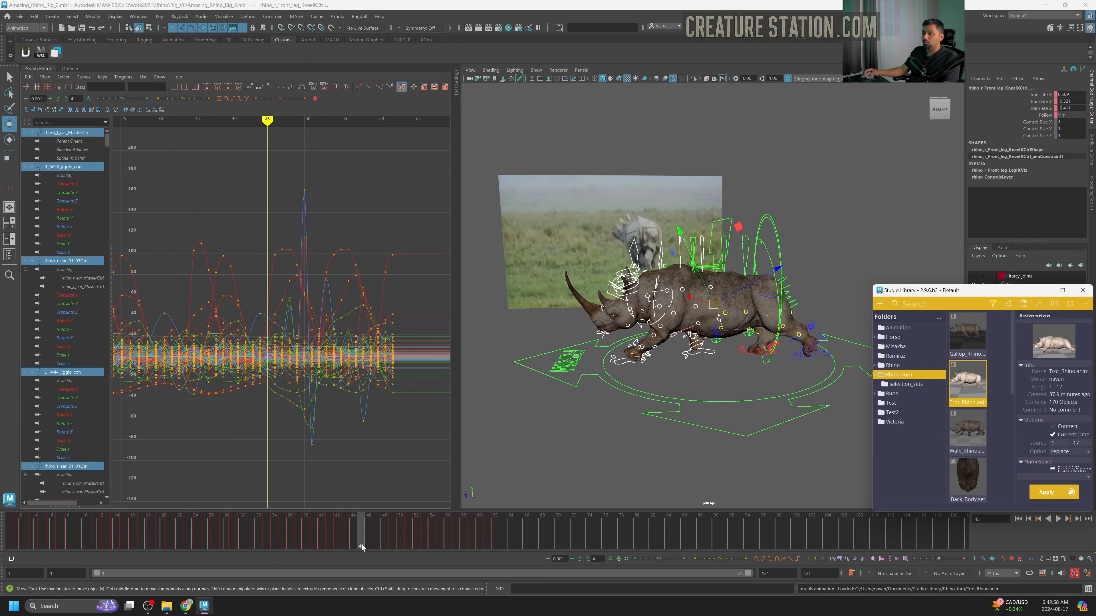
# Select all the front controls' trot keys and shift them 4 frames later.
pyautogui.moveTo(354, 542); pyautogui.dragTo(378, 542)
pyautogui.keyDown('alt'); pyautogui.keyDown('shift'); pyautogui.moveTo(350, 337); pyautogui.dragTo(391, 259, button='right'); pyautogui.keyUp('shift'); pyautogui.keyUp('alt')
pyautogui.moveTo(411, 223); pyautogui.dragTo(270, 384)
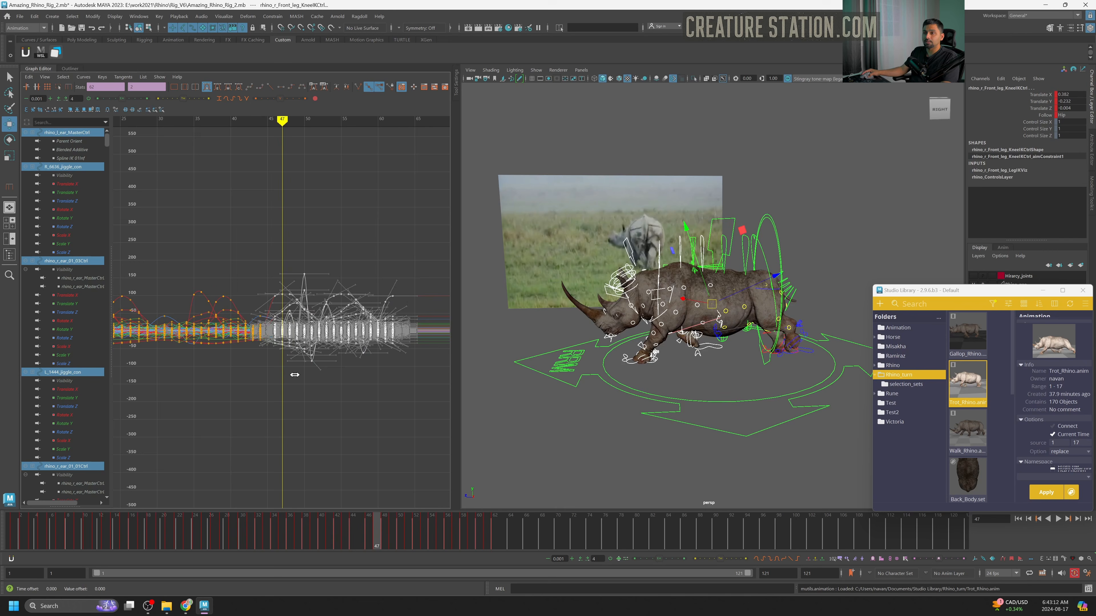
pyautogui.keyDown('shift'); pyautogui.moveTo(295, 374); pyautogui.dragTo(323, 380, button='middle'); pyautogui.keyUp('shift')
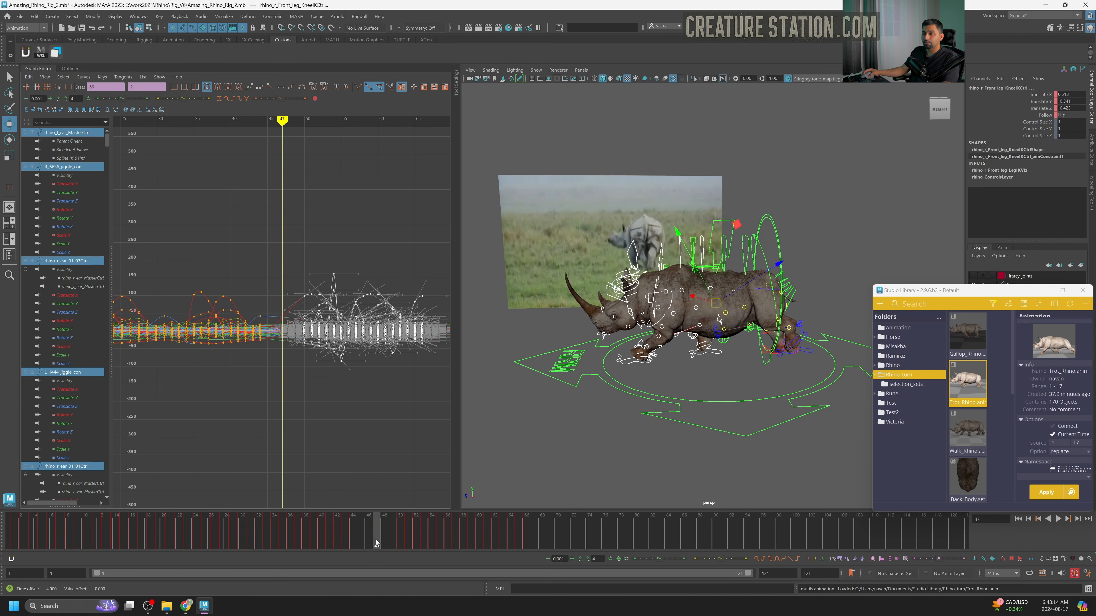
# Scrub between about frames 28 and 40 to compare the front legs' gallop timing with the reference footage.
pyautogui.moveTo(376, 540); pyautogui.dragTo(315, 554)
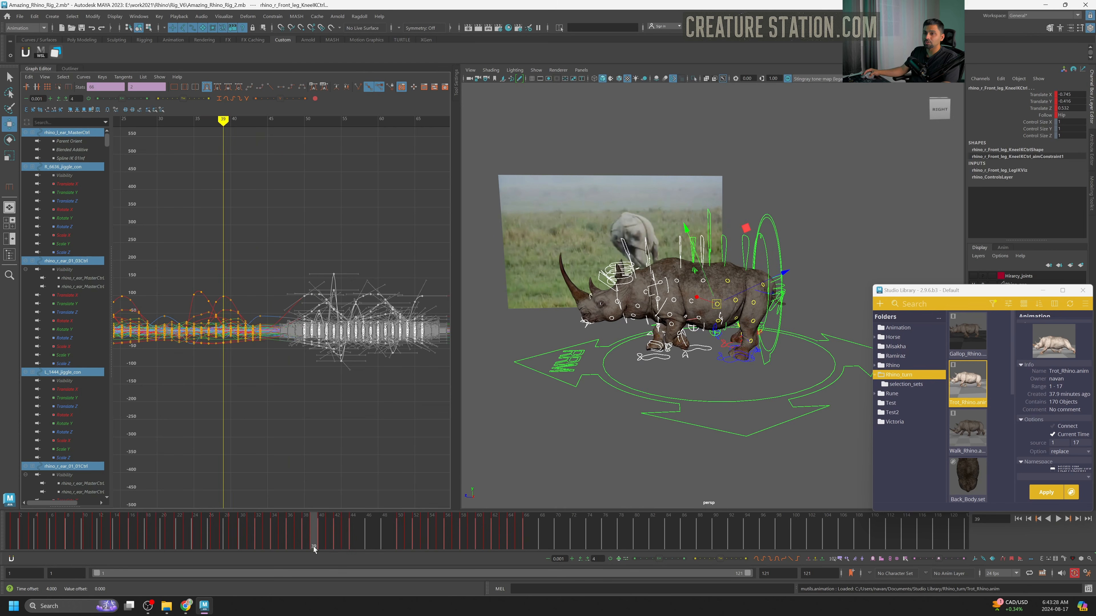
pyautogui.keyDown('alt'); pyautogui.moveTo(224, 392); pyautogui.dragTo(298, 382, button='middle'); pyautogui.keyUp('alt')
pyautogui.moveTo(321, 527); pyautogui.dragTo(242, 531)
pyautogui.keyDown('alt'); pyautogui.moveTo(610, 394); pyautogui.dragTo(661, 418, button='middle'); pyautogui.keyUp('alt')
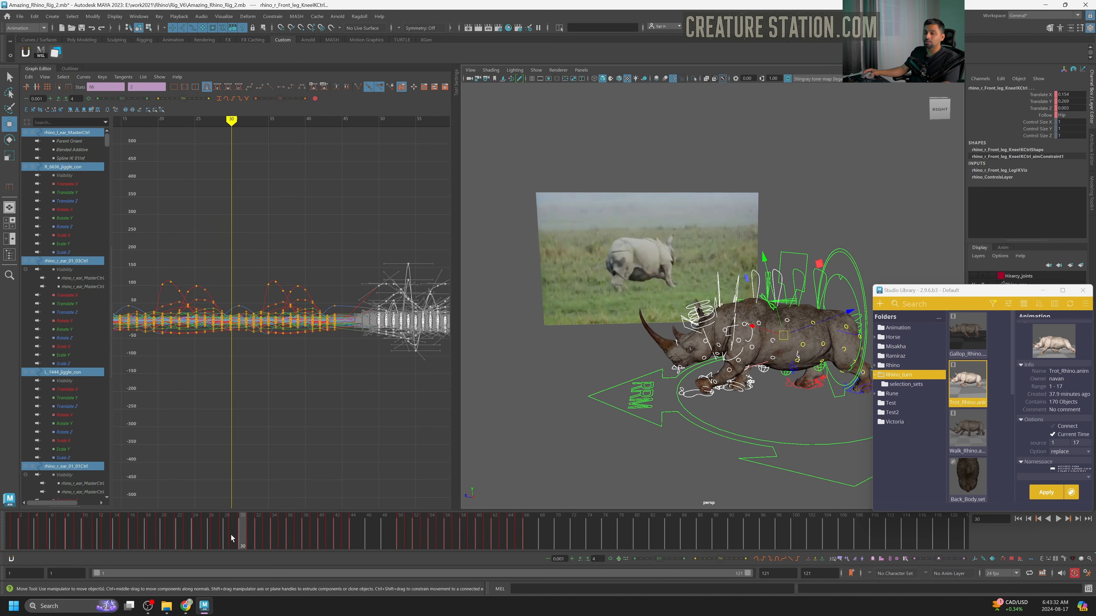
pyautogui.moveTo(247, 531); pyautogui.dragTo(235, 533)
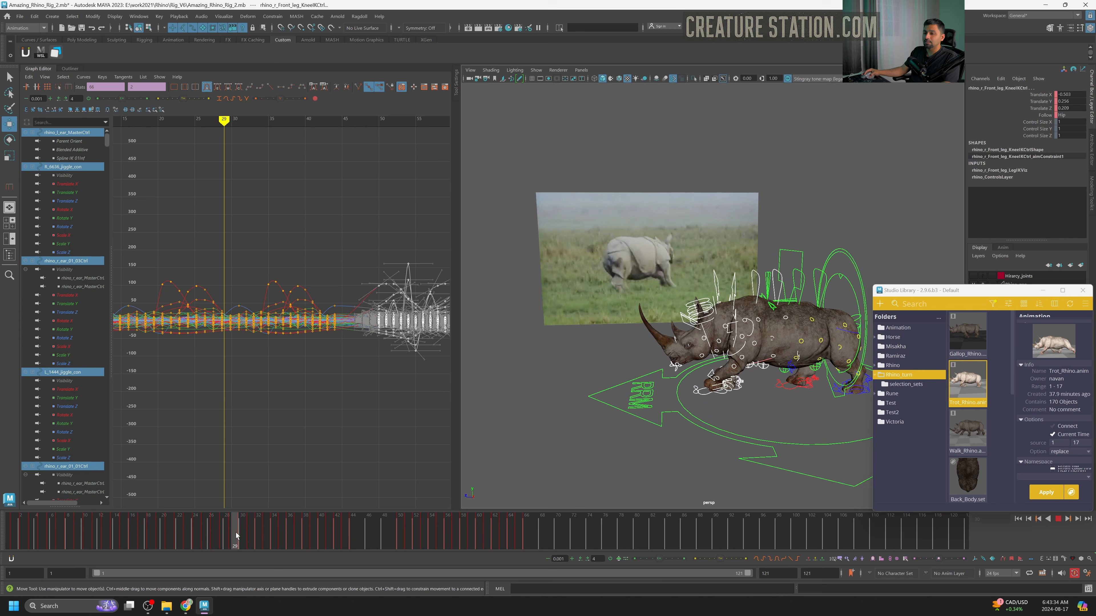
pyautogui.keyDown('alt'); pyautogui.moveTo(256, 434); pyautogui.dragTo(266, 433, button='middle'); pyautogui.keyUp('alt')
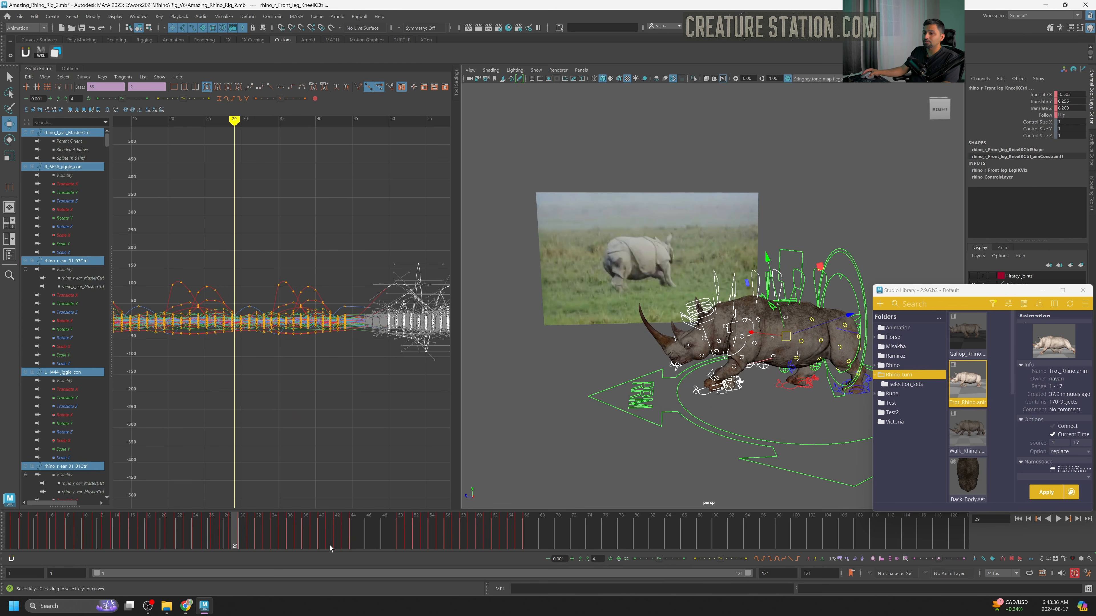
pyautogui.moveTo(237, 532); pyautogui.dragTo(323, 536)
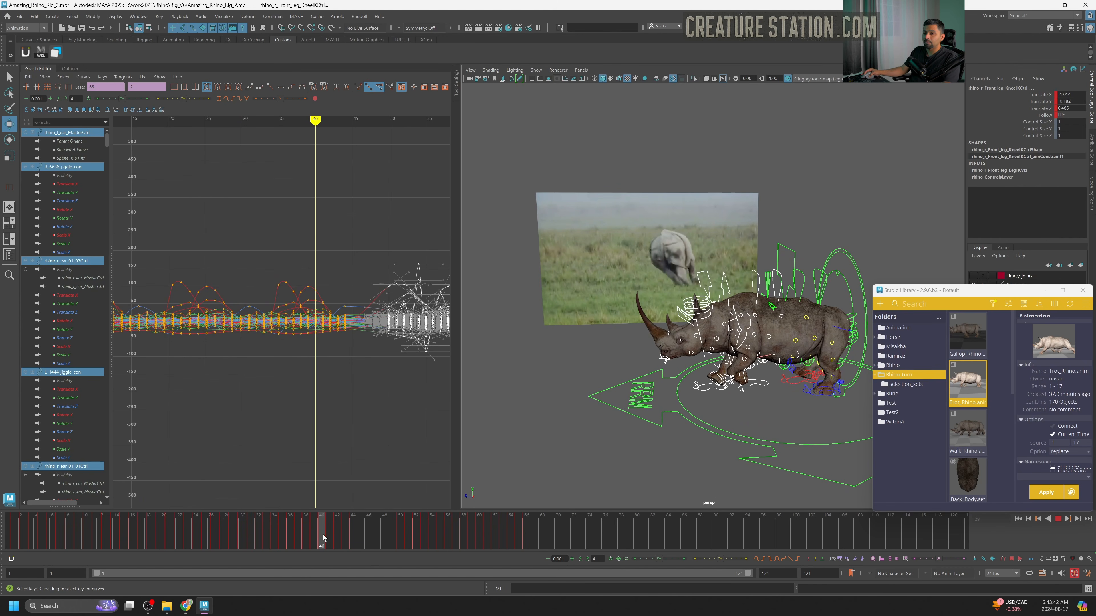
pyautogui.moveTo(323, 534); pyautogui.dragTo(317, 535)
pyautogui.keyDown('alt'); pyautogui.moveTo(307, 399); pyautogui.dragTo(327, 408, button='middle'); pyautogui.keyUp('alt')
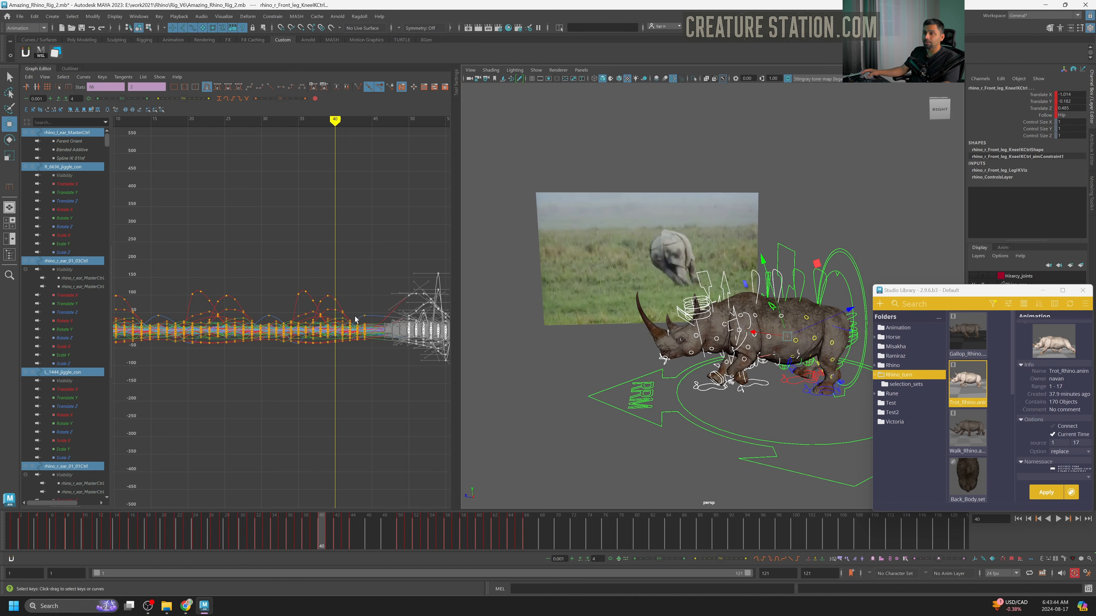
# Try scaling the front controls' gallop keys from about frame 19 onward so they end at frame 41.
pyautogui.moveTo(254, 380); pyautogui.dragTo(185, 394)
pyautogui.moveTo(189, 529); pyautogui.dragTo(222, 528)
pyautogui.moveTo(265, 530); pyautogui.dragTo(329, 526)
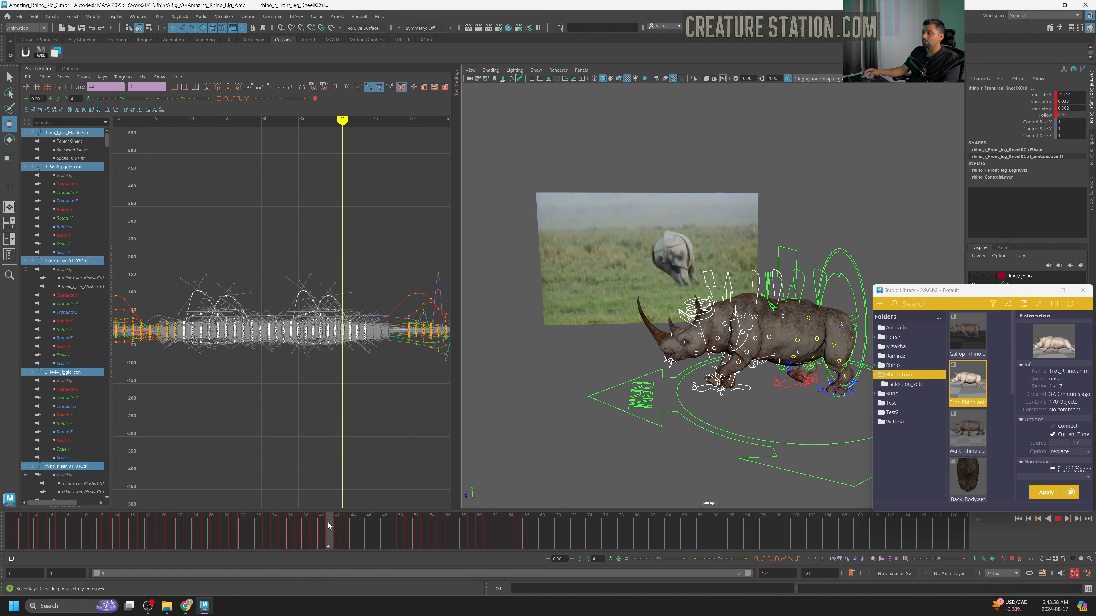
pyautogui.moveTo(328, 526); pyautogui.dragTo(329, 525)
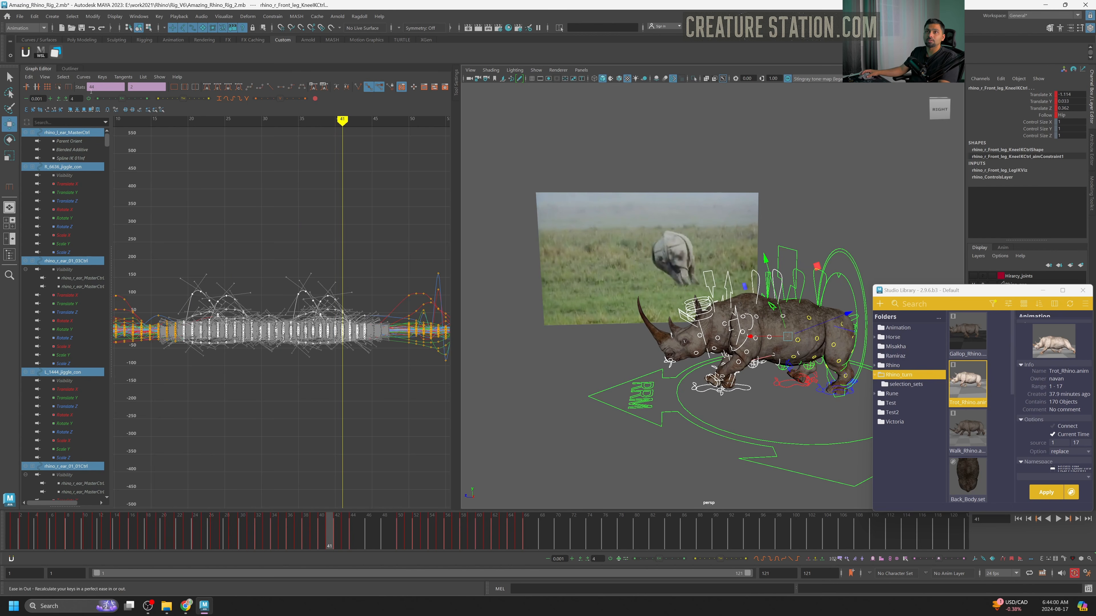
pyautogui.click(58, 87)
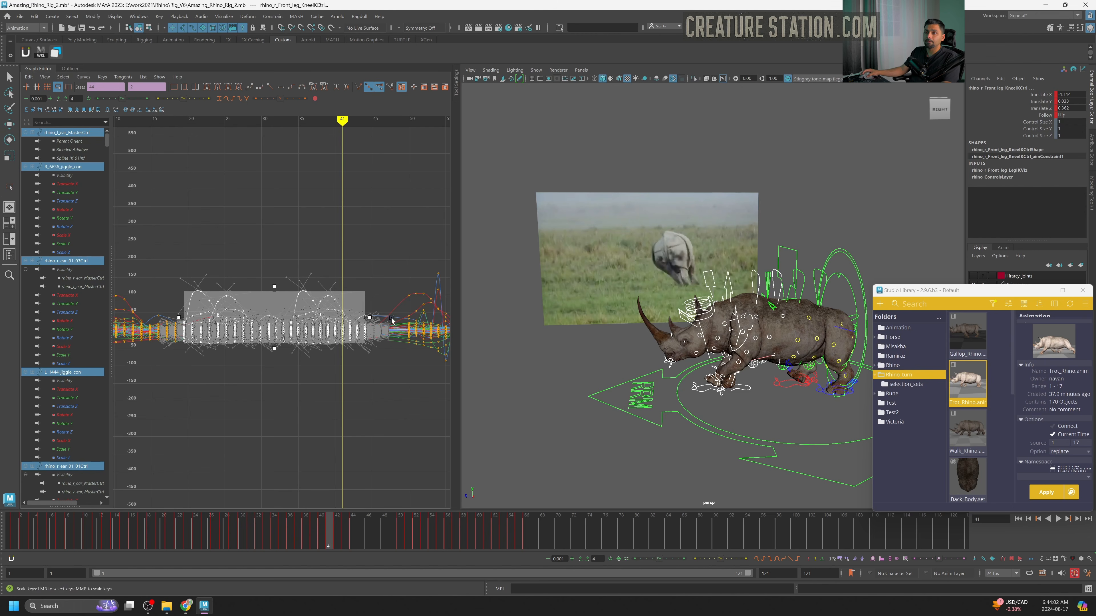
pyautogui.moveTo(372, 320); pyautogui.dragTo(349, 320)
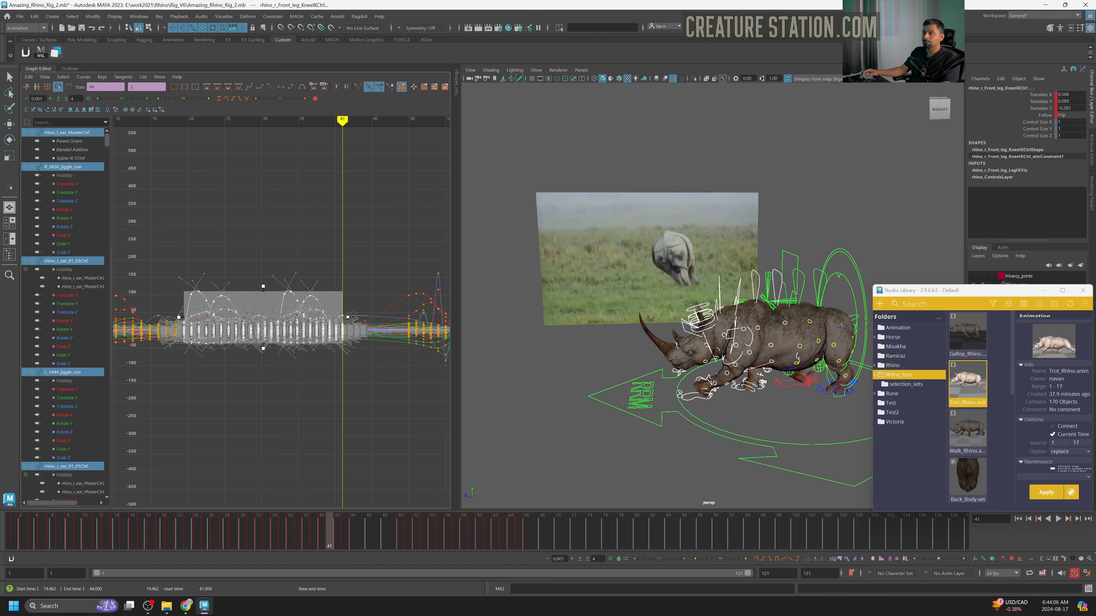
# Try stretching the scaled gallop keys to end at about frame 42 and check the pose near frame 33 against the reference.
pyautogui.moveTo(323, 534); pyautogui.dragTo(275, 545)
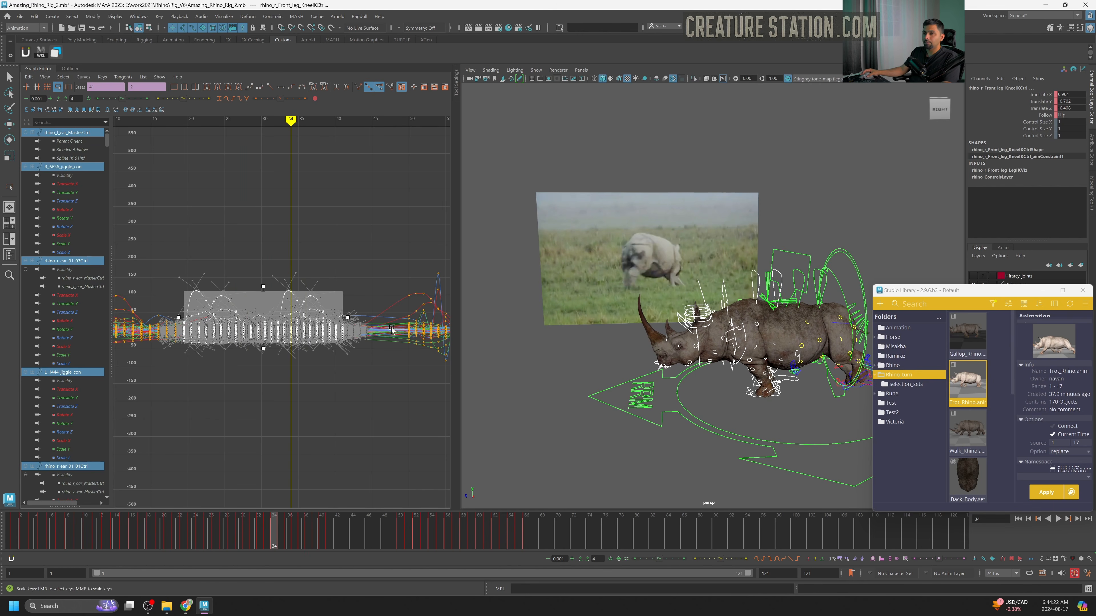
pyautogui.scroll(2, 292, 345)
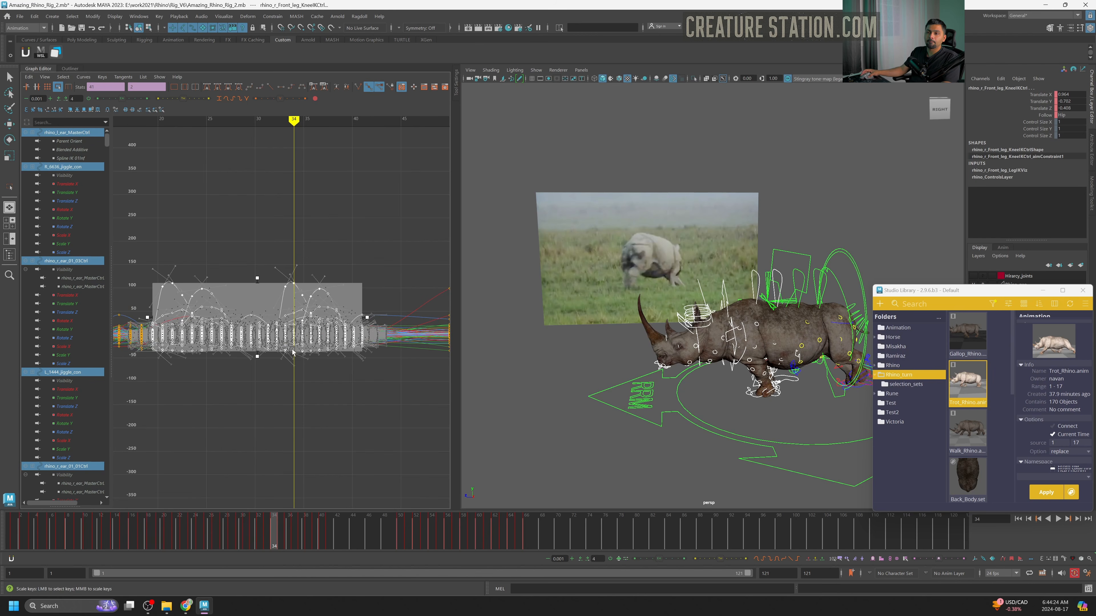
pyautogui.moveTo(368, 320); pyautogui.dragTo(376, 319)
pyautogui.moveTo(279, 538)
pyautogui.mouseDown()
pyautogui.moveTo(259, 539)
pyautogui.moveTo(315, 533)
pyautogui.moveTo(253, 545)
pyautogui.moveTo(266, 538)
pyautogui.mouseUp()
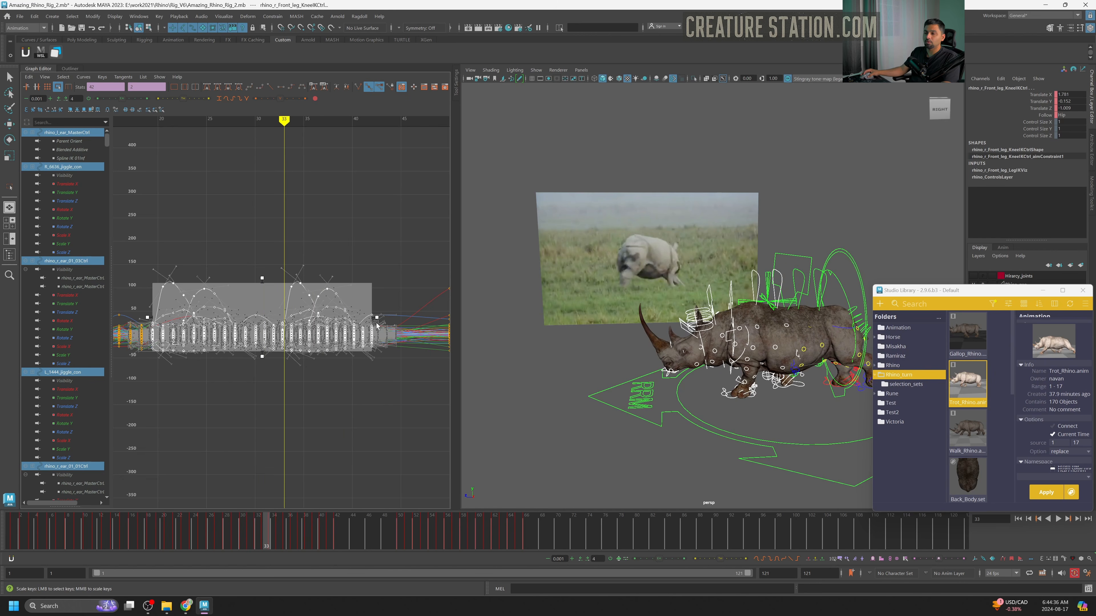
# Undo both scale changes and the selection of the front controls' gallop keys.
pyautogui.hotkey('ctrl', 'z')
pyautogui.hotkey('ctrl', 'z')
pyautogui.hotkey('ctrl', 'z')
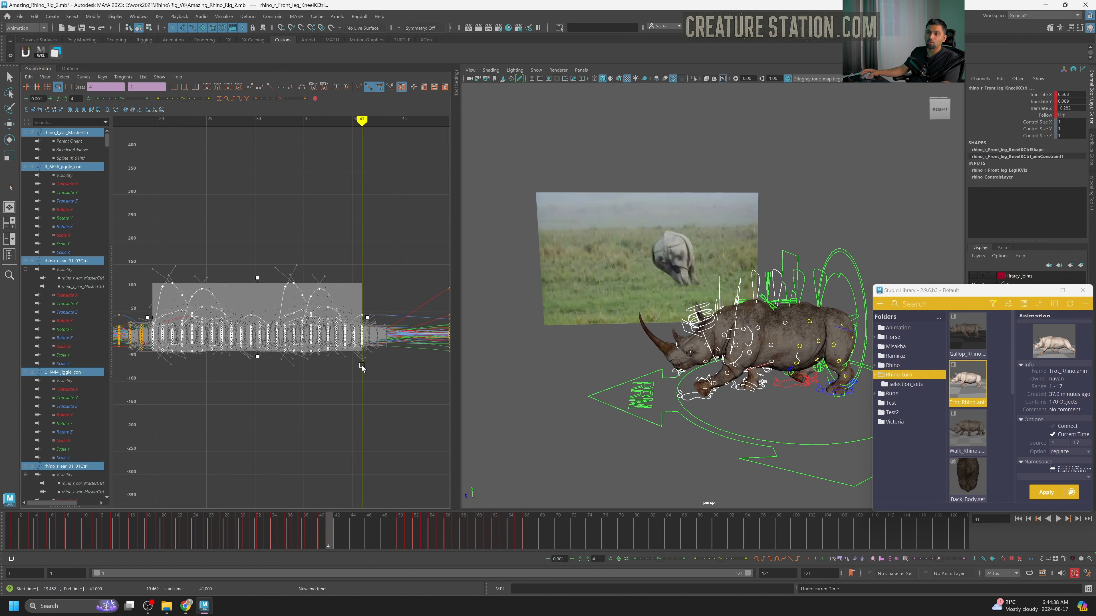
pyautogui.hotkey('ctrl', 'z')
pyautogui.scroll(-2, 326, 300)
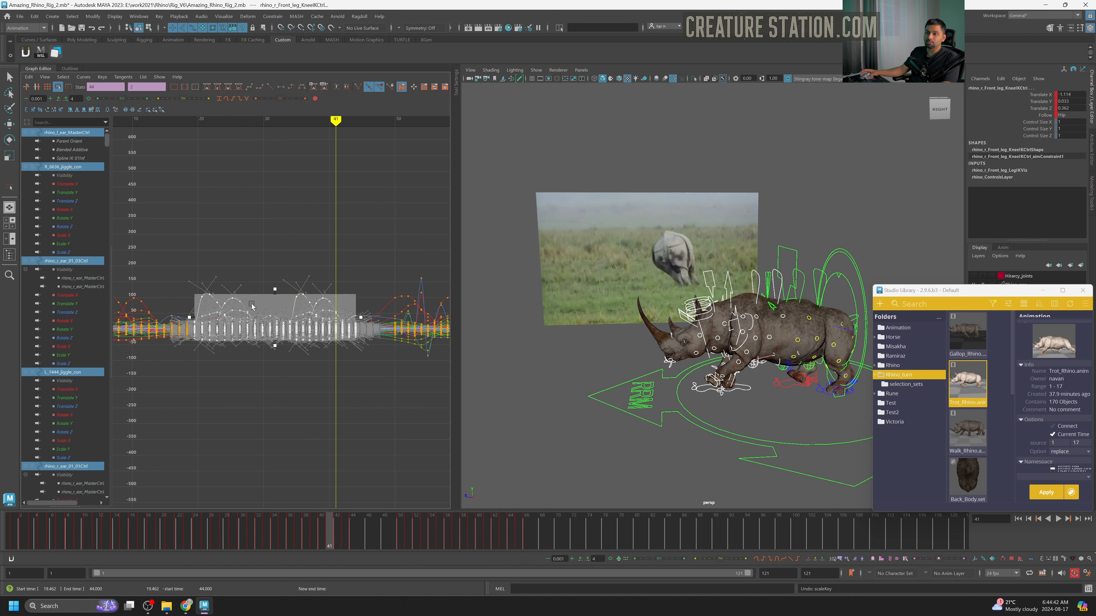
pyautogui.hotkey('ctrl', 'z')
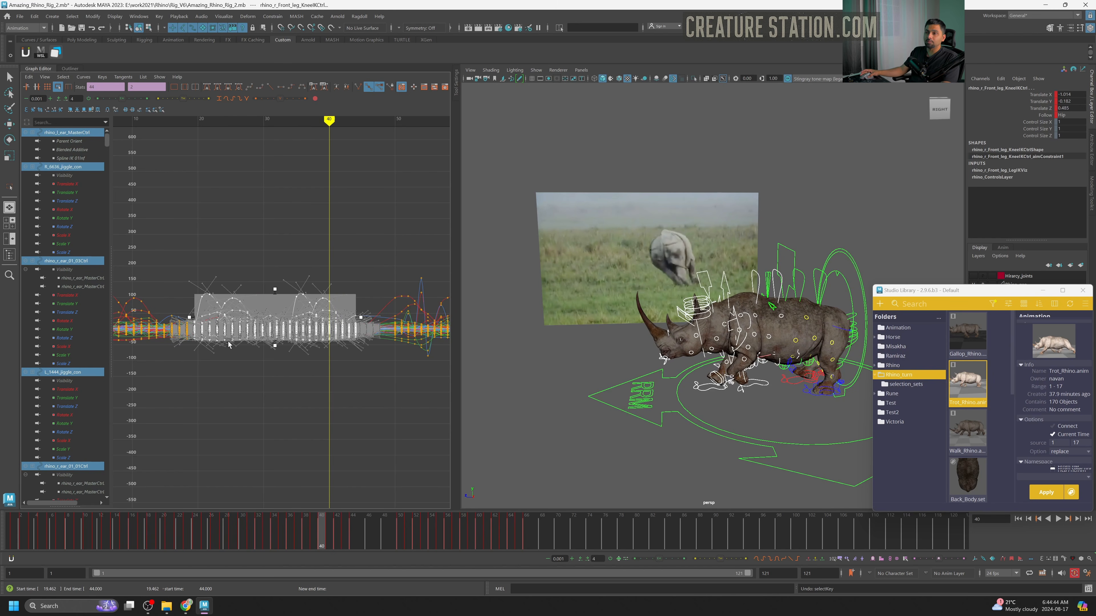
pyautogui.hotkey('ctrl', 'z')
# Isolate the front controls' gallop keys between frames 31 and 44 and scrub to frame 36 to compare them with the reference.
pyautogui.scroll(3, 267, 345)
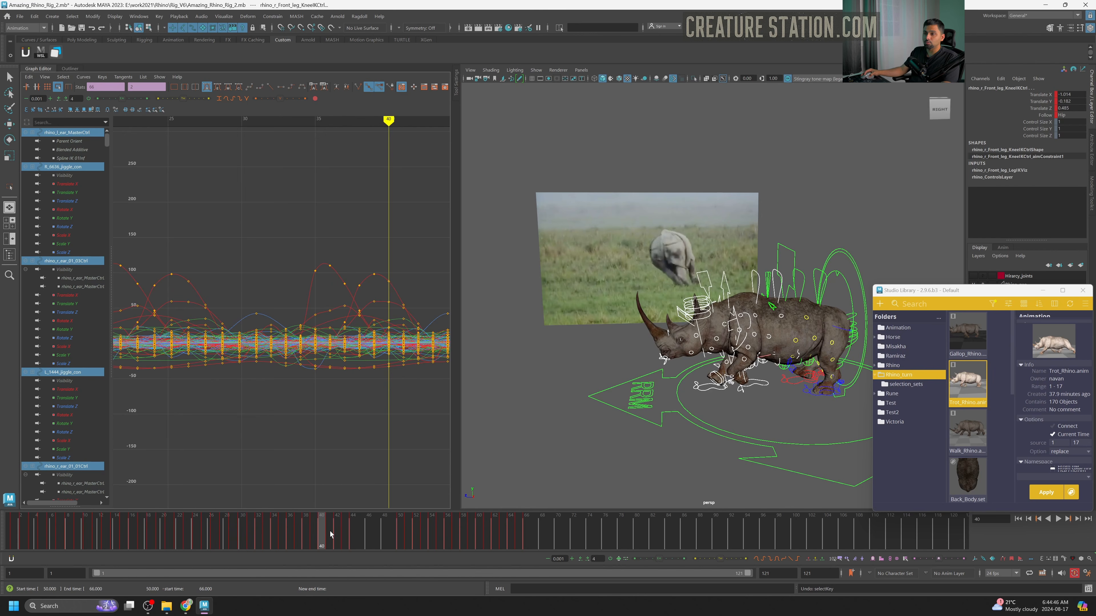
pyautogui.hotkey('alt', 'v')
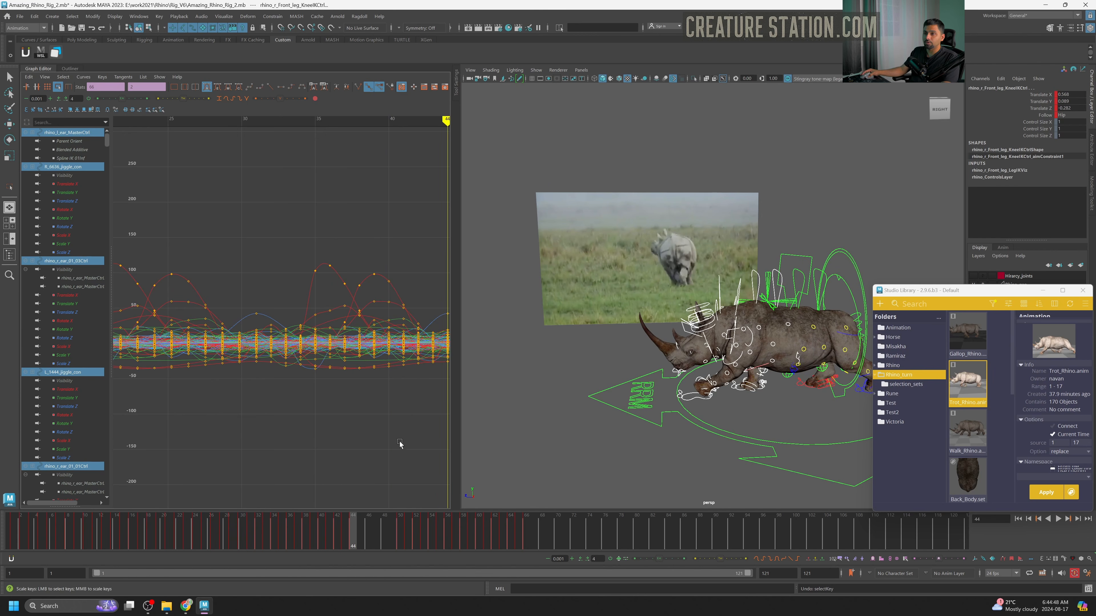
pyautogui.keyDown('alt'); pyautogui.moveTo(399, 442); pyautogui.dragTo(372, 442, button='middle'); pyautogui.keyUp('alt')
pyautogui.moveTo(276, 545); pyautogui.dragTo(249, 545)
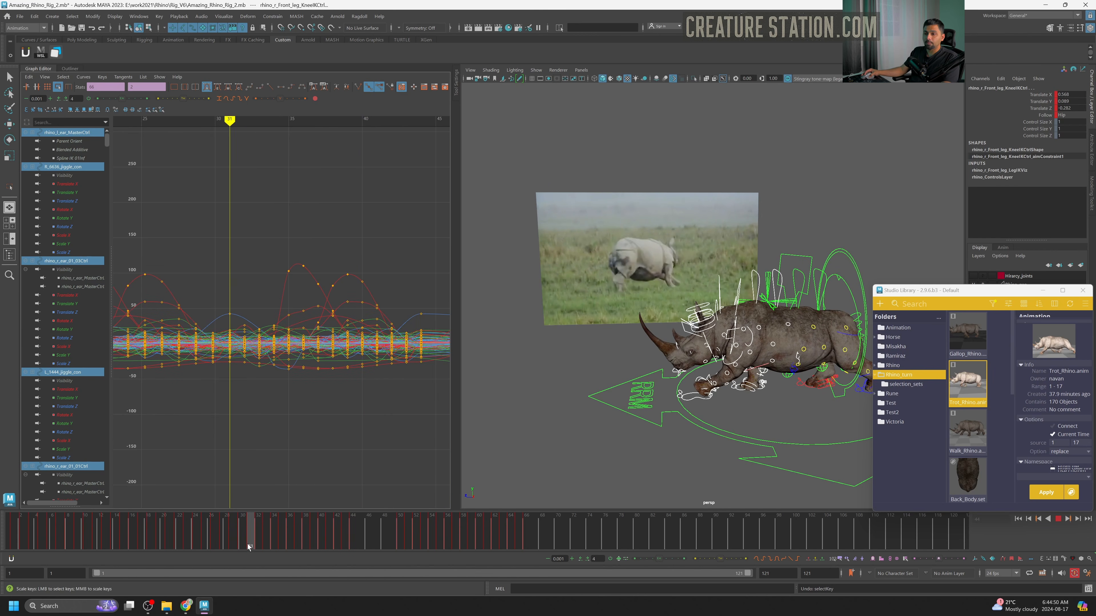
pyautogui.moveTo(422, 253); pyautogui.dragTo(226, 432)
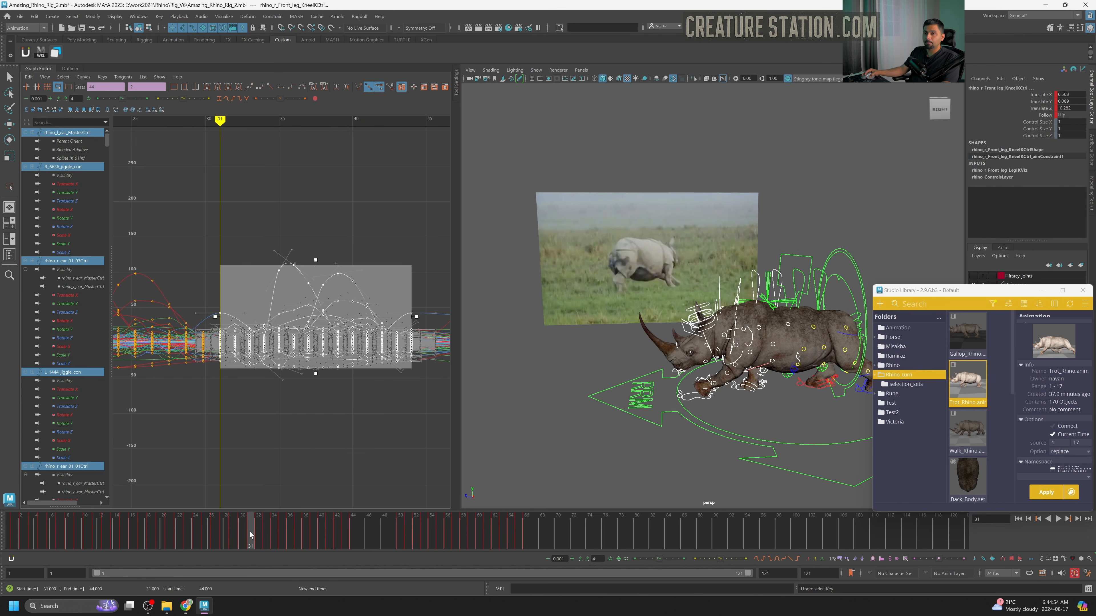
pyautogui.moveTo(250, 532); pyautogui.dragTo(291, 551)
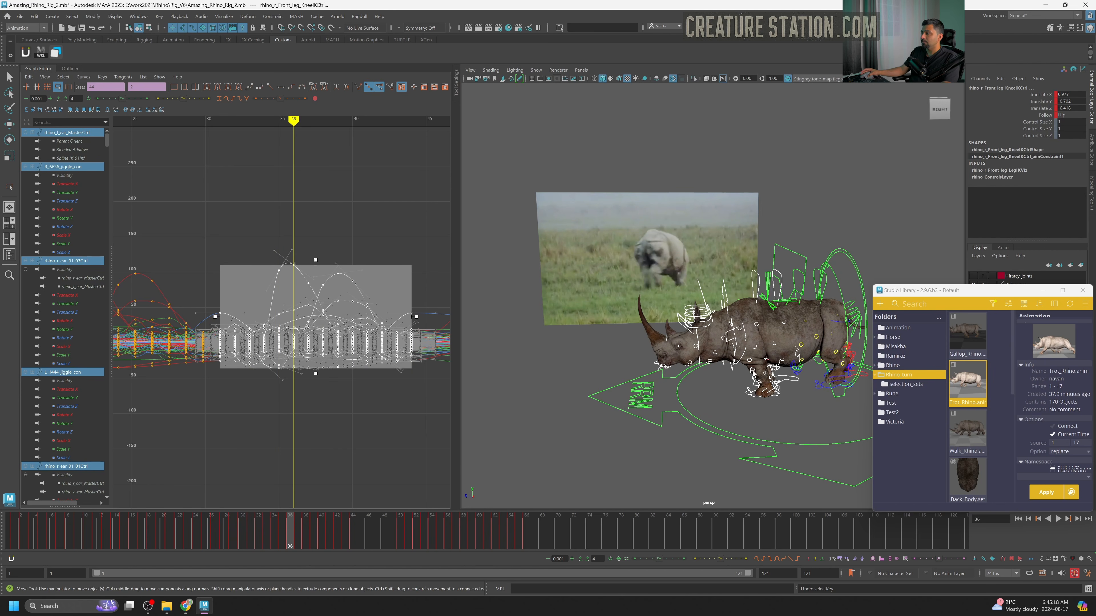
# Select the front left leg's controls with their saved selection set and move its gallop keys from frame 36 onward 5 frames later.
pyautogui.scroll(2, 775, 392)
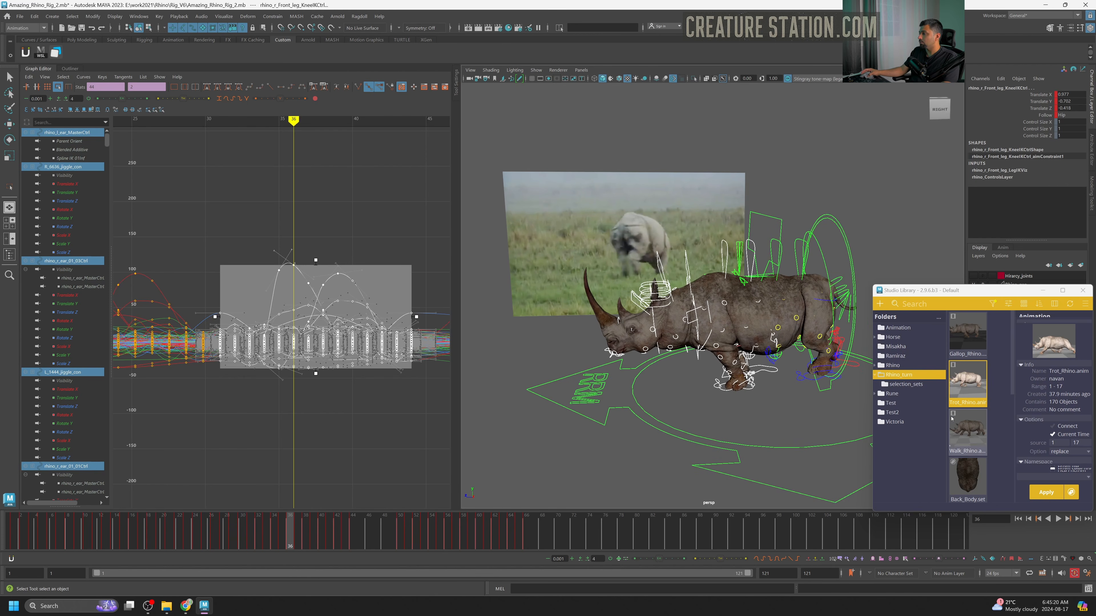
pyautogui.scroll(-4, 968, 419)
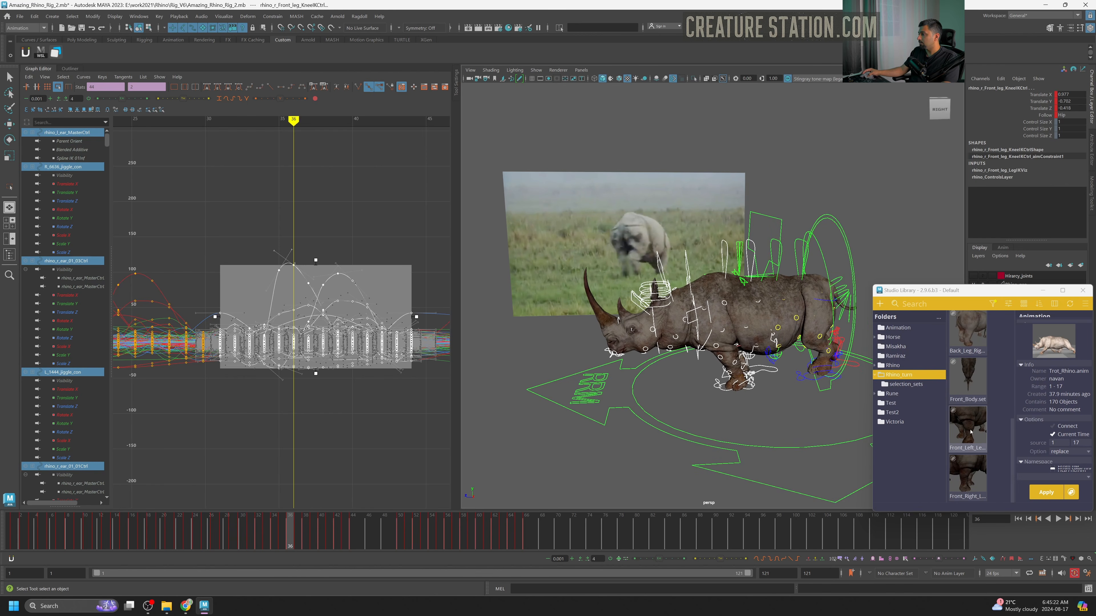
pyautogui.click(971, 431)
pyautogui.doubleClick(972, 426)
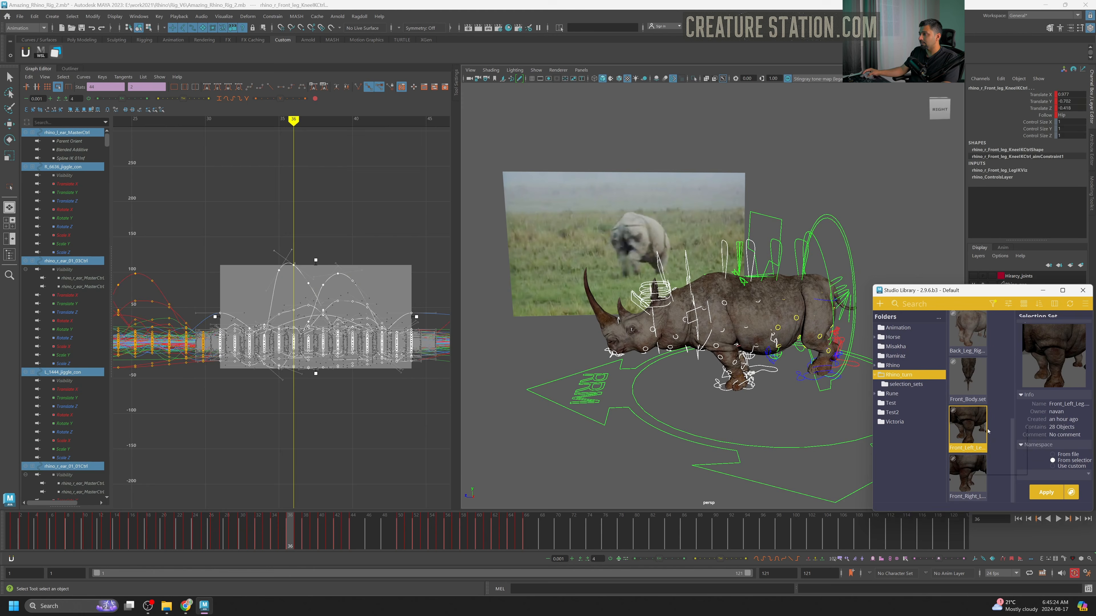
pyautogui.scroll(-3, 366, 385)
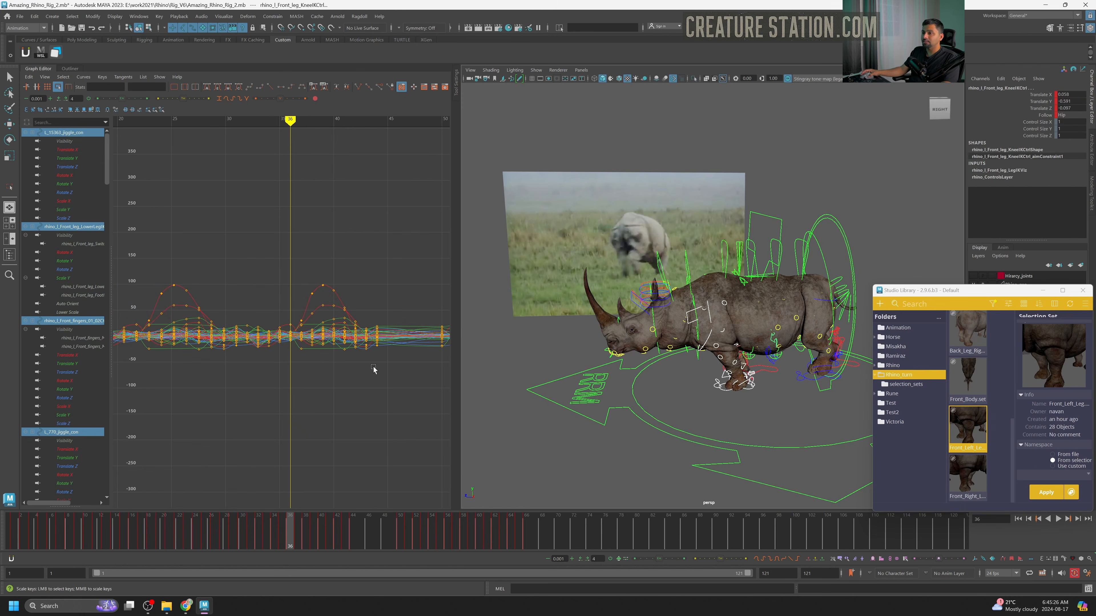
pyautogui.moveTo(287, 532)
pyautogui.mouseDown()
pyautogui.moveTo(308, 536)
pyautogui.moveTo(264, 544)
pyautogui.moveTo(330, 542)
pyautogui.moveTo(279, 537)
pyautogui.moveTo(291, 539)
pyautogui.mouseUp()
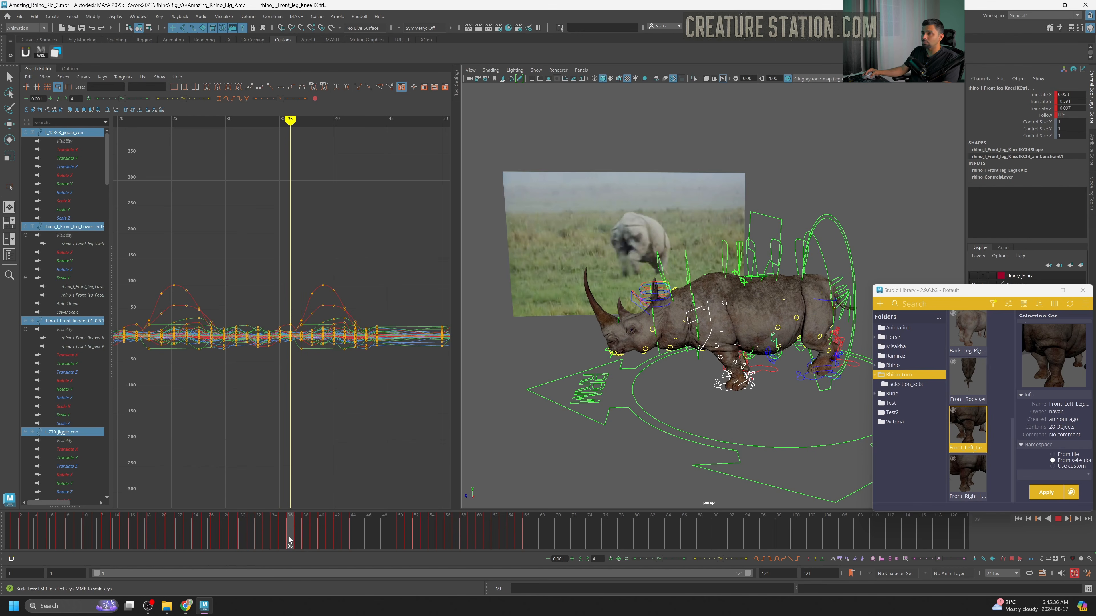
pyautogui.press('w')
pyautogui.moveTo(406, 232); pyautogui.dragTo(286, 394)
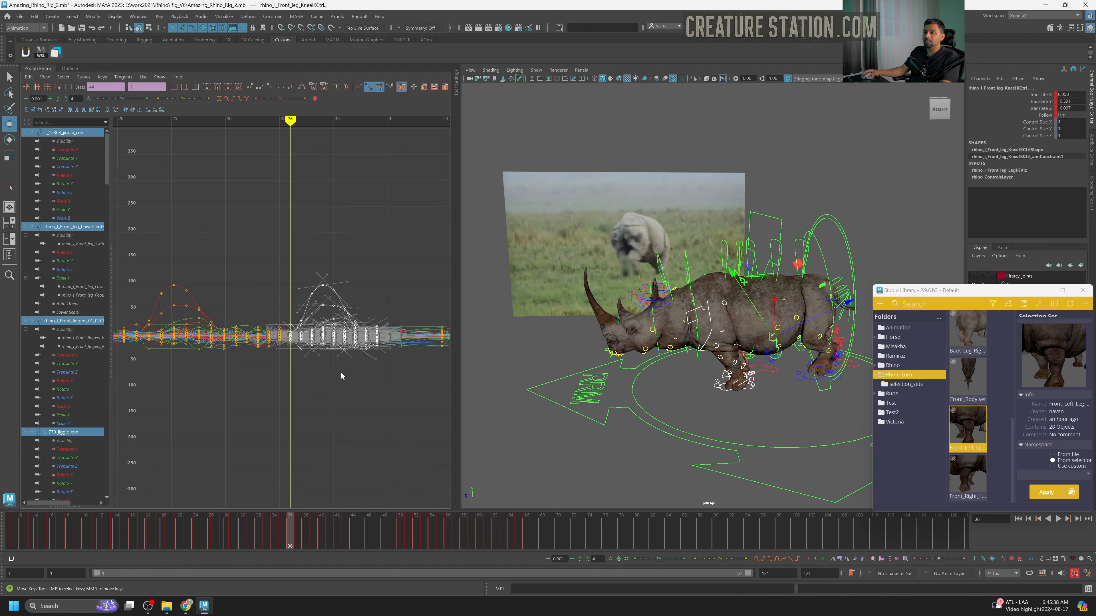
pyautogui.keyDown('shift'); pyautogui.moveTo(341, 376); pyautogui.dragTo(369, 371, button='middle'); pyautogui.keyUp('shift')
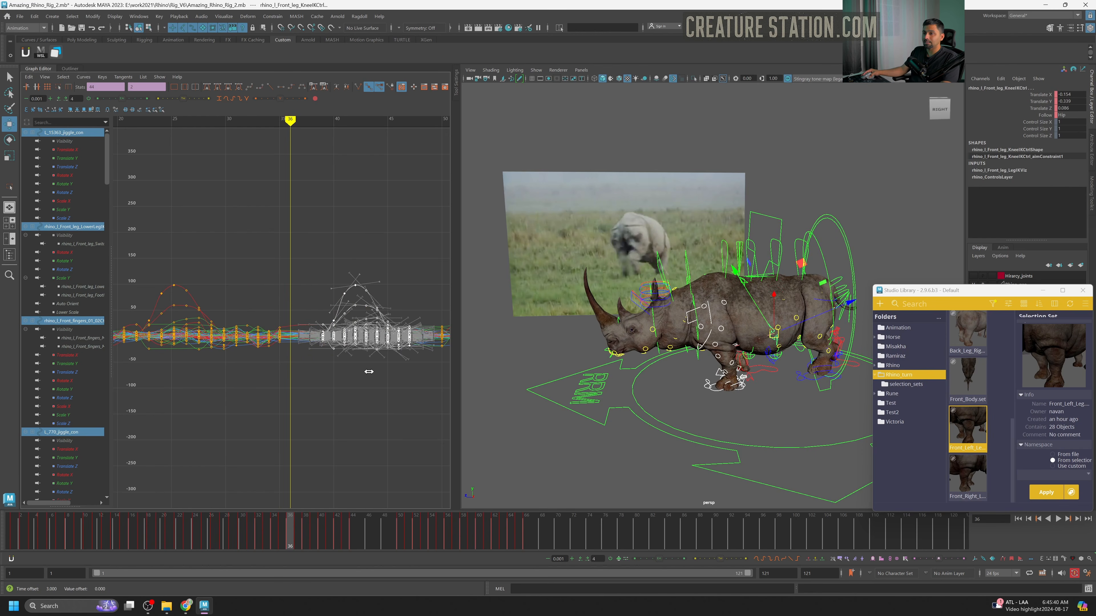
pyautogui.moveTo(280, 526); pyautogui.dragTo(321, 541)
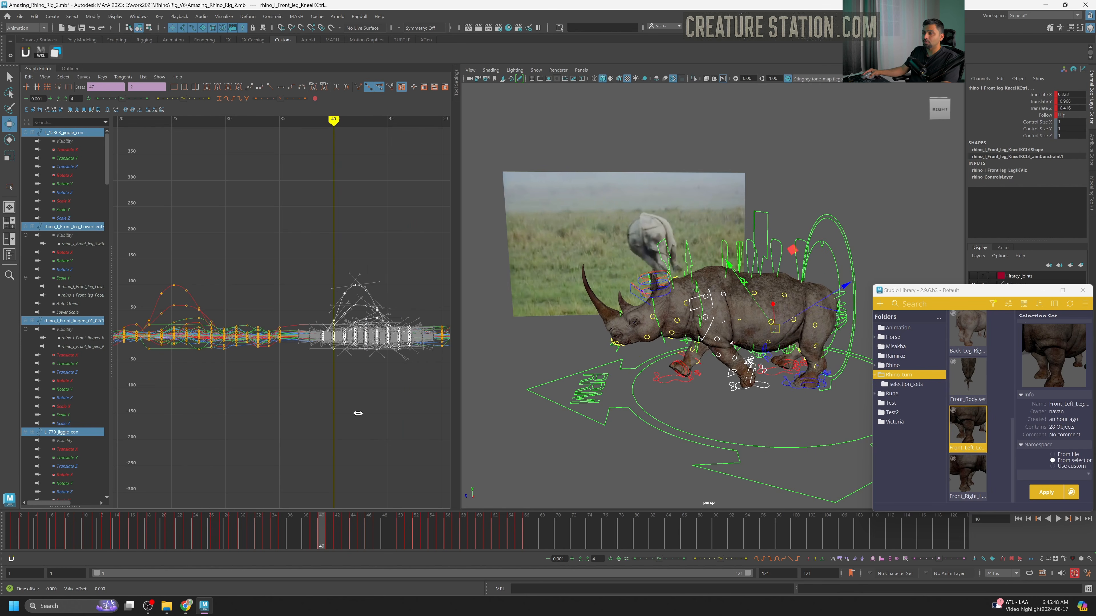
pyautogui.keyDown('shift'); pyautogui.moveTo(358, 413); pyautogui.dragTo(371, 418, button='middle'); pyautogui.keyUp('shift')
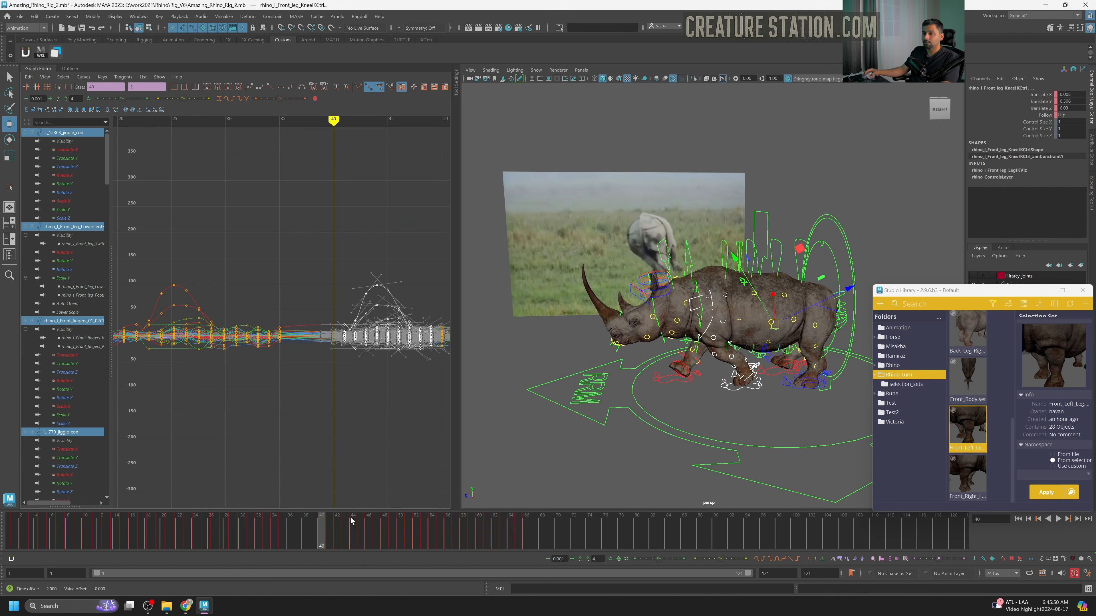
# Scrub between about frames 40 and 66 to check the front left leg's timing and the trot footfalls against the reference footage.
pyautogui.moveTo(315, 535); pyautogui.dragTo(450, 548)
pyautogui.keyDown('alt'); pyautogui.moveTo(405, 383); pyautogui.dragTo(352, 391, button='middle'); pyautogui.keyUp('alt')
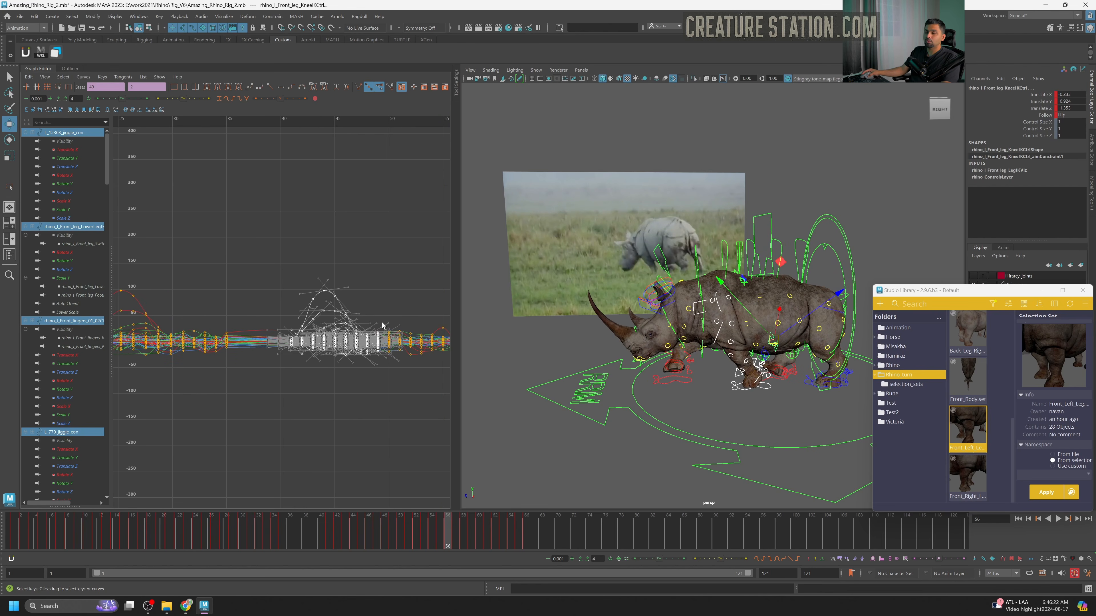
pyautogui.keyDown('alt'); pyautogui.moveTo(382, 325); pyautogui.dragTo(359, 323, button='middle'); pyautogui.keyUp('alt')
pyautogui.moveTo(439, 524); pyautogui.dragTo(376, 547)
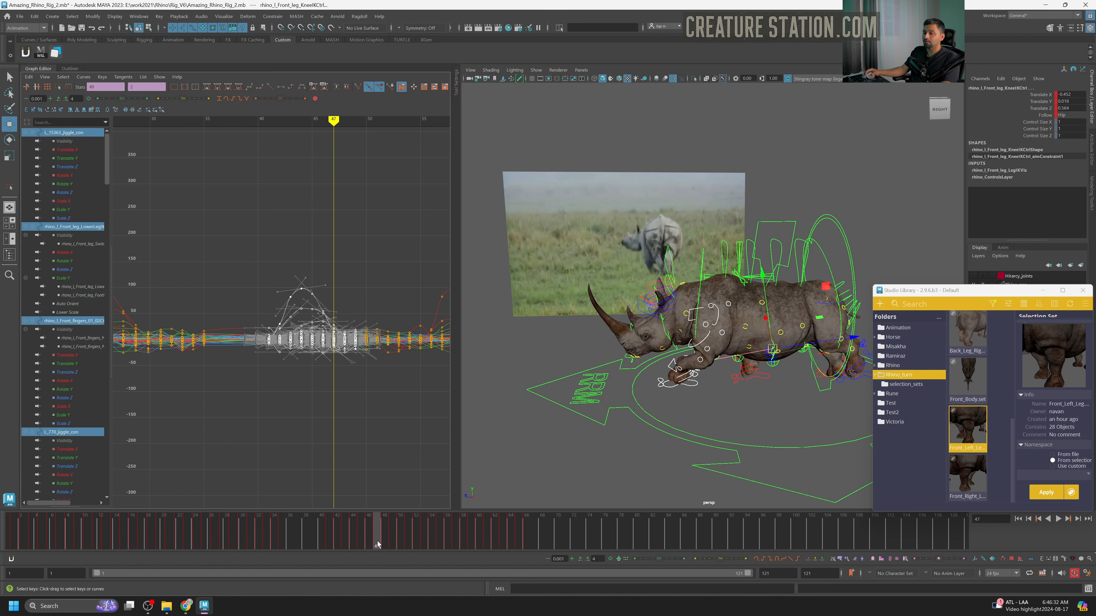
pyautogui.moveTo(378, 541); pyautogui.dragTo(481, 538)
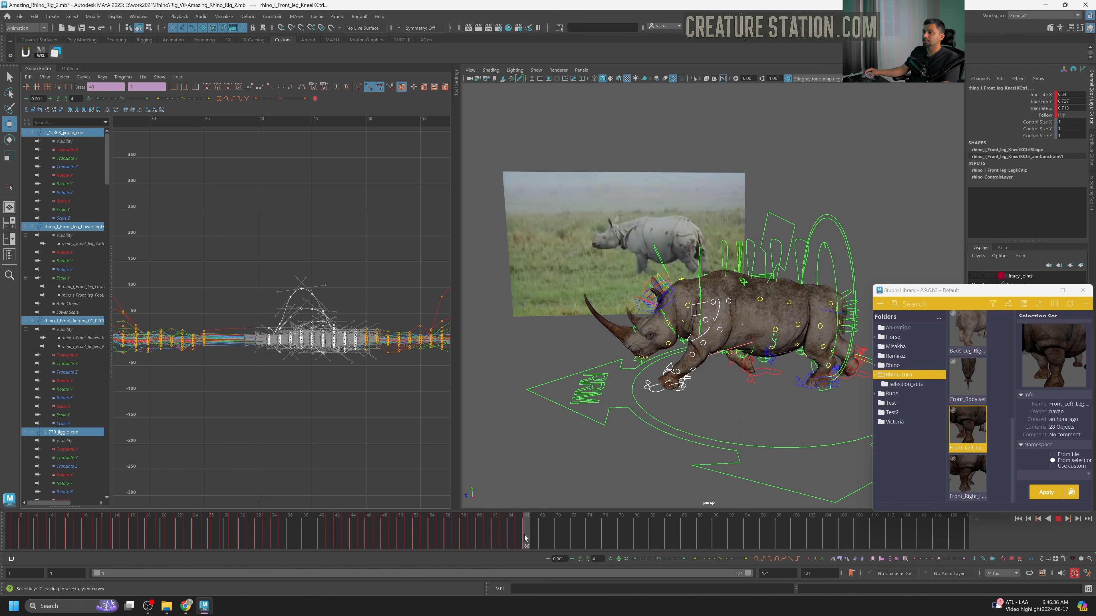
pyautogui.moveTo(525, 538)
pyautogui.mouseDown()
pyautogui.moveTo(346, 550)
pyautogui.moveTo(399, 544)
pyautogui.mouseUp()
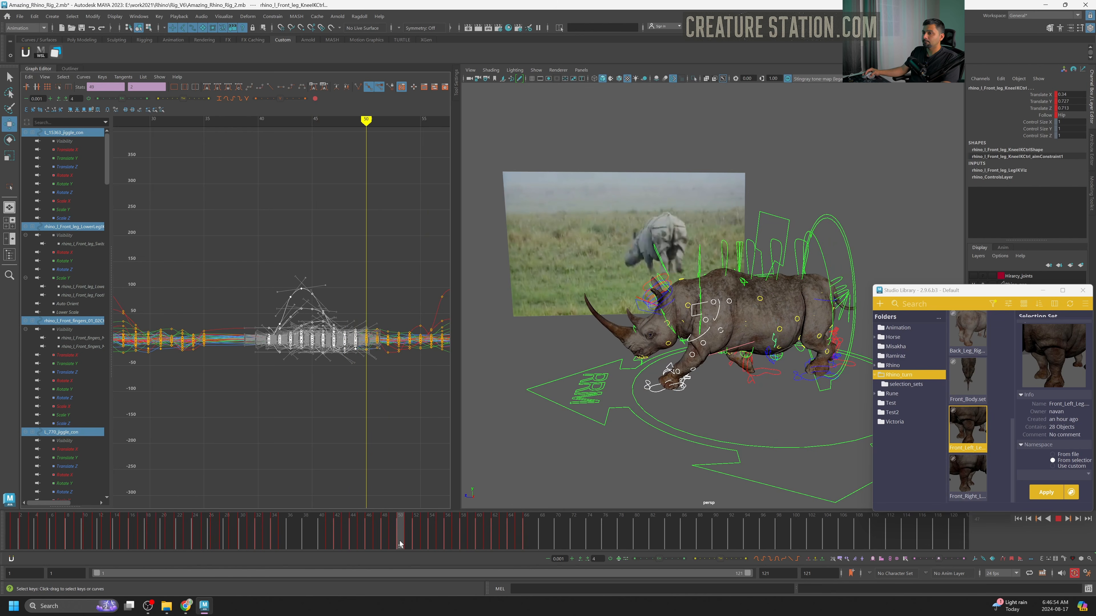
pyautogui.scroll(-5, 367, 421)
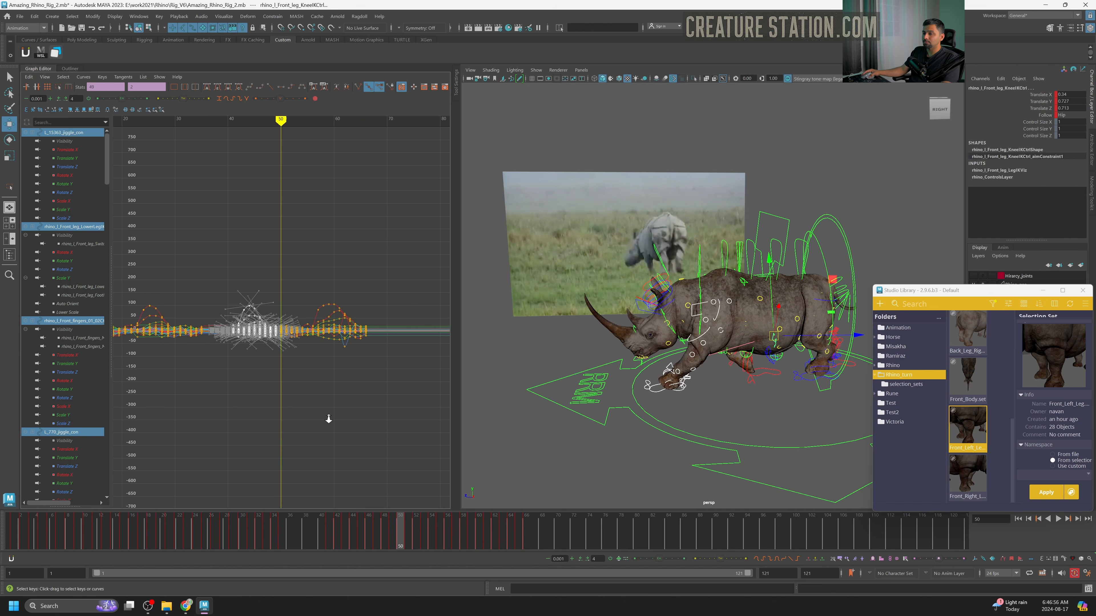
pyautogui.scroll(3, 329, 419)
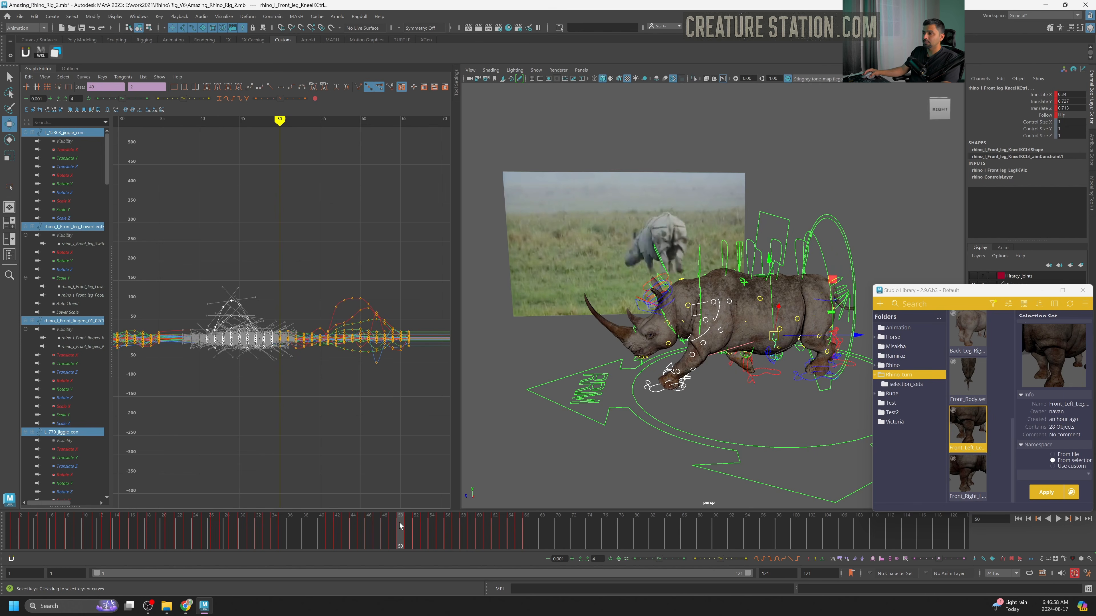
pyautogui.moveTo(404, 530)
pyautogui.mouseDown()
pyautogui.moveTo(374, 537)
pyautogui.moveTo(473, 537)
pyautogui.moveTo(341, 550)
pyautogui.moveTo(444, 545)
pyautogui.mouseUp()
pyautogui.moveTo(443, 545); pyautogui.dragTo(404, 539)
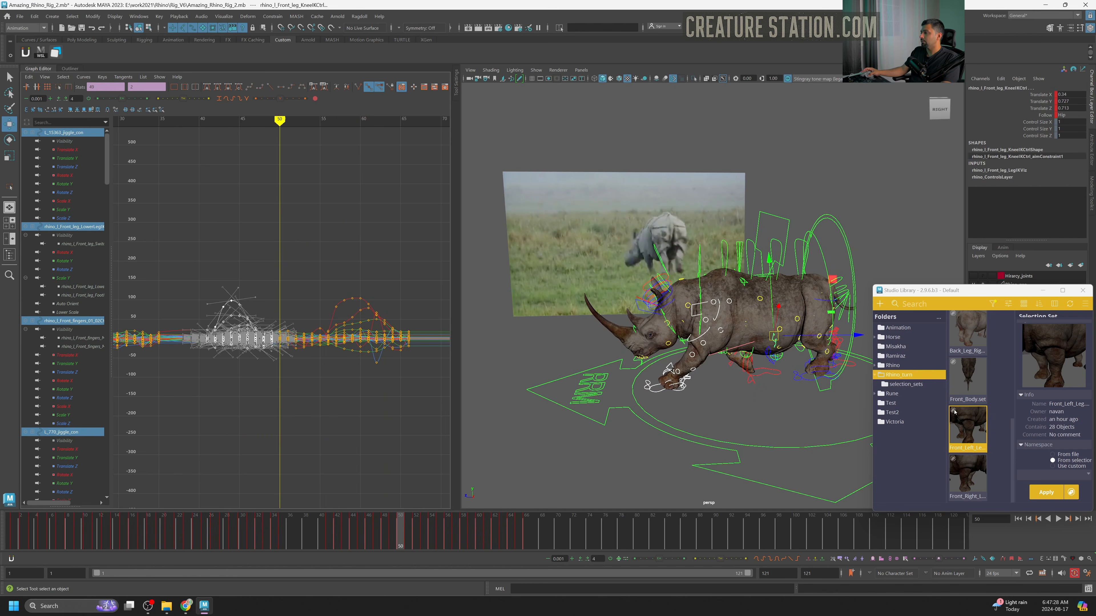
# Select all the front controls by combining the saved front body, front left leg and front right leg selection sets.
pyautogui.doubleClick(970, 377)
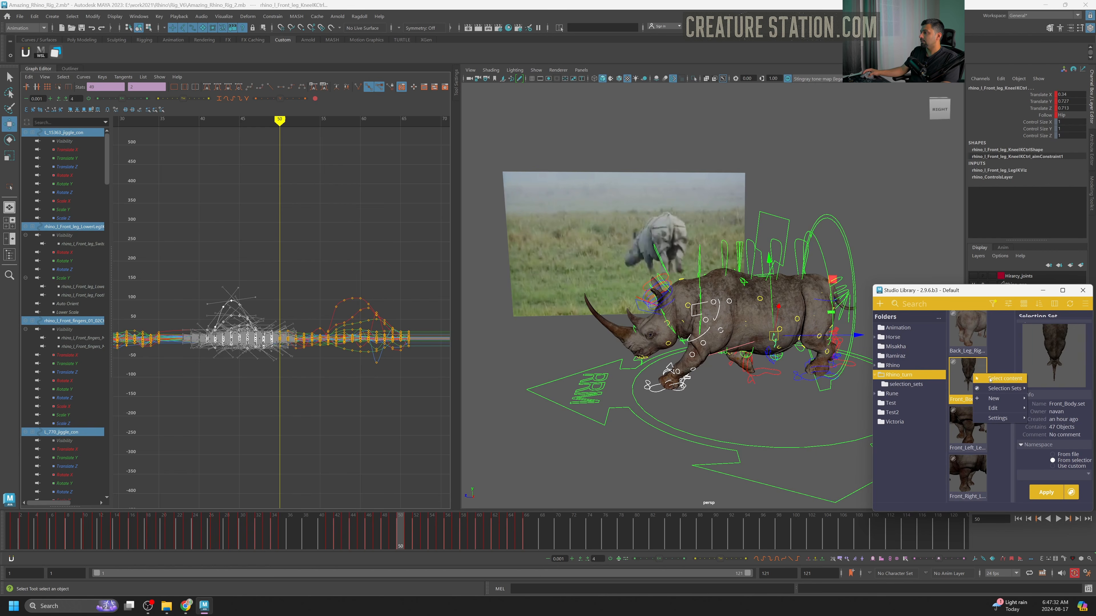
pyautogui.rightClick(970, 428)
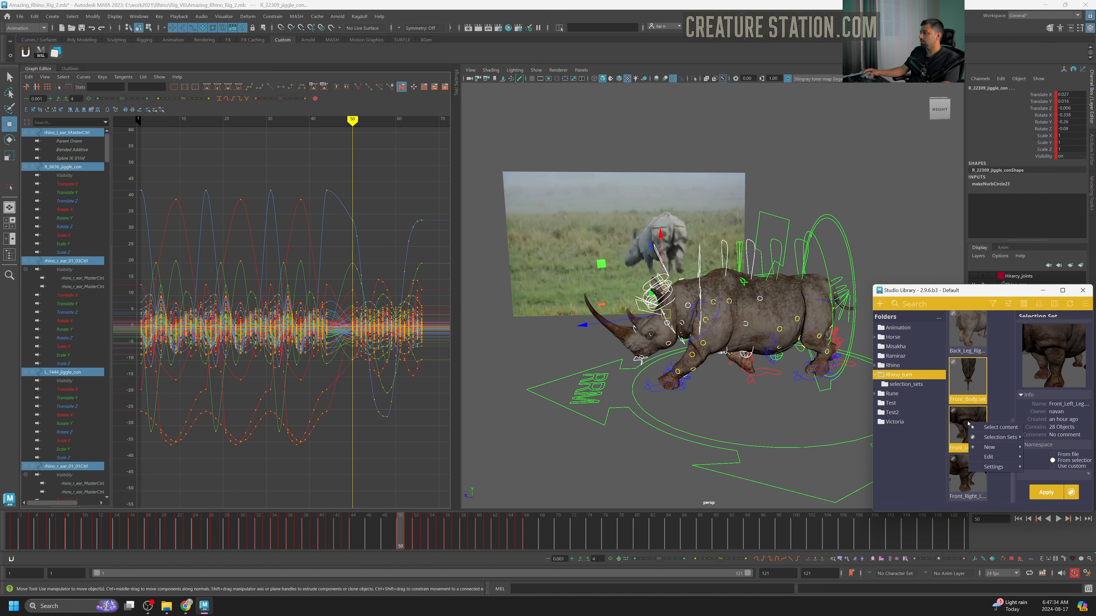
pyautogui.click(987, 428)
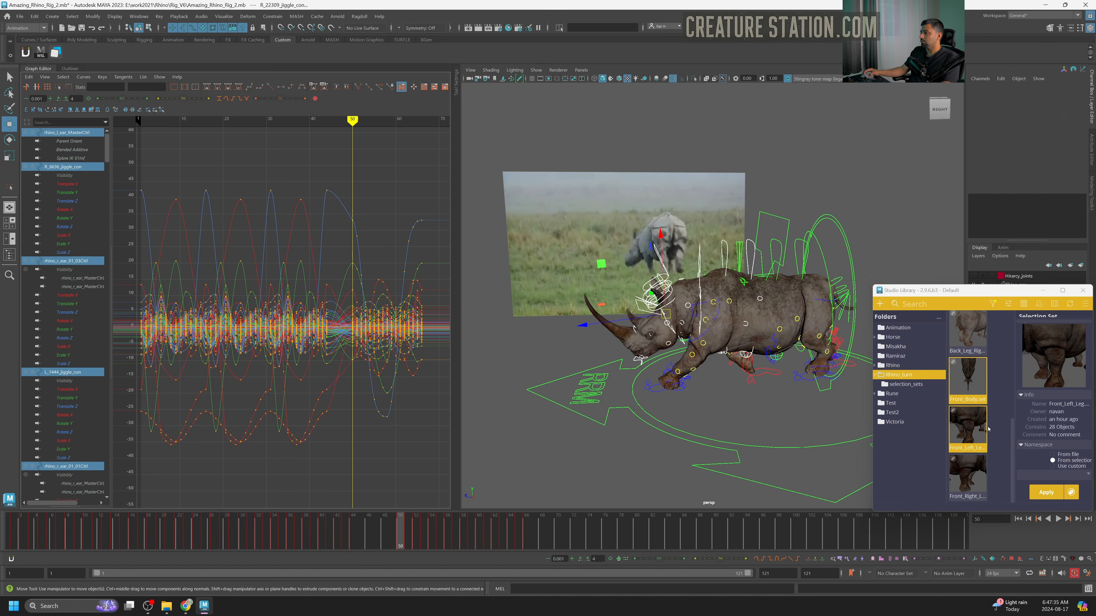
pyautogui.doubleClick(969, 477)
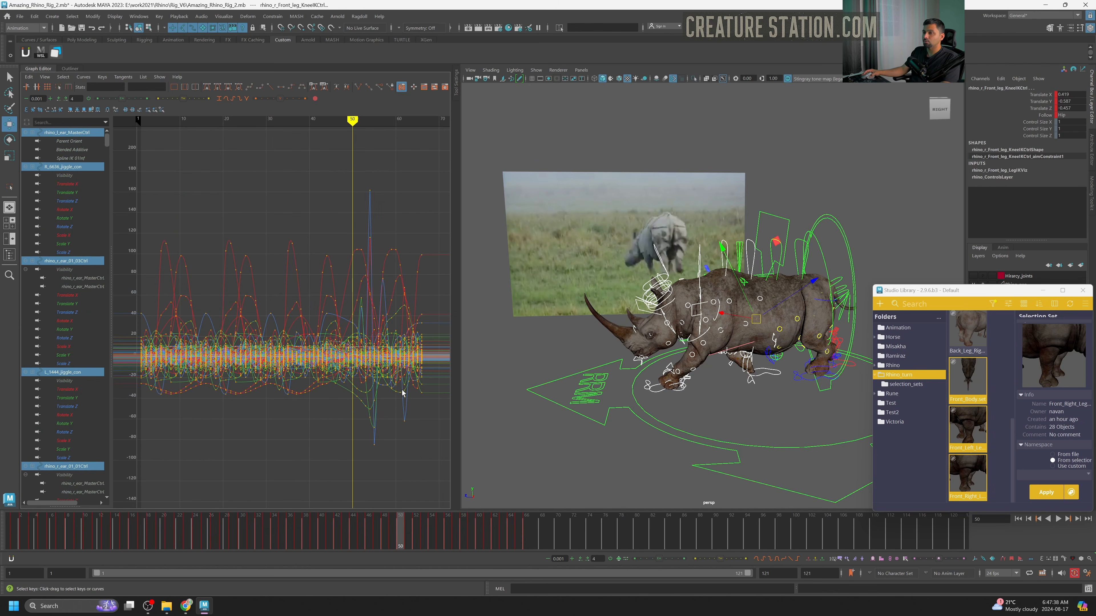
# Scrub between frames 50 and 54 to compare the front legs' trot contact with the reference footage.
pyautogui.keyDown('alt'); pyautogui.moveTo(443, 463); pyautogui.dragTo(423, 457, button='middle'); pyautogui.keyUp('alt')
pyautogui.click(407, 535)
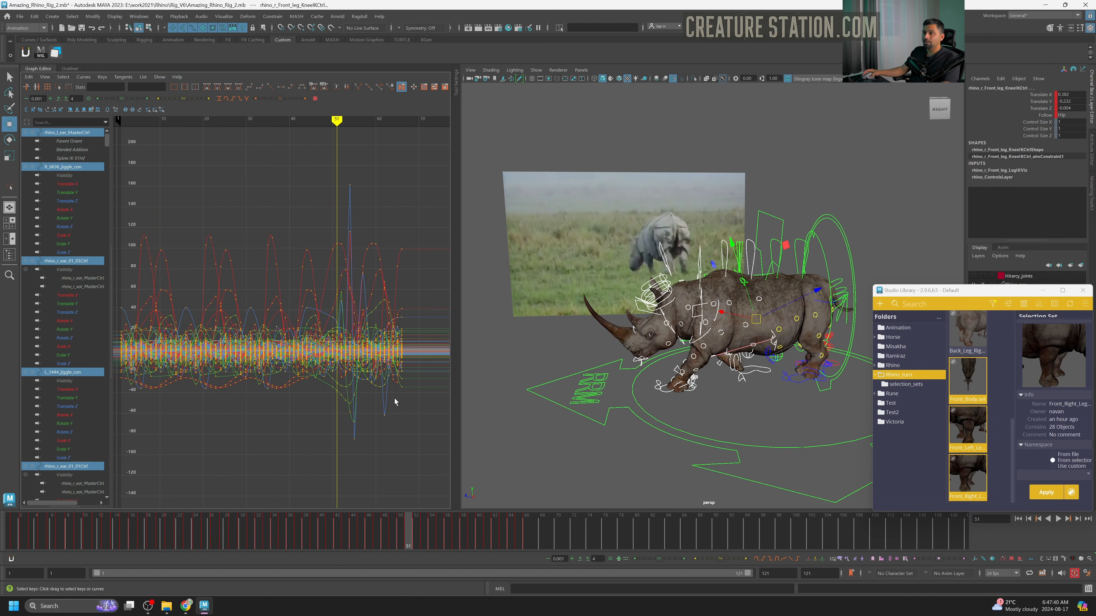
pyautogui.keyDown('alt'); pyautogui.keyDown('shift'); pyautogui.moveTo(393, 261); pyautogui.dragTo(408, 326, button='right'); pyautogui.keyUp('shift'); pyautogui.keyUp('alt')
pyautogui.keyDown('alt'); pyautogui.moveTo(408, 325); pyautogui.dragTo(362, 328, button='middle'); pyautogui.keyUp('alt')
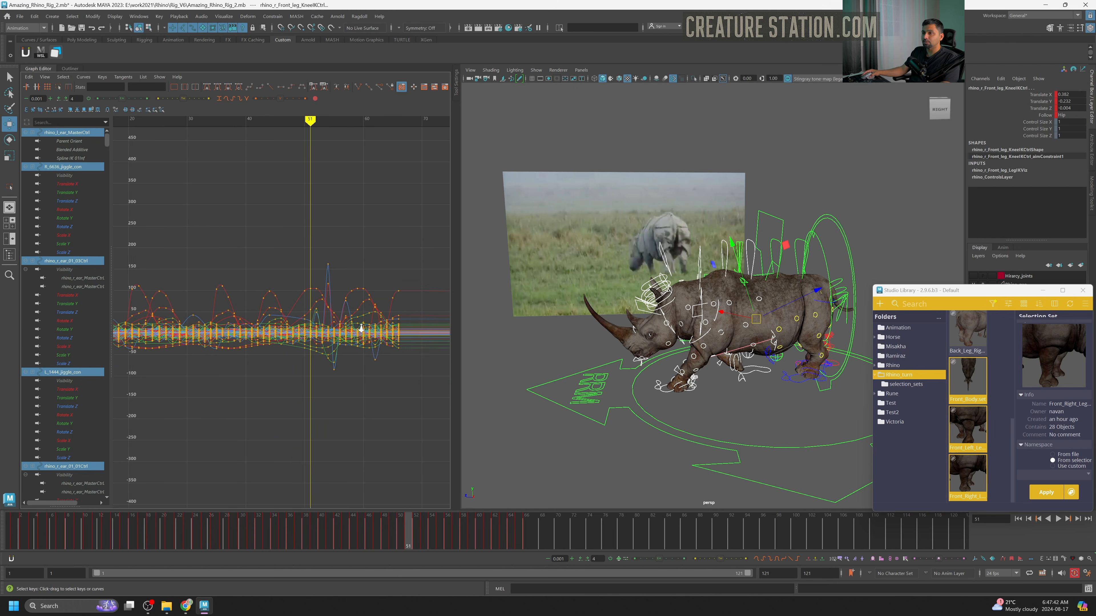
pyautogui.keyDown('alt'); pyautogui.moveTo(362, 328); pyautogui.dragTo(385, 344, button='right'); pyautogui.keyUp('alt')
pyautogui.keyDown('alt'); pyautogui.moveTo(385, 345); pyautogui.dragTo(335, 341, button='middle'); pyautogui.keyUp('alt')
pyautogui.keyDown('alt'); pyautogui.moveTo(336, 339); pyautogui.dragTo(354, 345, button='right'); pyautogui.keyUp('alt')
pyautogui.keyDown('alt'); pyautogui.moveTo(356, 344); pyautogui.dragTo(329, 349, button='middle'); pyautogui.keyUp('alt')
pyautogui.click(417, 533)
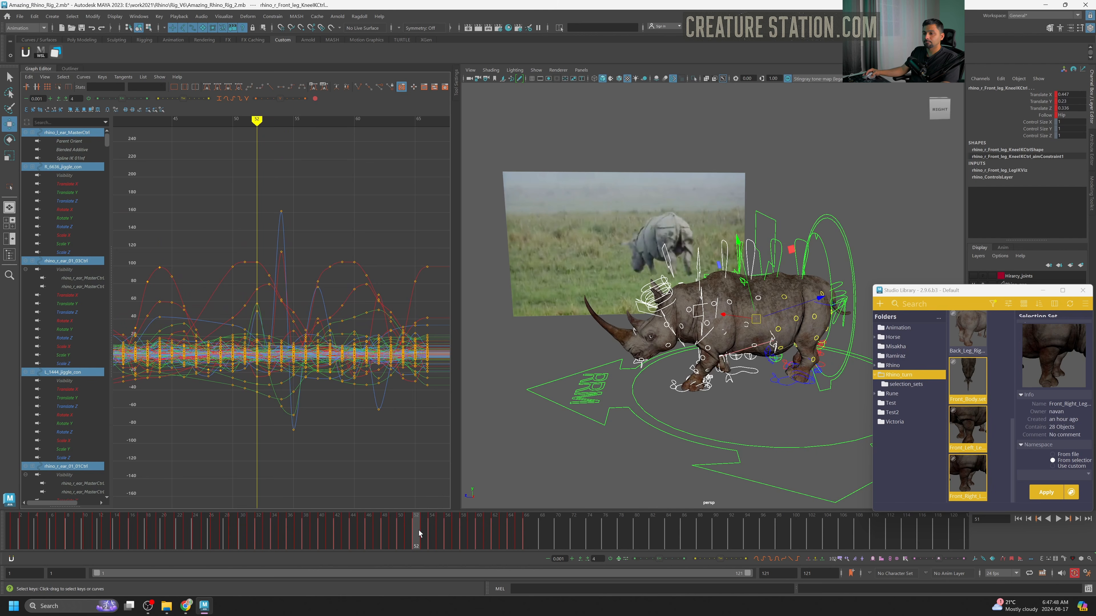
pyautogui.moveTo(419, 529); pyautogui.dragTo(399, 545)
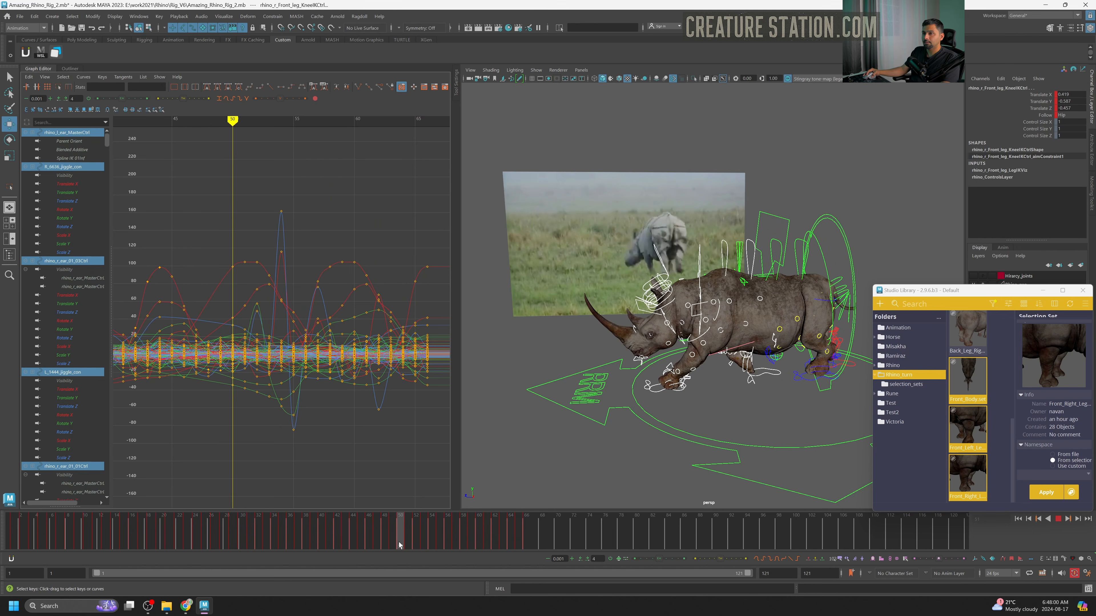
pyautogui.moveTo(399, 545); pyautogui.dragTo(400, 544)
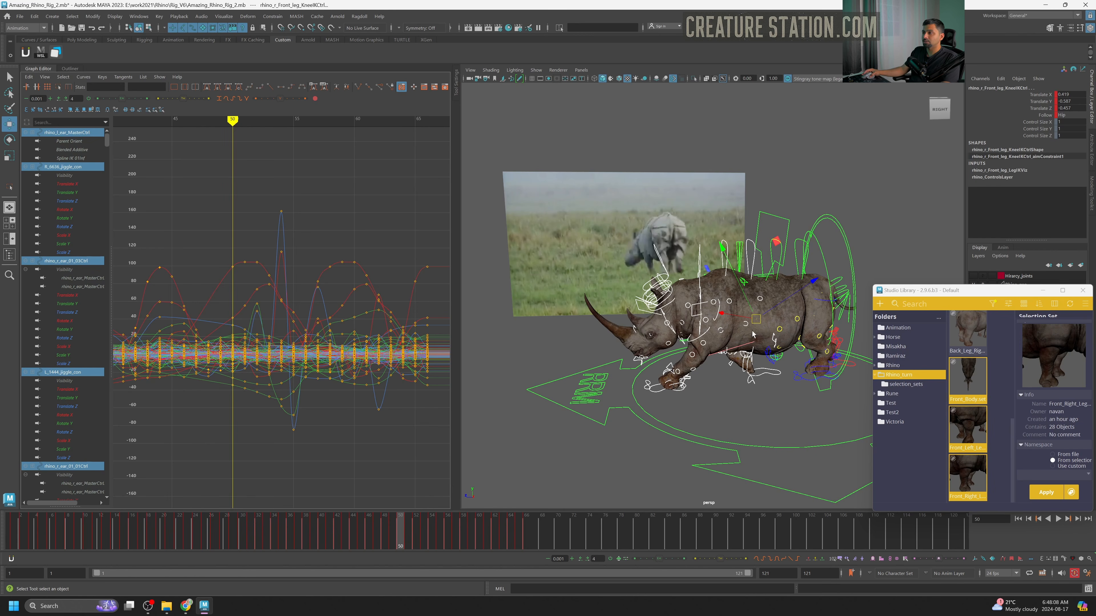
pyautogui.moveTo(417, 532)
pyautogui.mouseDown()
pyautogui.moveTo(400, 544)
pyautogui.moveTo(462, 543)
pyautogui.moveTo(379, 548)
pyautogui.moveTo(451, 546)
pyautogui.moveTo(434, 547)
pyautogui.mouseUp()
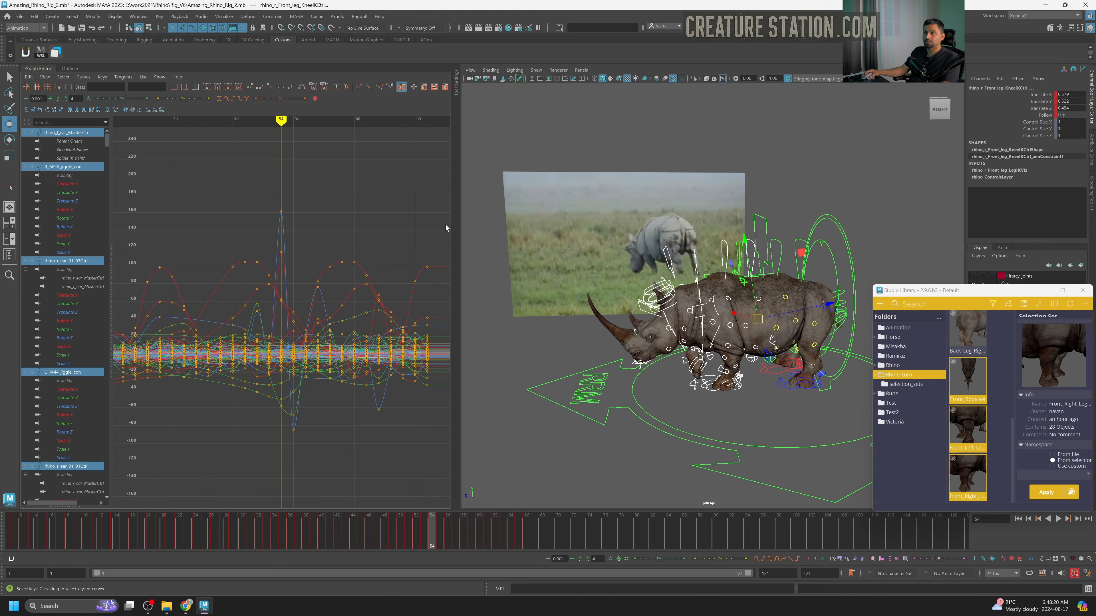
# Move the front controls' trot keys from frame 50 onward 4 frames later, and scrub to frame 62 to compare with the reference.
pyautogui.moveTo(413, 245); pyautogui.dragTo(232, 490)
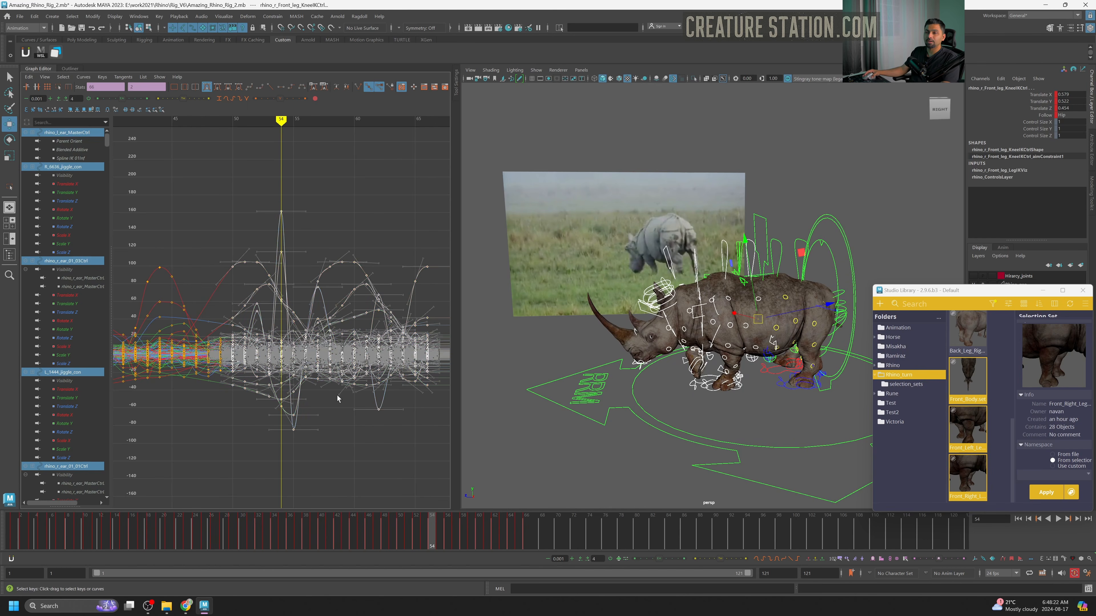
pyautogui.keyDown('shift'); pyautogui.moveTo(343, 395); pyautogui.dragTo(386, 400, button='middle'); pyautogui.keyUp('shift')
pyautogui.moveTo(427, 547); pyautogui.dragTo(495, 567)
pyautogui.scroll(-5, 376, 407)
pyautogui.moveTo(384, 403)
pyautogui.keyDown('alt'); pyautogui.mouseDown(button='middle')
pyautogui.moveTo(363, 403)
pyautogui.moveTo(383, 412)
pyautogui.mouseUp(button='middle'); pyautogui.keyUp('alt')
pyautogui.scroll(3, 376, 407)
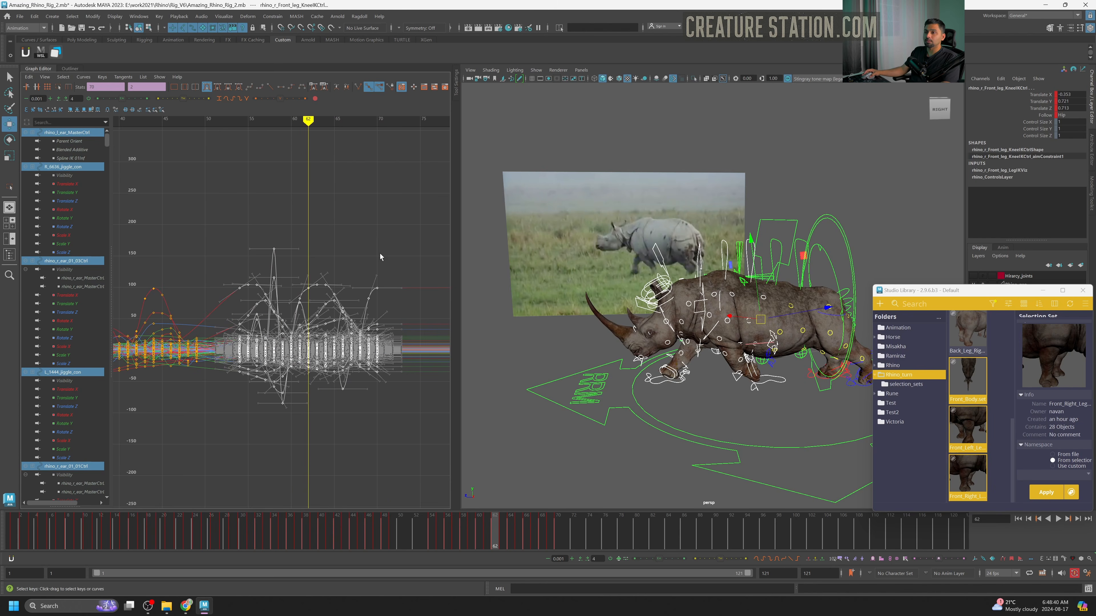
# Stretch the front controls' selected trot keys in time to end at frame 75, keeping frame 54 as the start, and scrub to check.
pyautogui.click(59, 86)
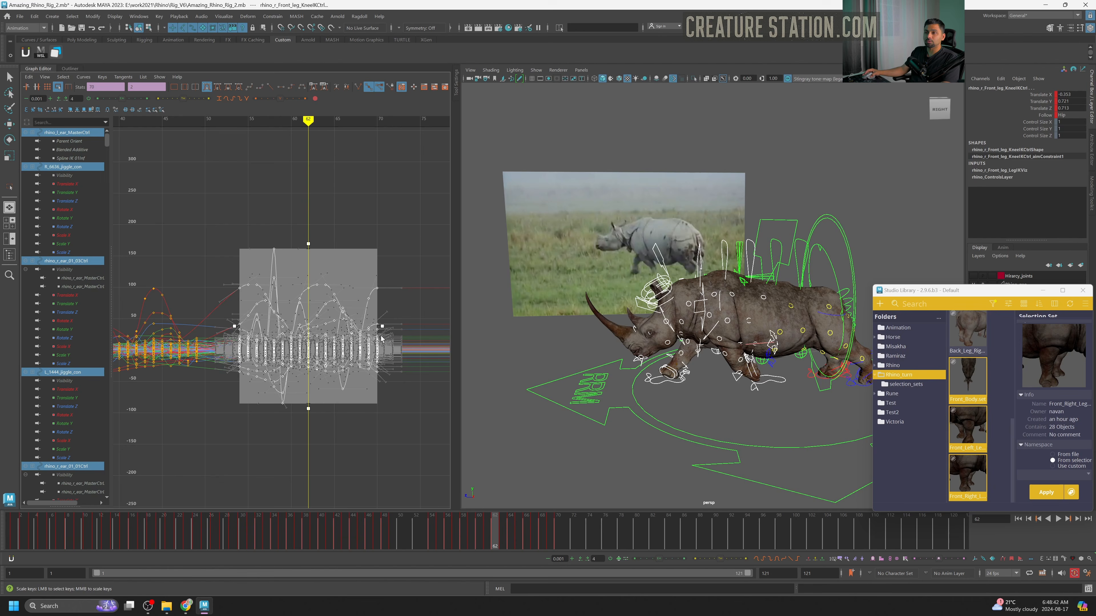
pyautogui.moveTo(384, 331); pyautogui.dragTo(425, 330)
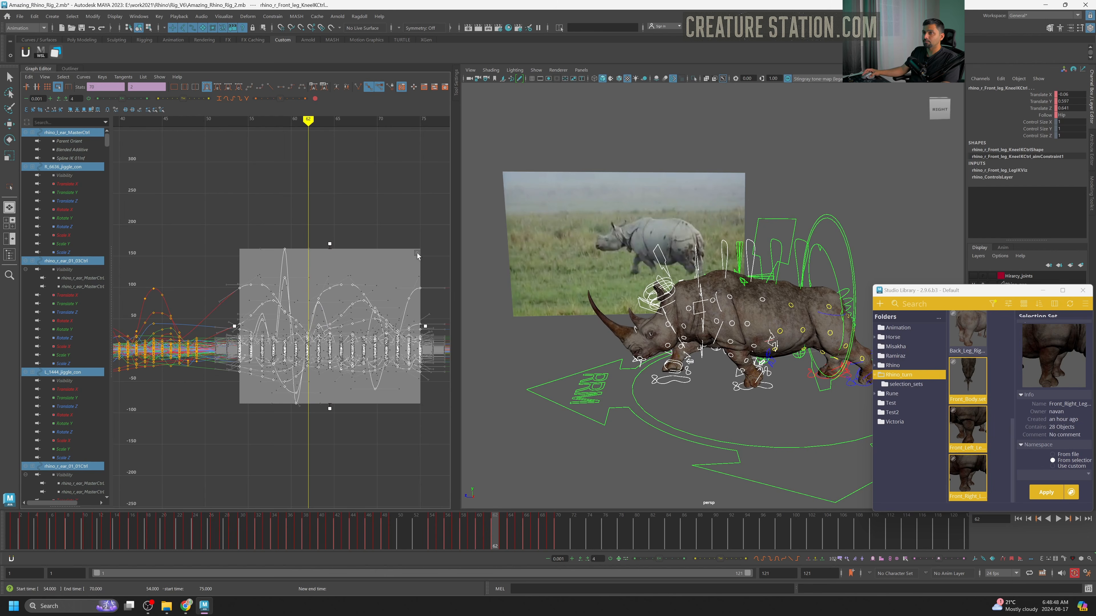
pyautogui.moveTo(457, 533); pyautogui.dragTo(602, 533)
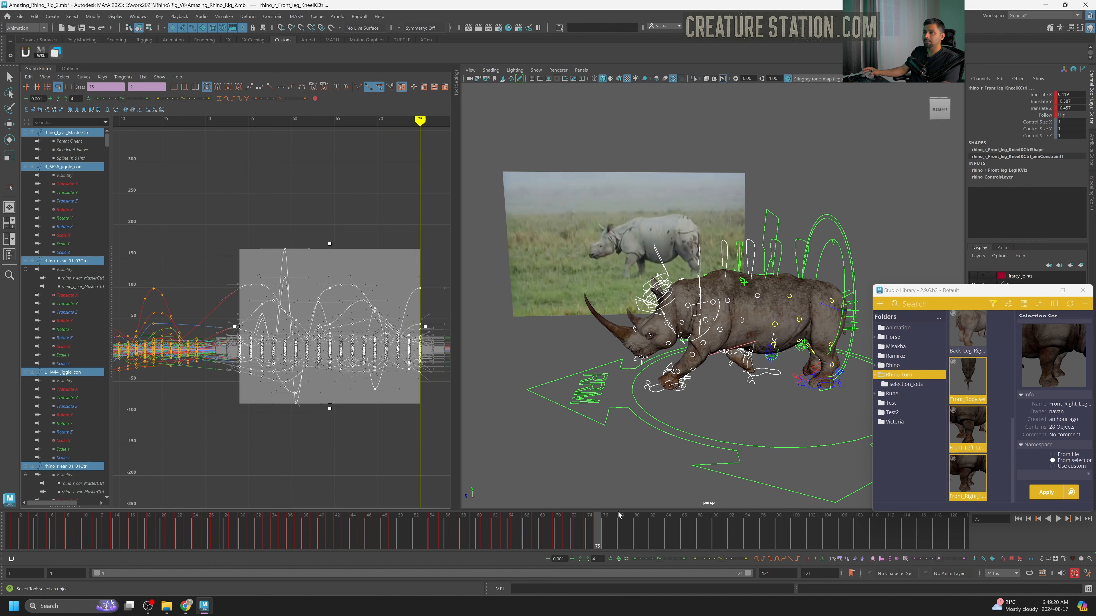
pyautogui.press('w')
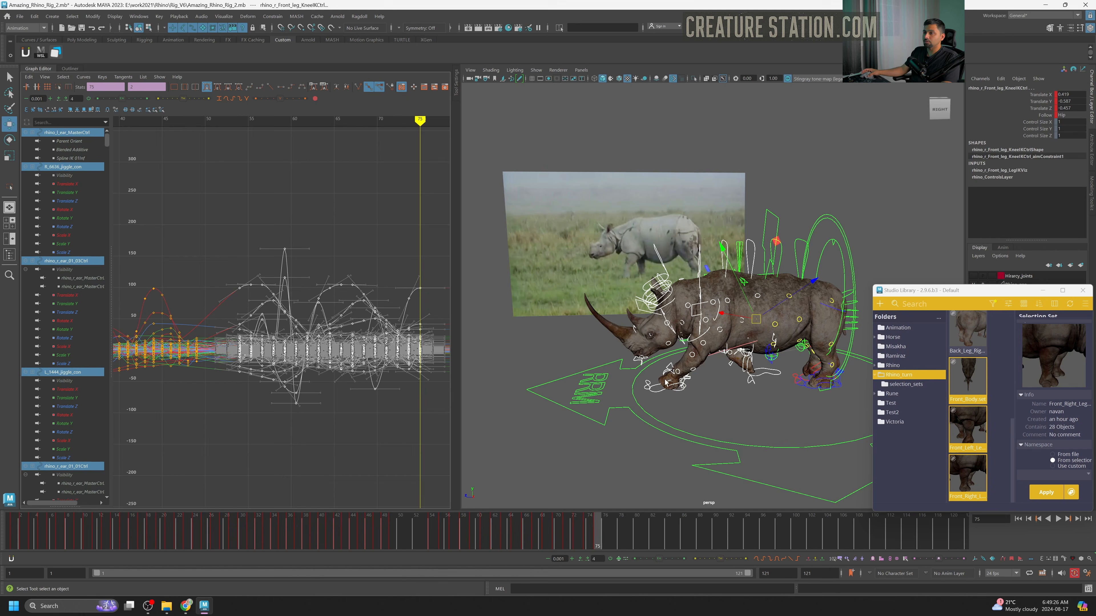
# Apply the saved Walk_Rhino animation to the front controls at frame 76 and scrub through it against the reference.
pyautogui.hotkey('alt', 'v')
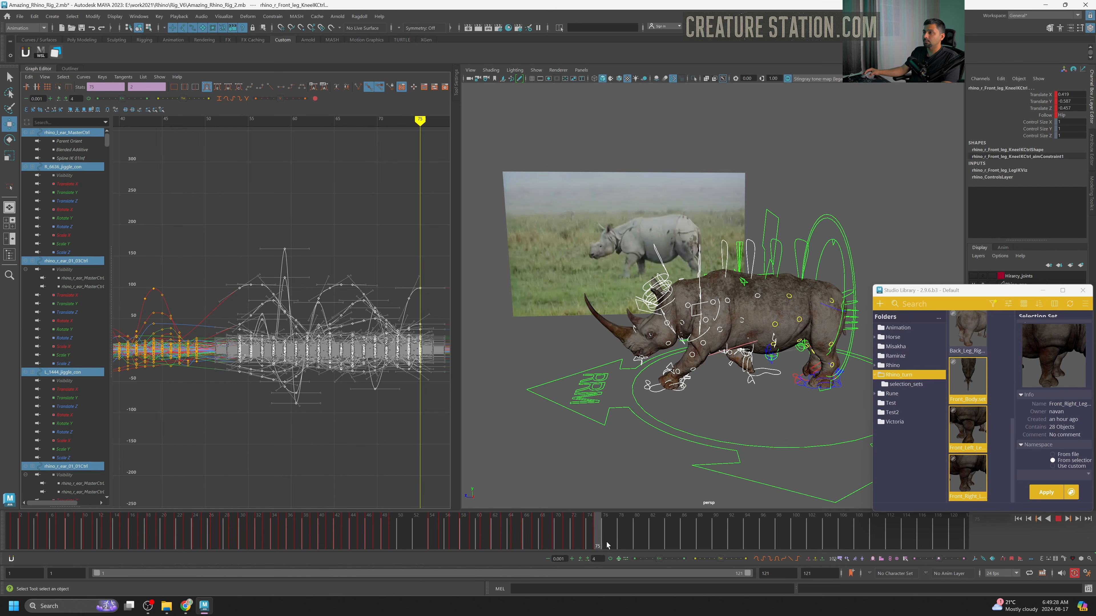
pyautogui.hotkey('alt', 'v')
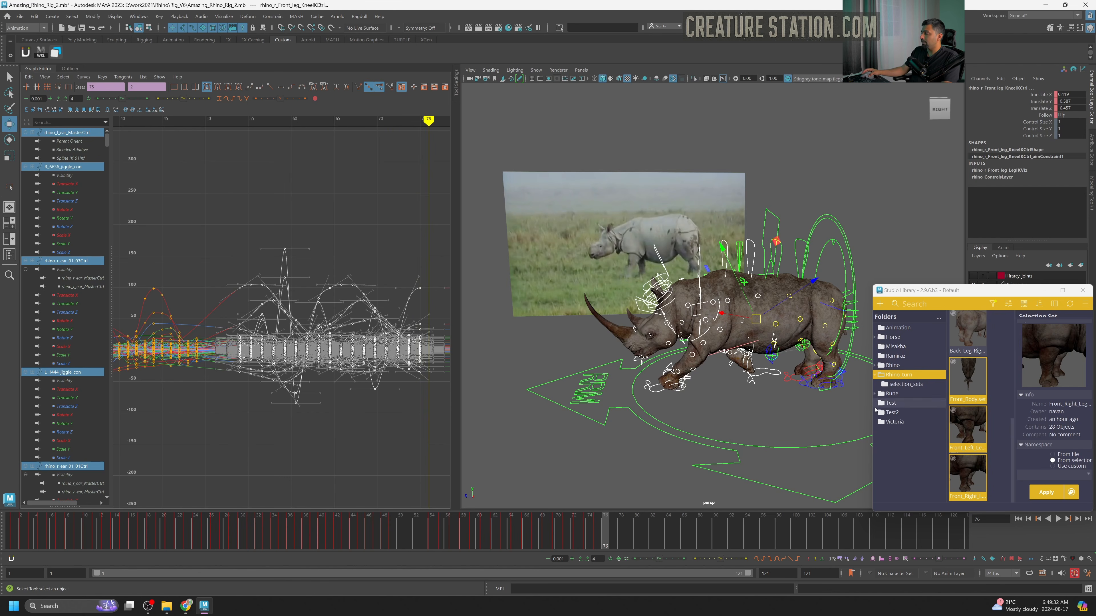
pyautogui.scroll(4, 969, 372)
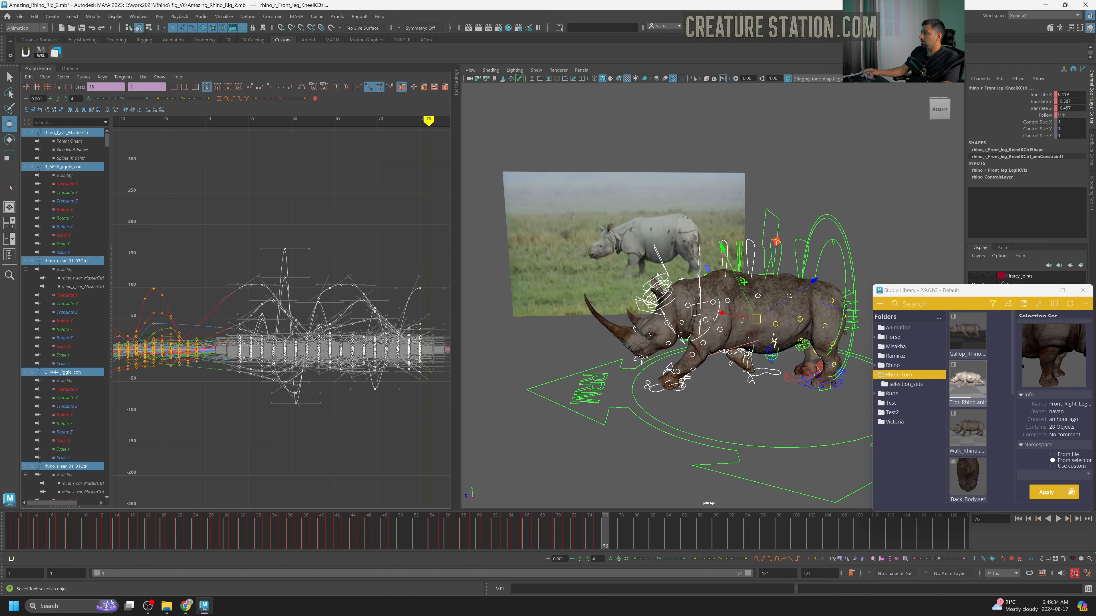
pyautogui.click(968, 432)
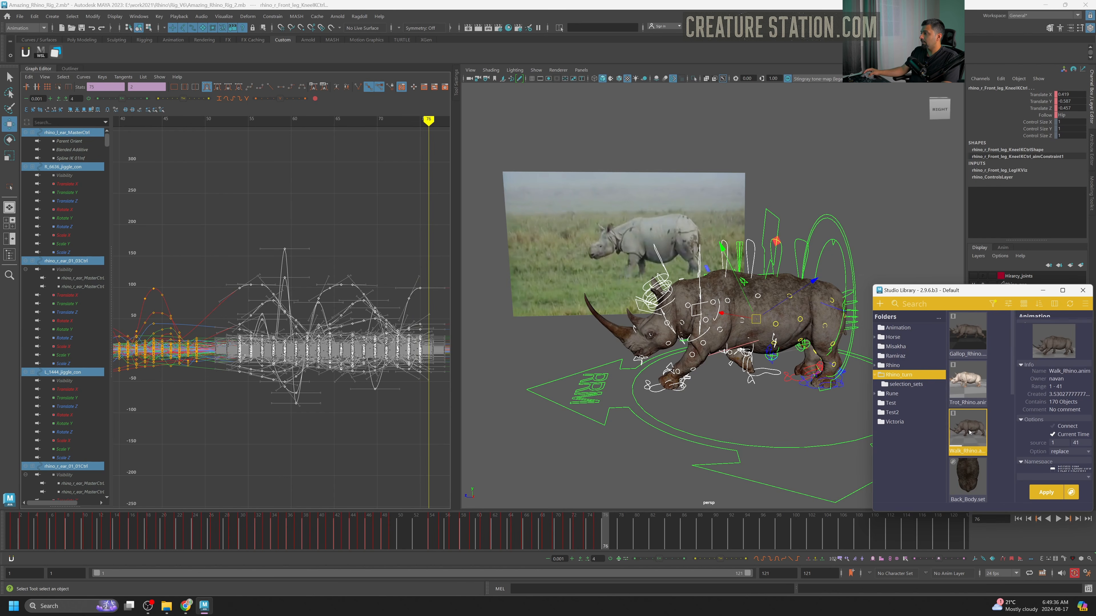
pyautogui.click(1051, 492)
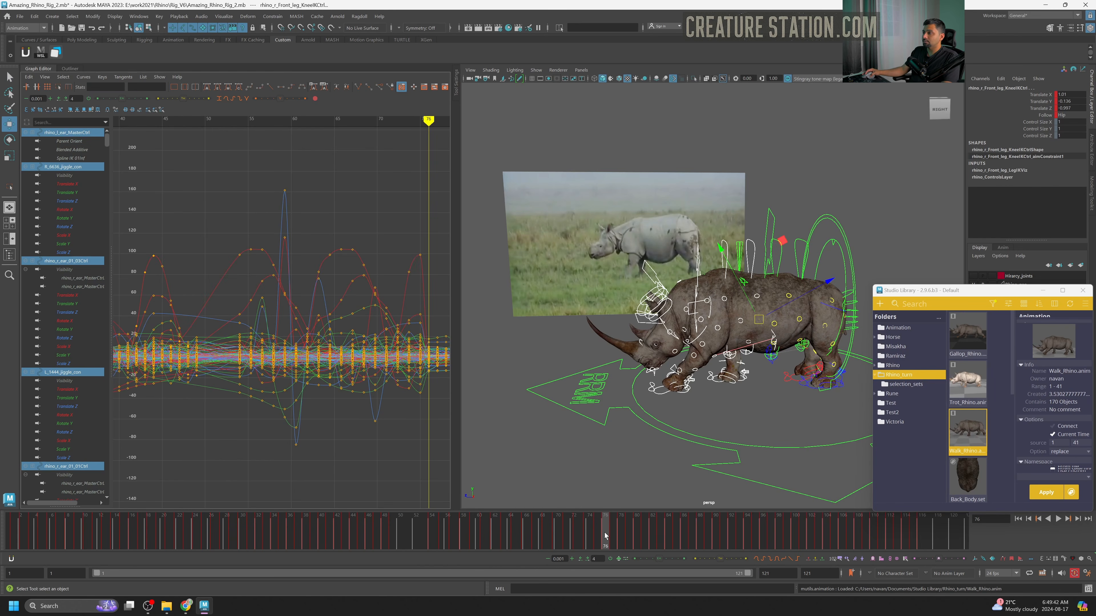
pyautogui.moveTo(604, 533)
pyautogui.mouseDown()
pyautogui.moveTo(543, 533)
pyautogui.moveTo(599, 531)
pyautogui.mouseUp()
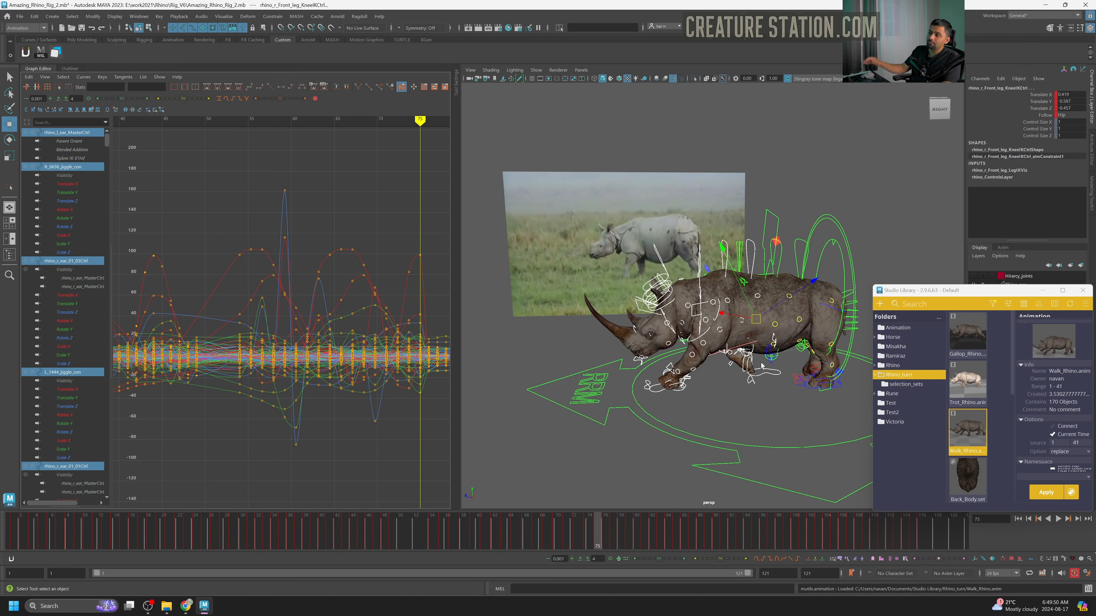
pyautogui.moveTo(641, 533); pyautogui.dragTo(621, 548)
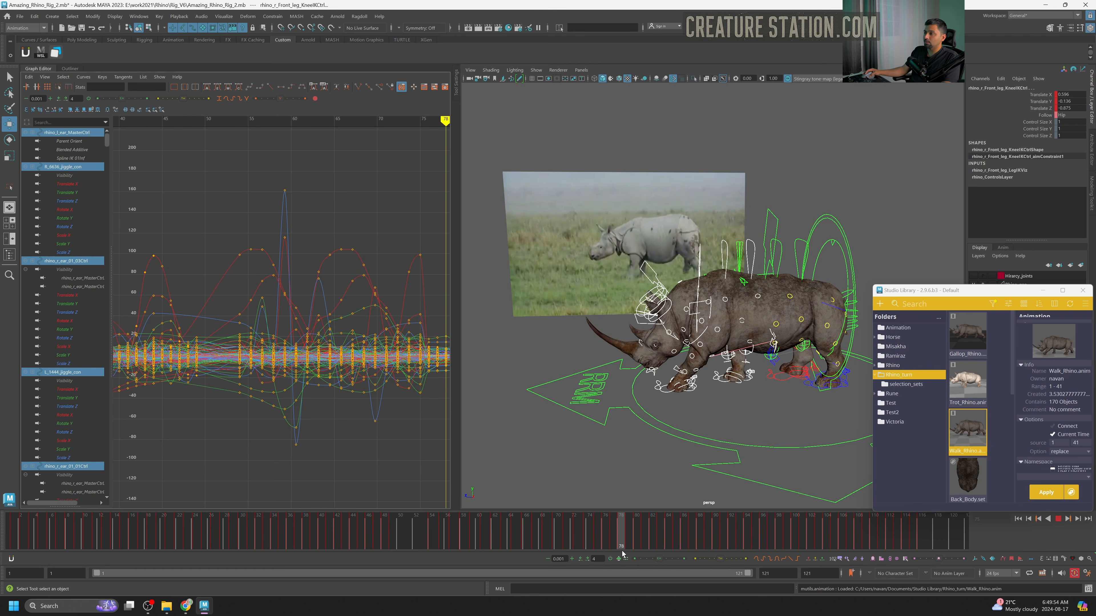
pyautogui.hotkey('alt', 'v')
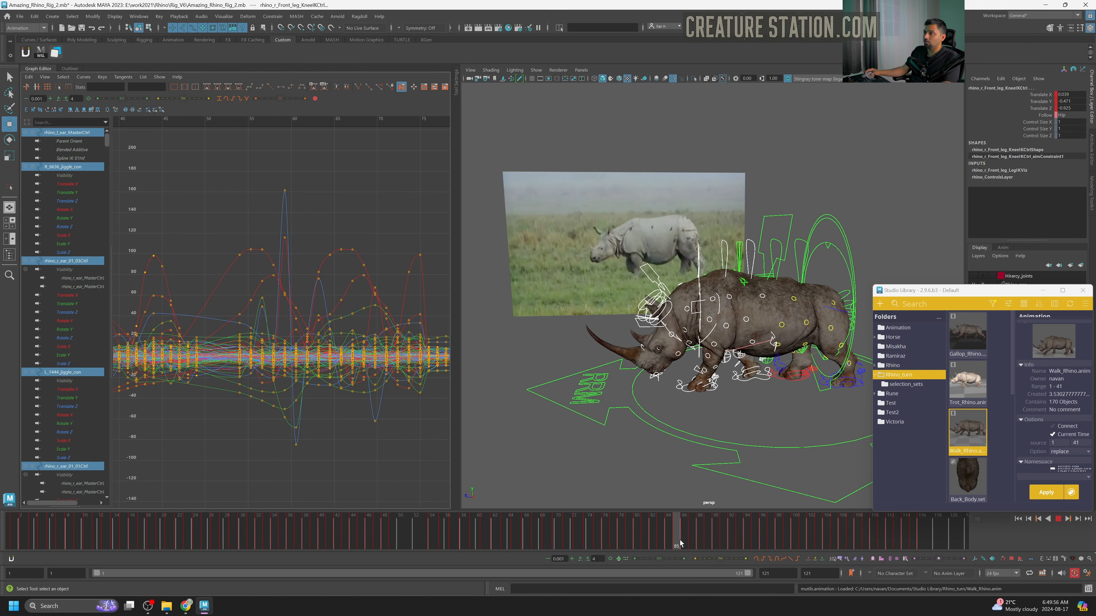
pyautogui.moveTo(726, 538); pyautogui.dragTo(608, 531)
# Select all the front controls' walk keys from frame 76 onward in the Graph Editor.
pyautogui.scroll(-2, 418, 348)
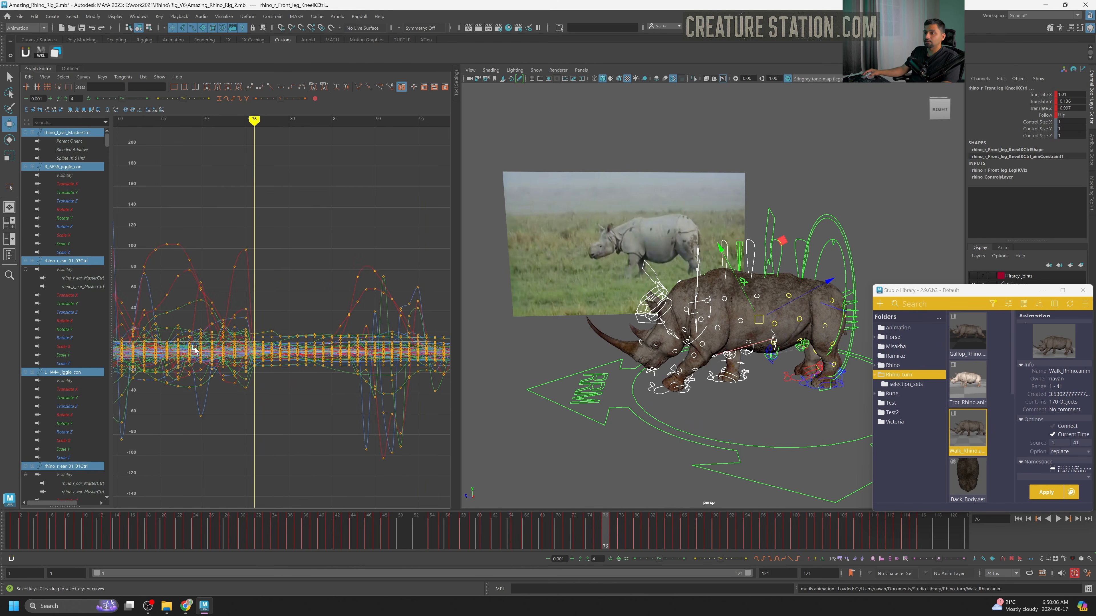
pyautogui.scroll(-3, 417, 348)
pyautogui.moveTo(403, 252); pyautogui.dragTo(231, 417)
pyautogui.scroll(1, 235, 412)
pyautogui.press('r')
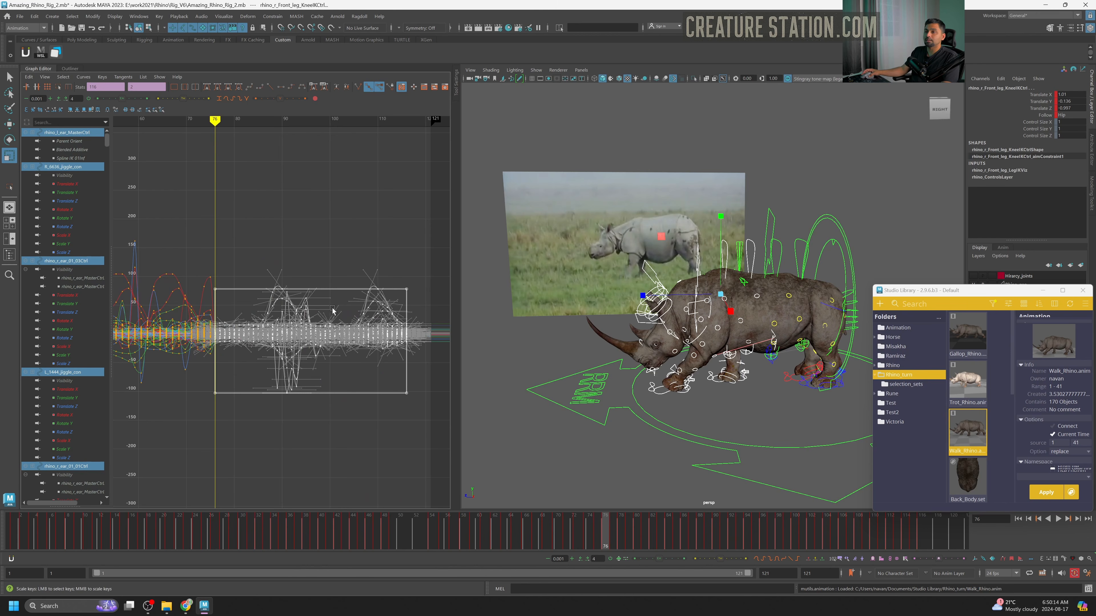
pyautogui.hotkey('ctrl', 'shift', 't')
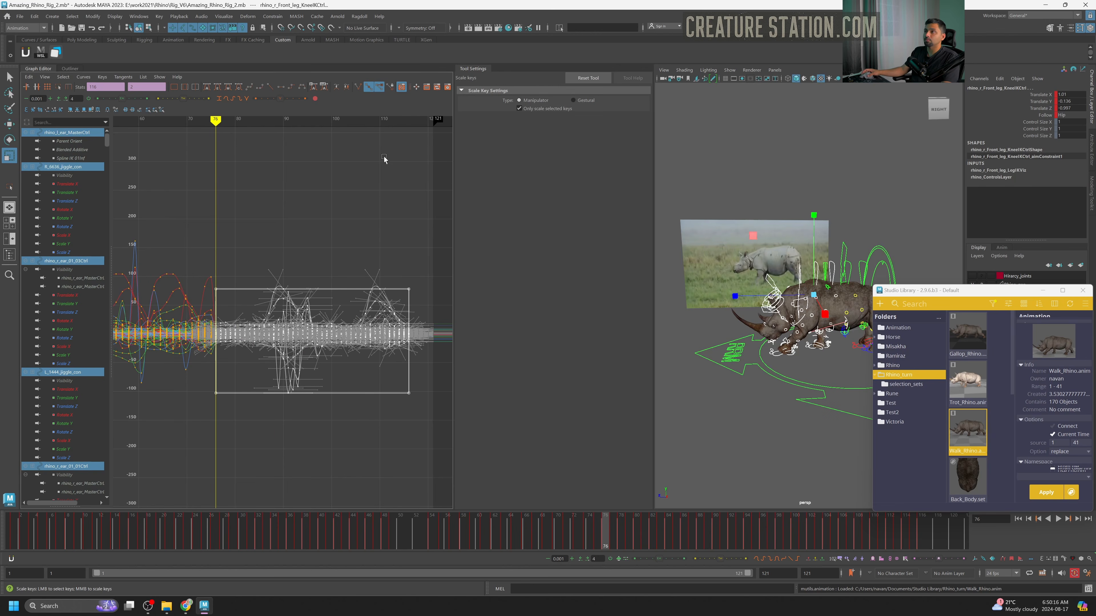
pyautogui.keyDown('alt'); pyautogui.moveTo(253, 221); pyautogui.dragTo(272, 208, button='middle'); pyautogui.keyUp('alt')
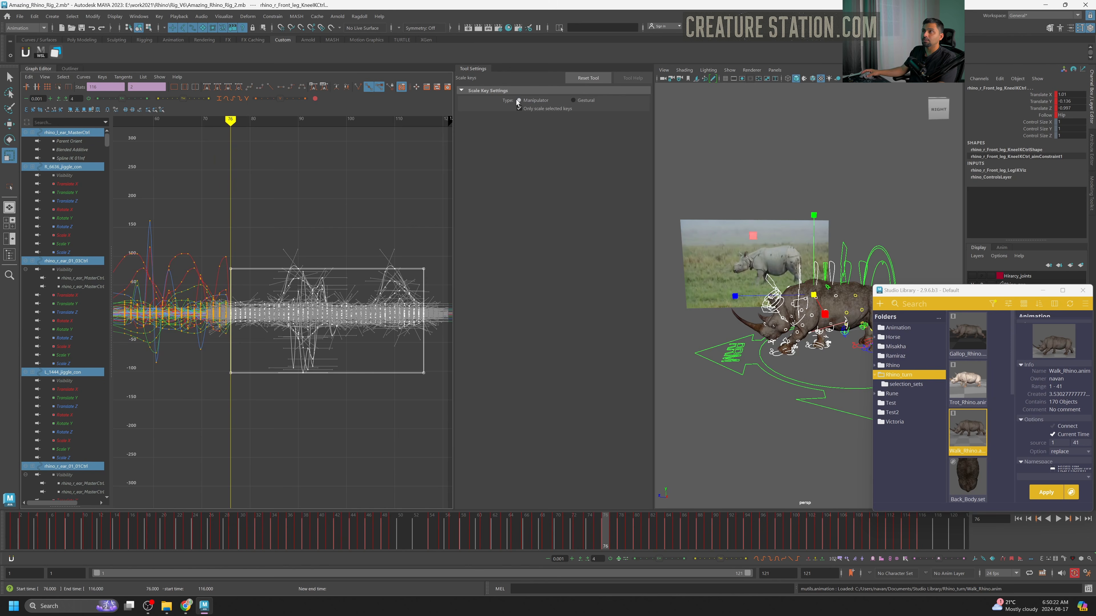
pyautogui.click(473, 67)
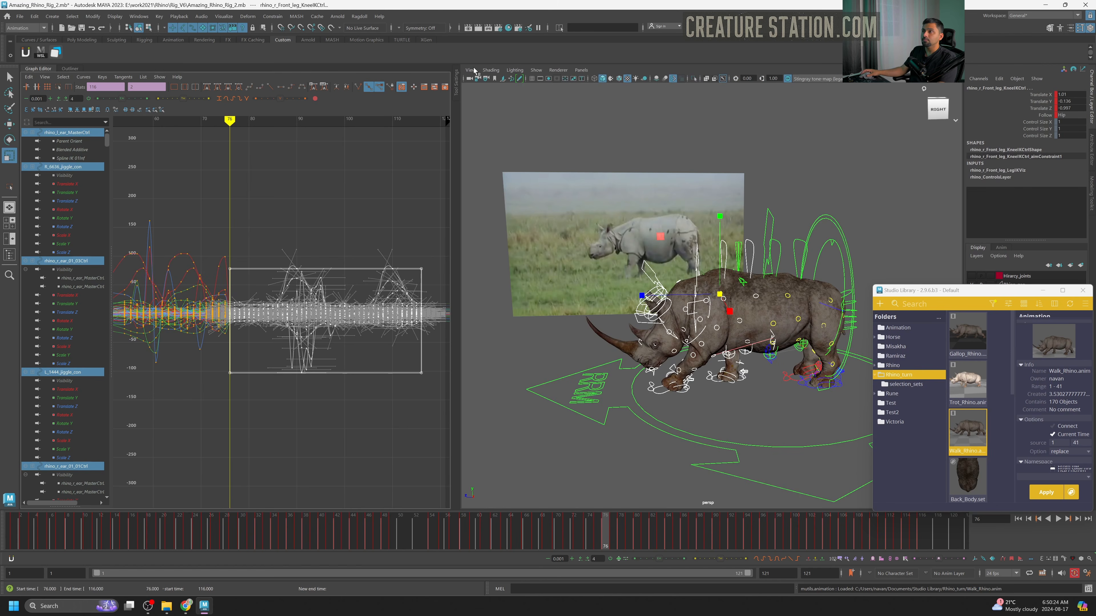
# Compress the front controls' selected walk keys in time to end at frame 107, keeping frame 76 as the start.
pyautogui.click(58, 87)
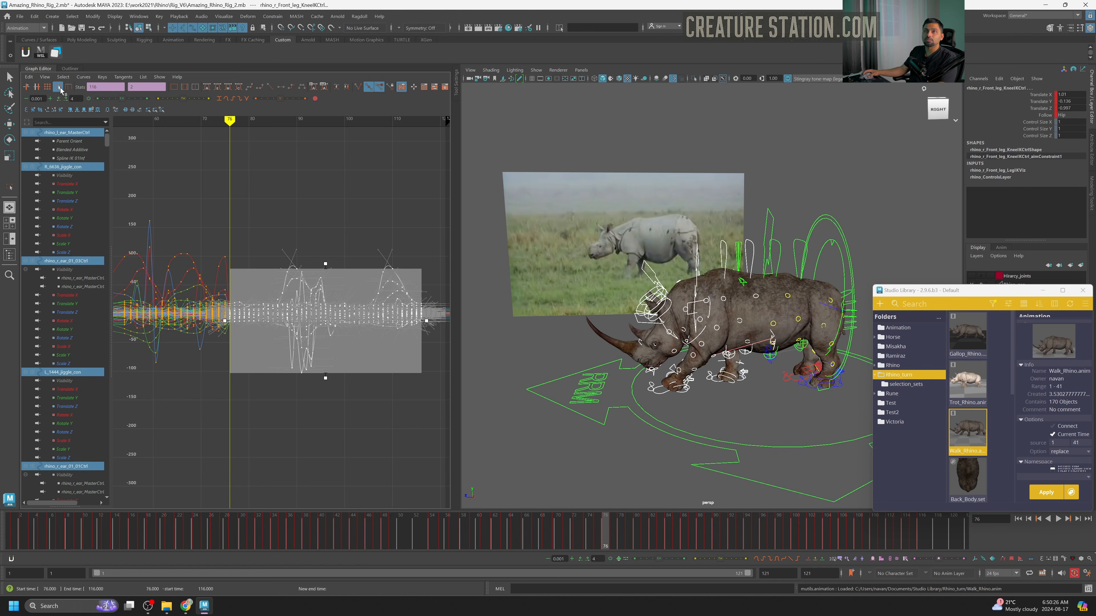
pyautogui.moveTo(621, 549); pyautogui.dragTo(696, 556)
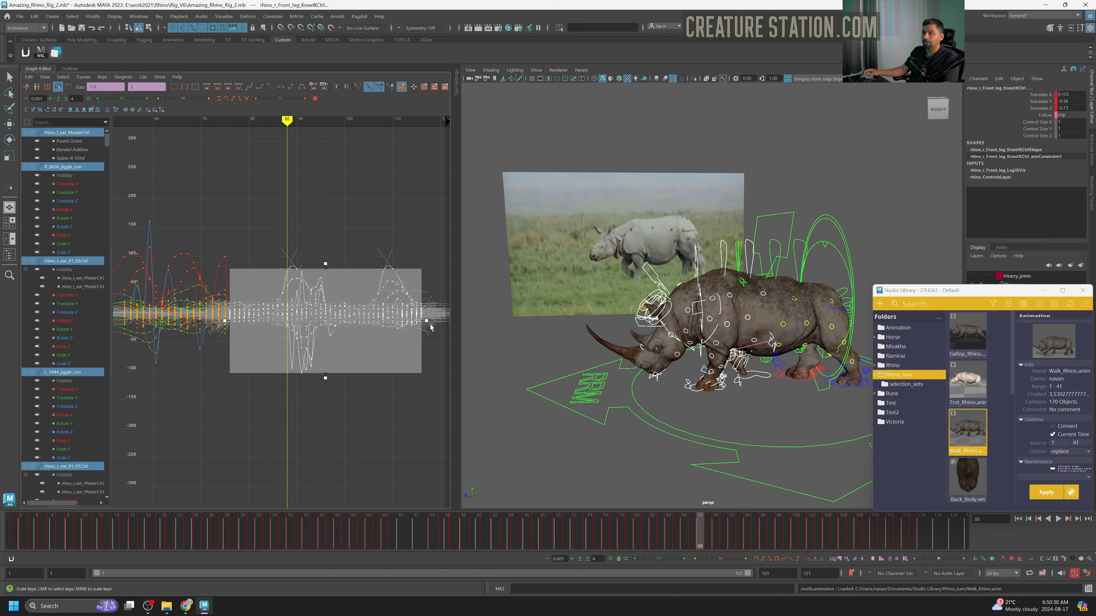
pyautogui.moveTo(420, 322); pyautogui.dragTo(397, 320)
pyautogui.moveTo(391, 320); pyautogui.dragTo(384, 320)
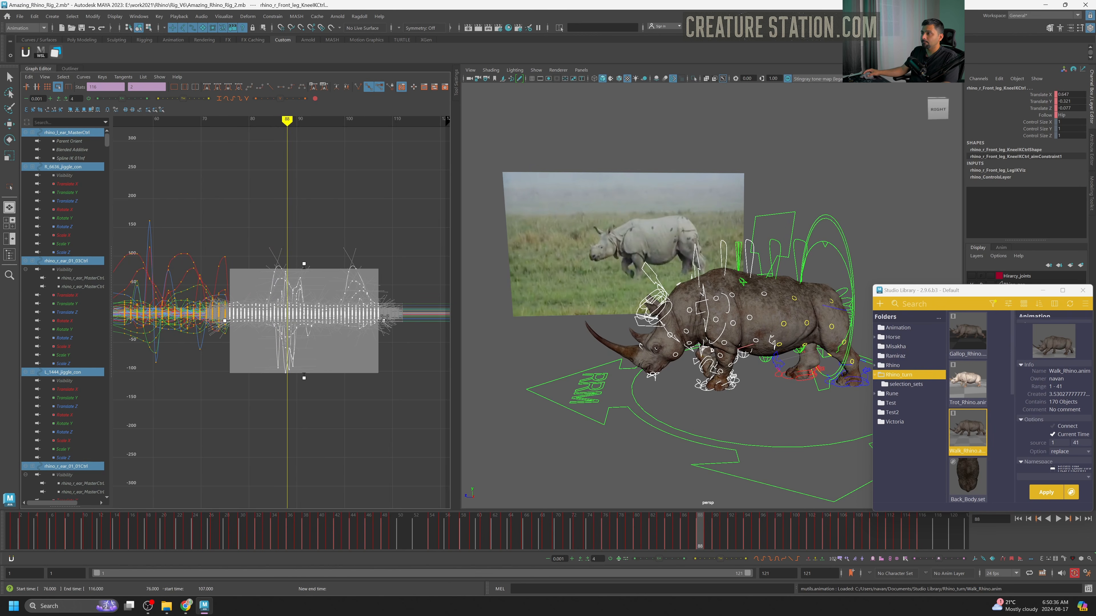
# Scrub through the retimed walk and apply the saved Trot_Rhino animation to the front controls at frame 109.
pyautogui.moveTo(706, 529)
pyautogui.mouseDown()
pyautogui.moveTo(854, 523)
pyautogui.moveTo(760, 543)
pyautogui.moveTo(853, 526)
pyautogui.moveTo(992, 527)
pyautogui.moveTo(830, 534)
pyautogui.moveTo(861, 529)
pyautogui.mouseUp()
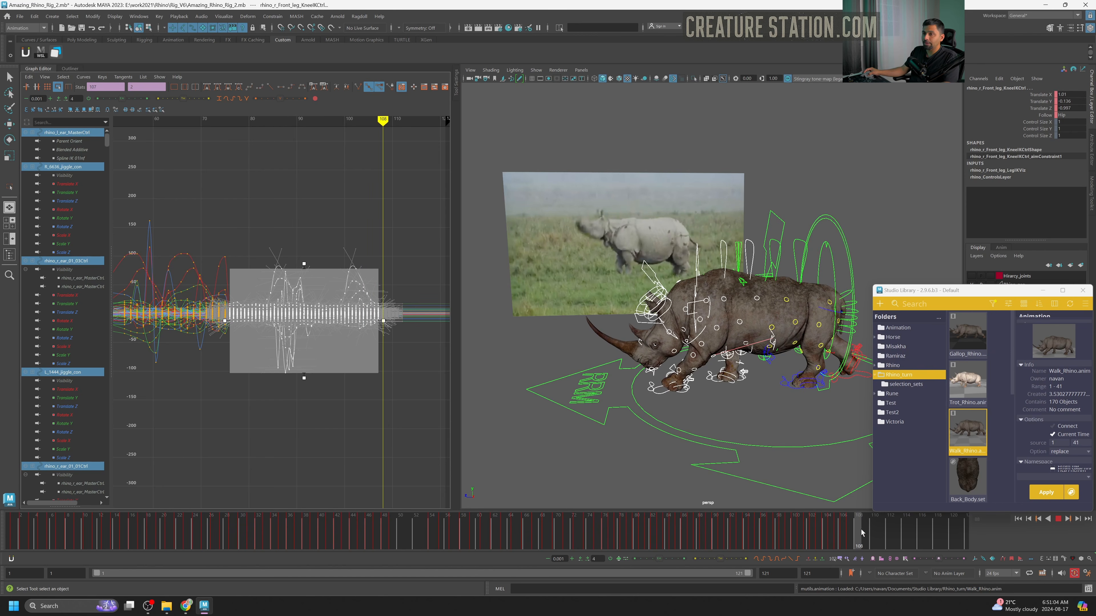
pyautogui.press('w')
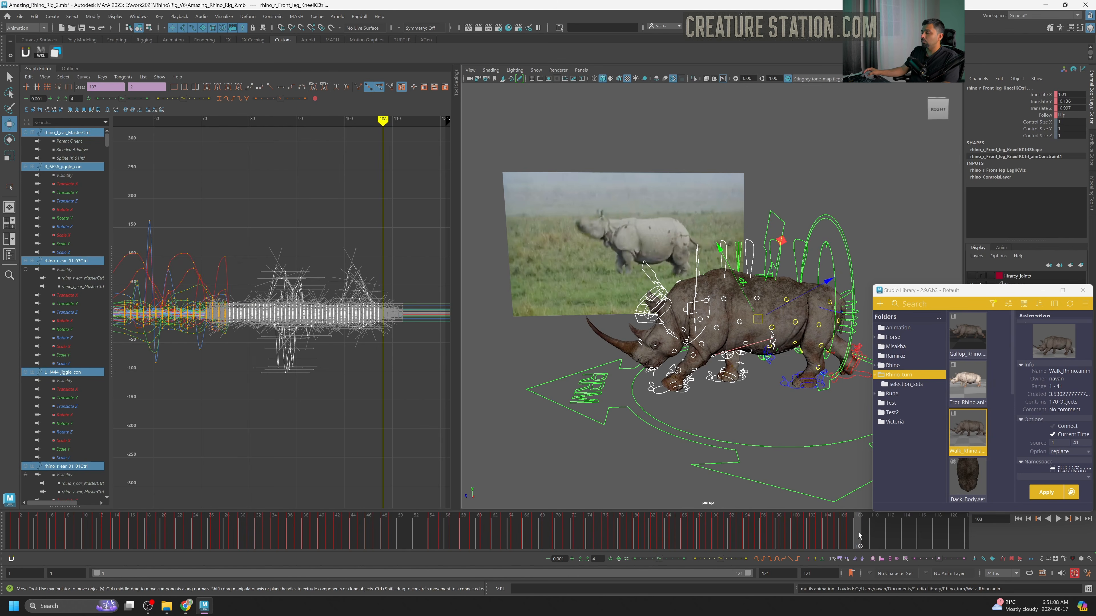
pyautogui.moveTo(859, 535); pyautogui.dragTo(868, 536)
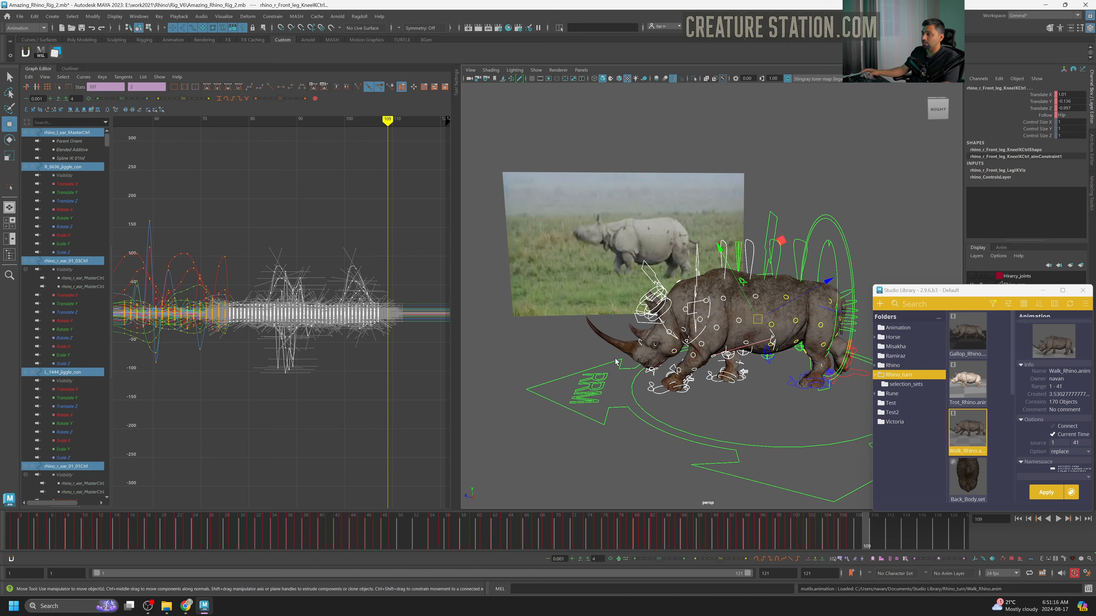
pyautogui.click(974, 386)
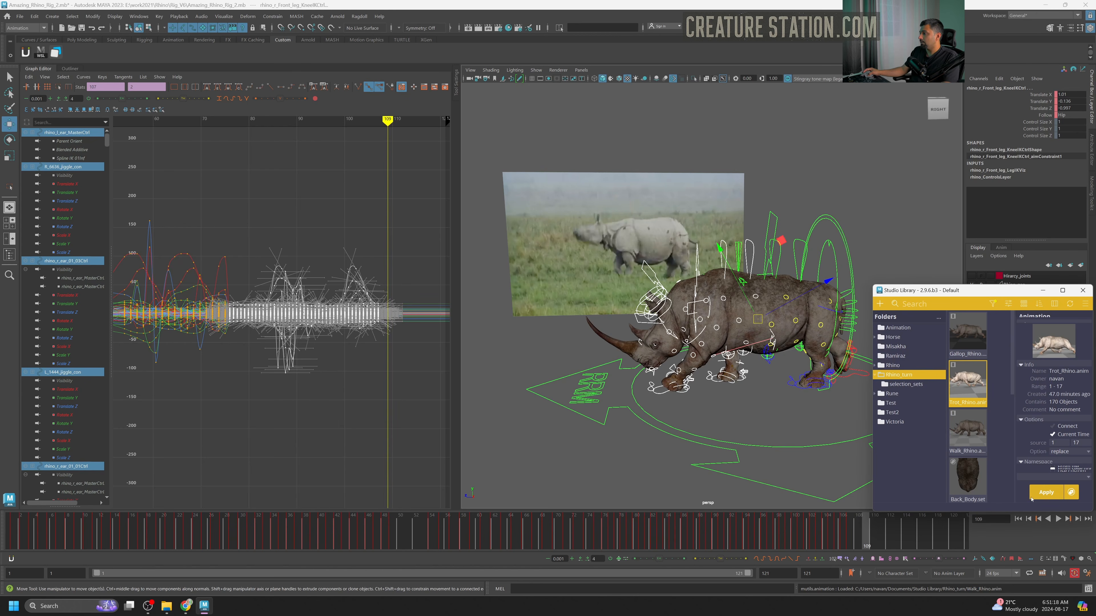
pyautogui.click(1047, 494)
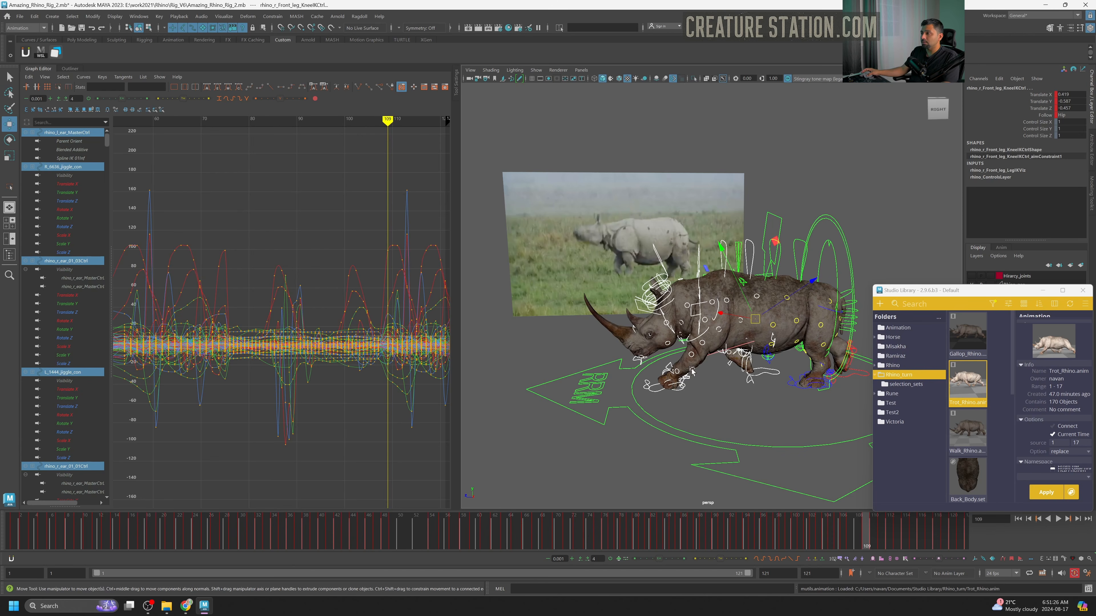
# Play and scrub the newly applied trot on the front controls against the reference up to frame 113.
pyautogui.keyDown('alt'); pyautogui.moveTo(384, 357); pyautogui.dragTo(335, 369, button='middle'); pyautogui.keyUp('alt')
pyautogui.moveTo(334, 370)
pyautogui.keyDown('alt'); pyautogui.mouseDown(button='right')
pyautogui.moveTo(346, 358)
pyautogui.moveTo(355, 375)
pyautogui.mouseUp(button='right'); pyautogui.keyUp('alt')
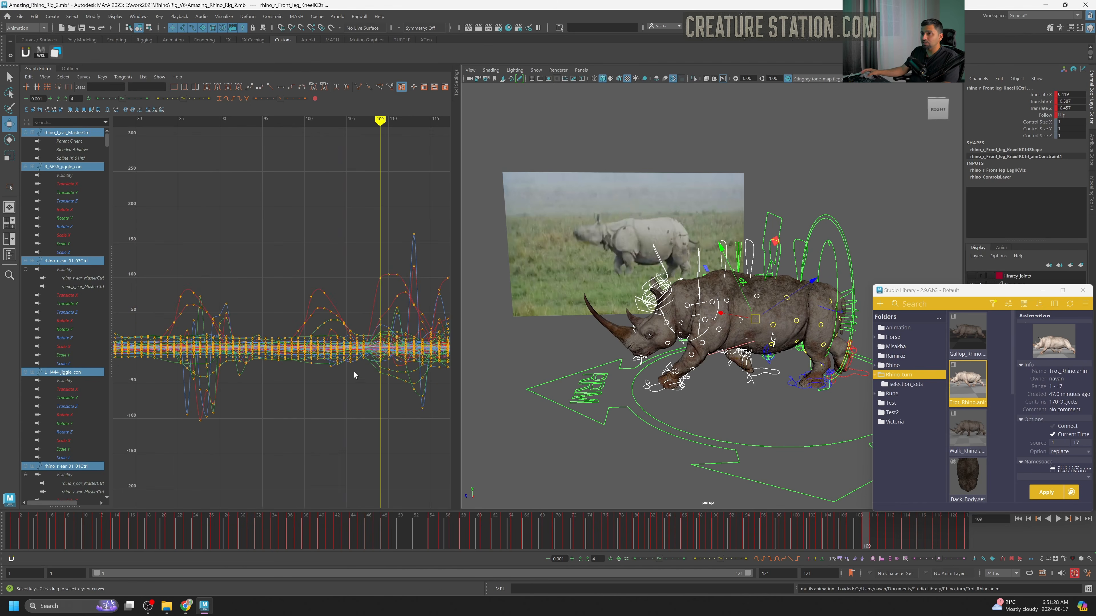
pyautogui.hotkey('alt', 'v')
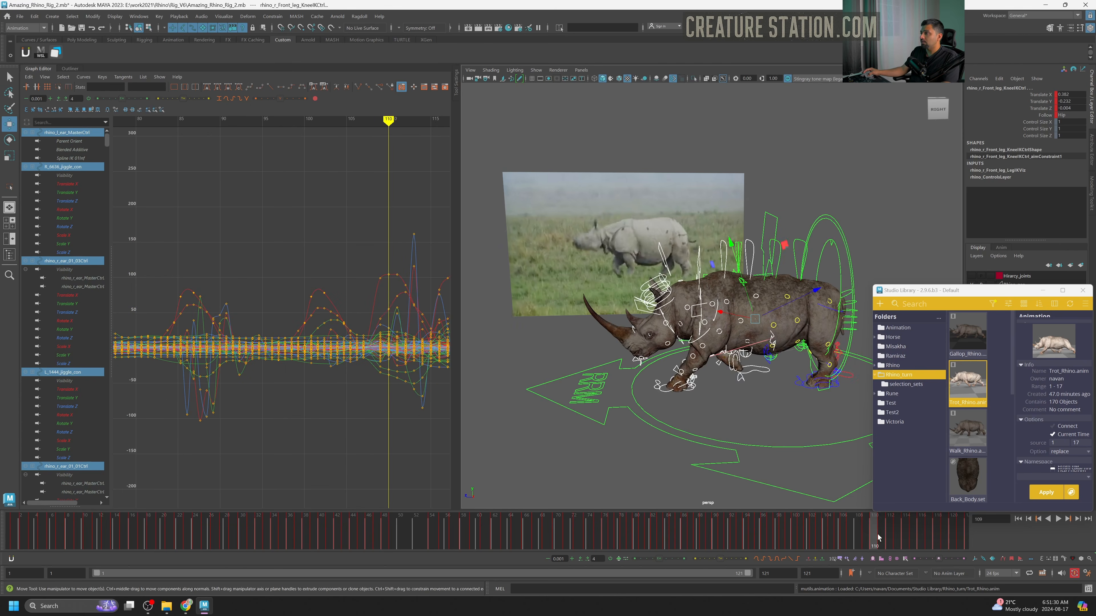
pyautogui.moveTo(906, 533); pyautogui.dragTo(901, 533)
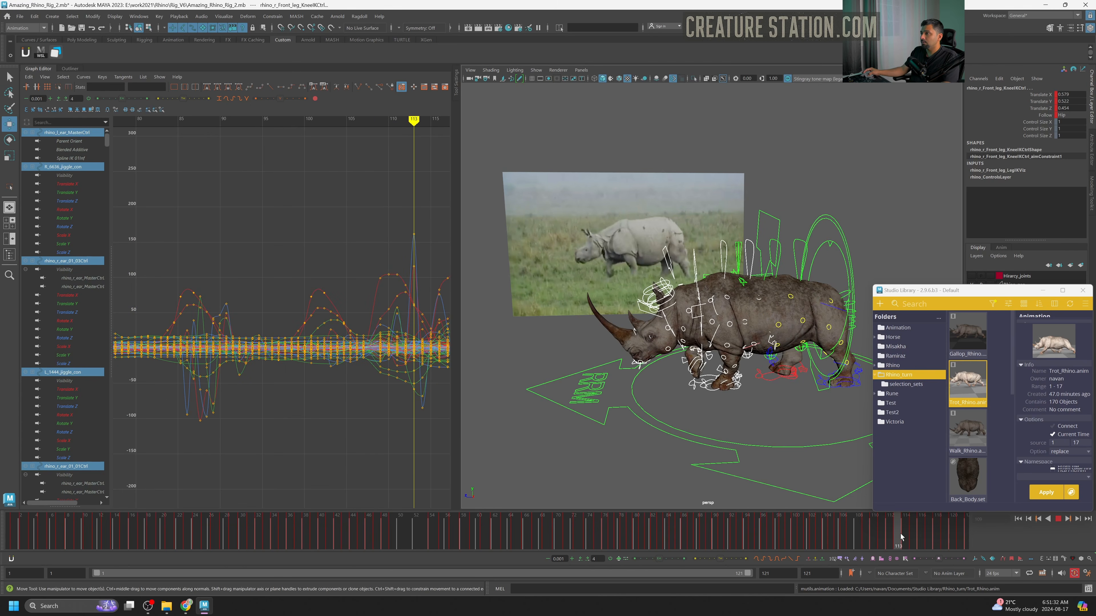
# Delete the front controls' trot keys from frame 109 to 112 in the Graph Editor.
pyautogui.keyDown('alt'); pyautogui.moveTo(419, 317); pyautogui.dragTo(373, 316, button='middle'); pyautogui.keyUp('alt')
pyautogui.keyDown('alt'); pyautogui.moveTo(372, 316); pyautogui.dragTo(372, 346, button='right'); pyautogui.keyUp('alt')
pyautogui.scroll(2, 359, 322)
pyautogui.keyDown('alt'); pyautogui.moveTo(360, 322); pyautogui.dragTo(305, 326, button='middle'); pyautogui.keyUp('alt')
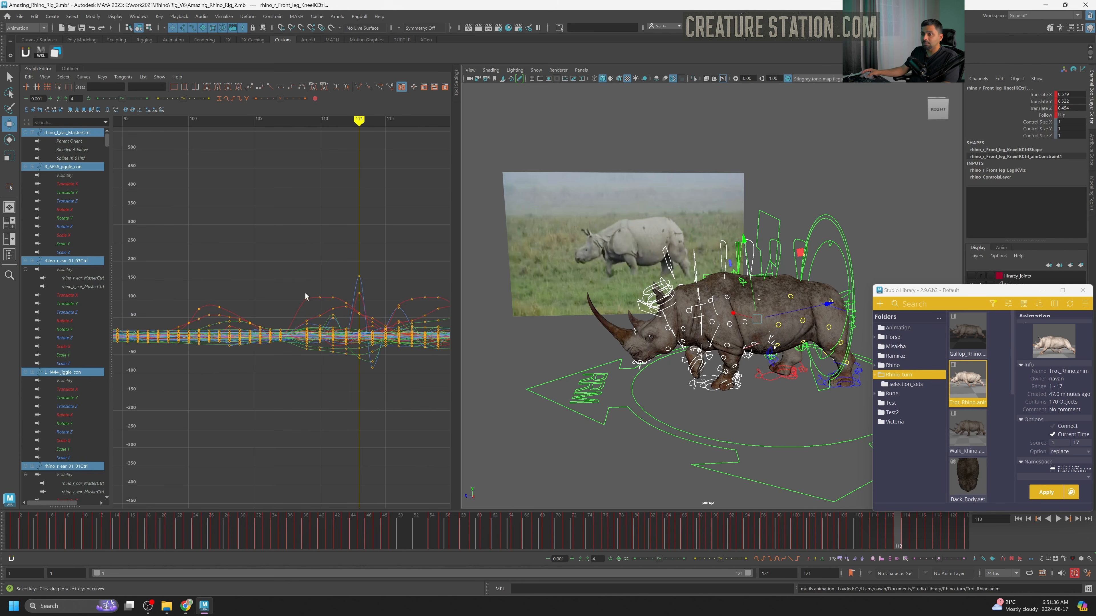
pyautogui.moveTo(348, 381); pyautogui.dragTo(350, 380)
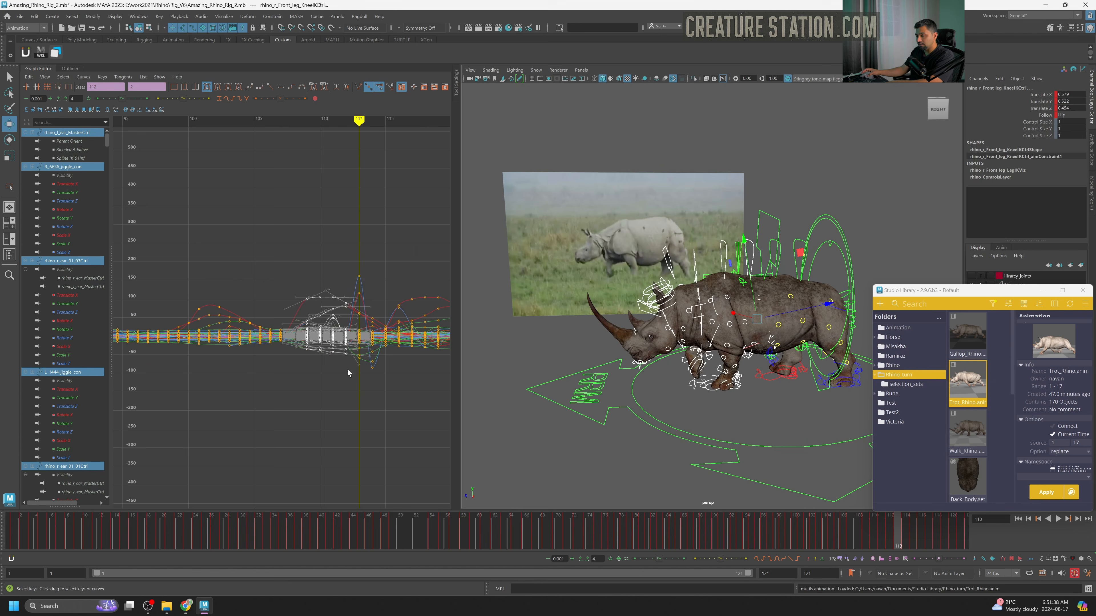
pyautogui.press('Delete')
# Select the front controls' remaining trot keys from frame 113 onward and shift them earlier to start at frame 109.
pyautogui.keyDown('alt'); pyautogui.moveTo(367, 385); pyautogui.dragTo(406, 288, button='right'); pyautogui.keyUp('alt')
pyautogui.moveTo(310, 377); pyautogui.dragTo(309, 378)
pyautogui.keyDown('alt'); pyautogui.moveTo(309, 377); pyautogui.dragTo(347, 401, button='right'); pyautogui.keyUp('alt')
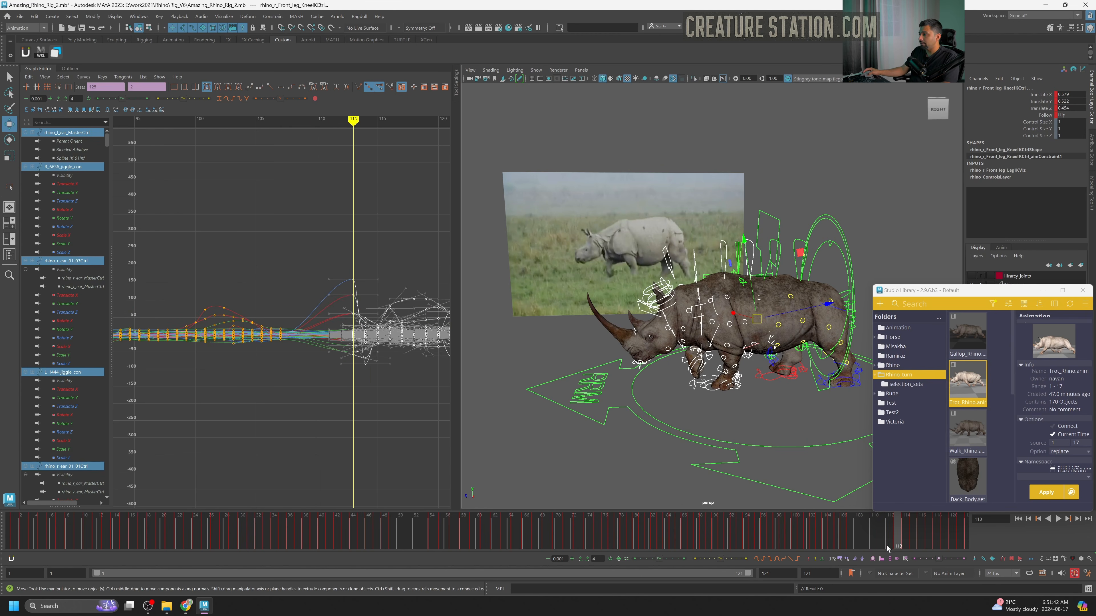
pyautogui.moveTo(890, 542); pyautogui.dragTo(861, 537)
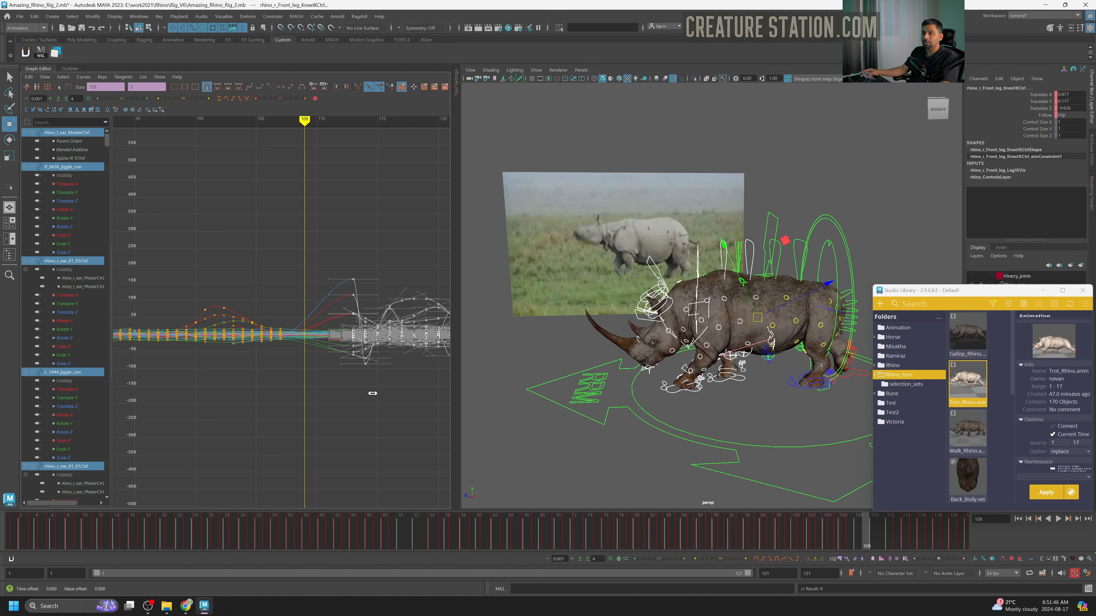
pyautogui.keyDown('shift'); pyautogui.moveTo(372, 393); pyautogui.dragTo(335, 389, button='middle'); pyautogui.keyUp('shift')
pyautogui.keyDown('alt'); pyautogui.moveTo(405, 414); pyautogui.dragTo(400, 415, button='right'); pyautogui.keyUp('alt')
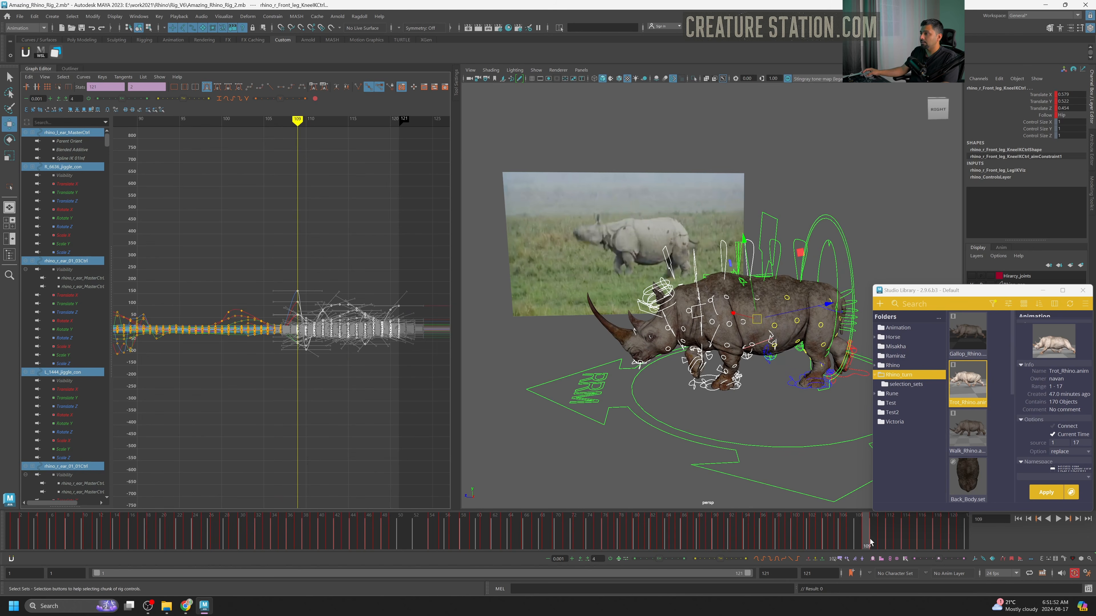
# Shift the selected trot keys one frame later to start at frame 110 and play the result against the reference.
pyautogui.moveTo(870, 542)
pyautogui.mouseDown()
pyautogui.moveTo(828, 528)
pyautogui.moveTo(898, 529)
pyautogui.mouseUp()
pyautogui.keyDown('shift'); pyautogui.moveTo(346, 357); pyautogui.dragTo(348, 356, button='middle'); pyautogui.keyUp('shift')
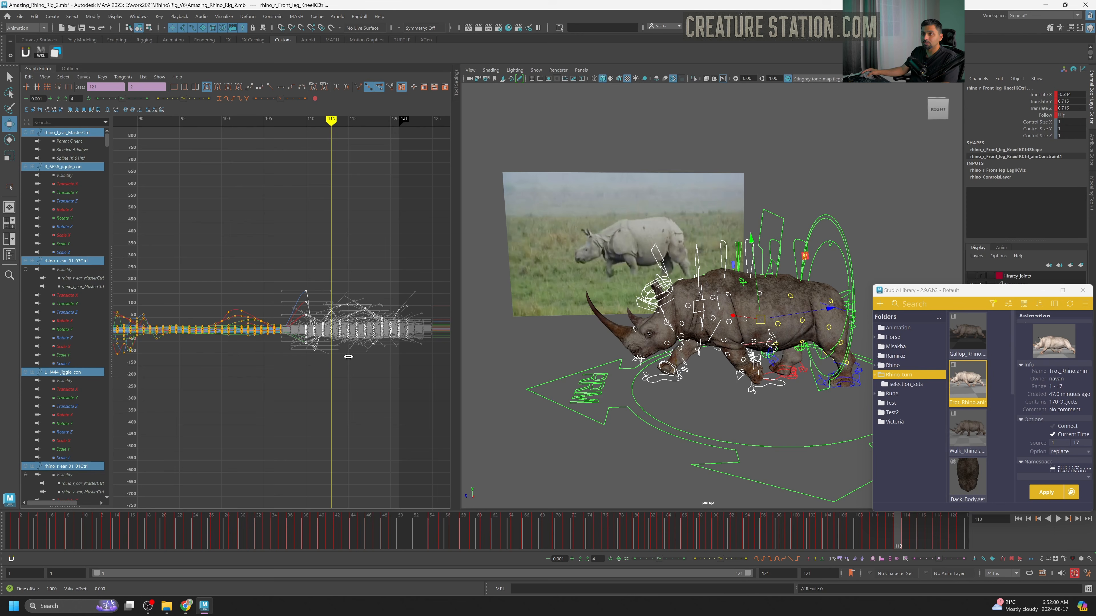
pyautogui.hotkey('alt', 'v')
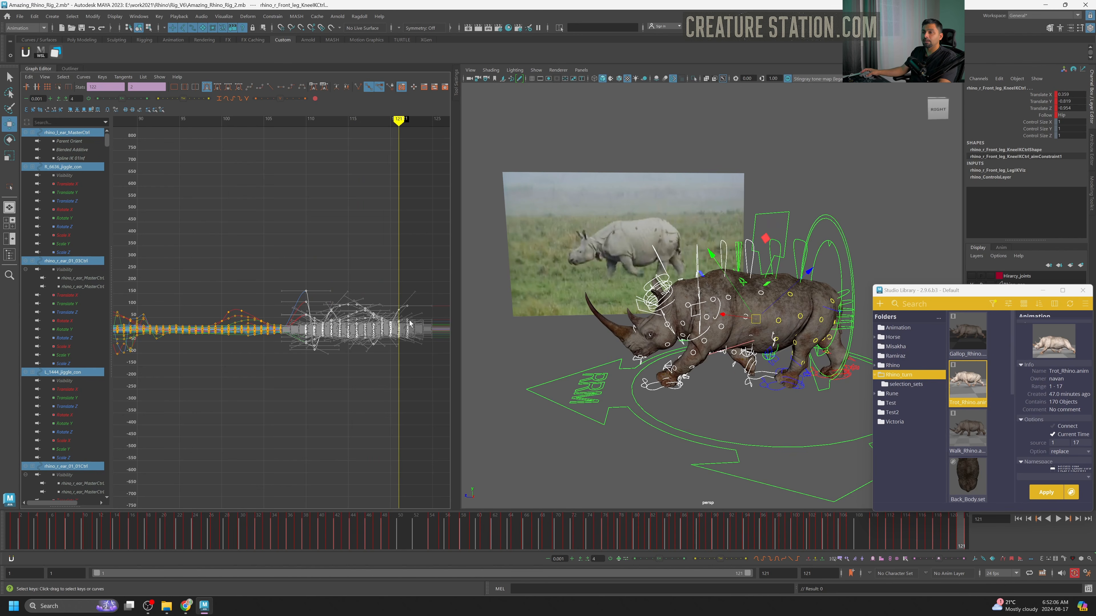
# Stretch the selected trot keys in time to end at frame 133, keeping frame 110 as the start, and check them by scrubbing.
pyautogui.press('r')
pyautogui.keyDown('alt'); pyautogui.moveTo(410, 330); pyautogui.dragTo(380, 334, button='middle'); pyautogui.keyUp('alt')
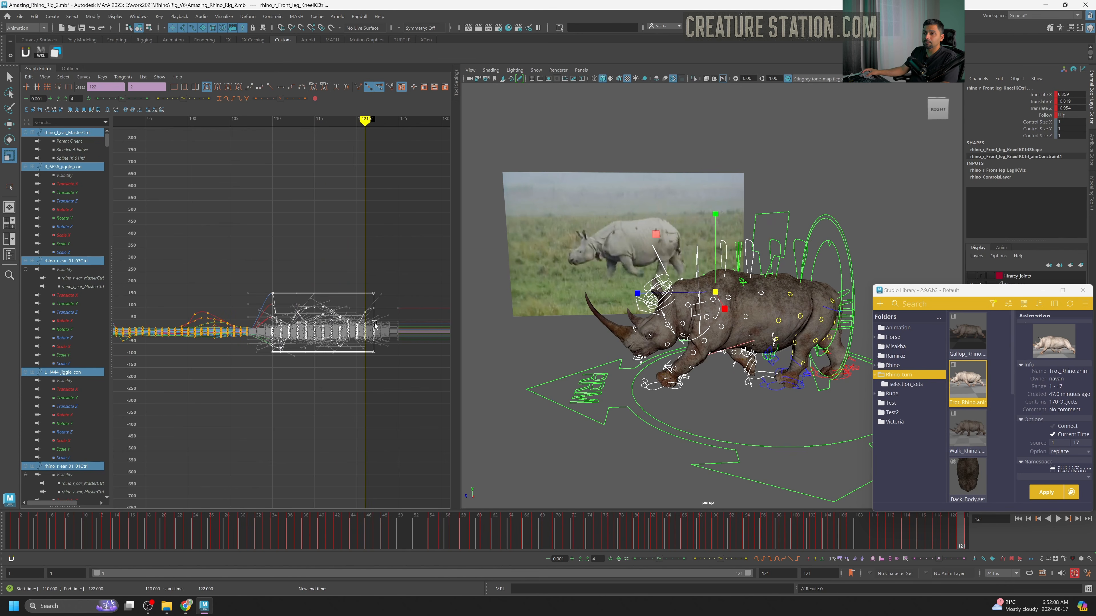
pyautogui.click(59, 87)
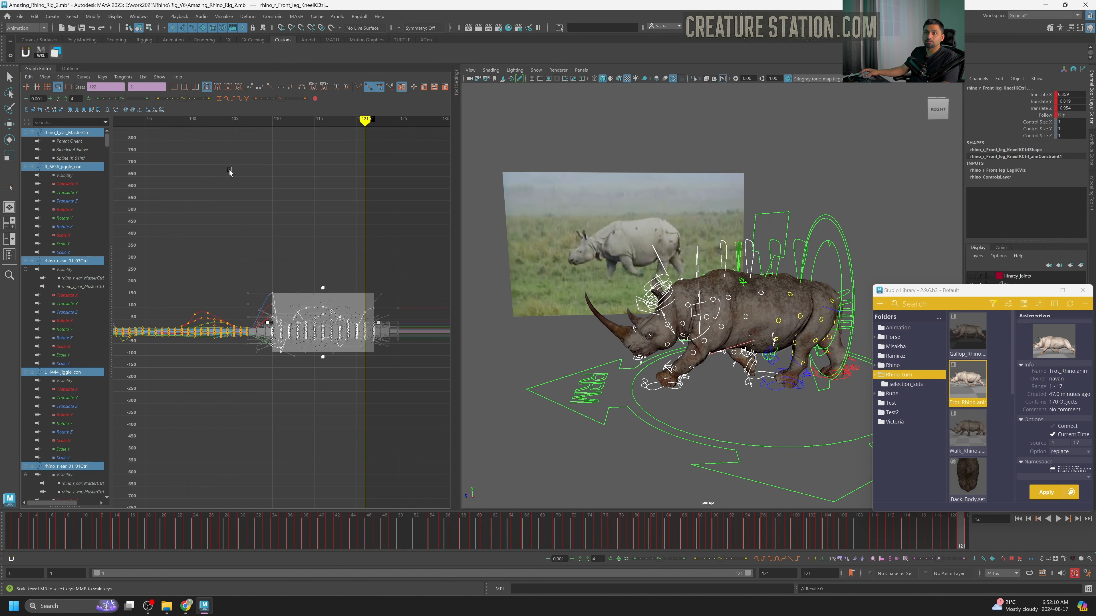
pyautogui.moveTo(389, 323); pyautogui.dragTo(473, 331)
pyautogui.moveTo(943, 542); pyautogui.dragTo(968, 544)
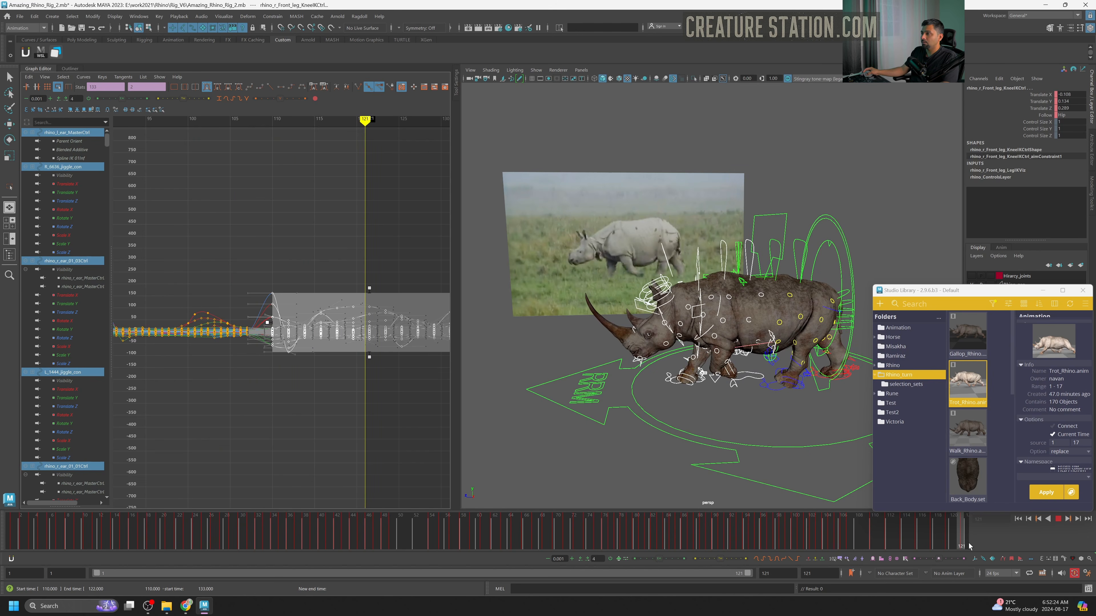
pyautogui.press('f')
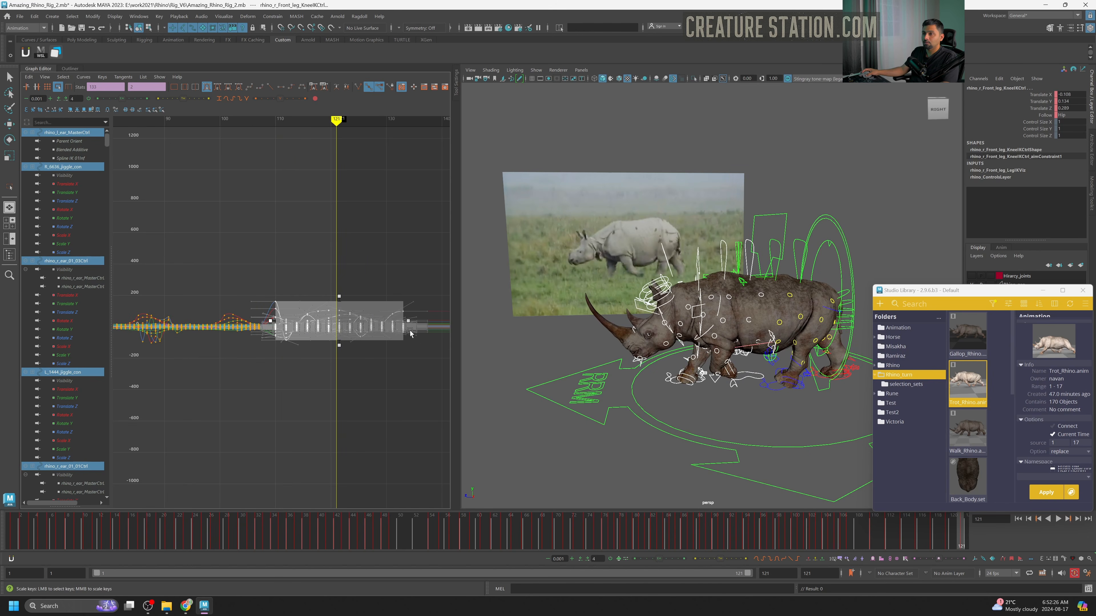
# Minimize Studio Library, play the animation from frame 1 at a slightly orbited view, and hide the NURBS curves in the viewport.
pyautogui.moveTo(965, 532)
pyautogui.mouseDown()
pyautogui.moveTo(842, 548)
pyautogui.moveTo(460, 550)
pyautogui.mouseUp()
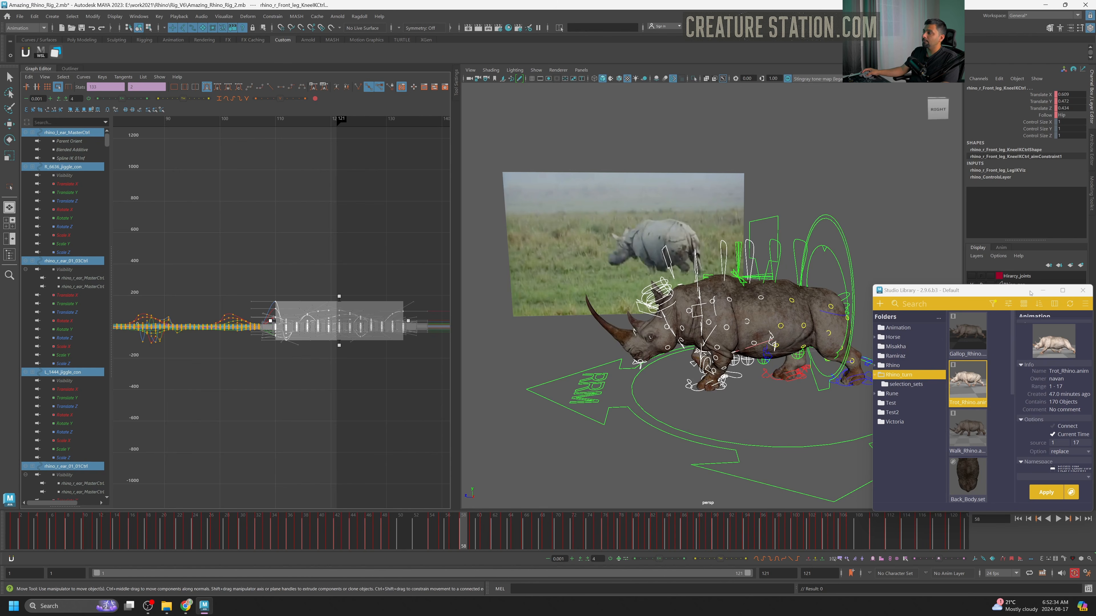
pyautogui.click(1043, 291)
pyautogui.moveTo(914, 539); pyautogui.dragTo(12, 526)
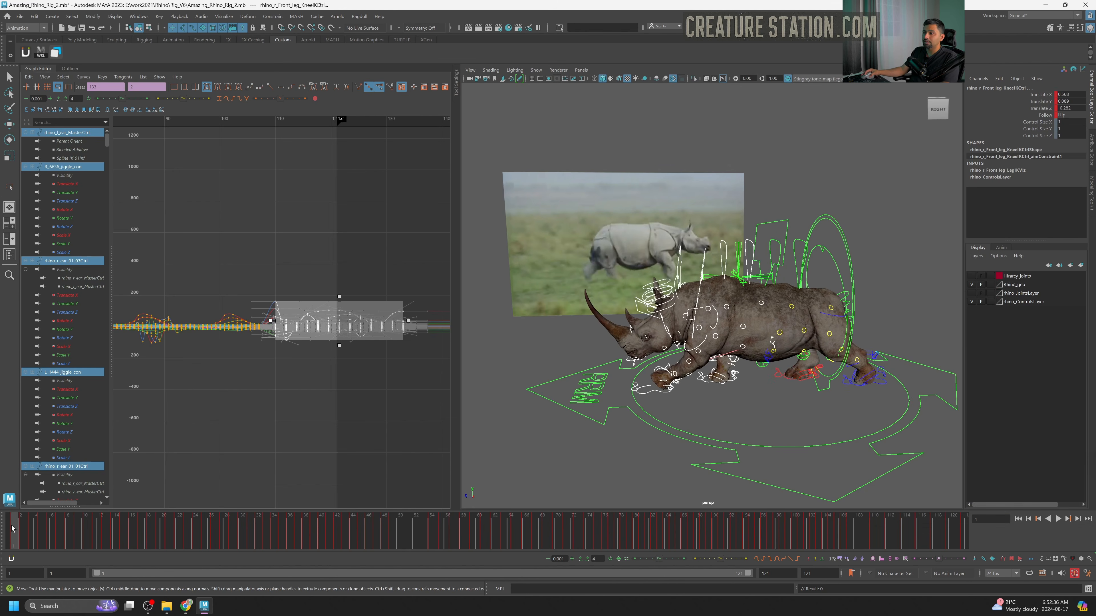
pyautogui.keyDown('alt'); pyautogui.moveTo(683, 282); pyautogui.dragTo(708, 259); pyautogui.keyUp('alt')
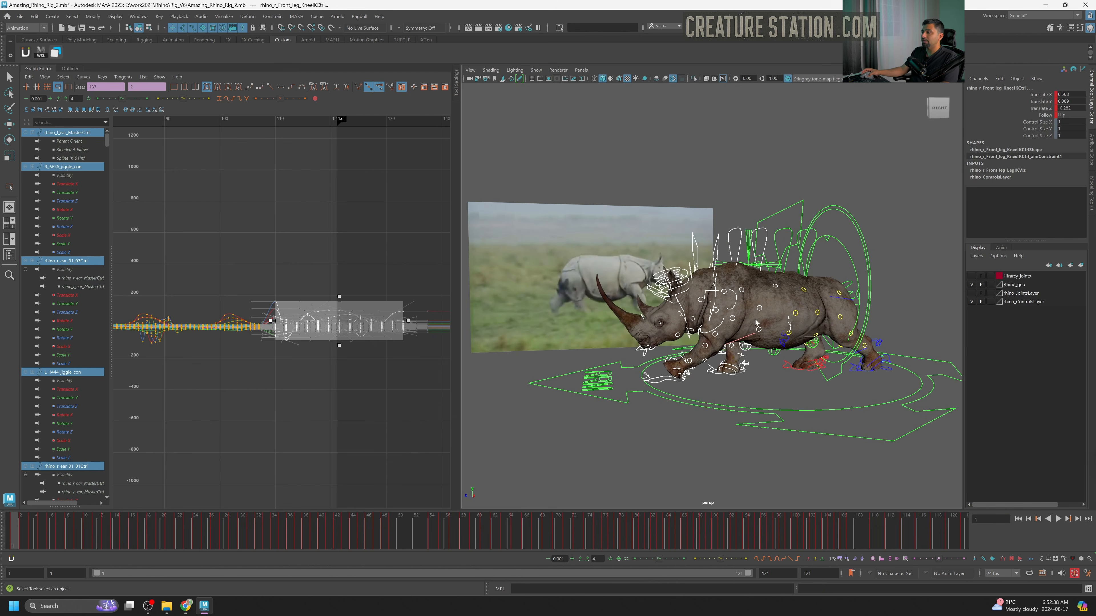
pyautogui.click(1058, 519)
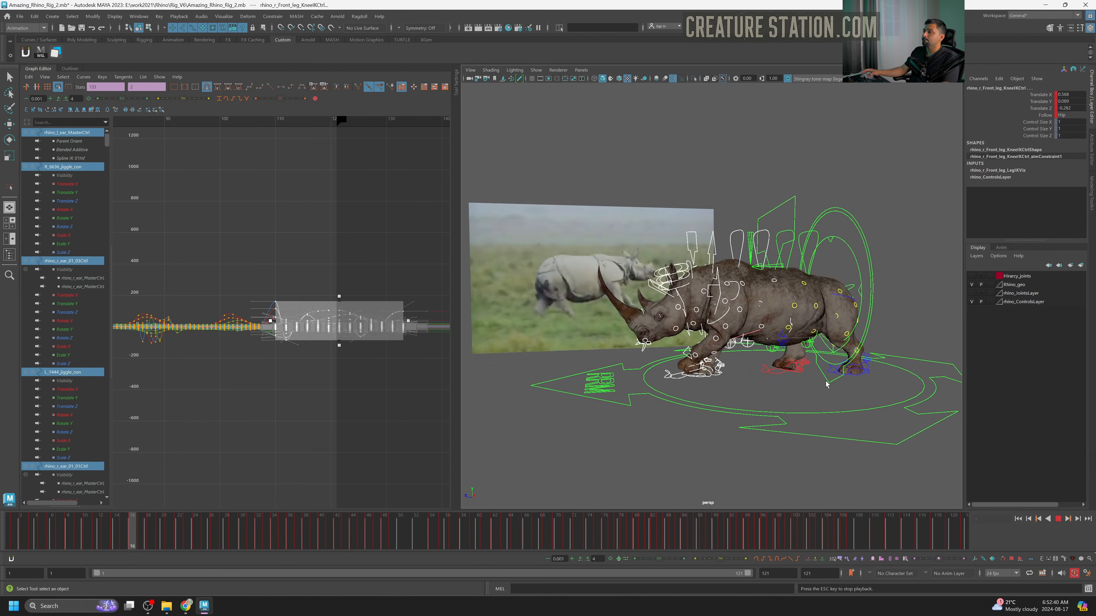
pyautogui.click(537, 70)
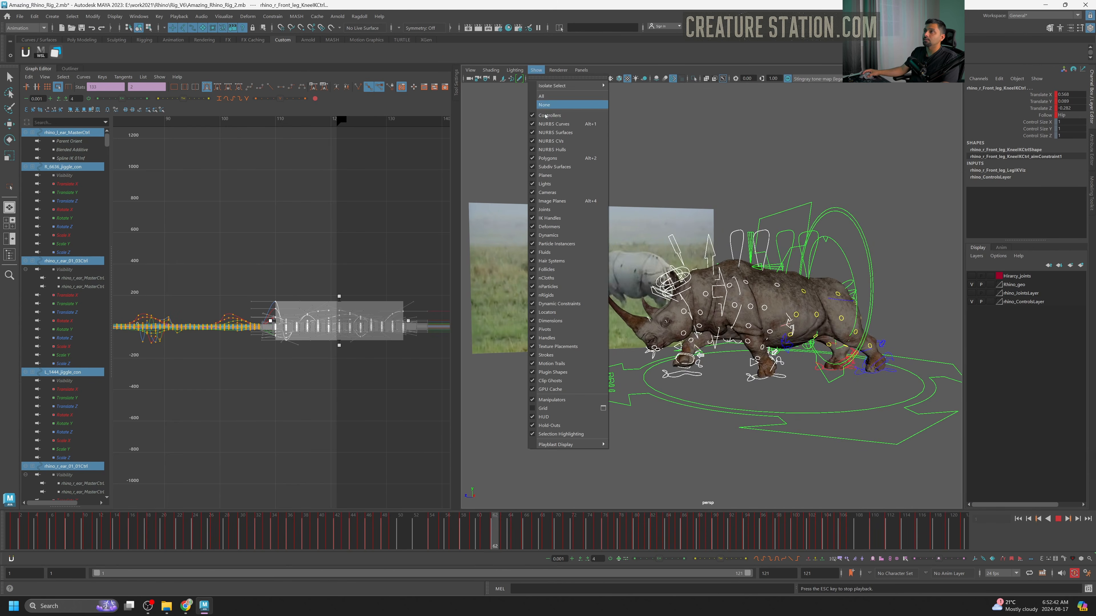
pyautogui.click(550, 123)
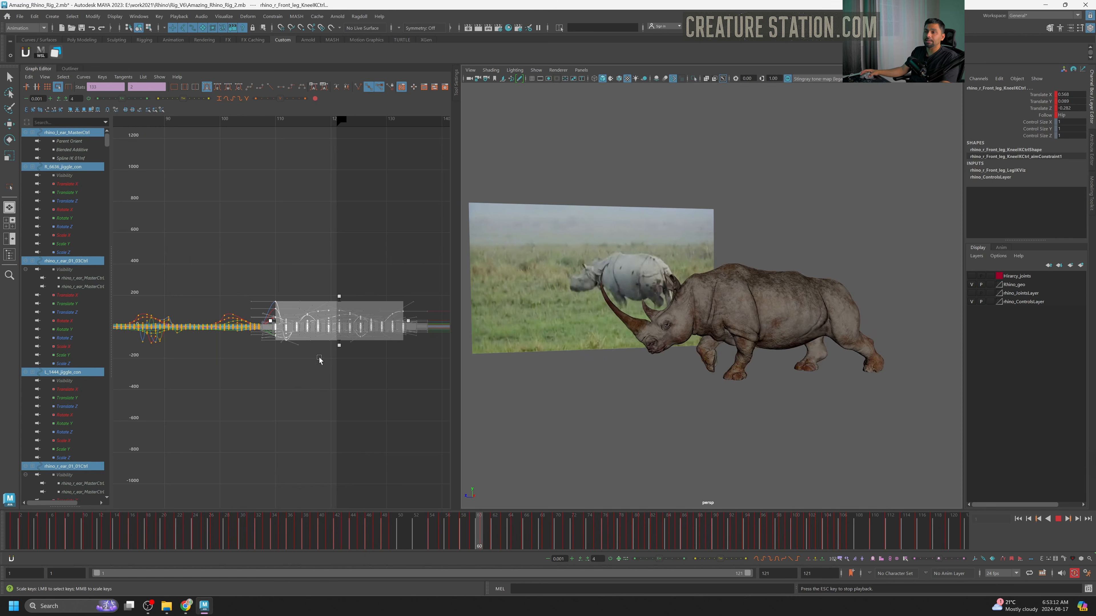
# Stop playback, scrub back through the animation to frame 88, and replay it from near the start against the reference.
pyautogui.click(357, 314)
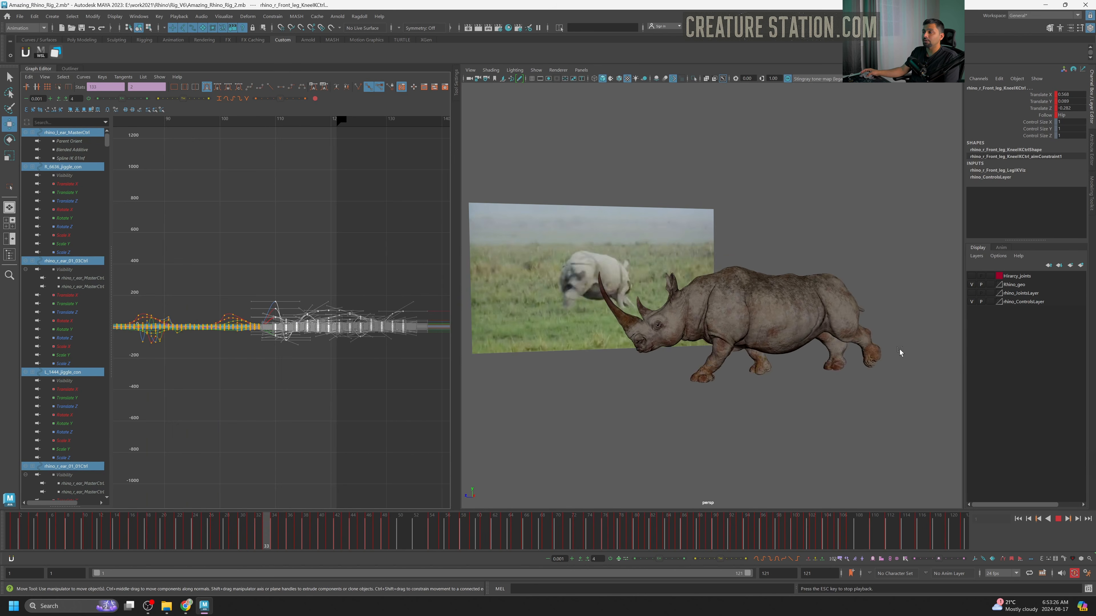
pyautogui.click(1058, 520)
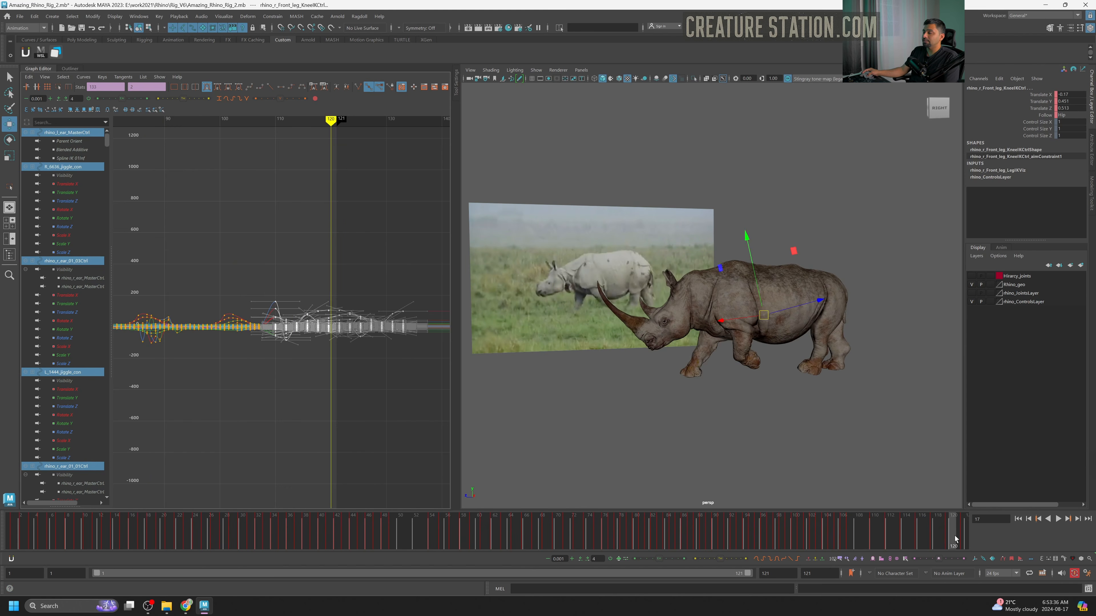
pyautogui.moveTo(954, 539); pyautogui.dragTo(699, 539)
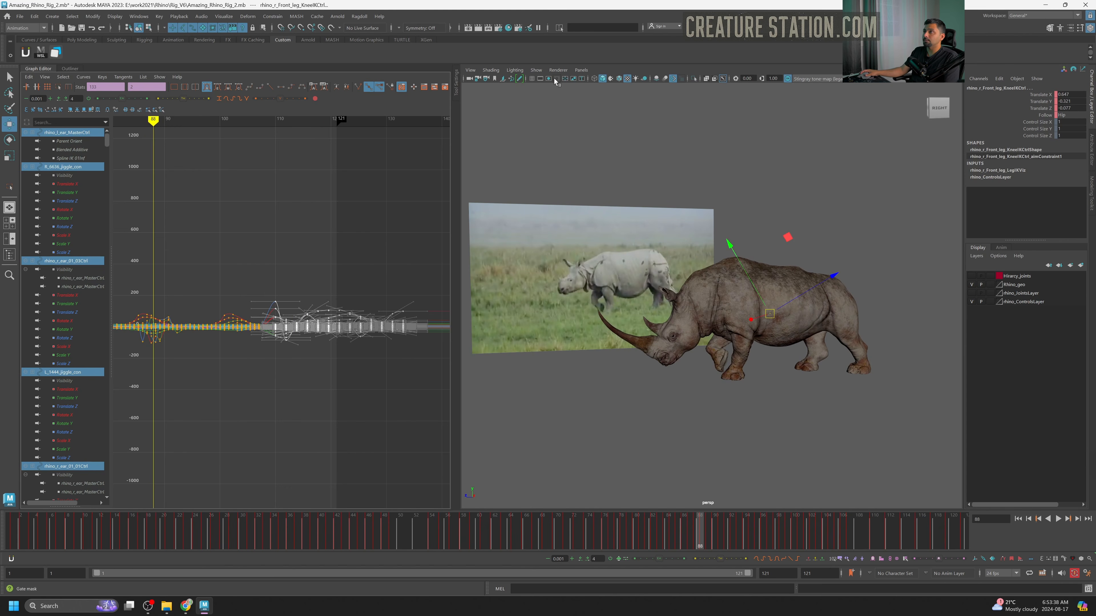
pyautogui.click(25, 532)
pyautogui.hotkey('alt', 'v')
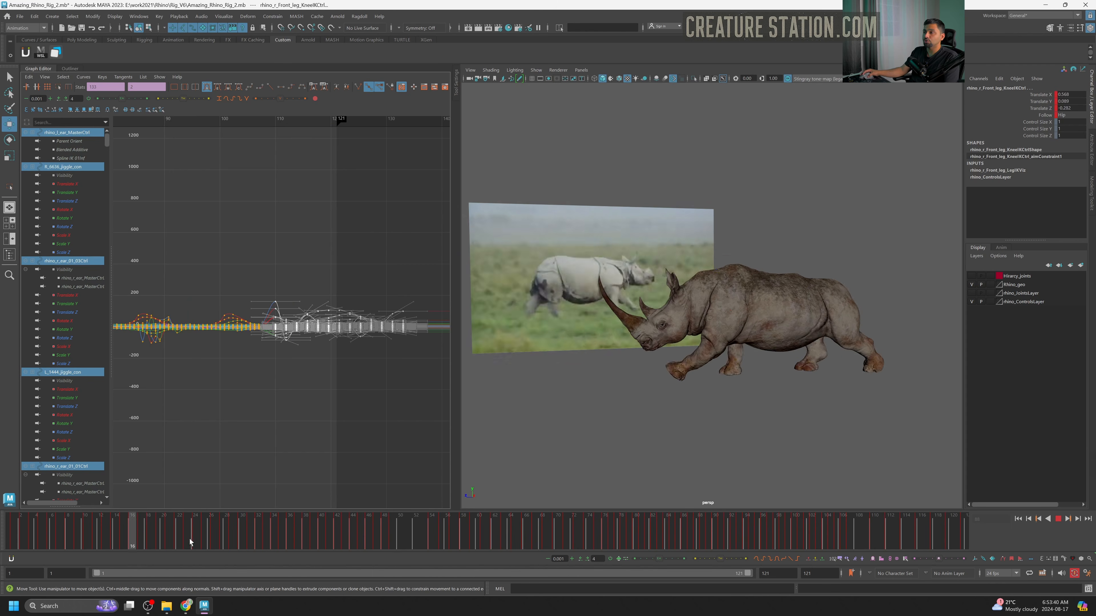